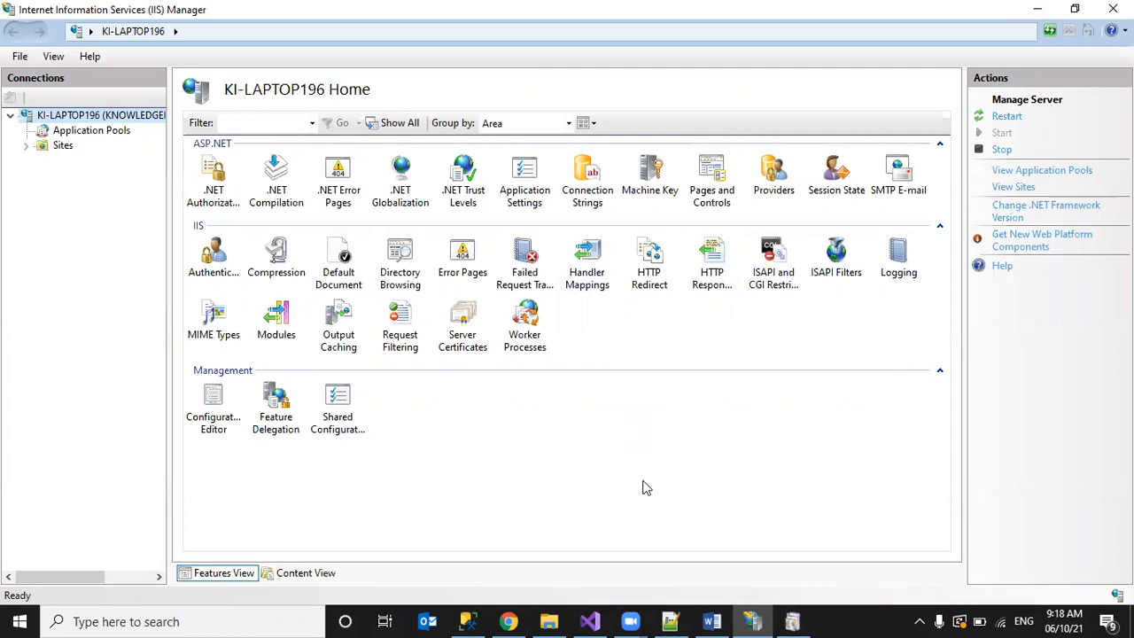
# Step: Switch to the ASP.NET notes in Word and review the forms authentication methods, from Authenticate through Sign Out
pyautogui.click(722, 620)
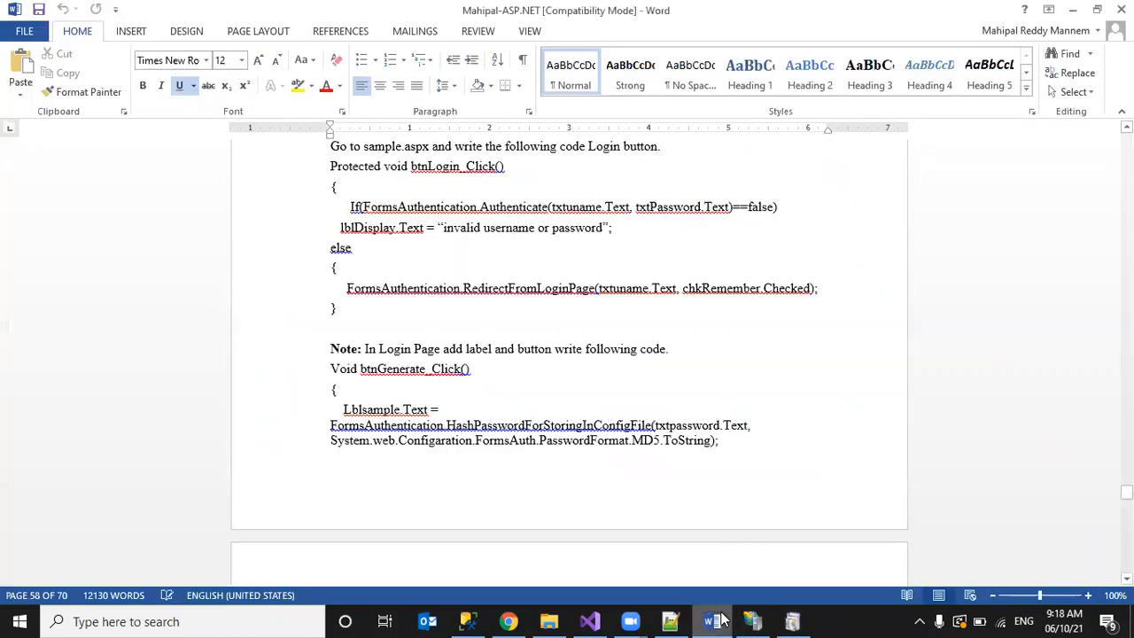
pyautogui.moveTo(1127, 492); pyautogui.dragTo(1126, 479)
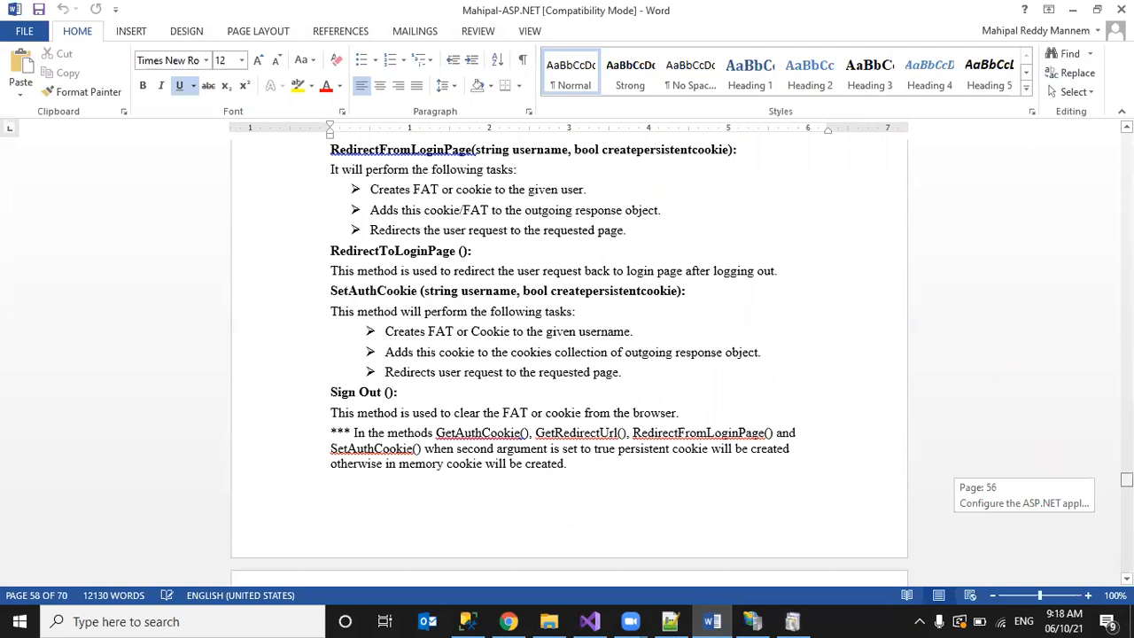
pyautogui.moveTo(1126, 479); pyautogui.dragTo(1126, 479)
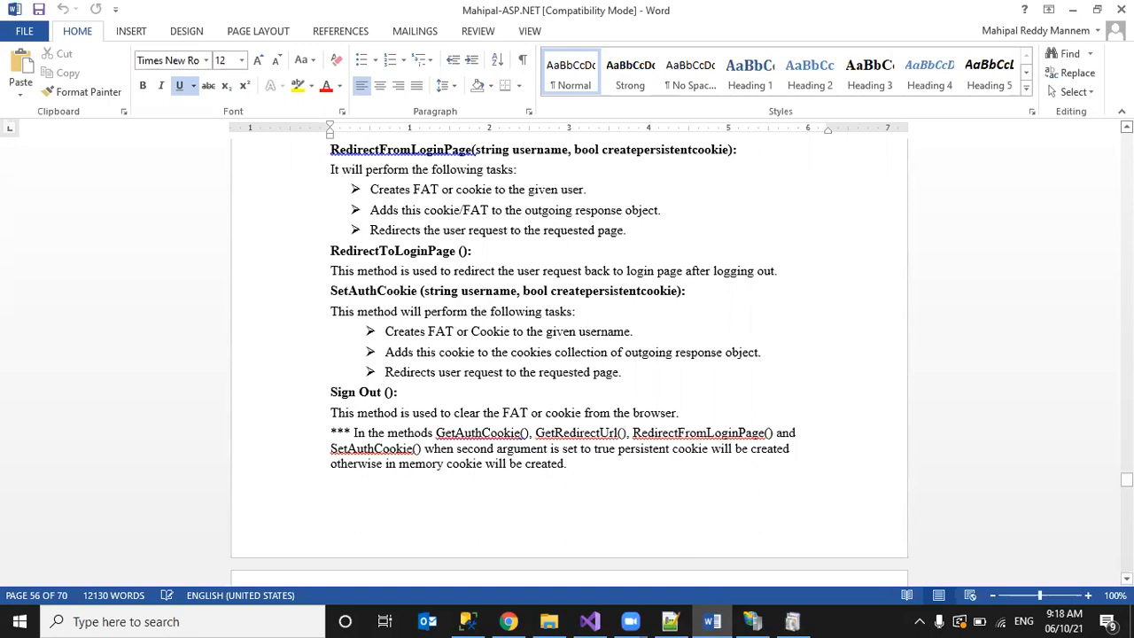
pyautogui.click(1126, 127)
pyautogui.scroll(3, 570, 362)
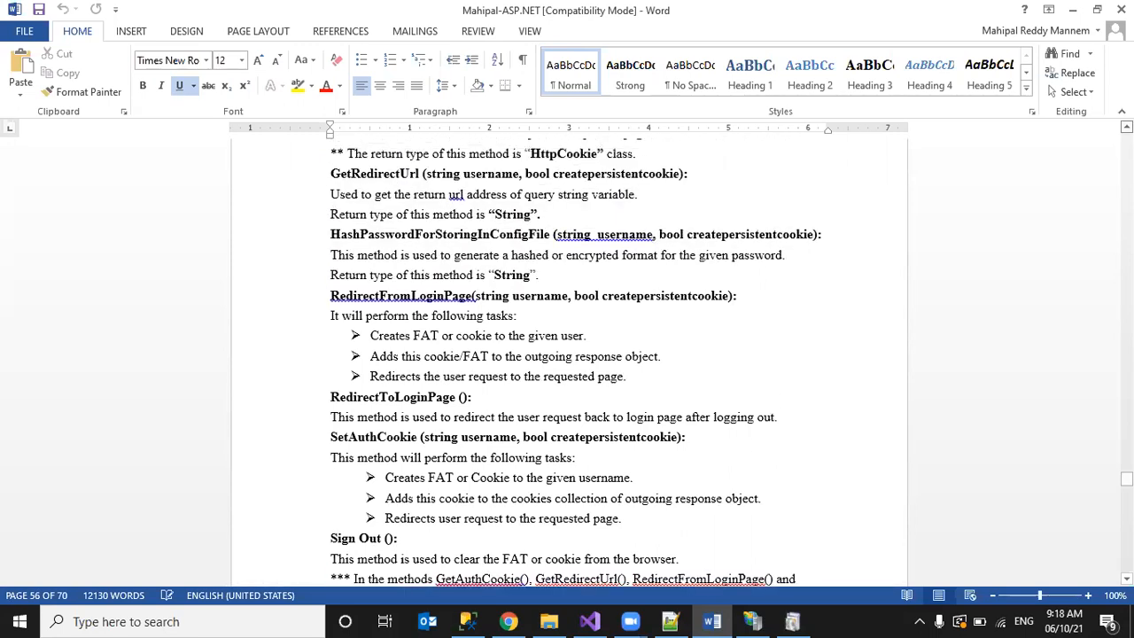
pyautogui.scroll(2, 569, 361)
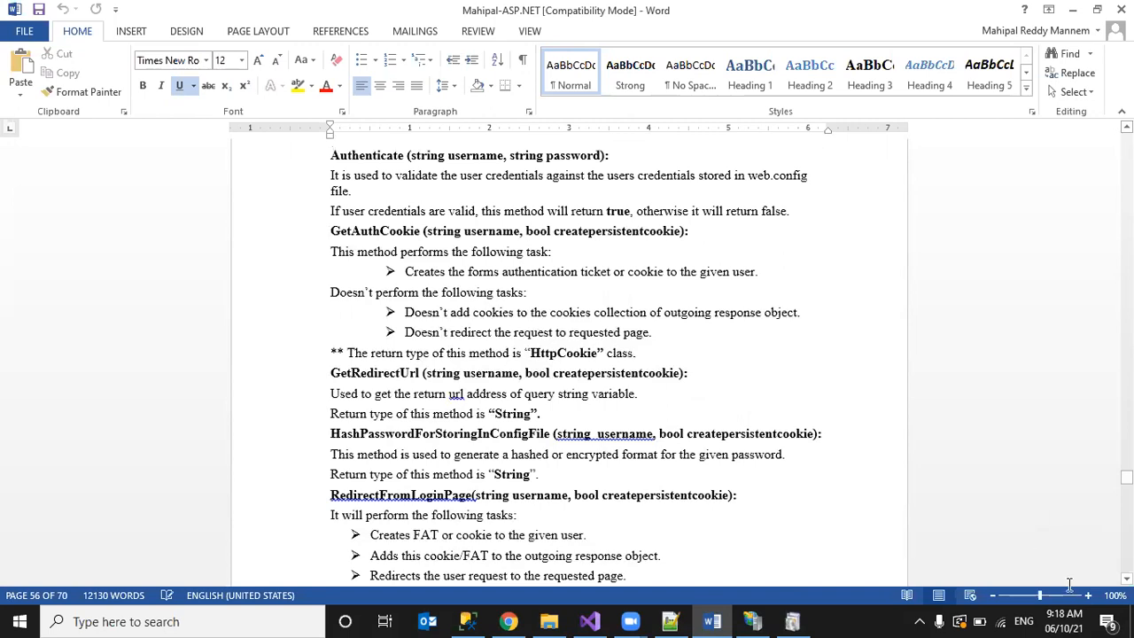
pyautogui.scroll(-2, 569, 362)
pyautogui.scroll(-2, 573, 363)
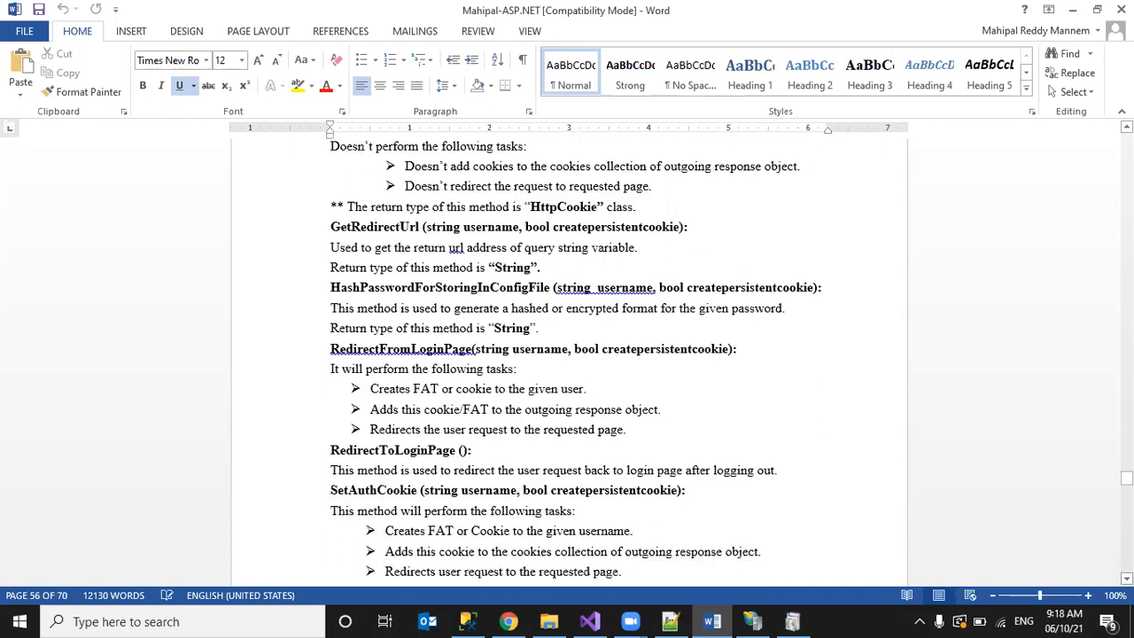
pyautogui.scroll(-1, 573, 363)
pyautogui.scroll(-3, 573, 364)
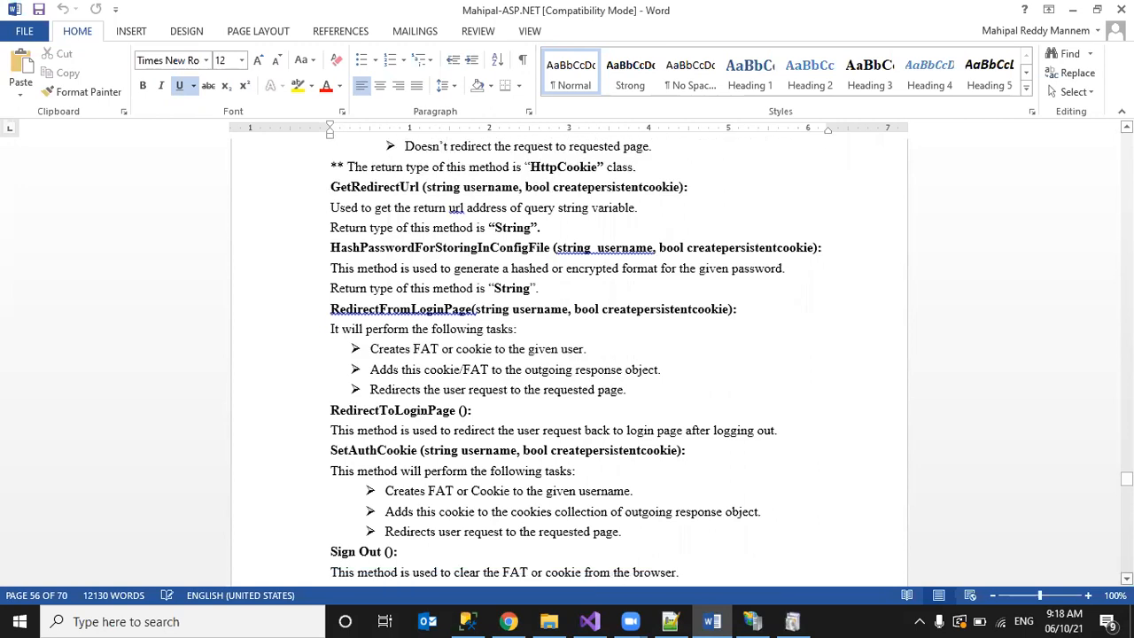
pyautogui.scroll(-3, 573, 363)
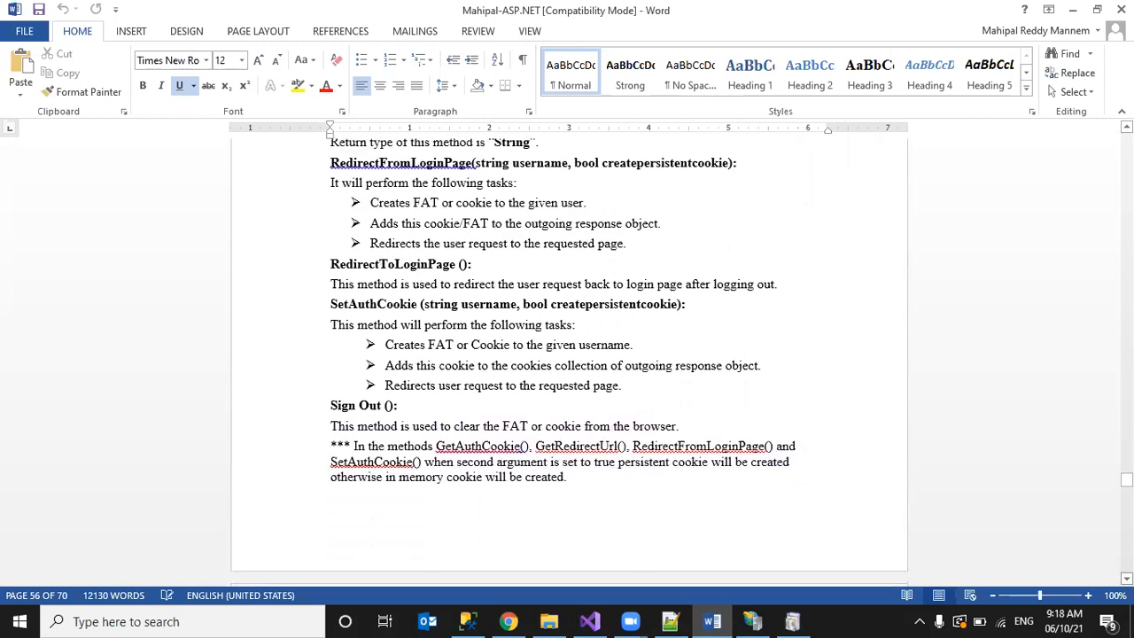
pyautogui.scroll(-3, 573, 363)
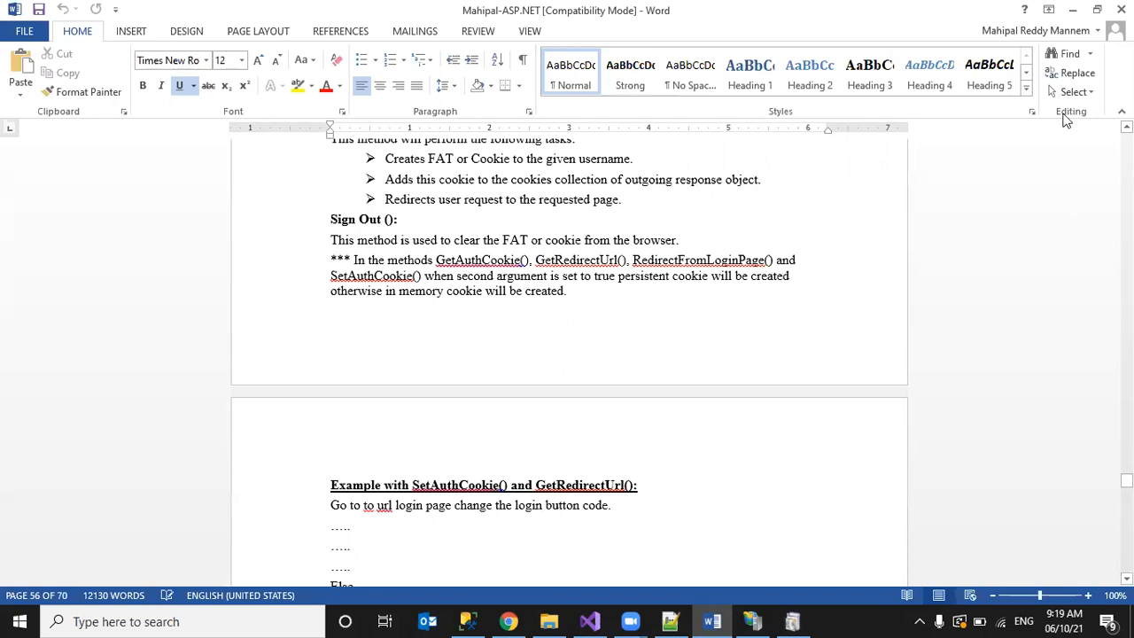
pyautogui.click(1074, 11)
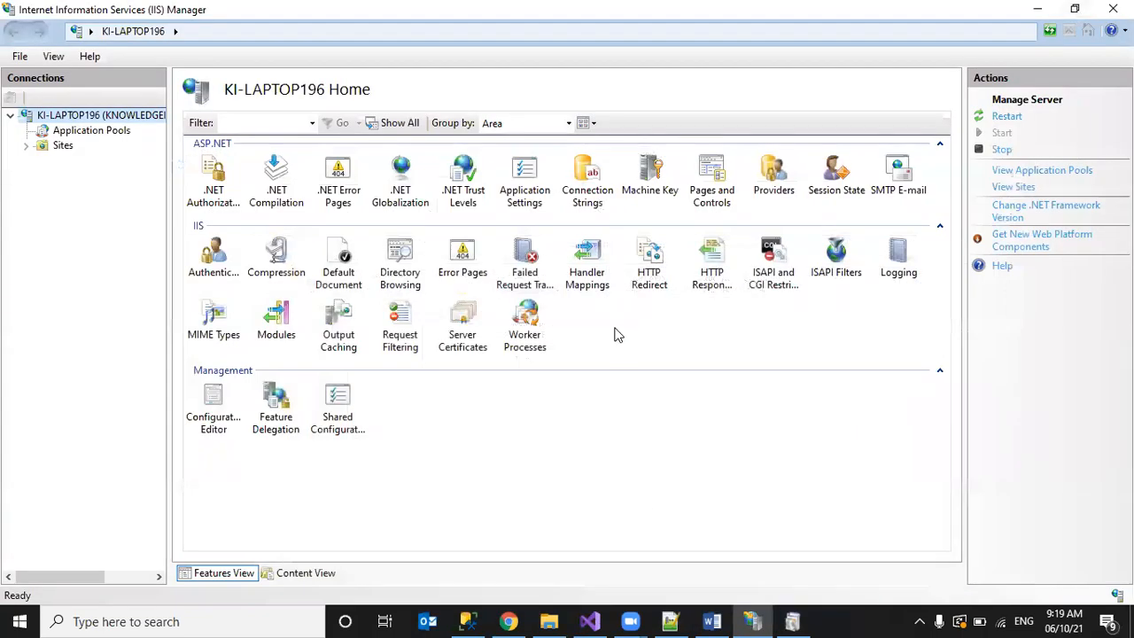
# Step: Switch to Visual Studio and save the home.aspx page of the FirstWebsite project
pyautogui.click(586, 620)
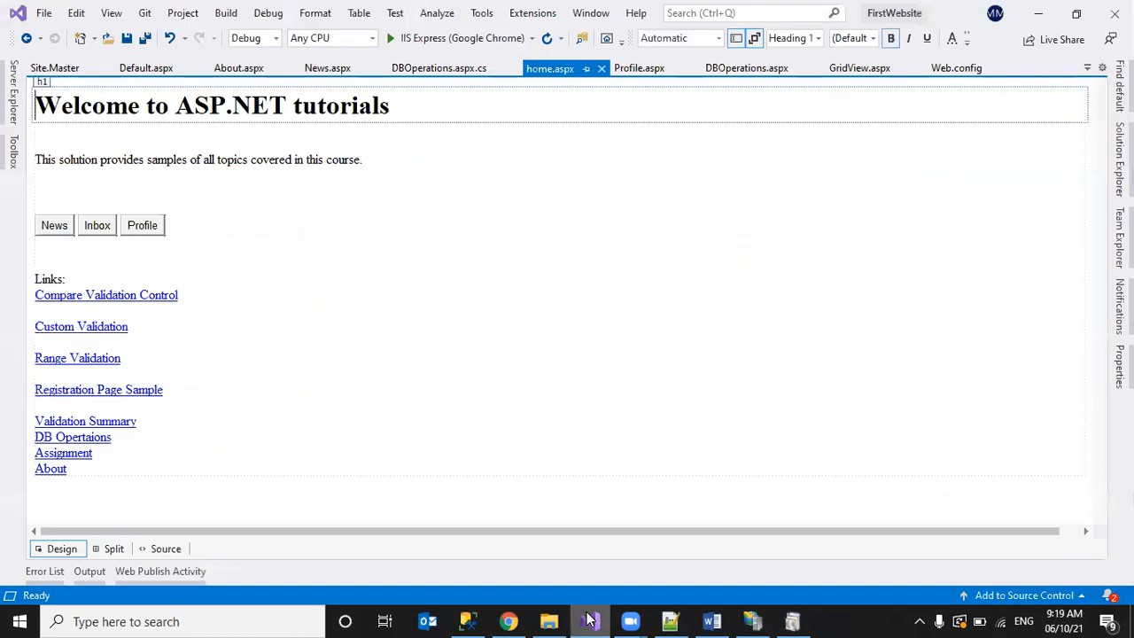
pyautogui.click(125, 38)
pyautogui.click(518, 229)
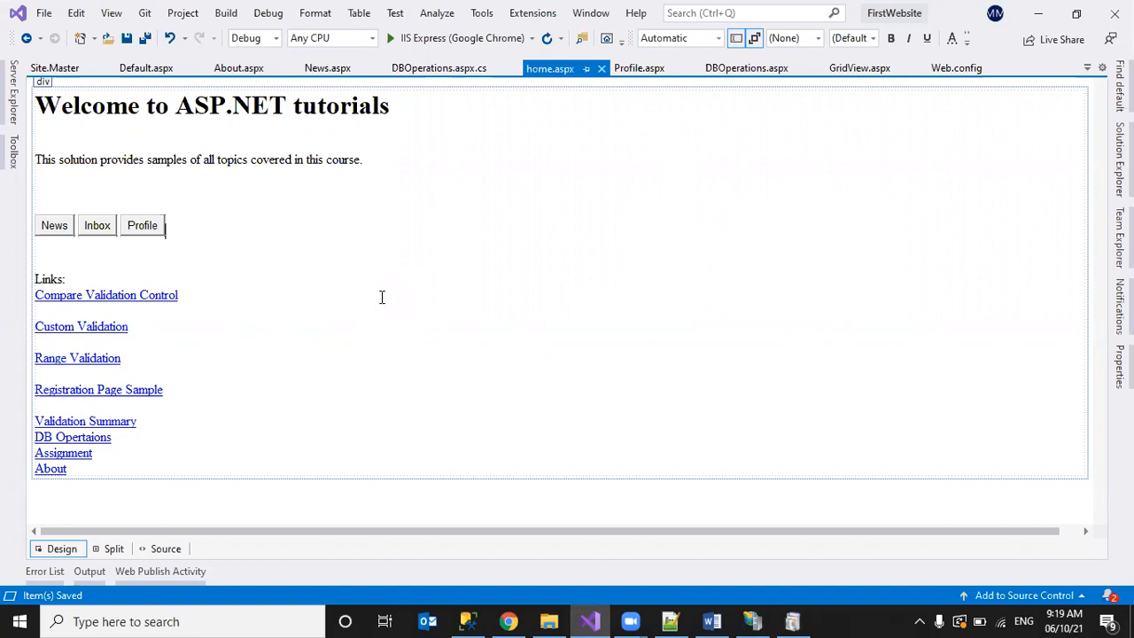
# Step: Return to IIS Manager and search Windows for "inetmgr" to see how the manager is found, without launching it again
pyautogui.click(752, 621)
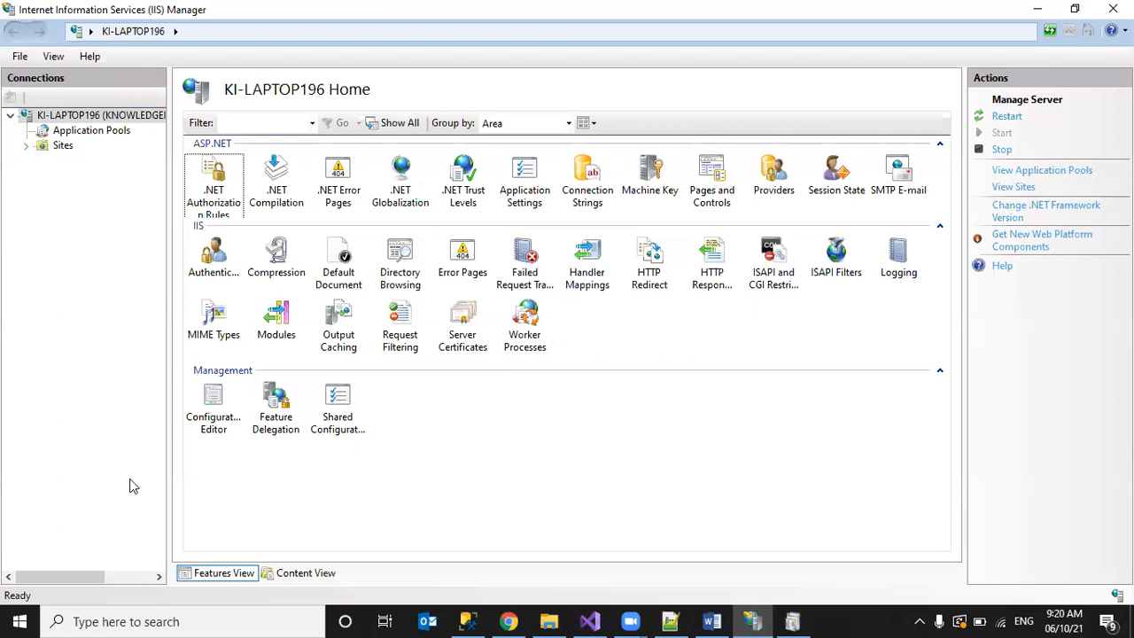
pyautogui.click(131, 620)
pyautogui.write('in')
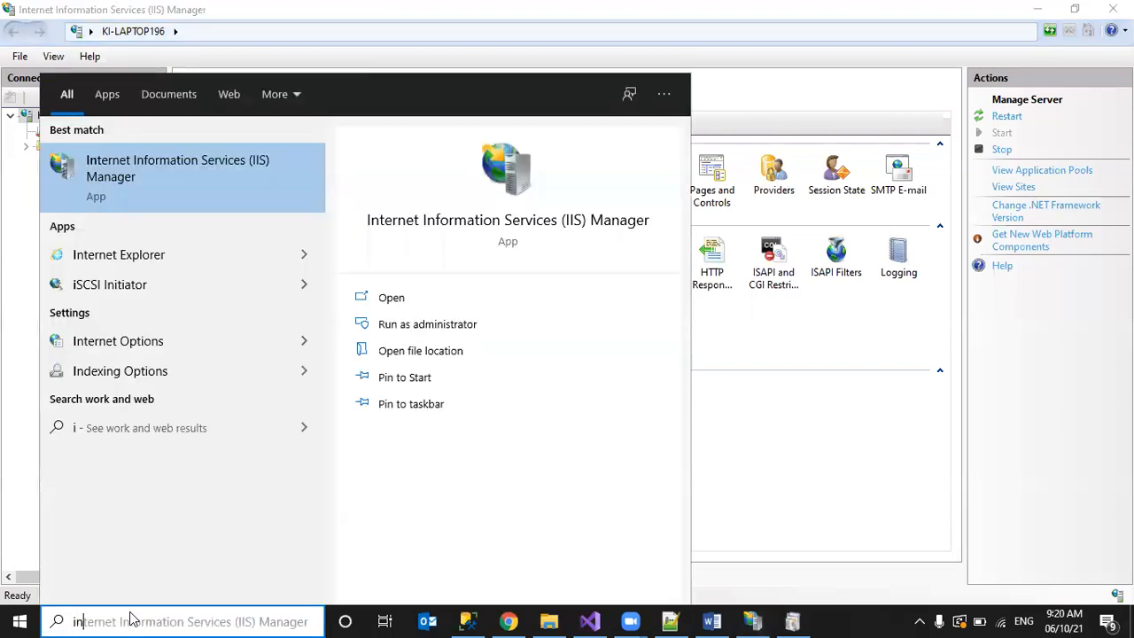
pyautogui.write('etmgr')
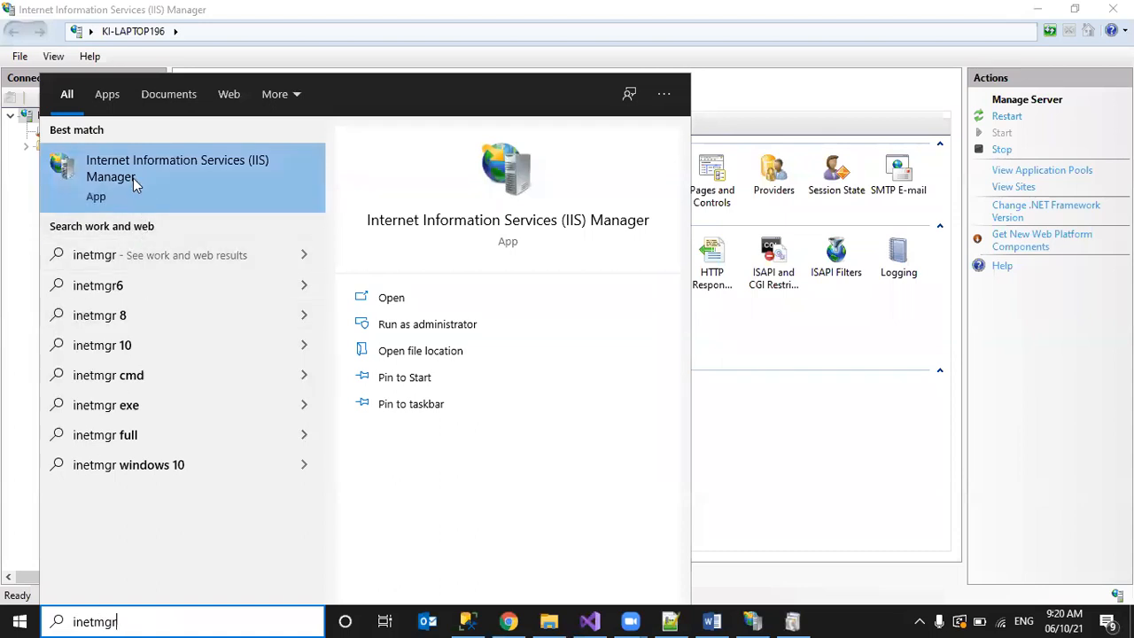
pyautogui.click(853, 436)
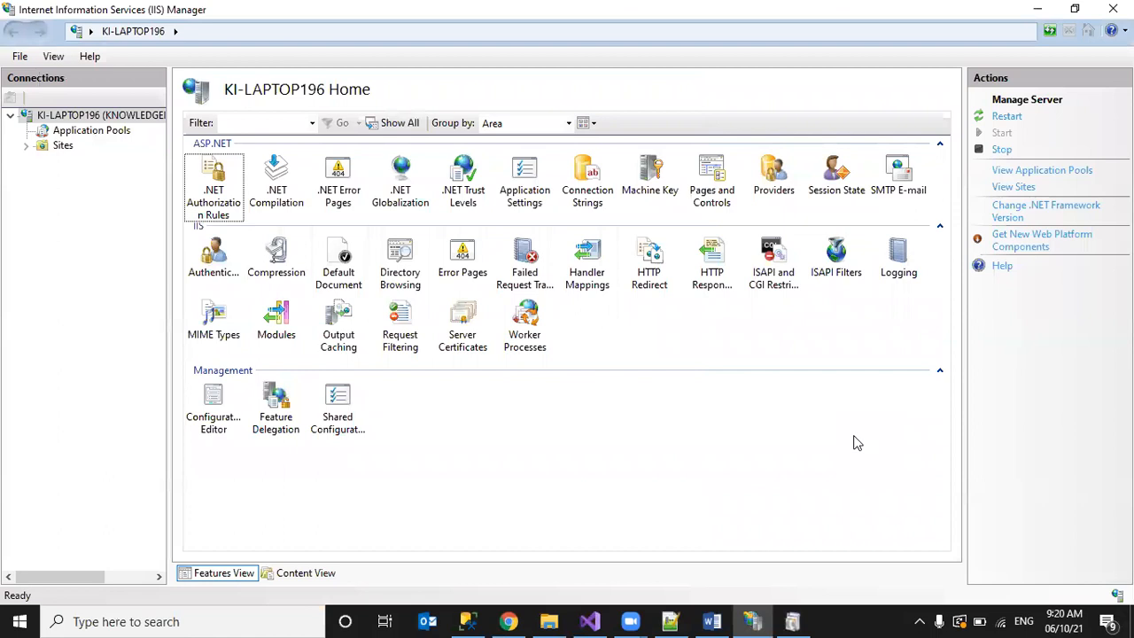
# Step: Search Windows for "turn" and open the Turn Windows features on or off settings
pyautogui.click(261, 619)
pyautogui.write('turn')
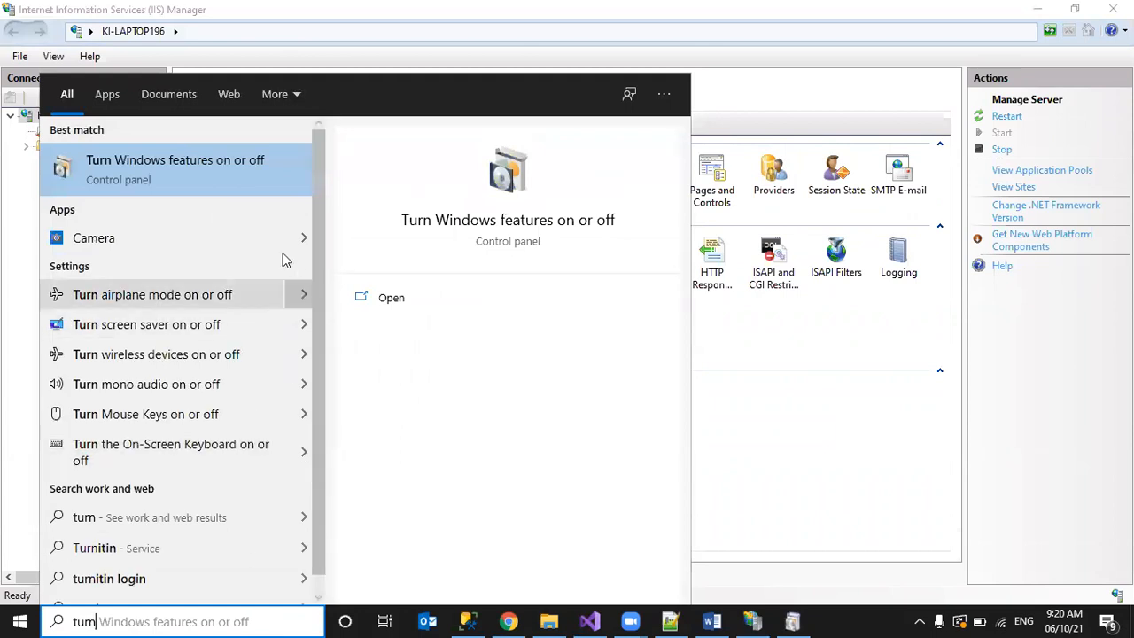
pyautogui.click(160, 168)
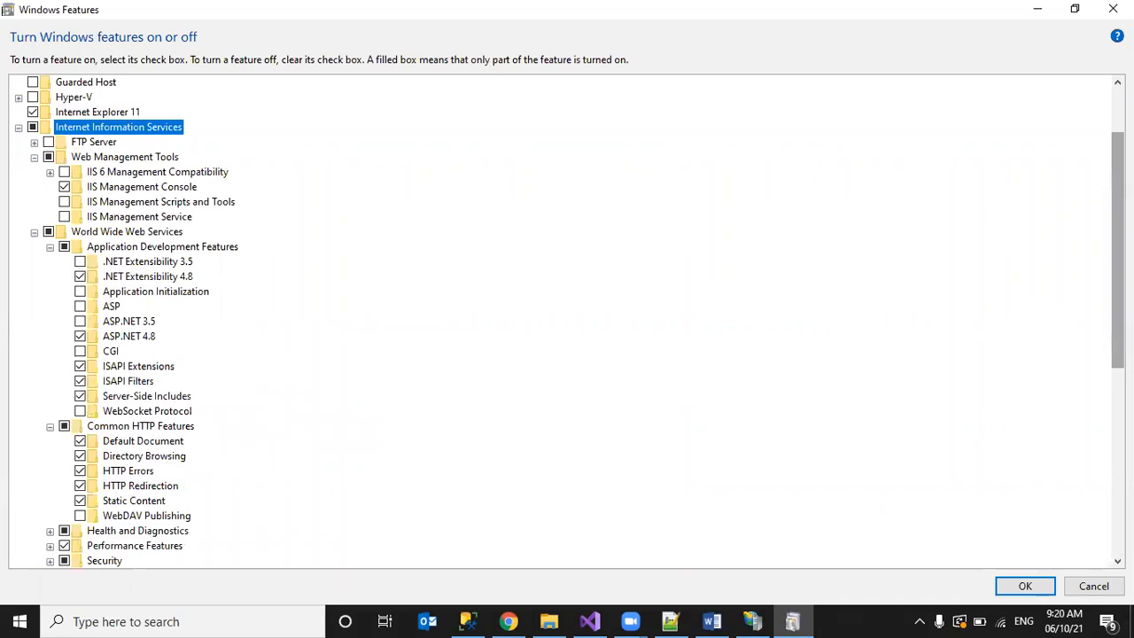
# Step: Expand Health and Diagnostics, Performance Features and Security under World Wide Web Services to examine which IIS features are enabled
pyautogui.scroll(-2, 1118, 265)
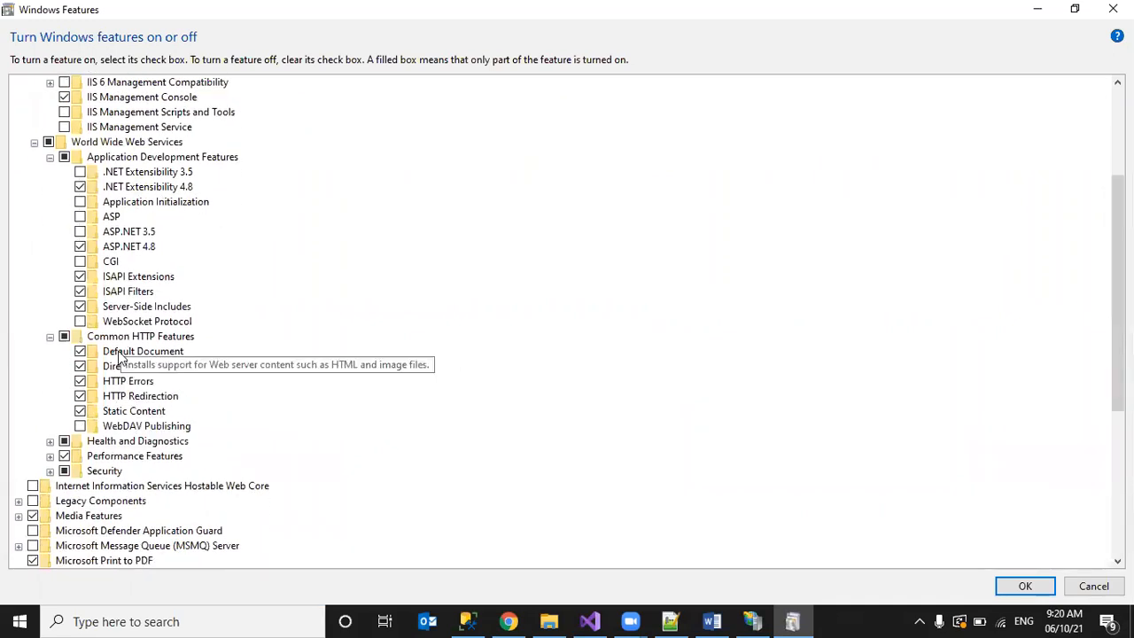
pyautogui.click(50, 441)
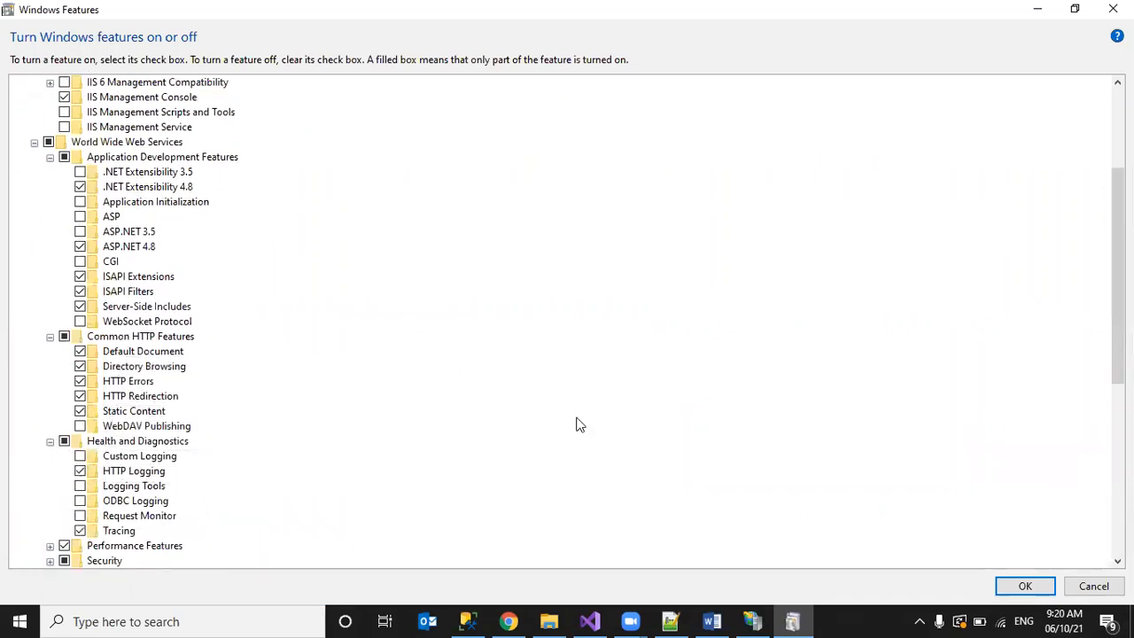
pyautogui.scroll(-3, 372, 362)
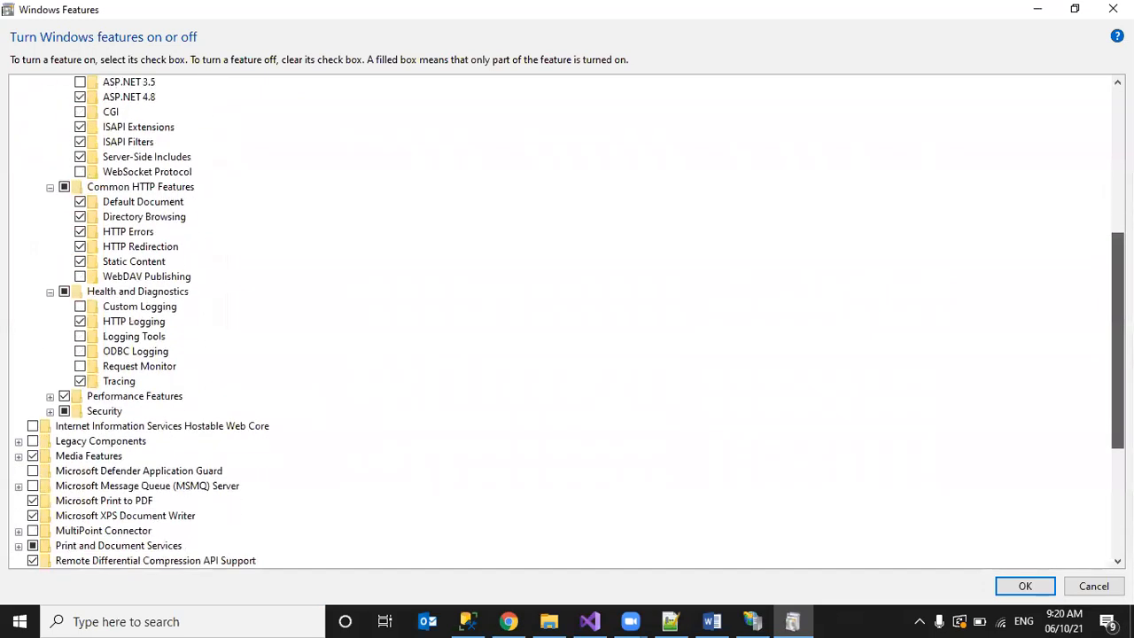
pyautogui.click(49, 396)
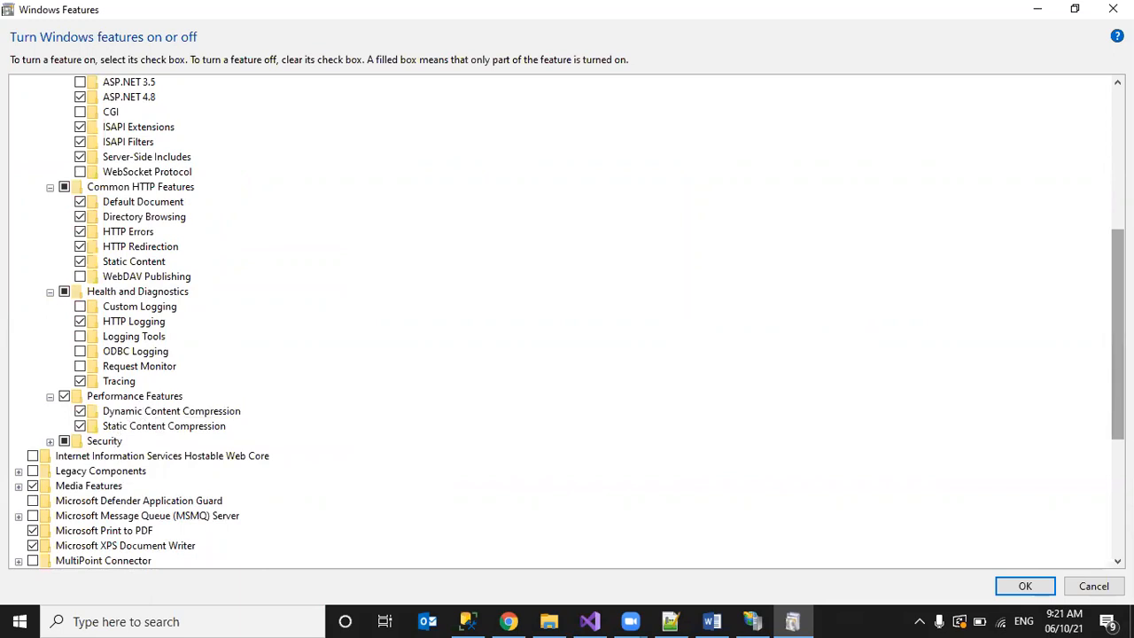
pyautogui.scroll(-2, 1118, 337)
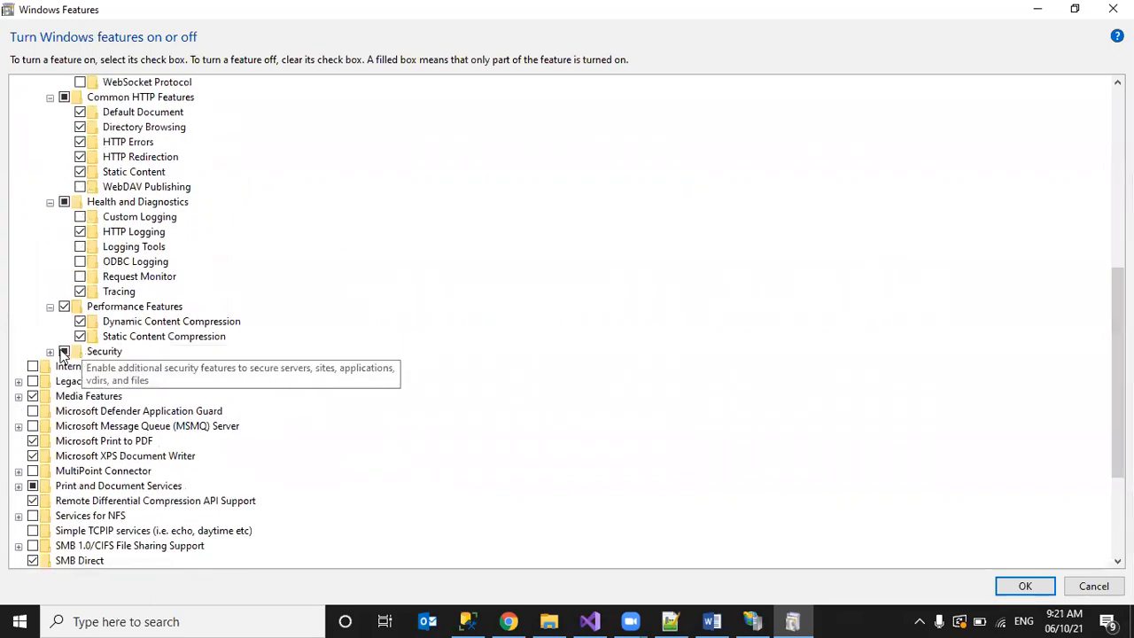
pyautogui.click(49, 352)
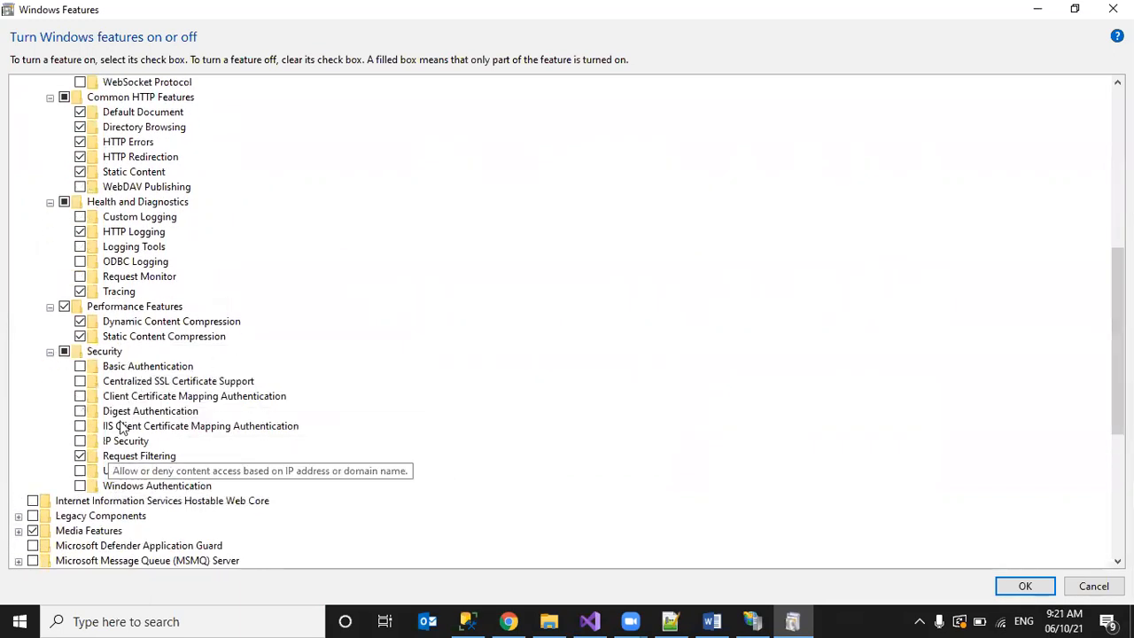
# Step: Collapse all World Wide Web Services subgroups, review the Internet Information Services tree and close Windows Features without applying changes
pyautogui.scroll(7, 1118, 337)
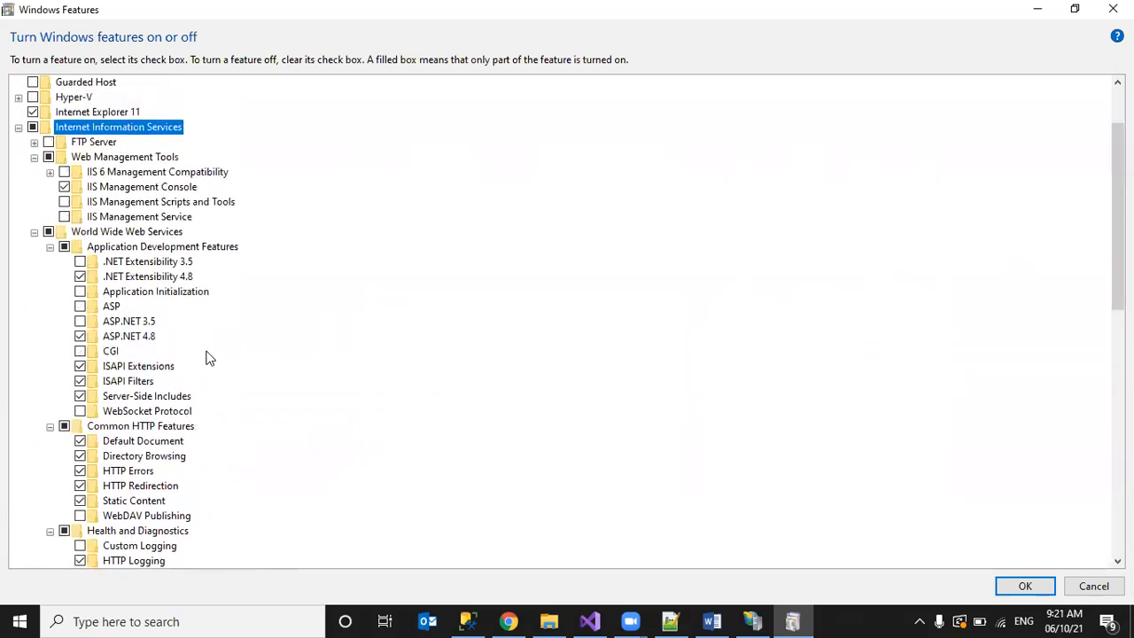
pyautogui.click(50, 247)
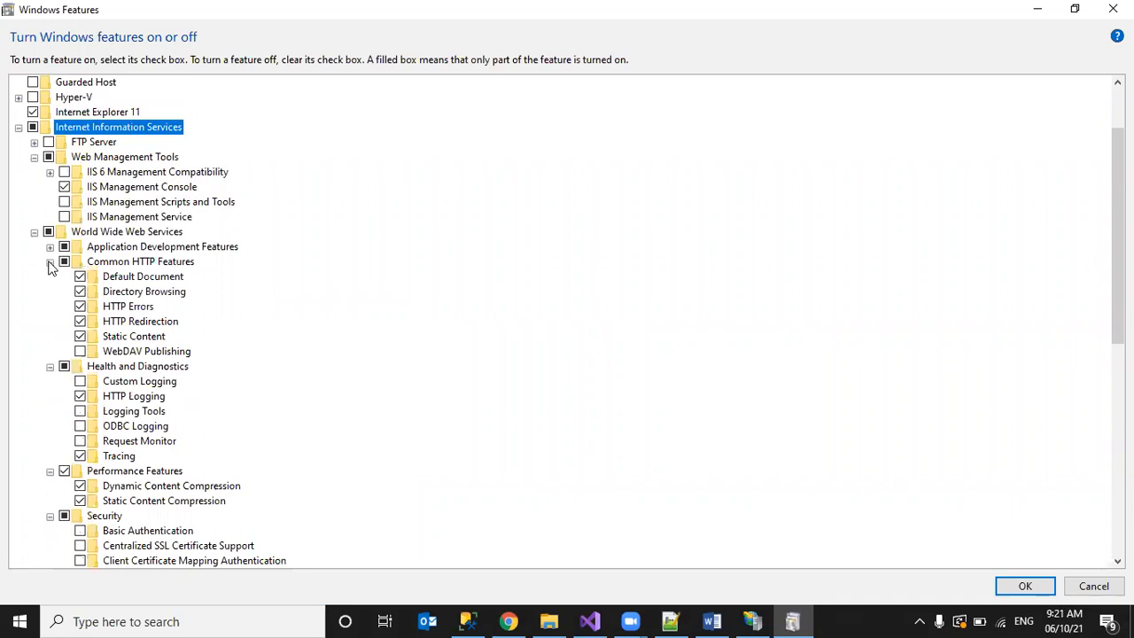
pyautogui.click(50, 262)
pyautogui.click(49, 277)
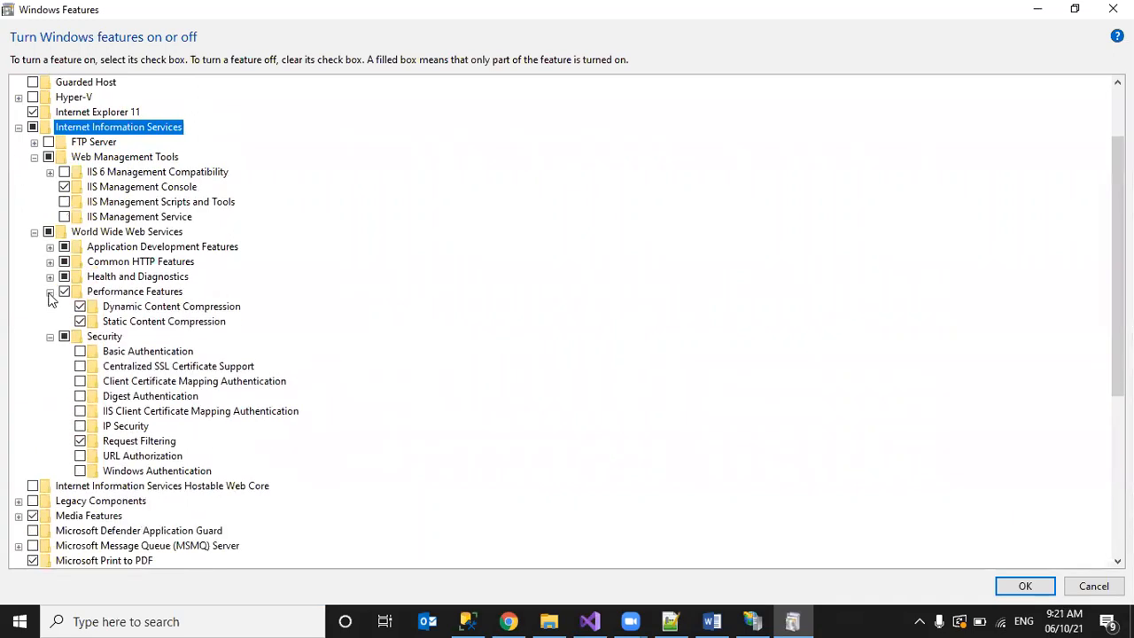
pyautogui.click(50, 291)
pyautogui.click(49, 307)
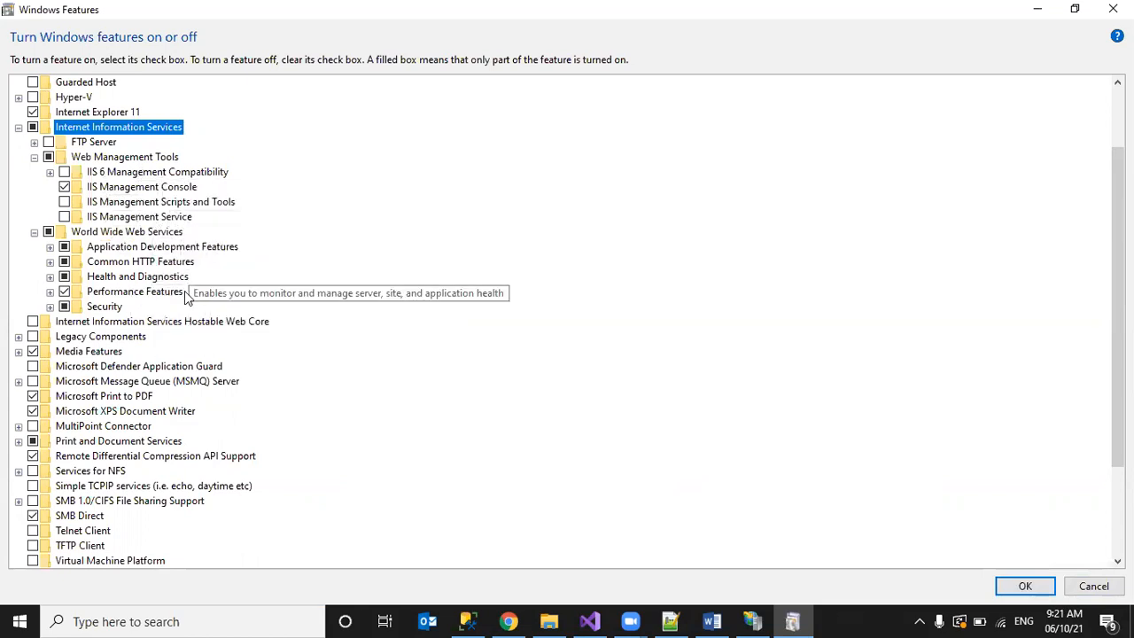
pyautogui.click(1088, 586)
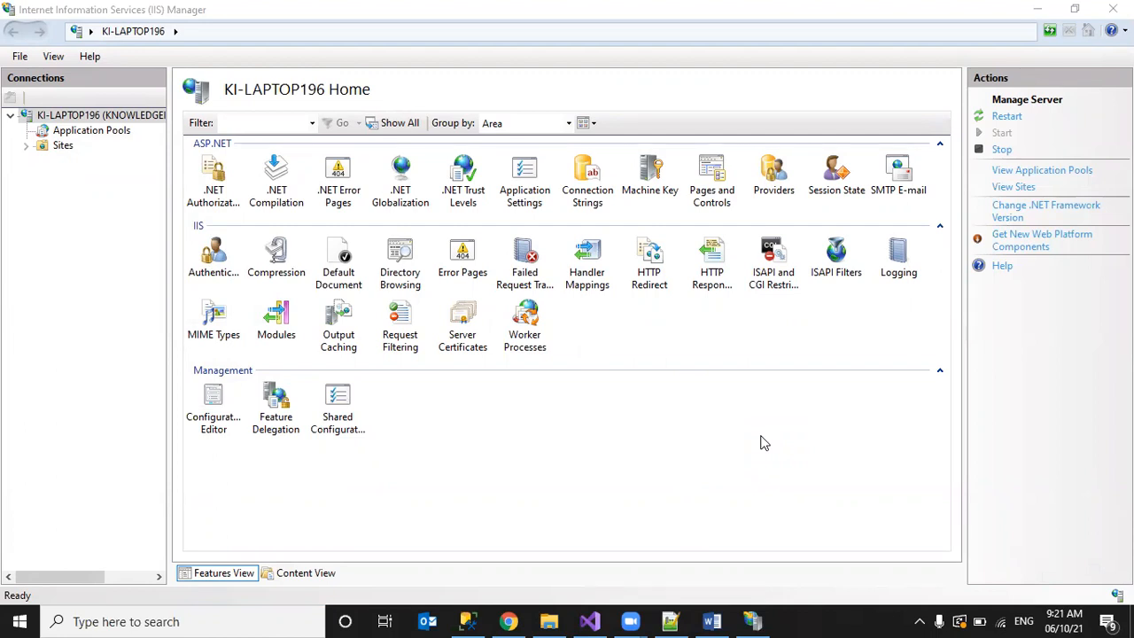
# Step: Expand the Sites node in IIS Manager and look through each hosted website, from Default Web Site to web
pyautogui.click(26, 146)
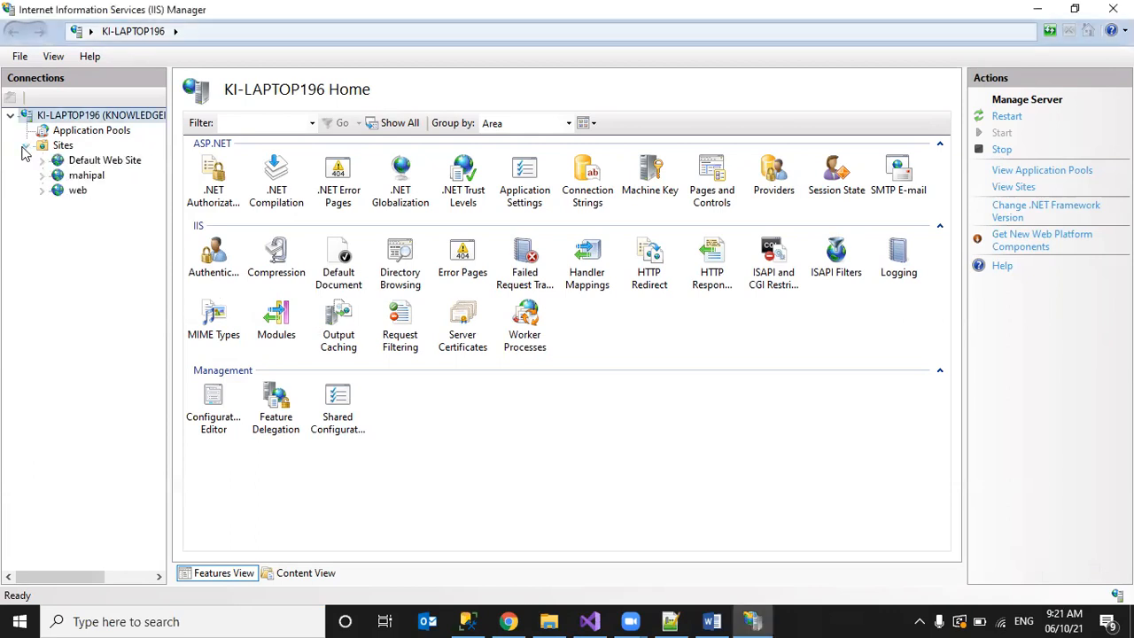
pyautogui.click(79, 164)
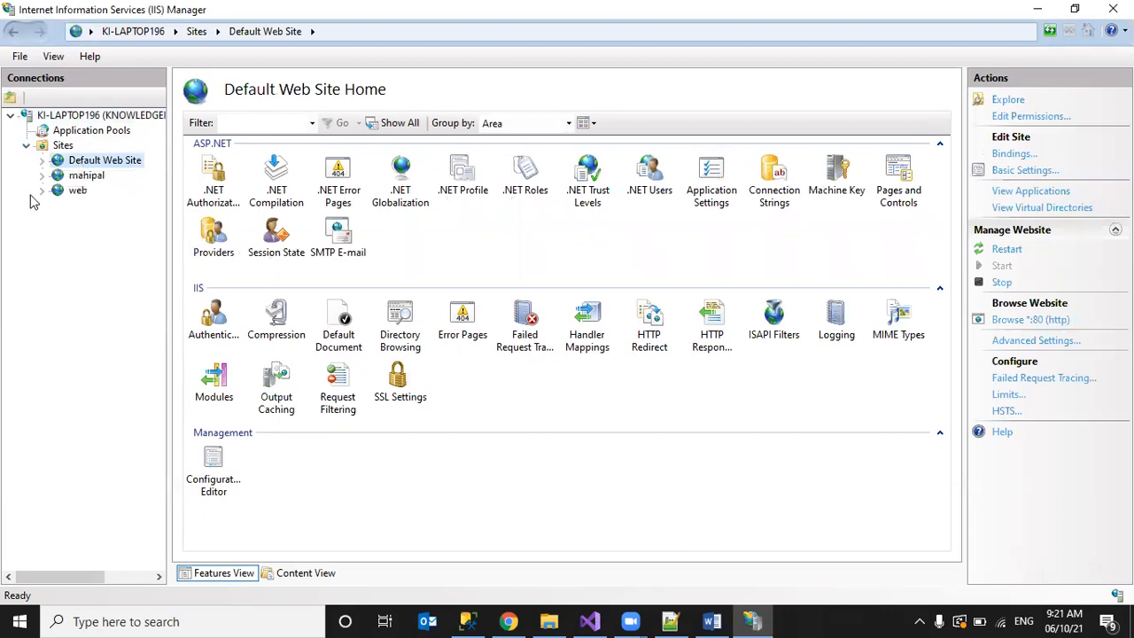
pyautogui.click(81, 176)
pyautogui.click(78, 197)
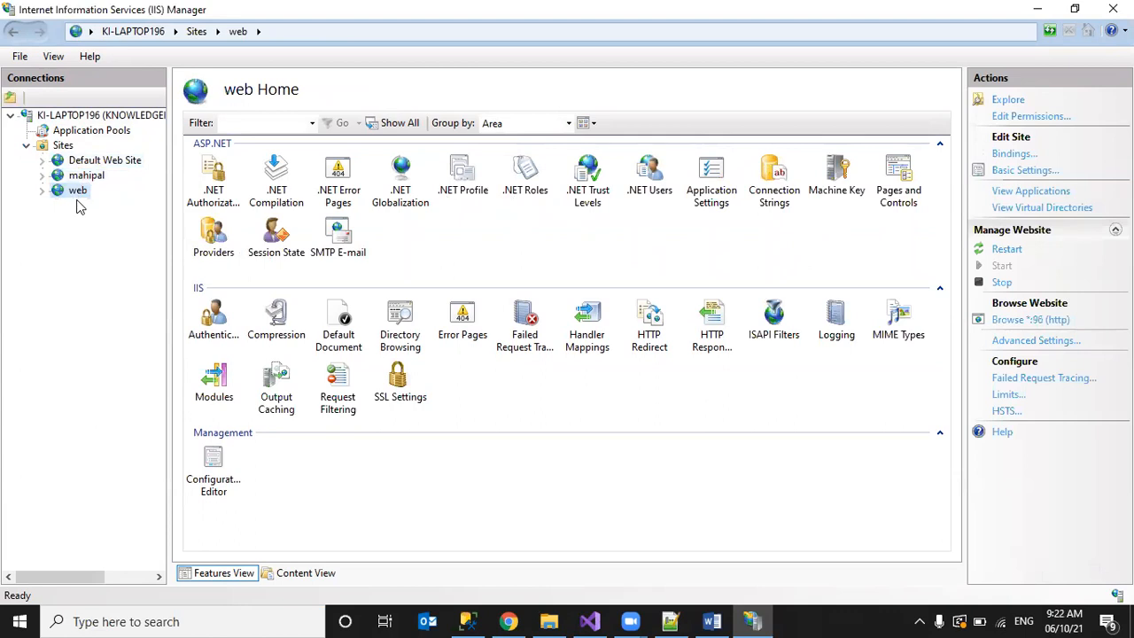
# Step: Switch to Visual Studio, save home.aspx and collapse the FirstWebsite project in Solution Explorer
pyautogui.click(595, 620)
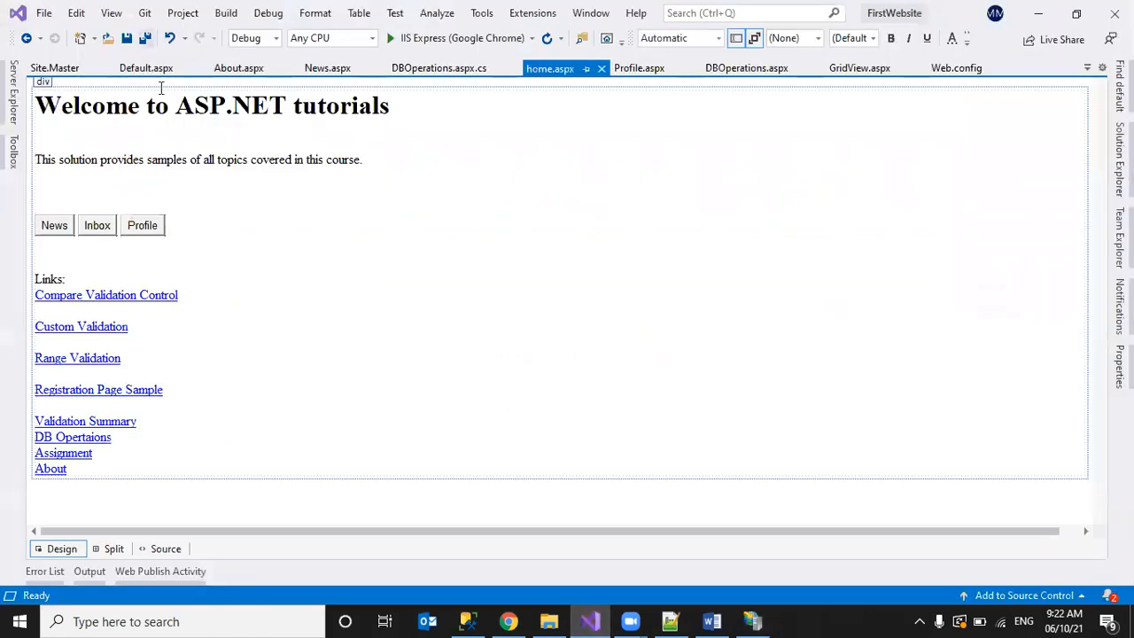
pyautogui.click(127, 38)
pyautogui.click(1120, 160)
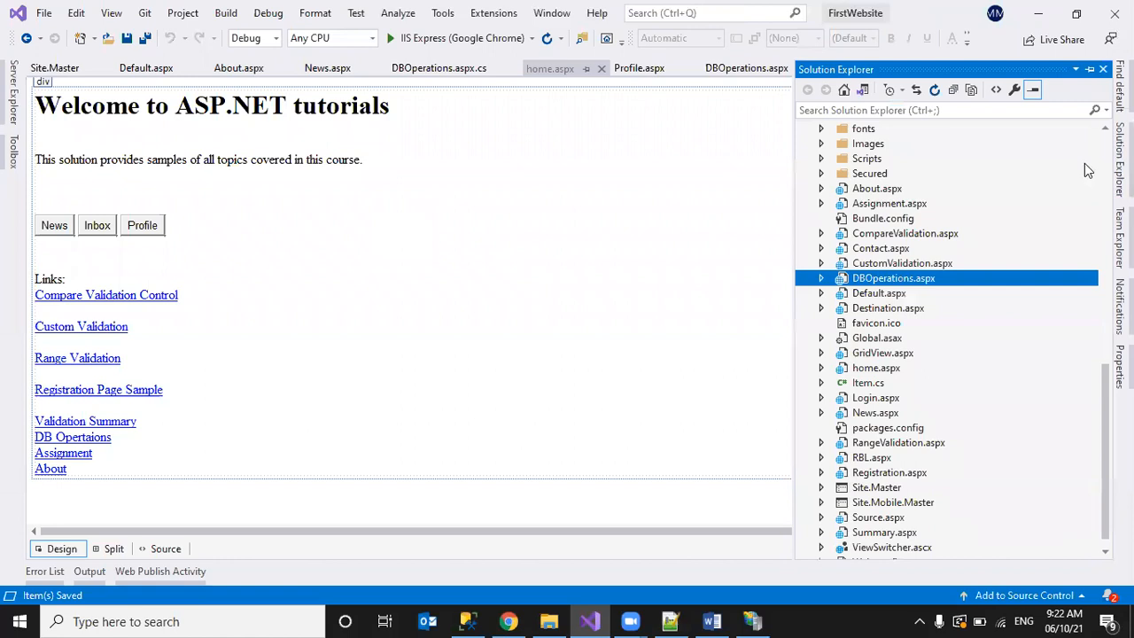
pyautogui.scroll(13, 948, 336)
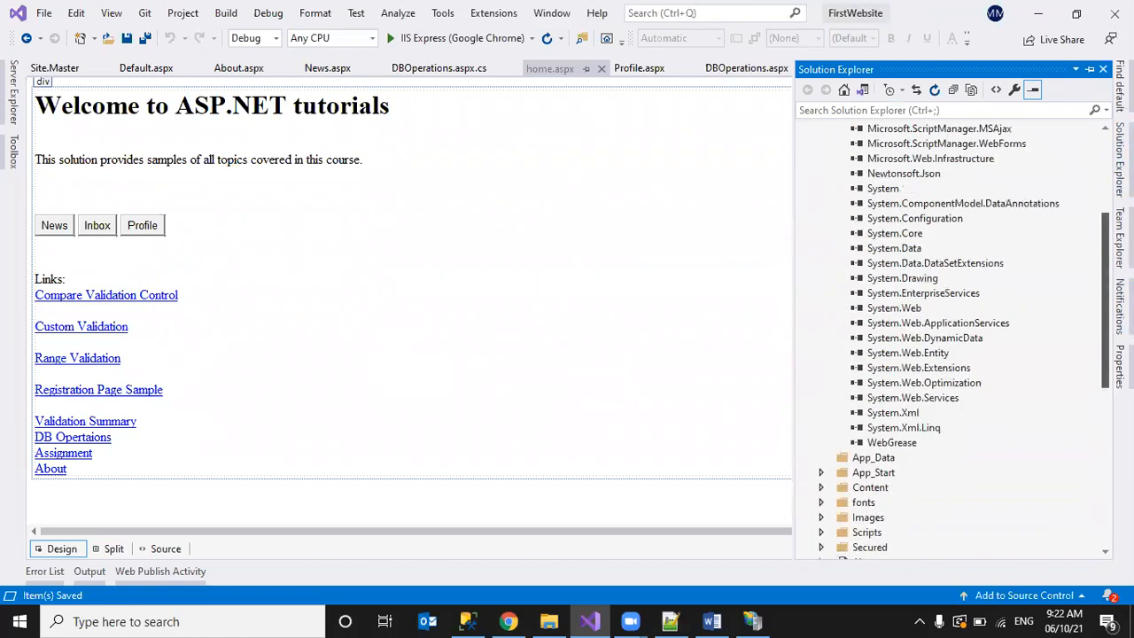
pyautogui.click(823, 188)
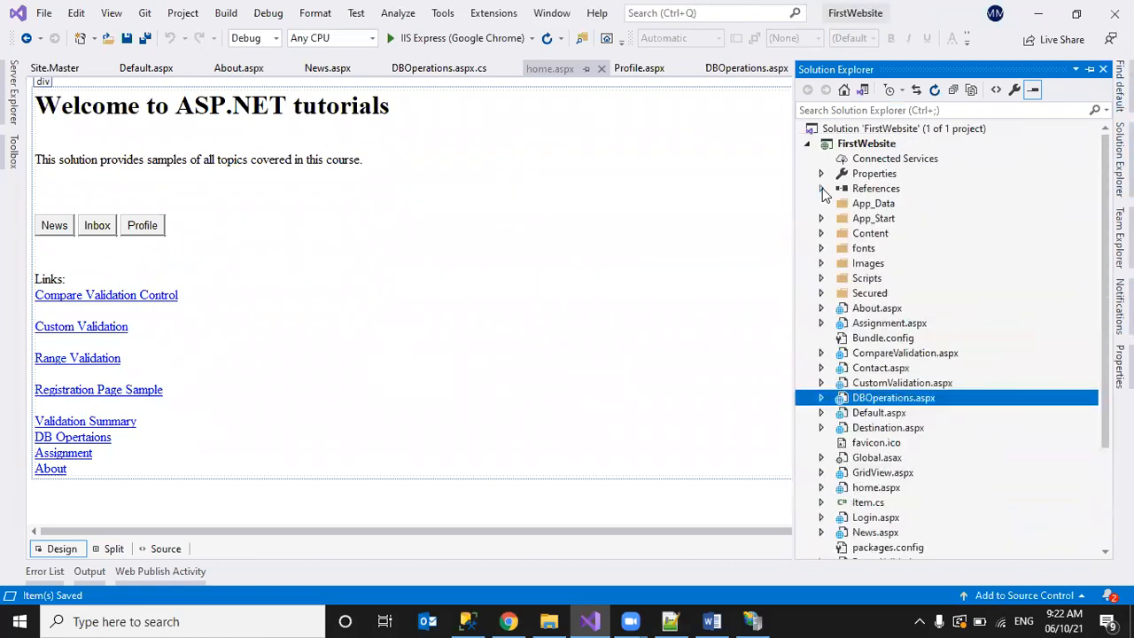
pyautogui.click(806, 143)
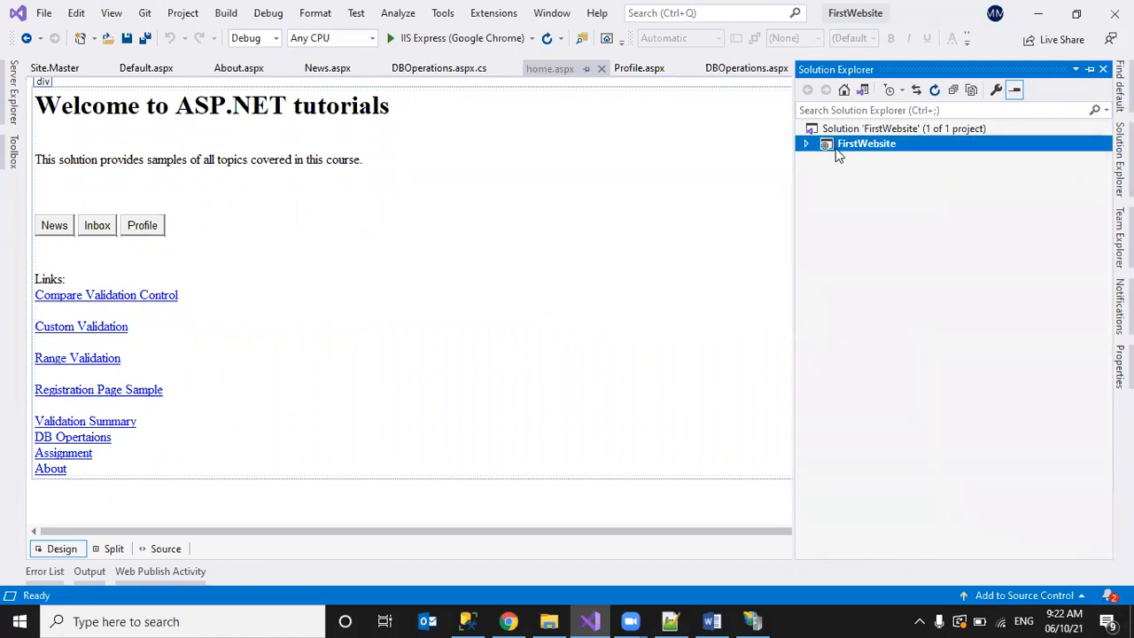
pyautogui.rightClick(842, 147)
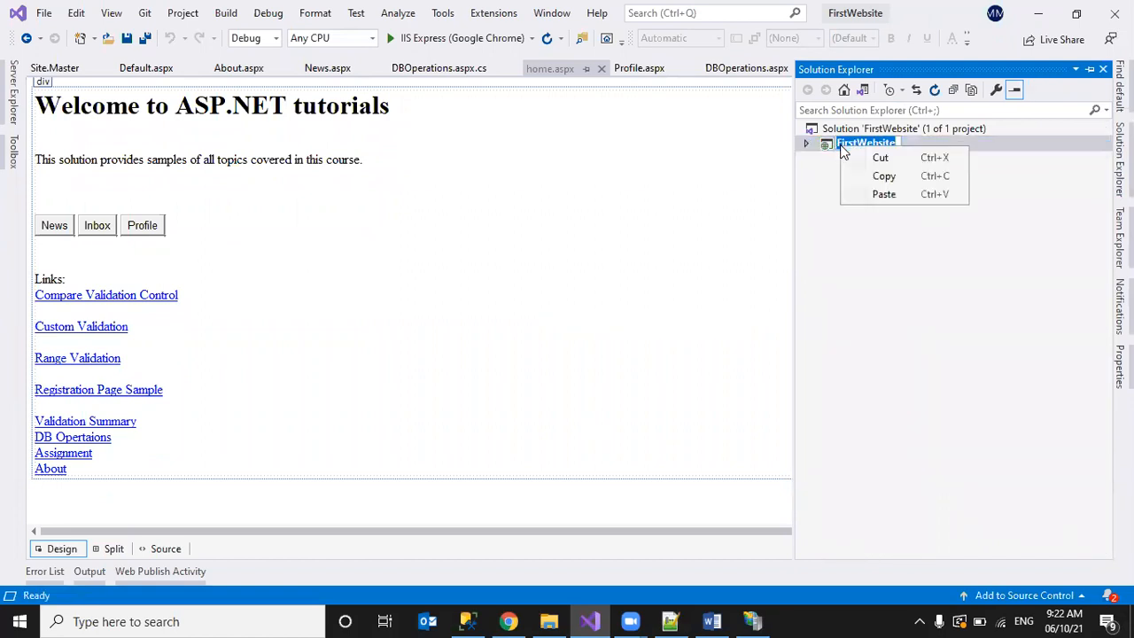
pyautogui.click(806, 200)
pyautogui.click(860, 145)
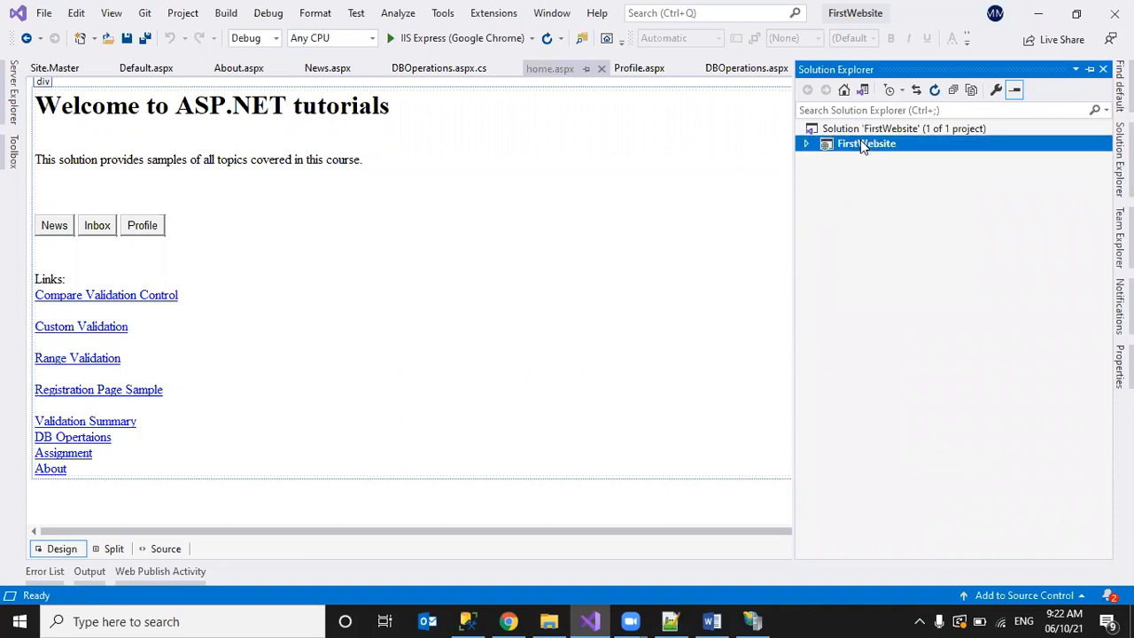
pyautogui.rightClick(862, 147)
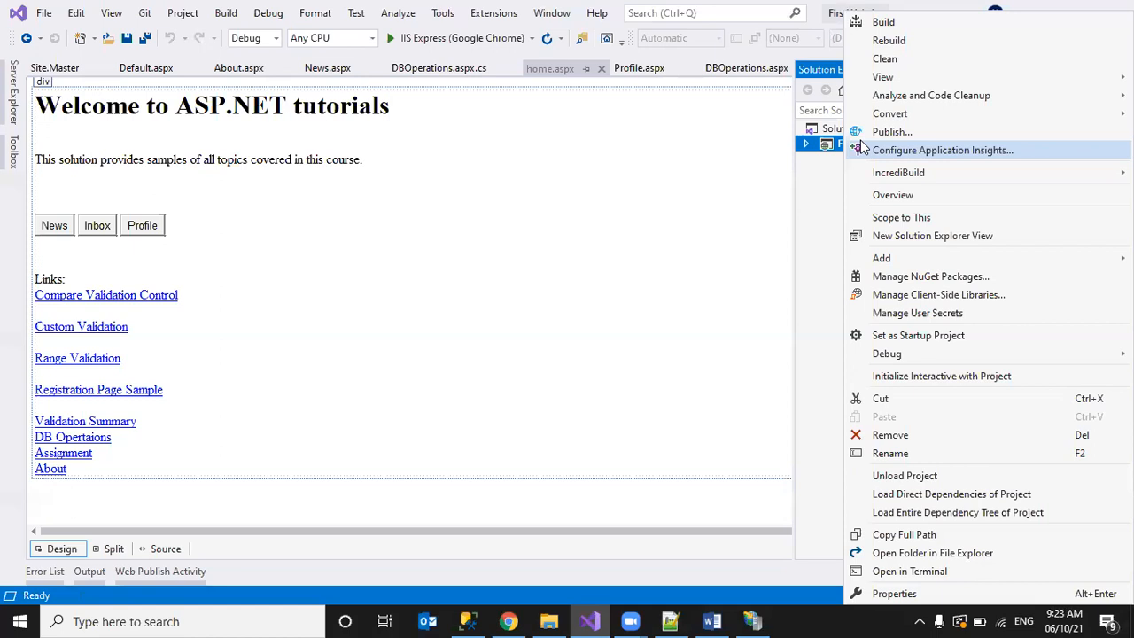
pyautogui.click(576, 188)
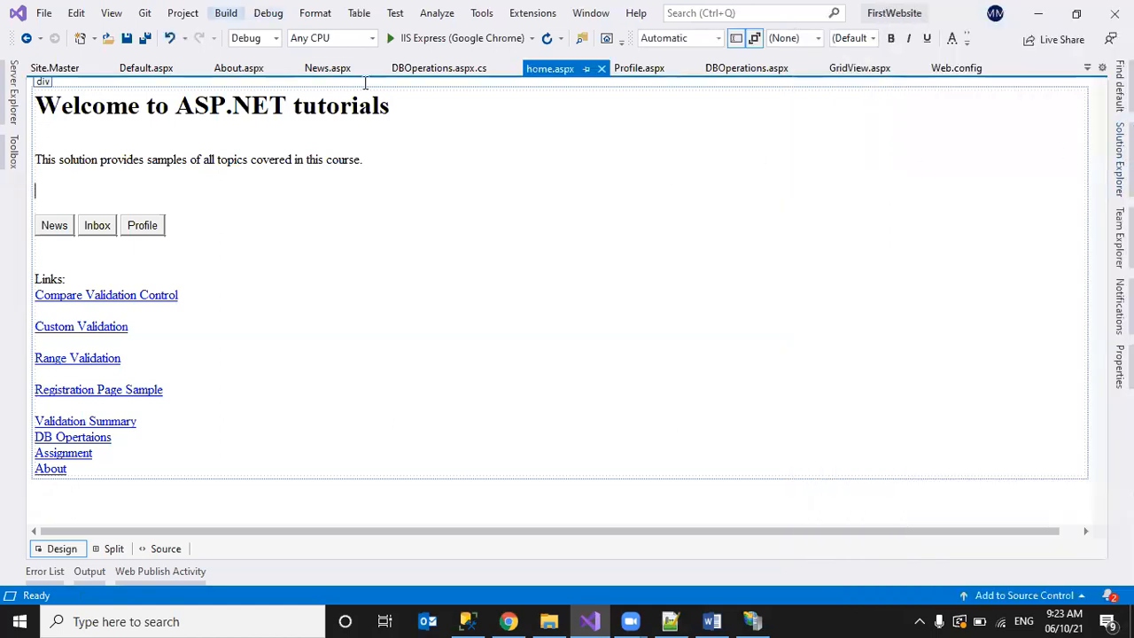
pyautogui.click(225, 13)
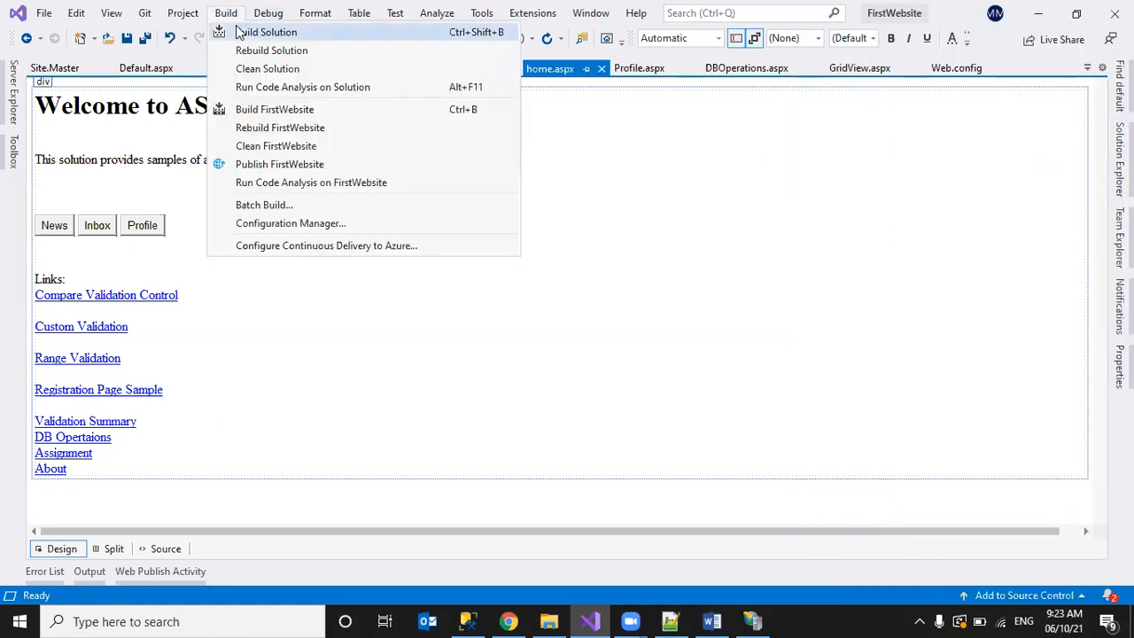
pyautogui.click(251, 301)
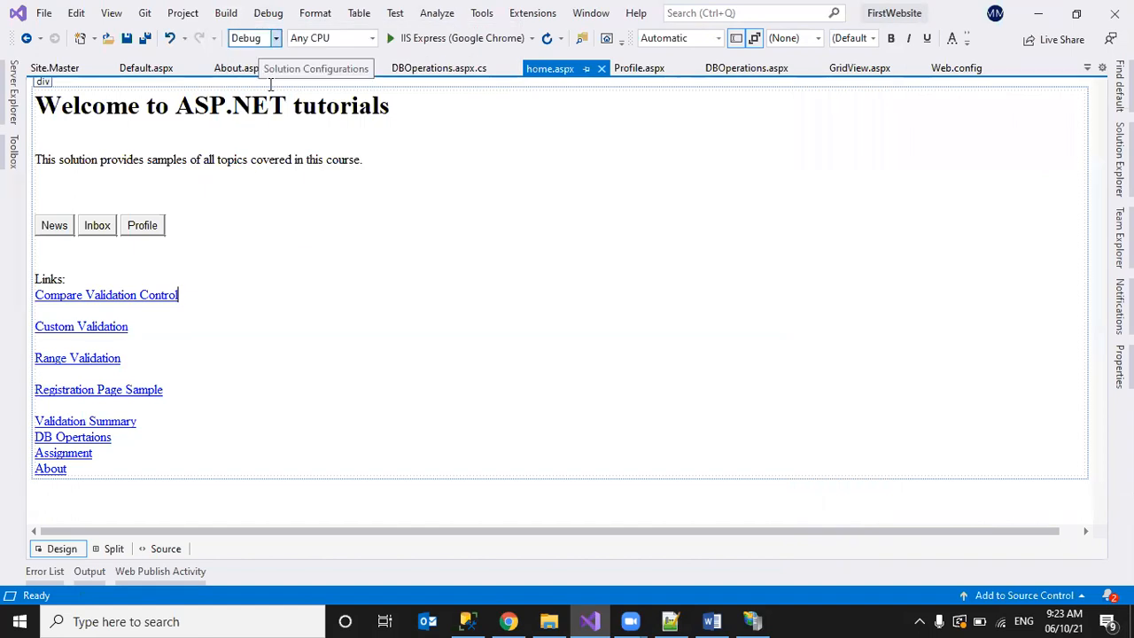
pyautogui.click(270, 38)
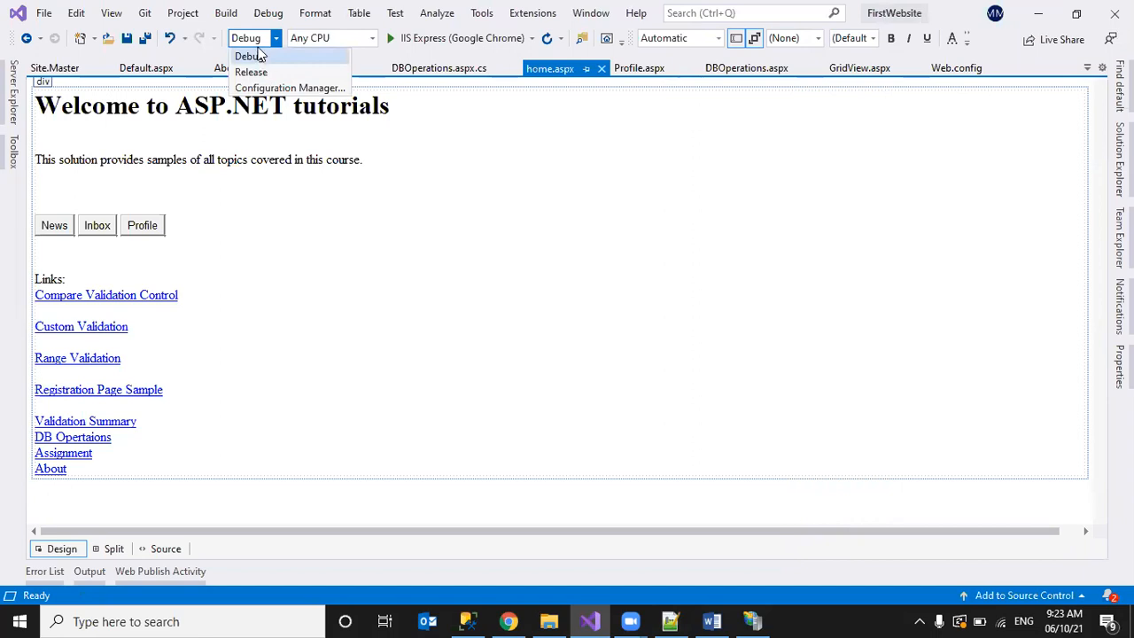
pyautogui.click(486, 177)
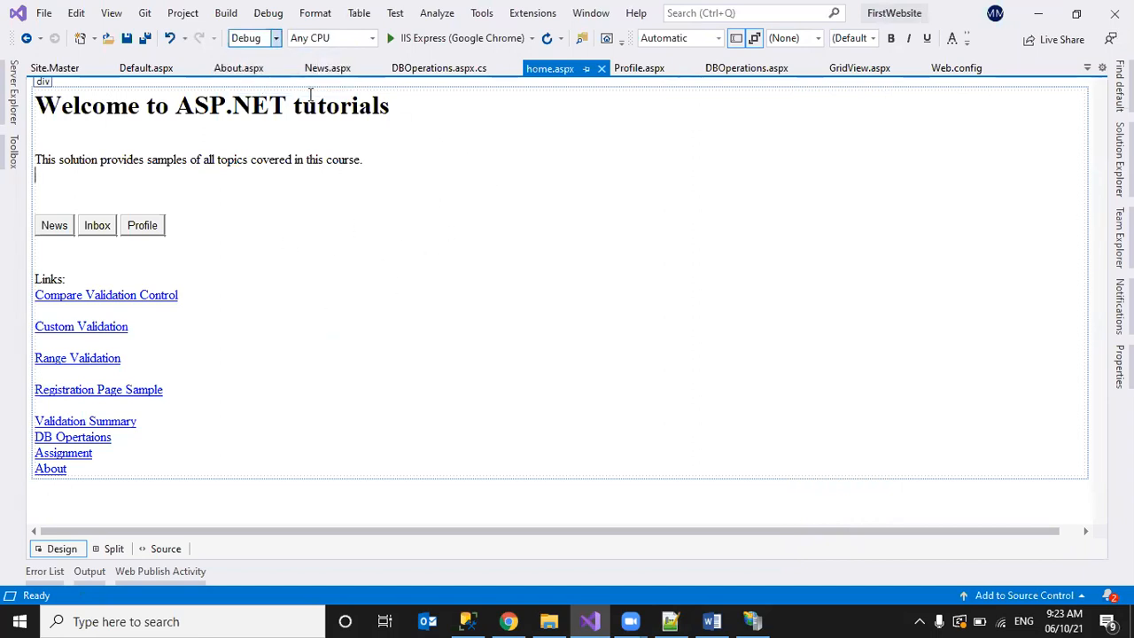
# Step: Set the solution configuration to Release and clean the solution
pyautogui.click(275, 38)
pyautogui.click(253, 72)
pyautogui.click(228, 14)
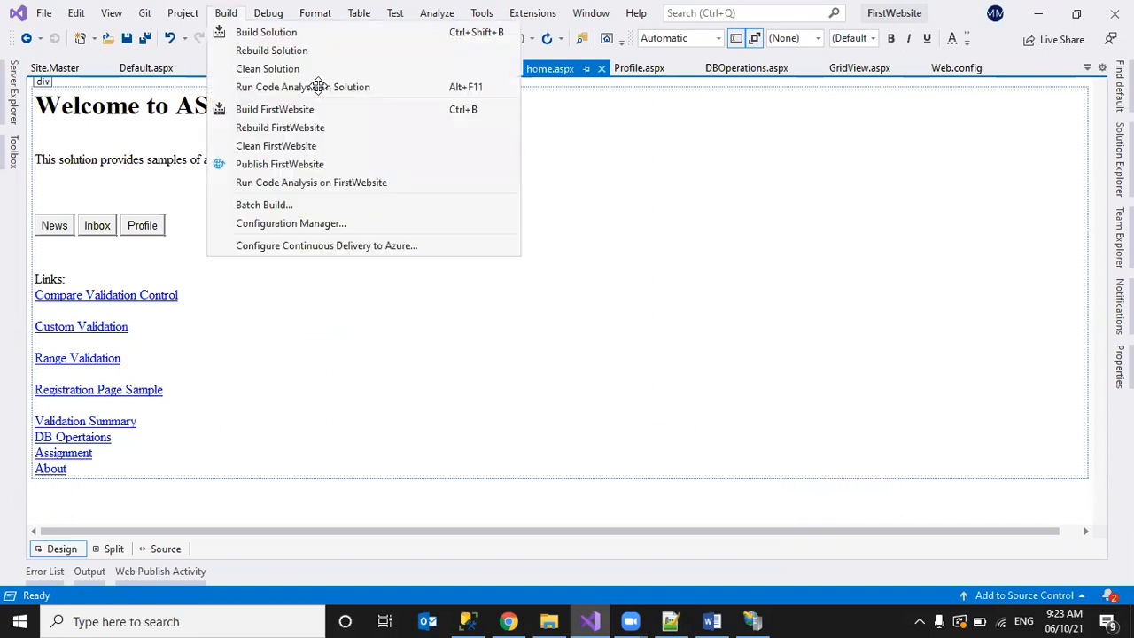
pyautogui.click(249, 71)
pyautogui.hotkey('alt', 'b')
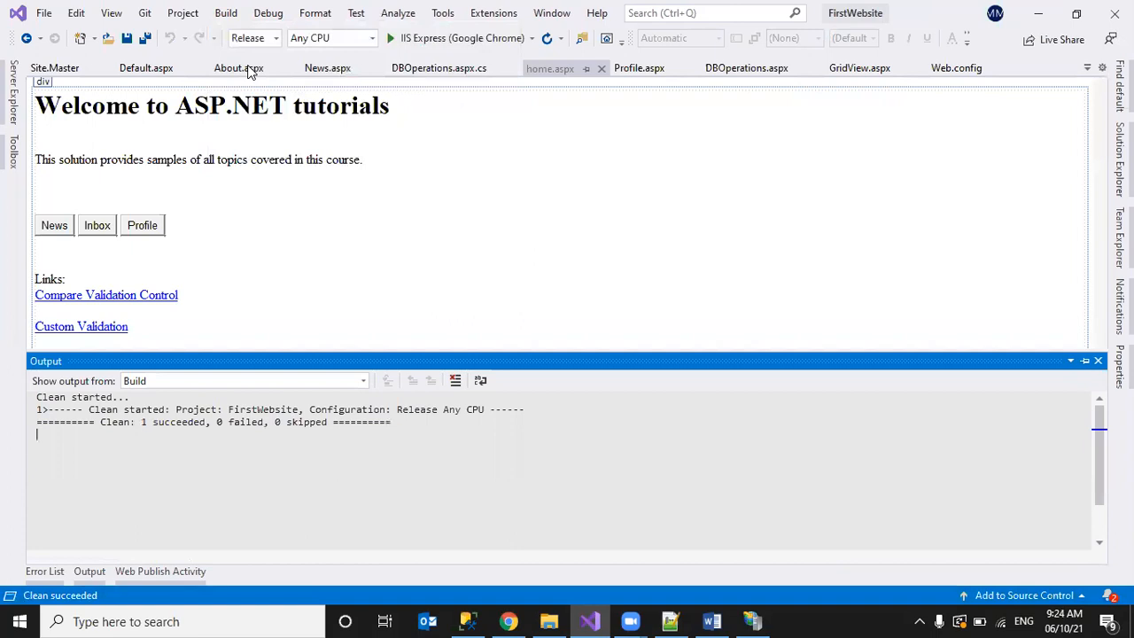
# Step: Build the FirstWebsite solution and return to the home.aspx design view
pyautogui.click(227, 14)
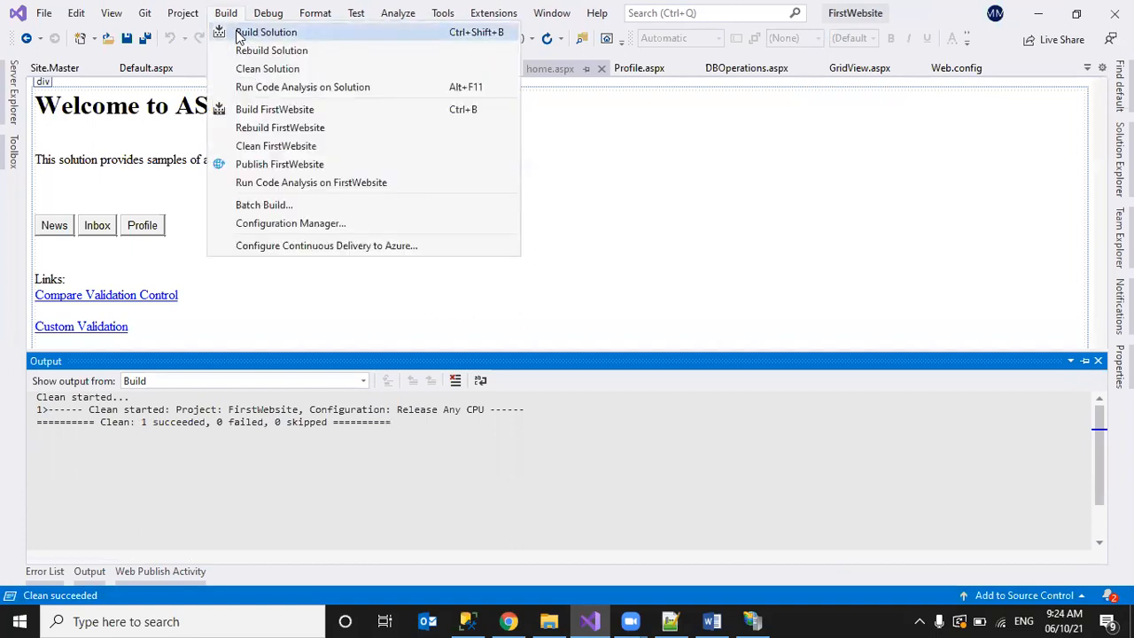
pyautogui.click(239, 34)
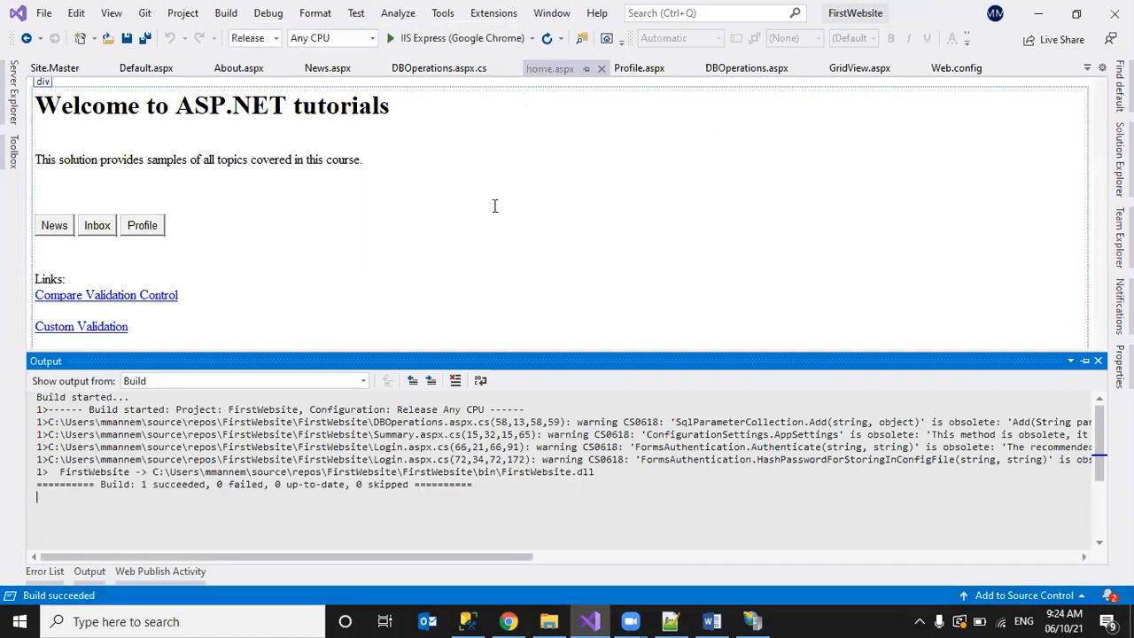
pyautogui.click(415, 325)
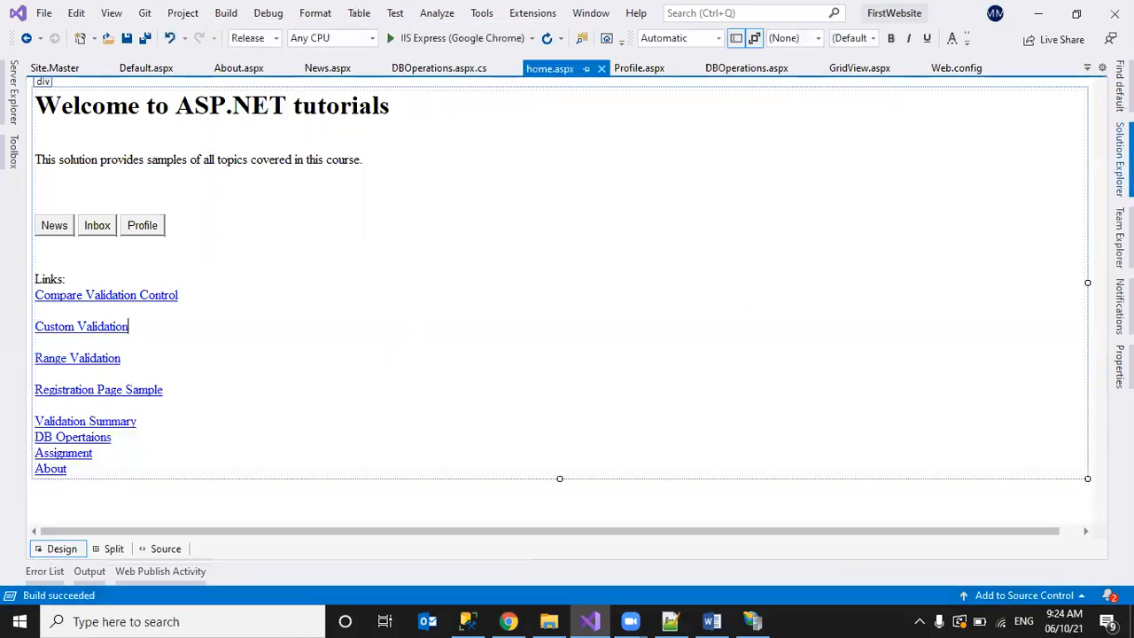
# Step: Open the publish settings of the FirstWebsite project
pyautogui.moveTo(1118, 159)
pyautogui.click(877, 146)
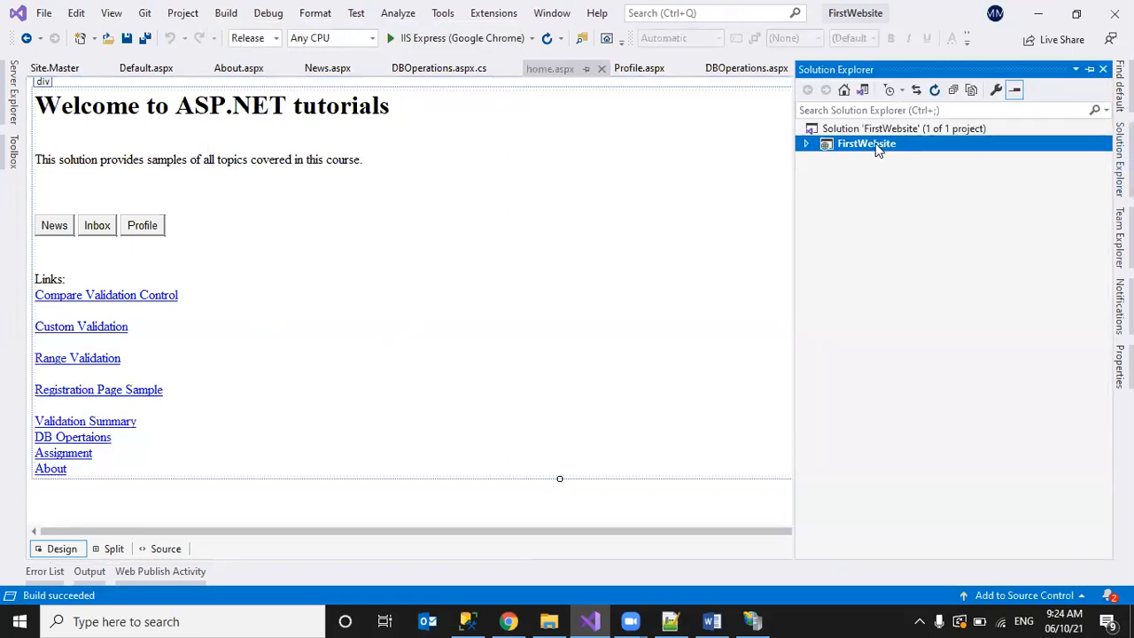
pyautogui.rightClick(877, 148)
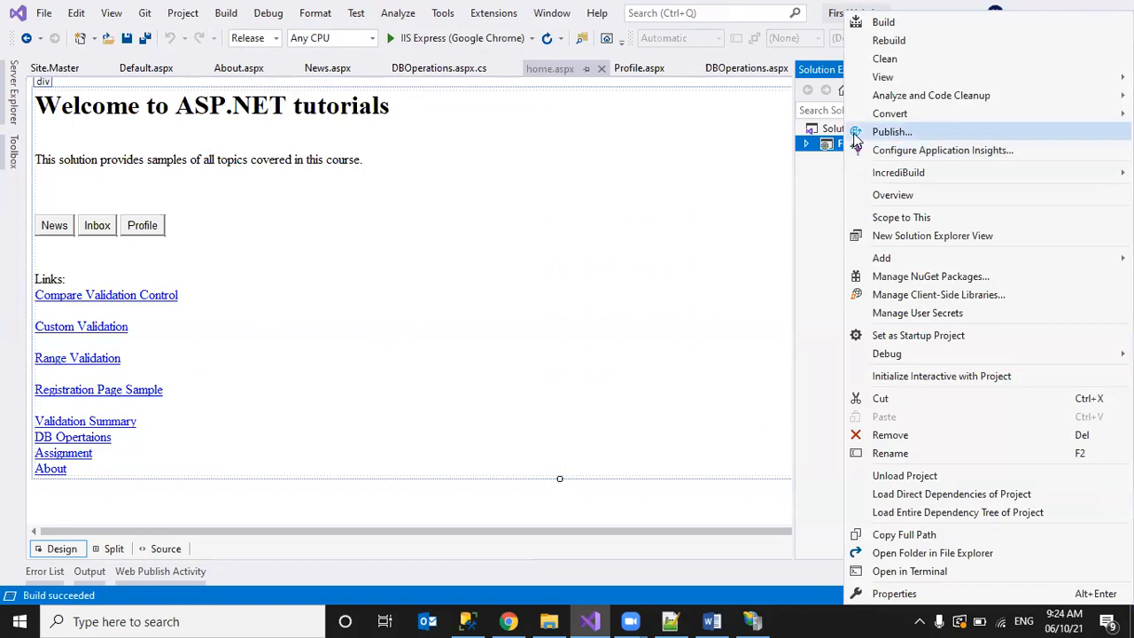
pyautogui.click(855, 133)
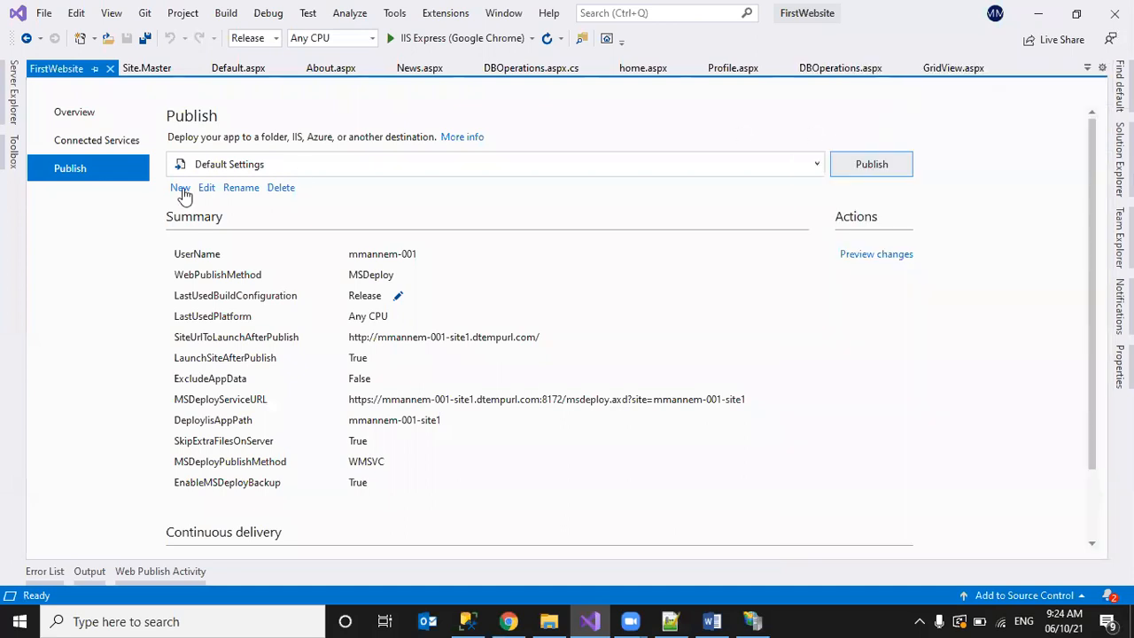
# Step: Start a new publish profile, look through the available targets and choose Folder as the publish target
pyautogui.click(181, 190)
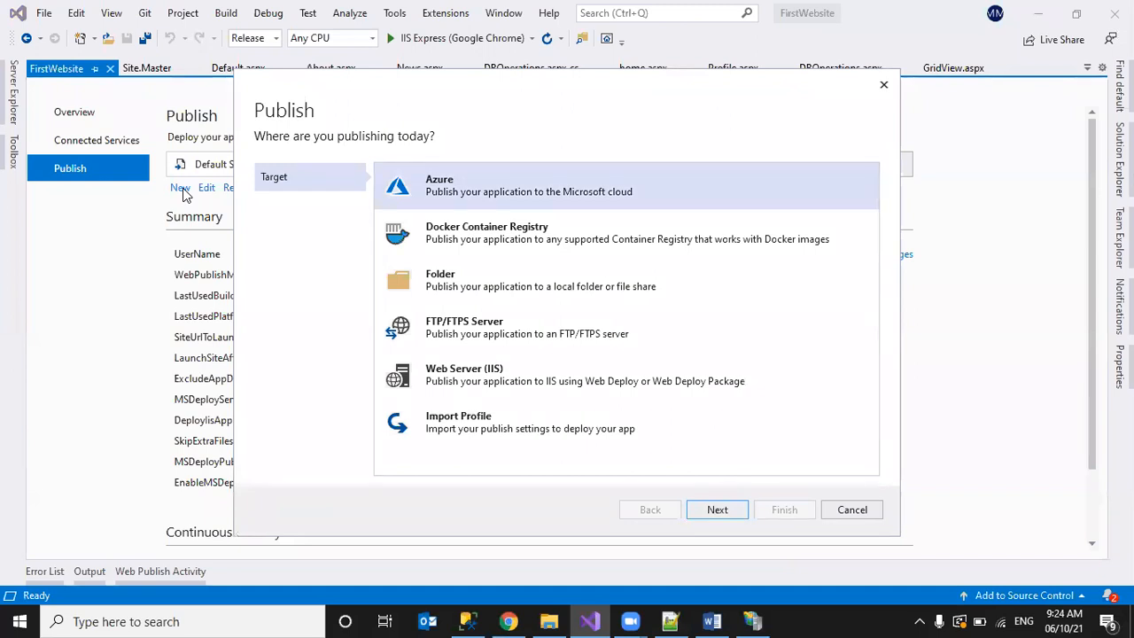
pyautogui.click(883, 86)
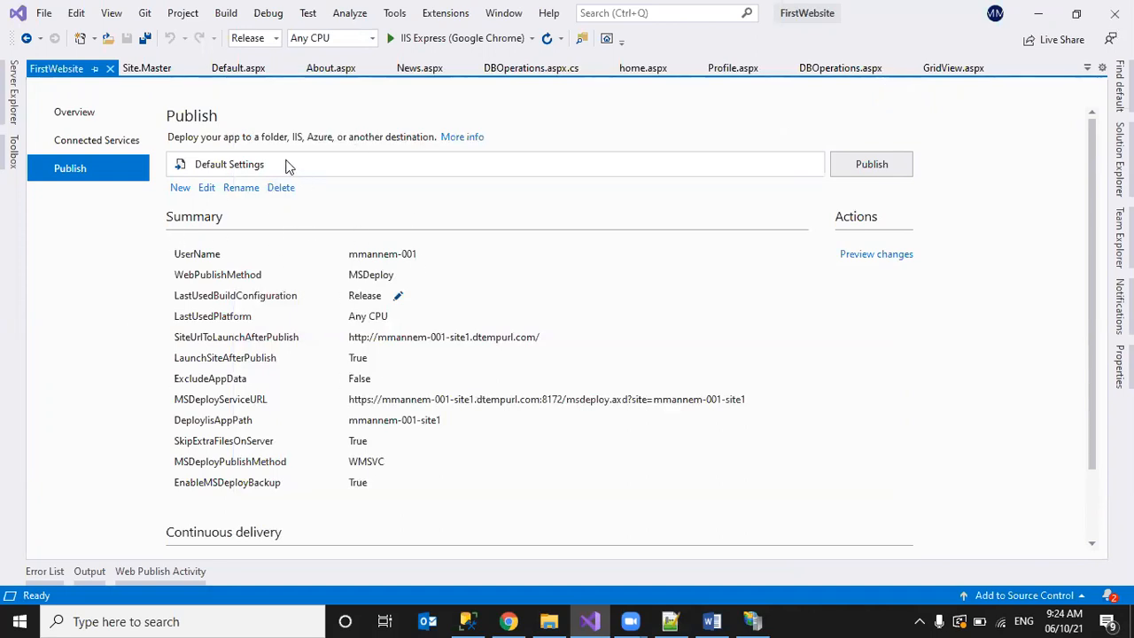
pyautogui.click(179, 188)
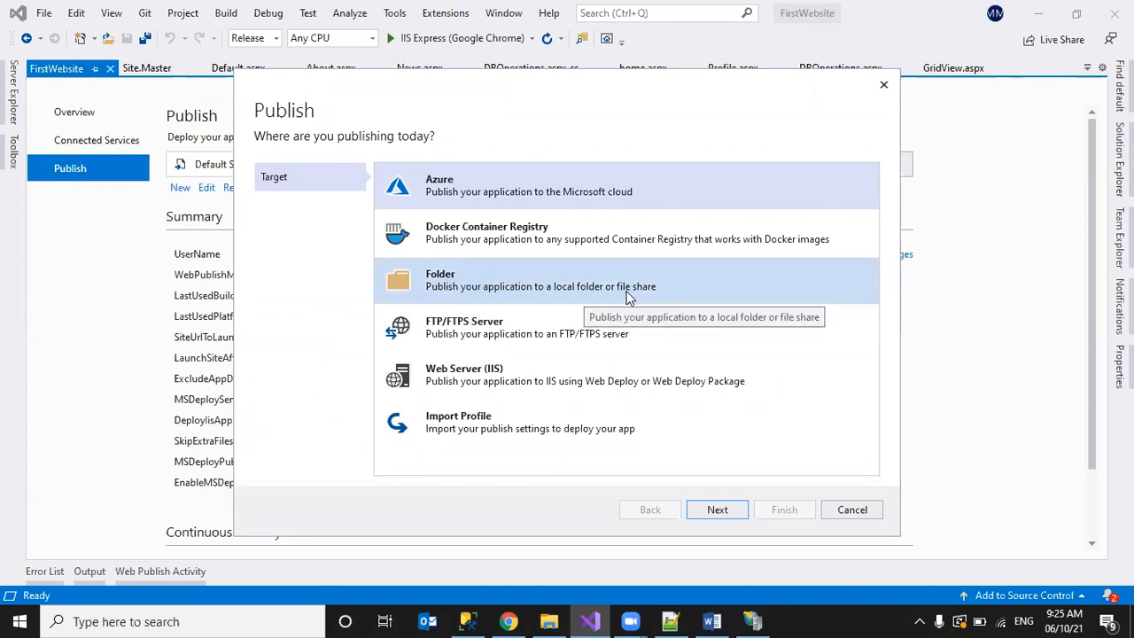
pyautogui.click(433, 338)
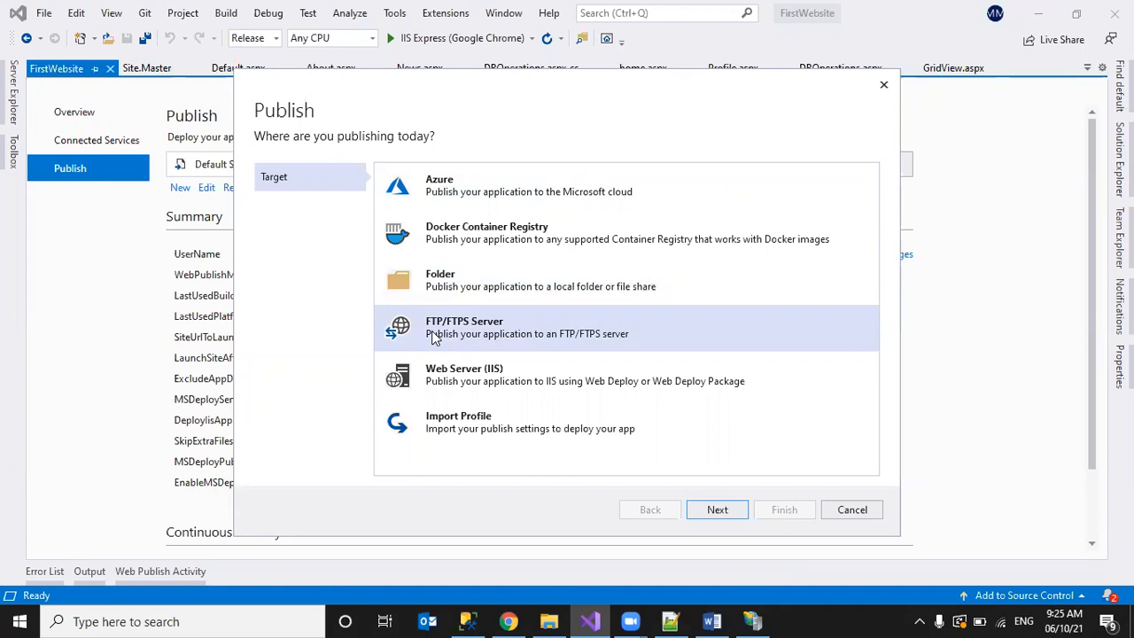
pyautogui.click(485, 385)
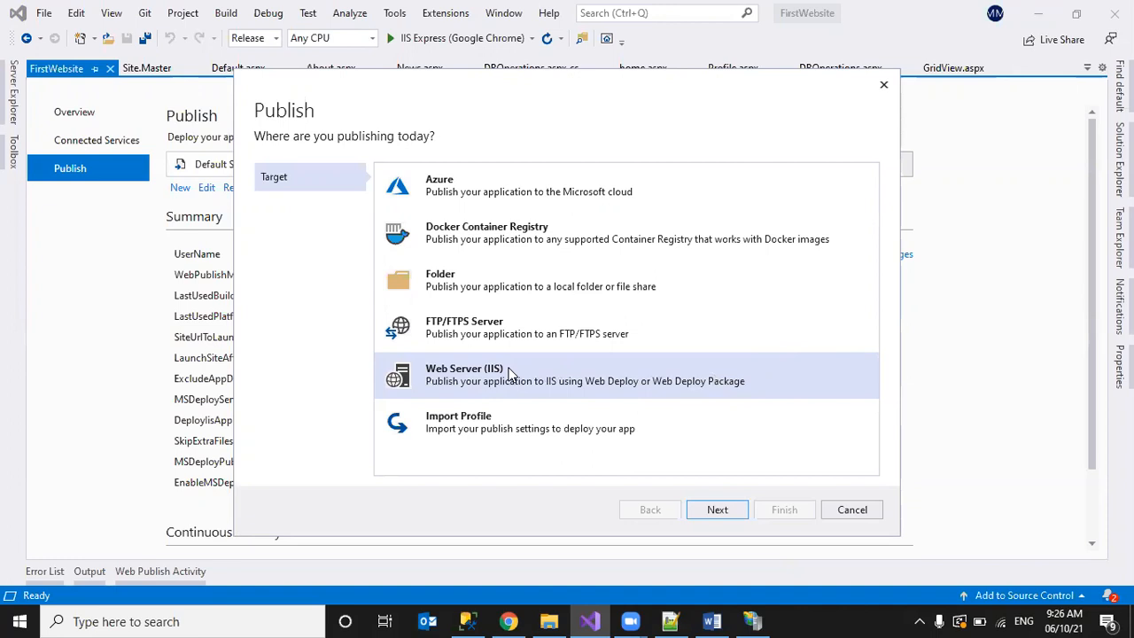
pyautogui.click(472, 425)
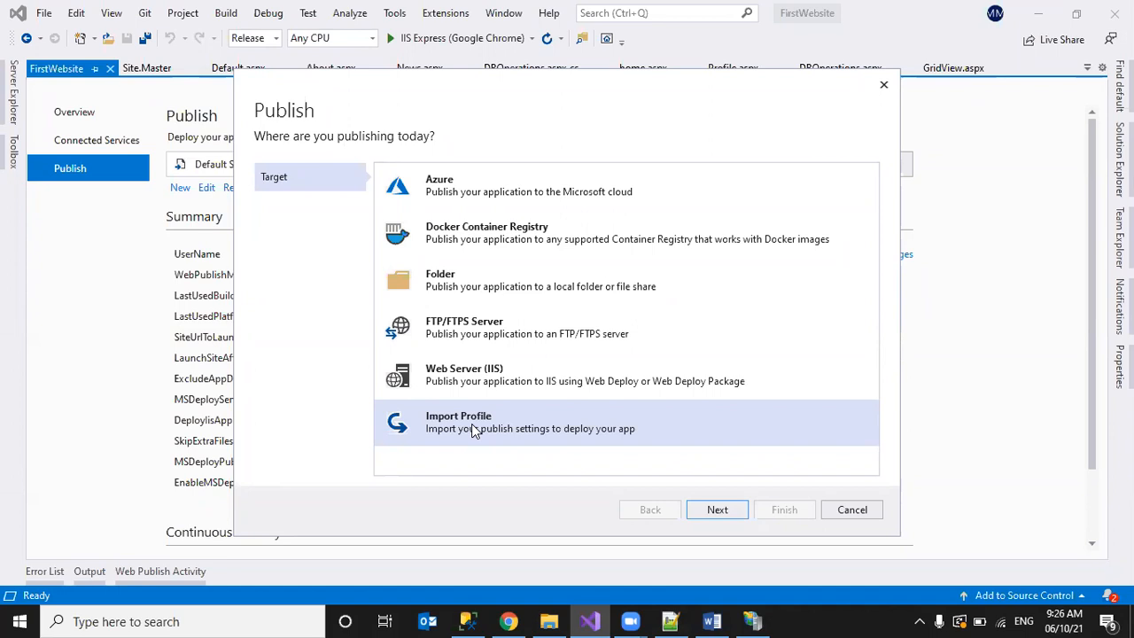
pyautogui.click(431, 281)
pyautogui.click(716, 510)
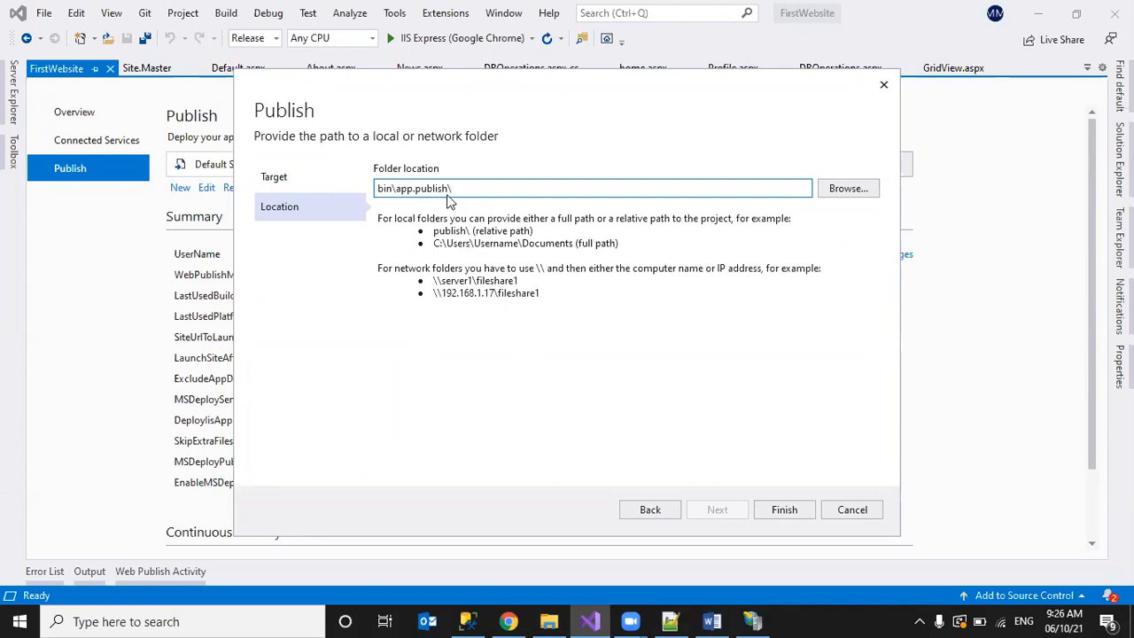
# Step: Create a folder named finalCode on the Desktop and finish the publish profile with it as the folder location
pyautogui.click(853, 188)
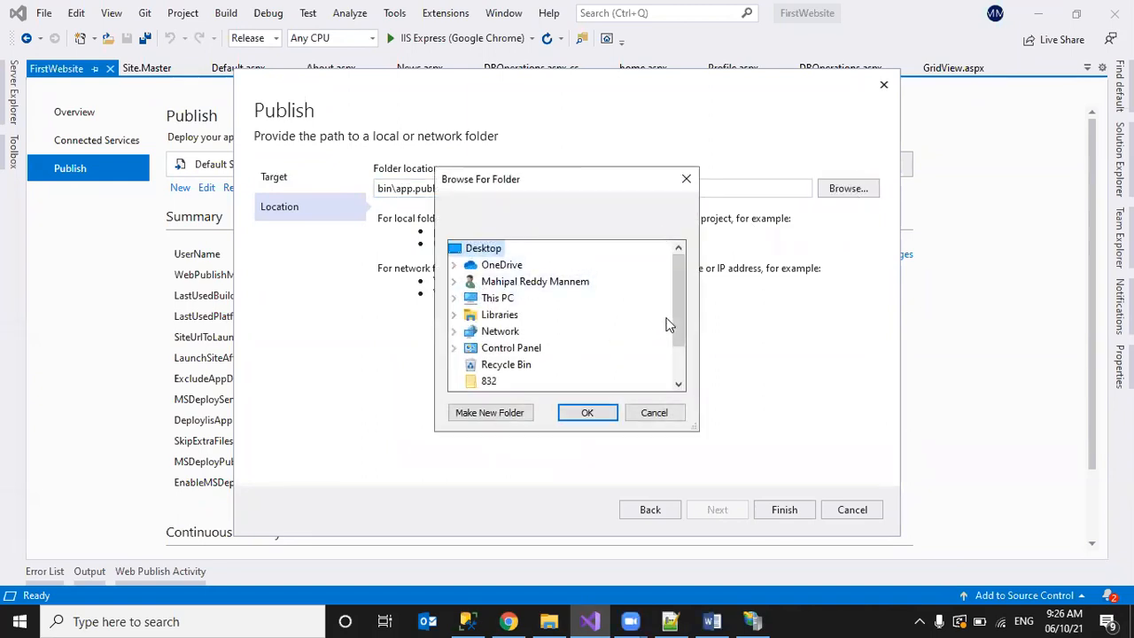
pyautogui.moveTo(678, 315)
pyautogui.mouseDown()
pyautogui.moveTo(678, 335)
pyautogui.moveTo(678, 312)
pyautogui.mouseUp()
pyautogui.click(504, 413)
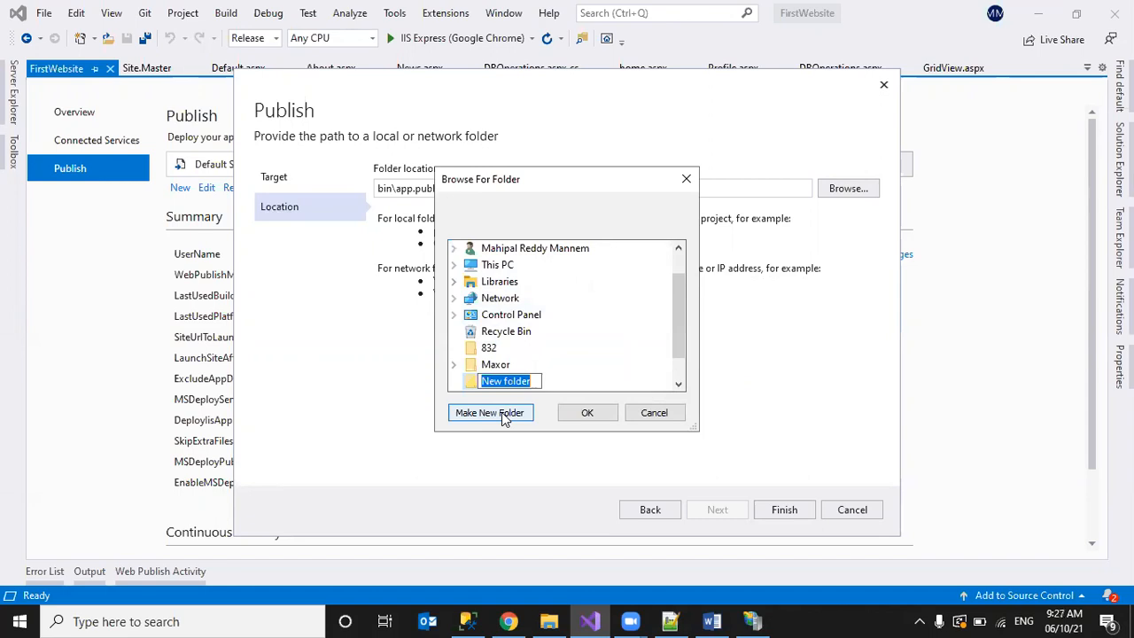
pyautogui.write('f')
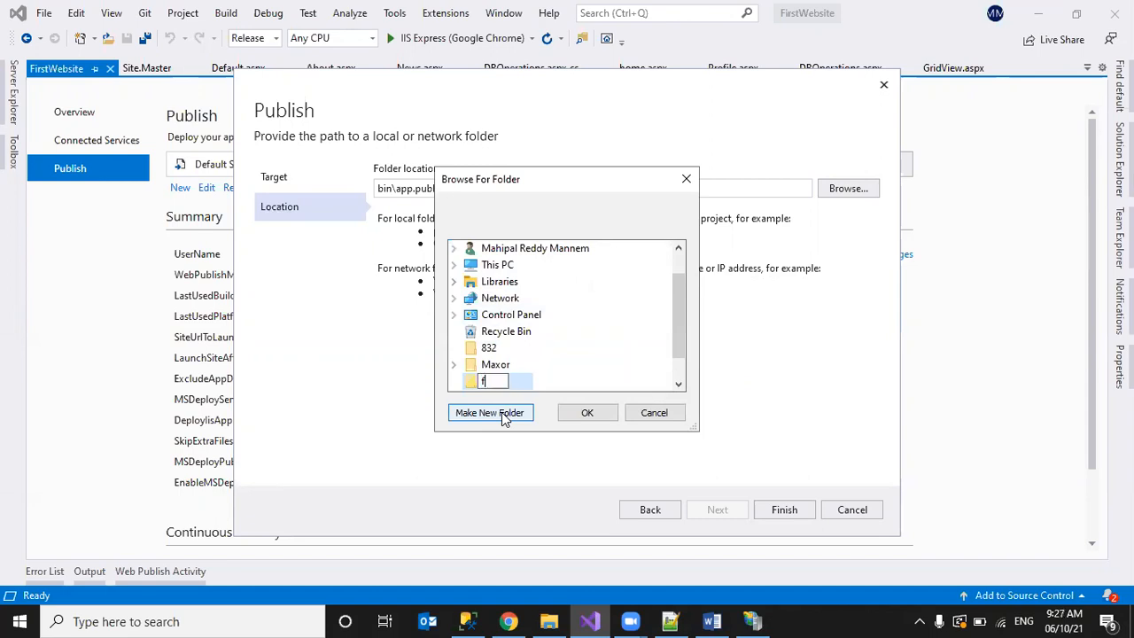
pyautogui.write('inalCode')
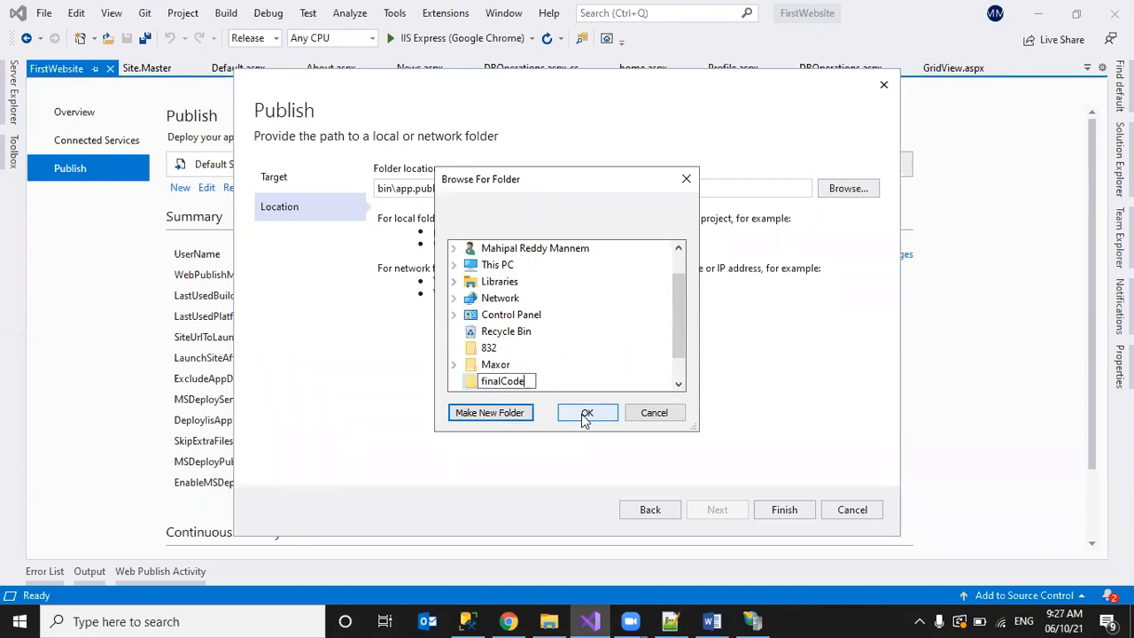
pyautogui.click(596, 376)
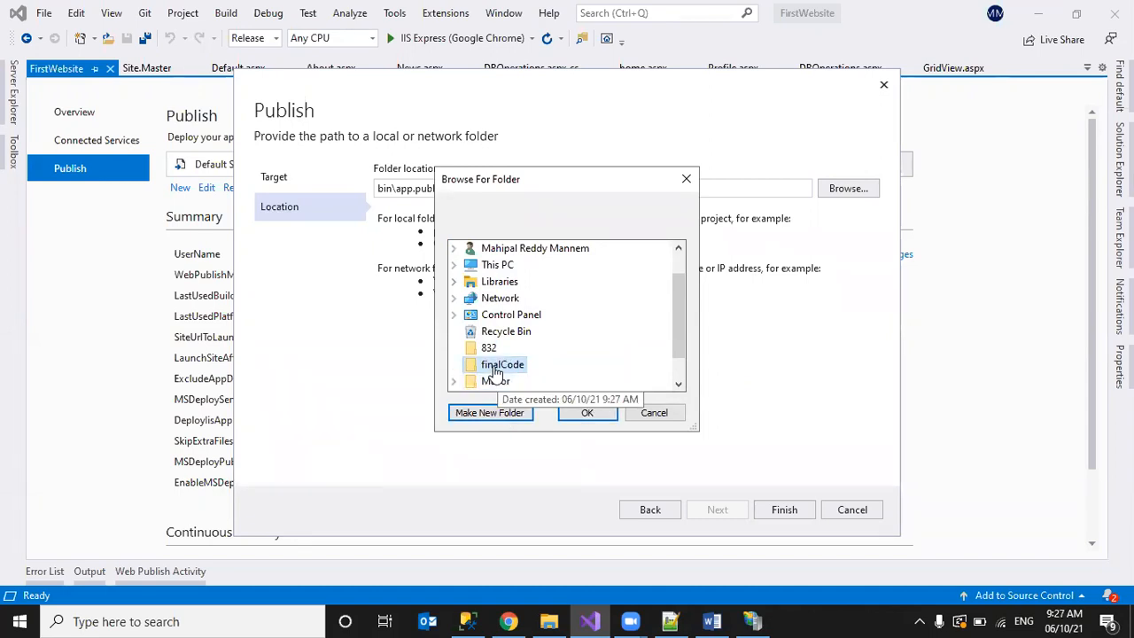
pyautogui.click(574, 418)
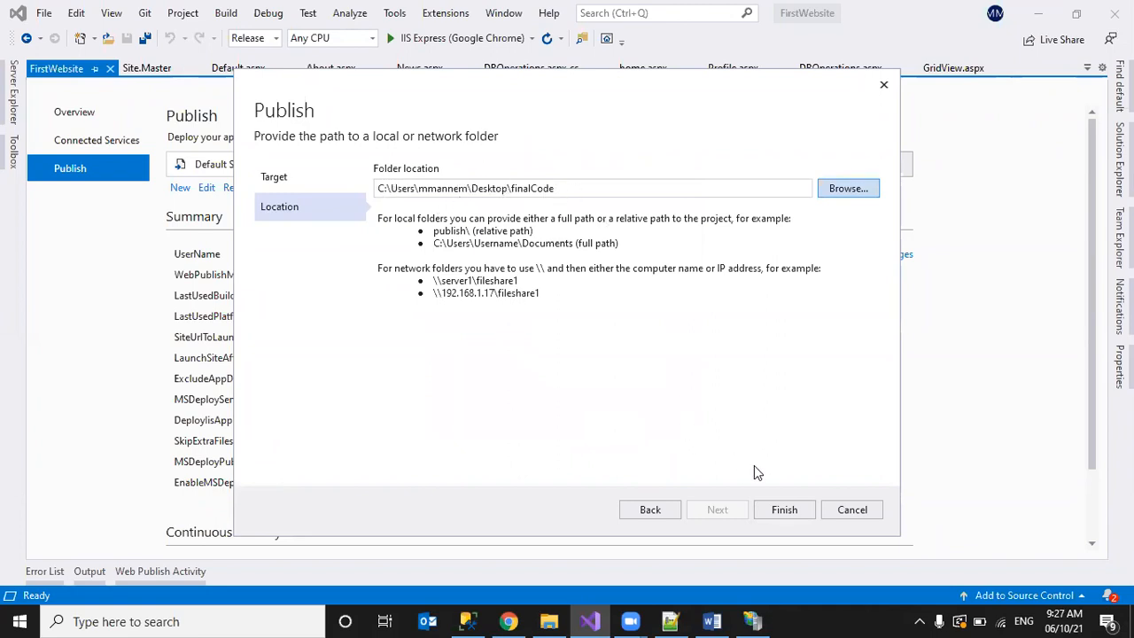
pyautogui.click(785, 512)
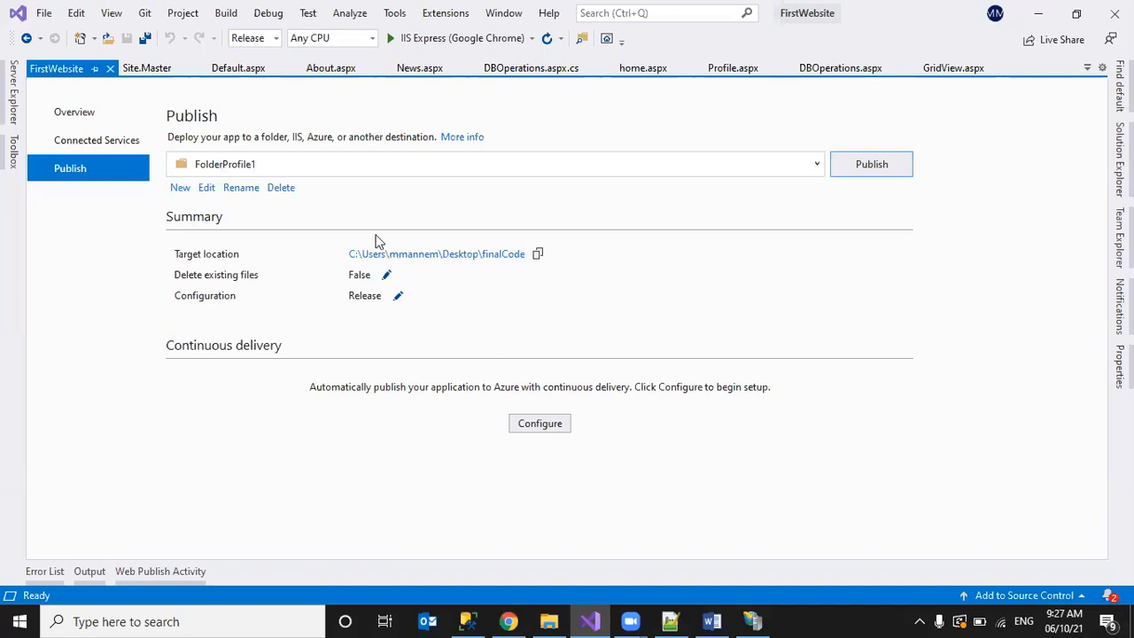
pyautogui.click(341, 167)
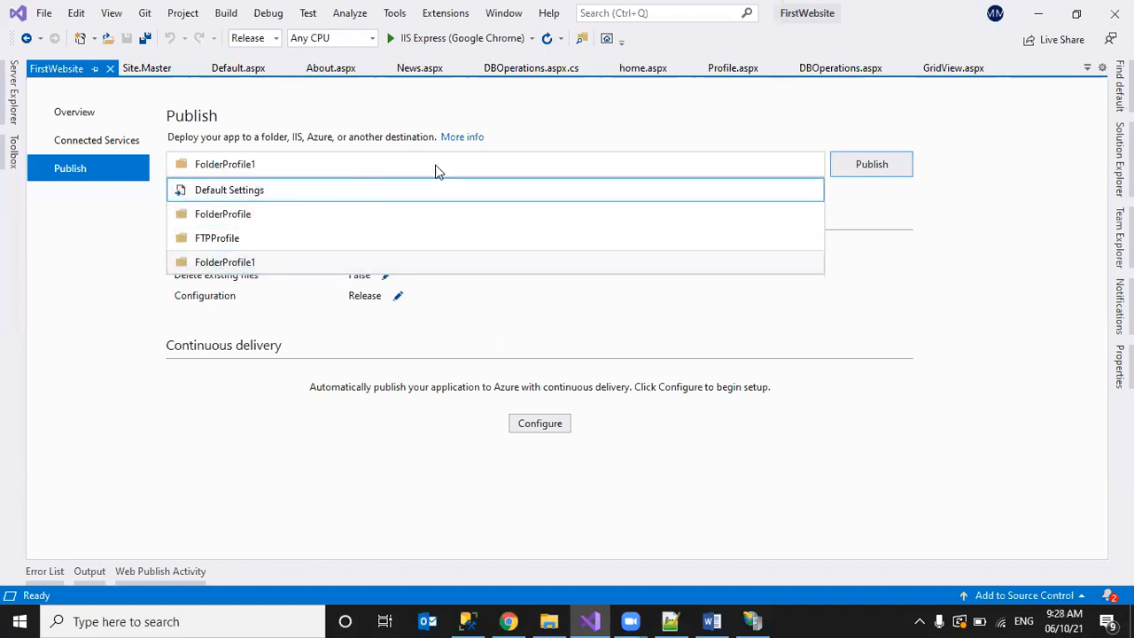
pyautogui.click(695, 124)
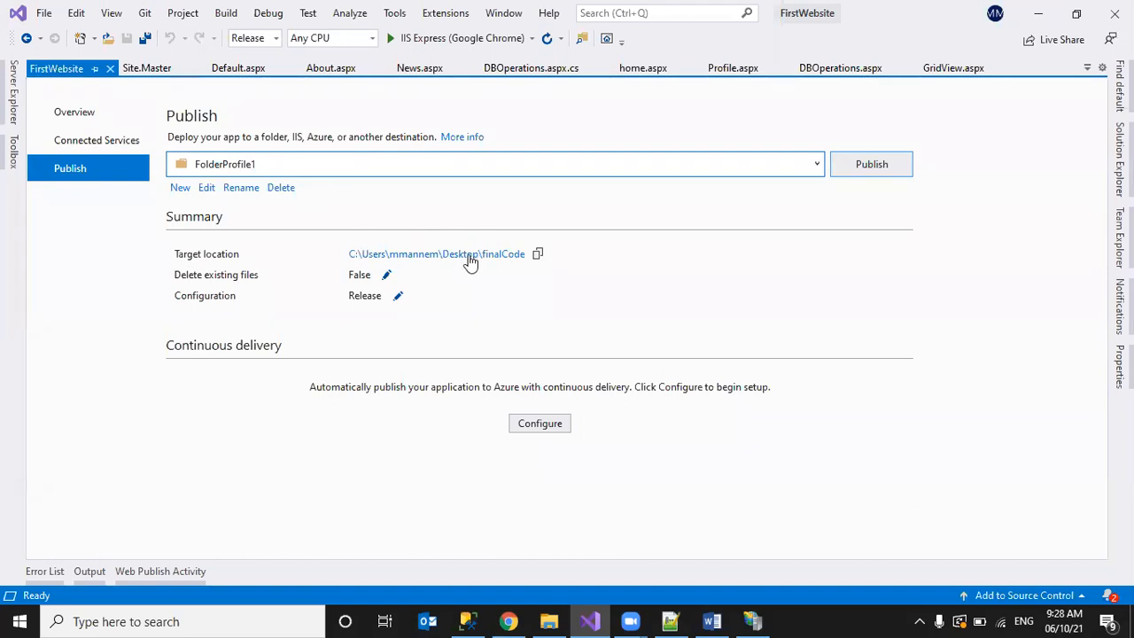
pyautogui.click(387, 276)
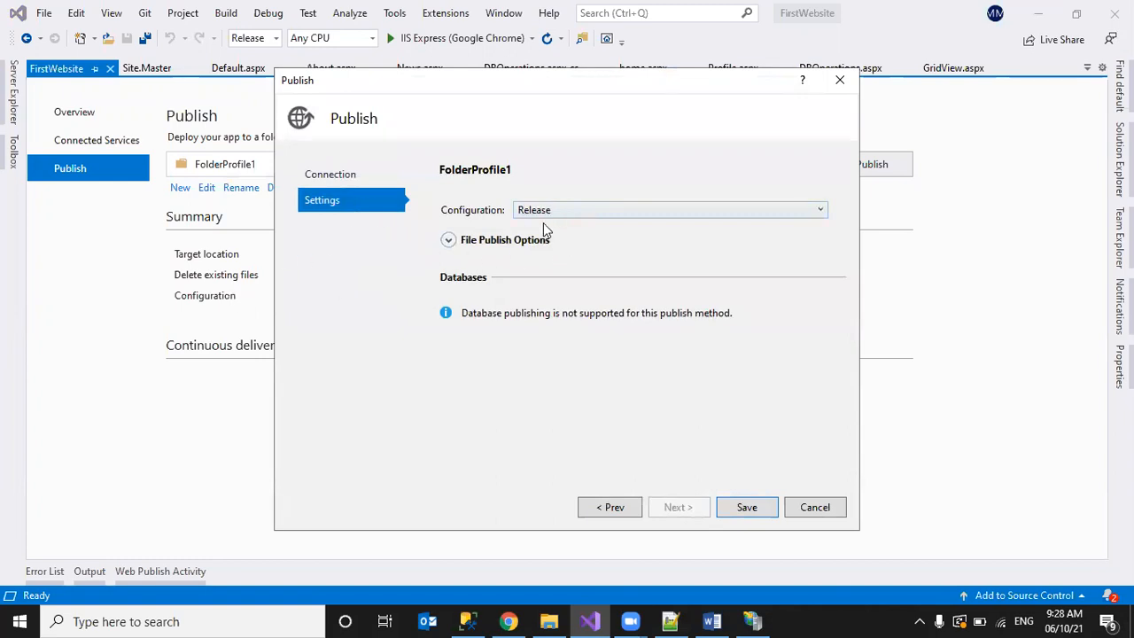
pyautogui.click(806, 509)
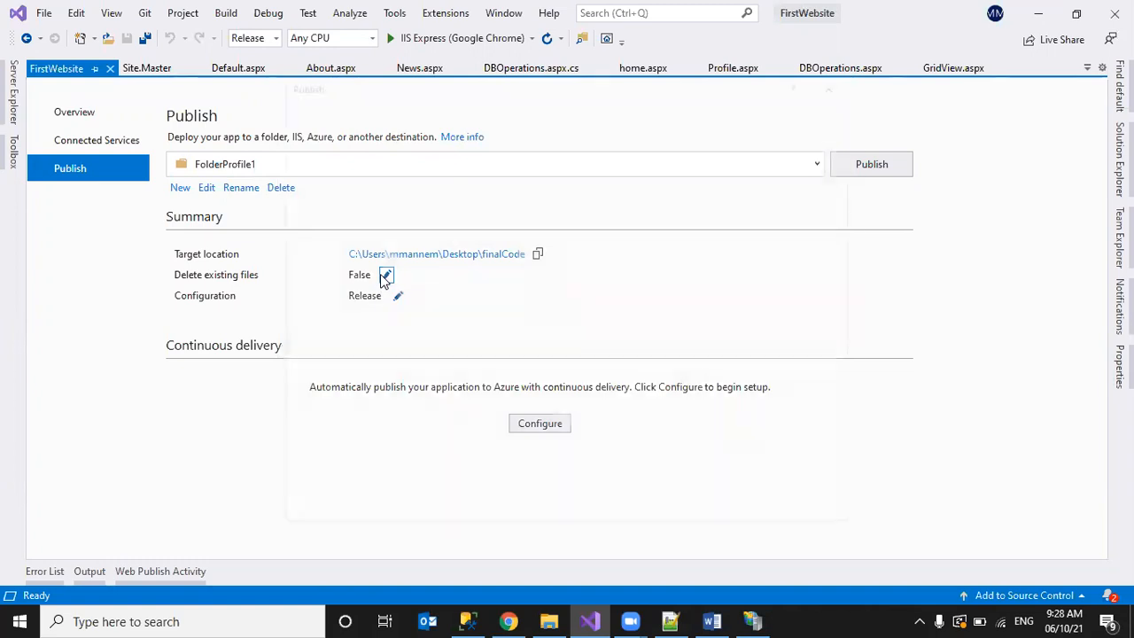
# Step: Set FolderProfile1 to delete all existing files prior to publish and save the profile settings
pyautogui.click(385, 276)
pyautogui.click(576, 214)
pyautogui.click(458, 245)
pyautogui.click(452, 243)
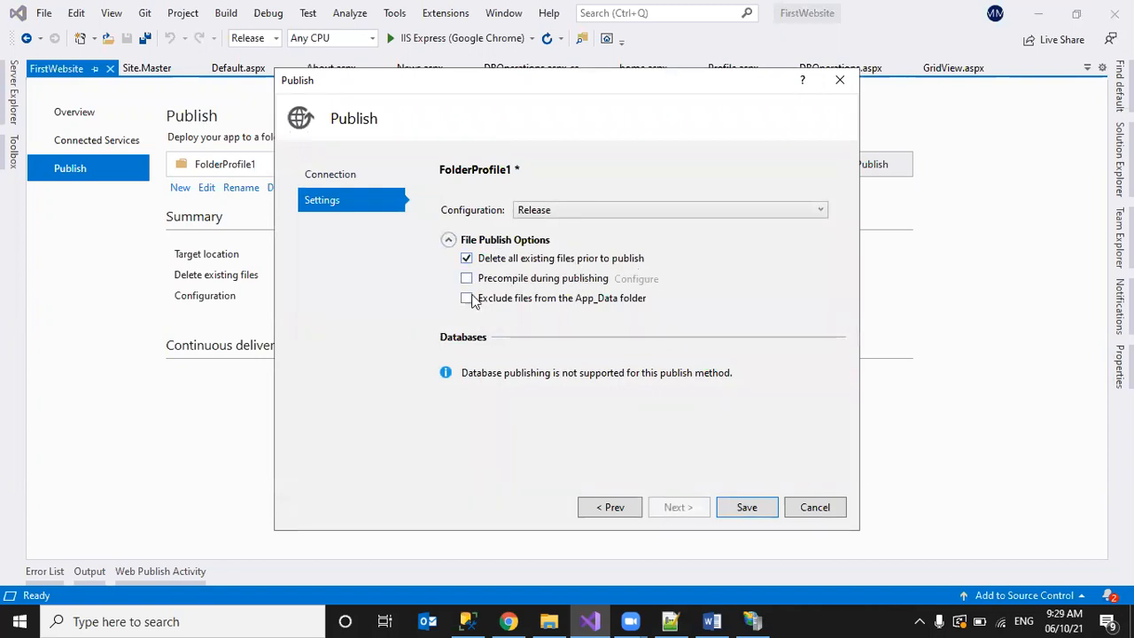
pyautogui.click(747, 508)
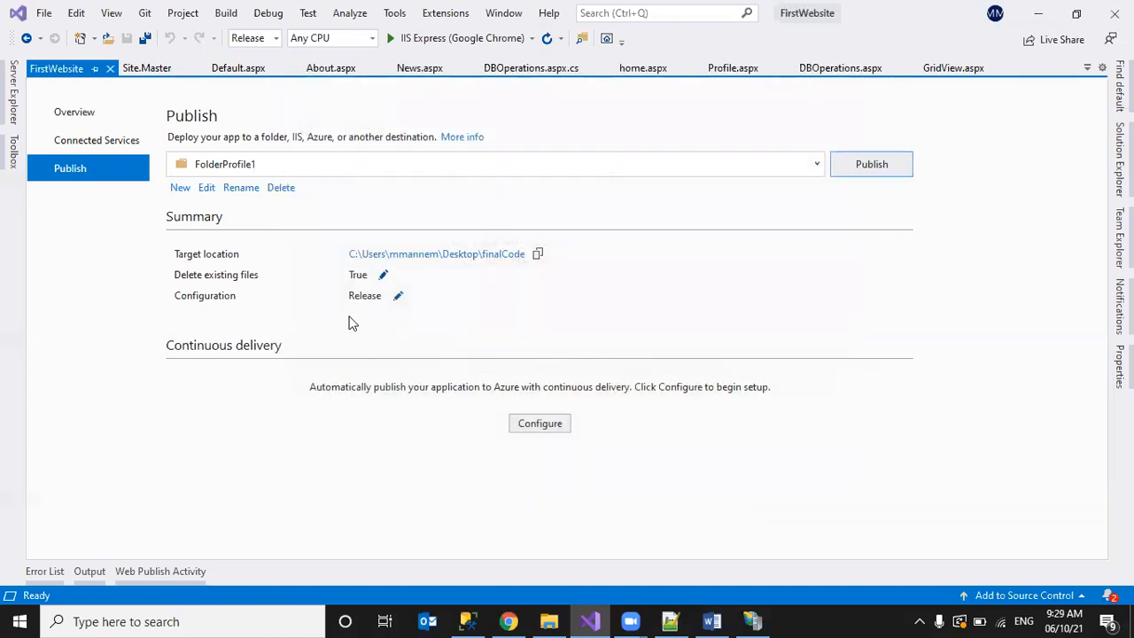
pyautogui.click(398, 297)
pyautogui.click(586, 212)
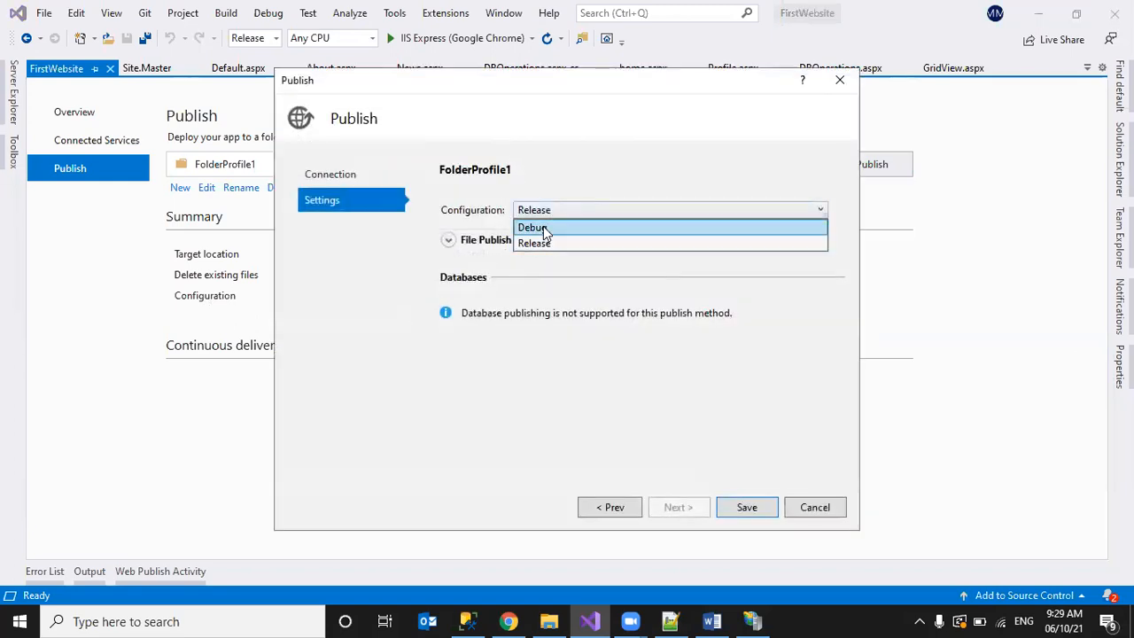
pyautogui.click(567, 245)
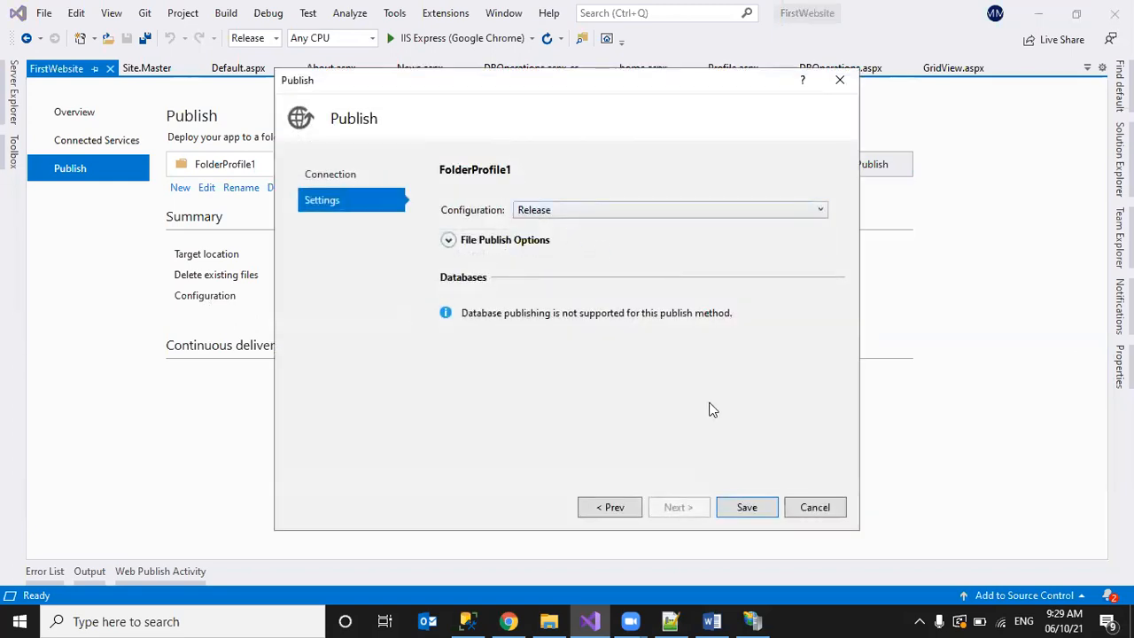
pyautogui.click(791, 507)
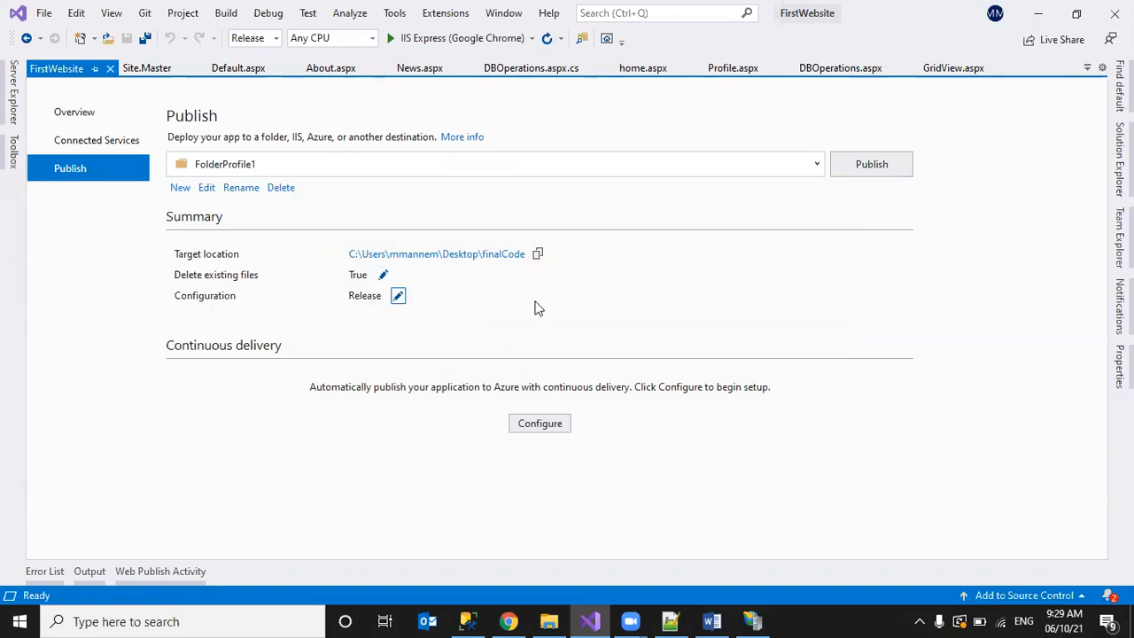
# Step: Publish the FirstWebsite project with FolderProfile1 and review the publish output log
pyautogui.click(861, 166)
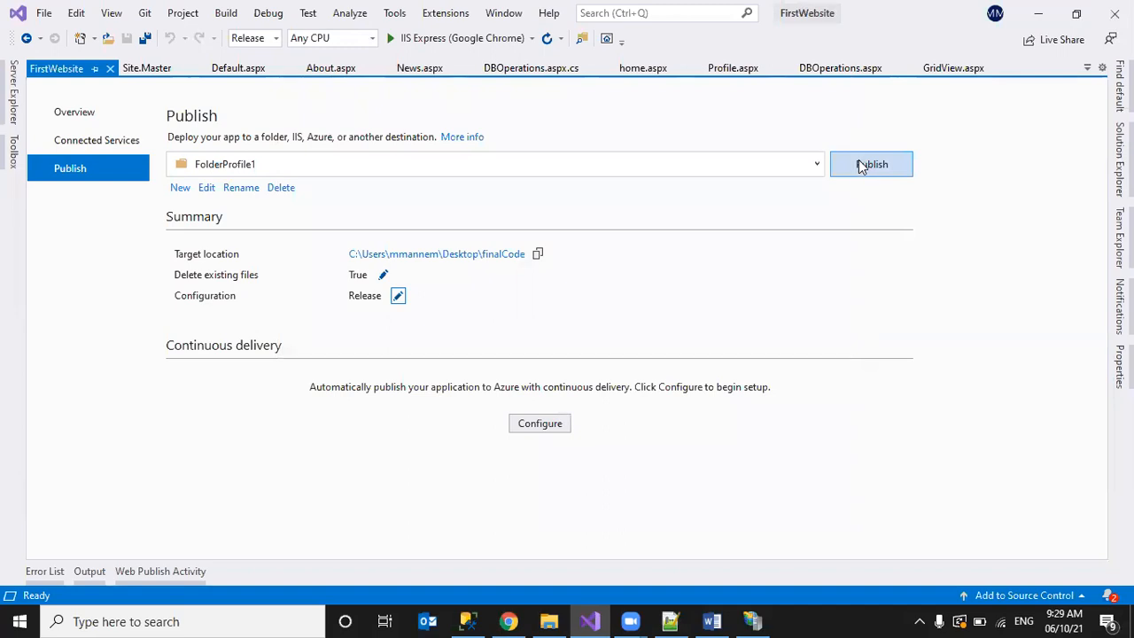
pyautogui.click(861, 166)
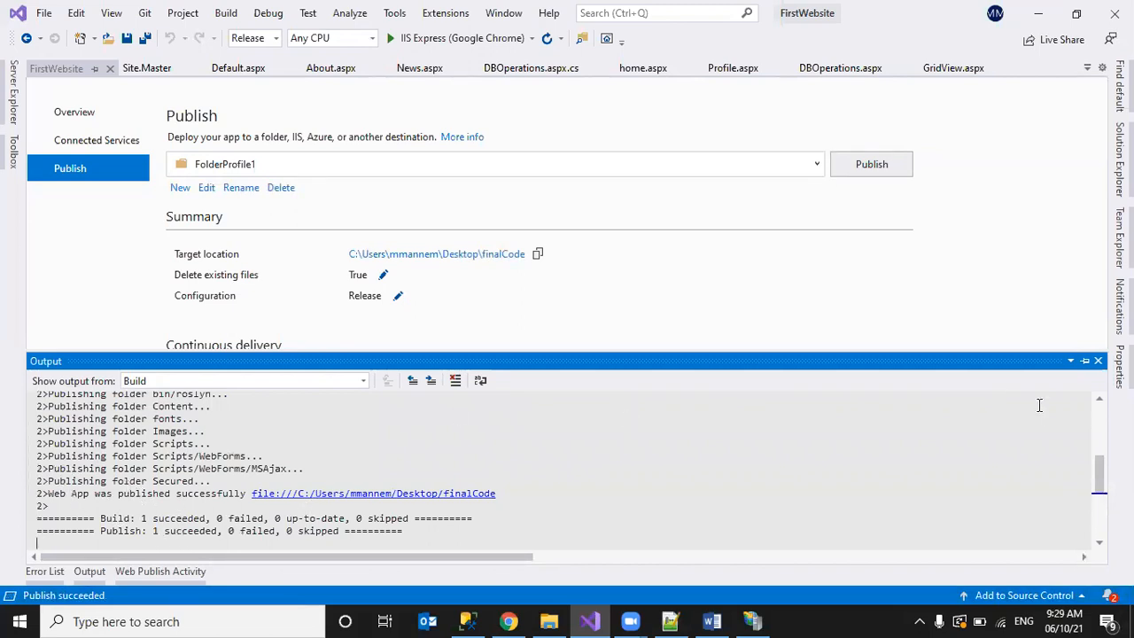
pyautogui.scroll(3, 1099, 403)
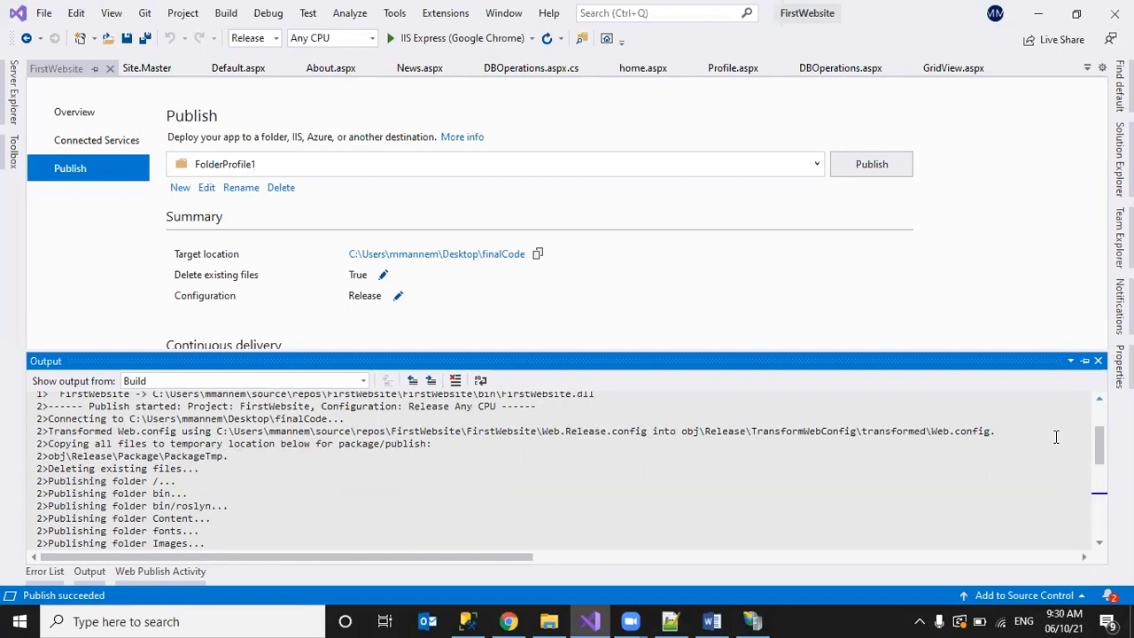
pyautogui.moveTo(1099, 447); pyautogui.dragTo(1099, 481)
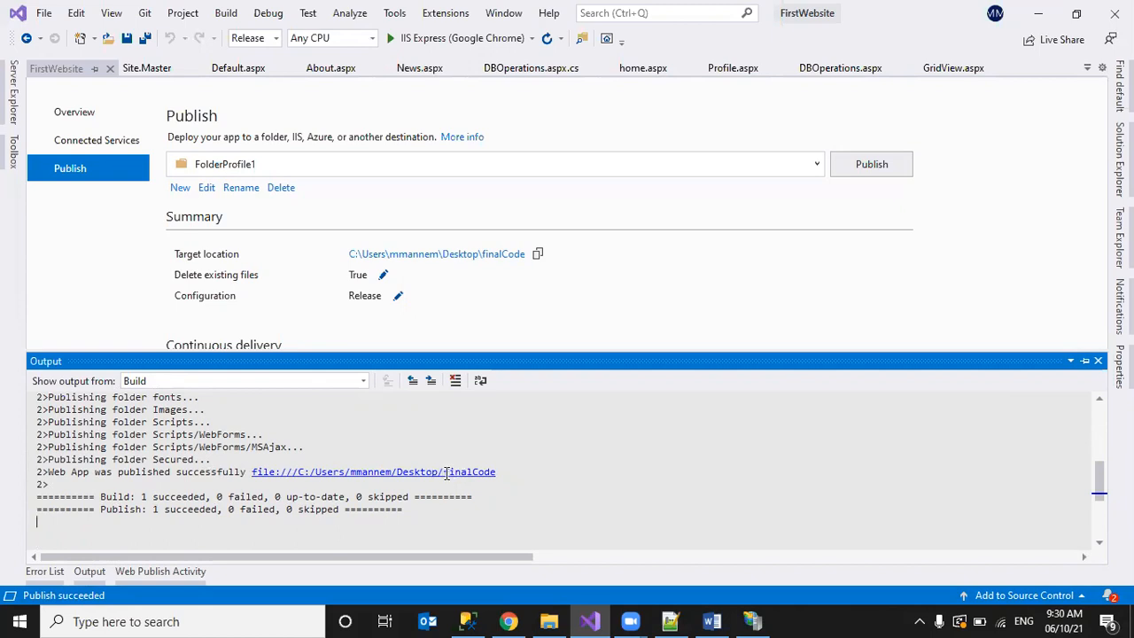
# Step: Go to the refreshed desktop and open the finalCode folder
pyautogui.click(1035, 21)
pyautogui.click(1038, 13)
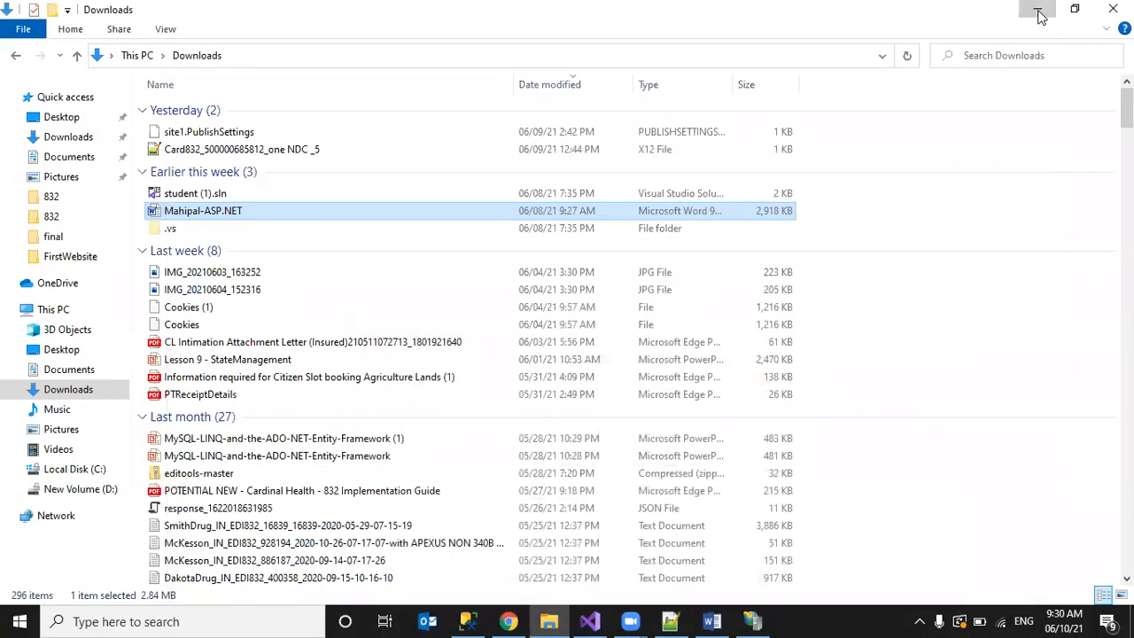
pyautogui.click(1039, 13)
pyautogui.rightClick(533, 212)
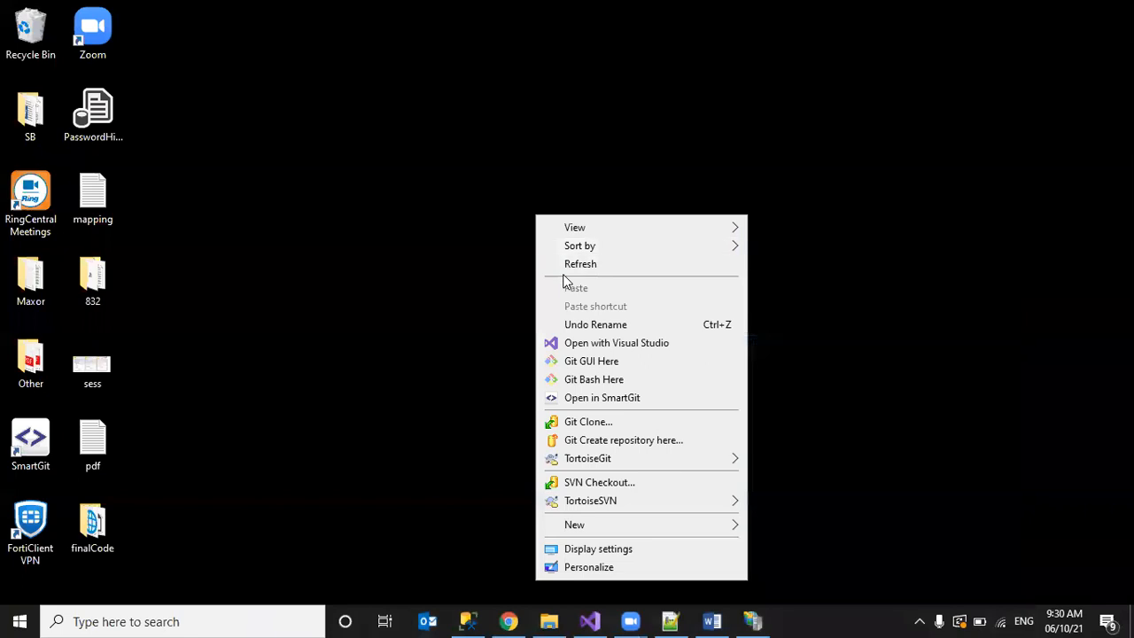
pyautogui.click(567, 267)
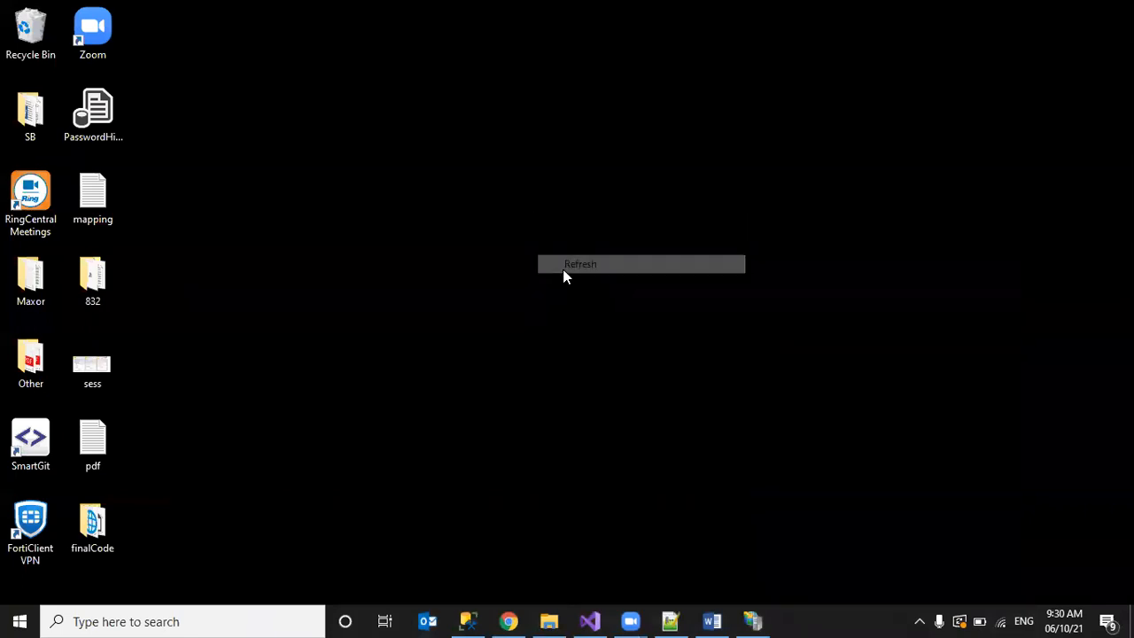
pyautogui.doubleClick(94, 525)
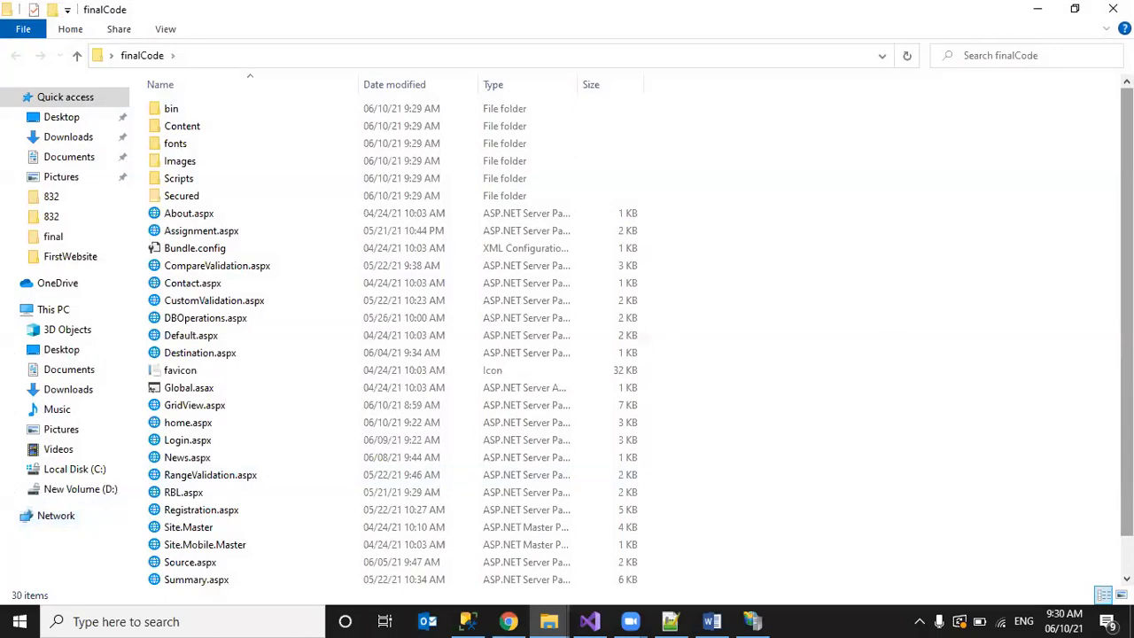
# Step: Examine the published files in finalCode, including its bin, Images, Scripts and Secured folders, and close the folder
pyautogui.scroll(-1, 620, 337)
pyautogui.scroll(1, 390, 341)
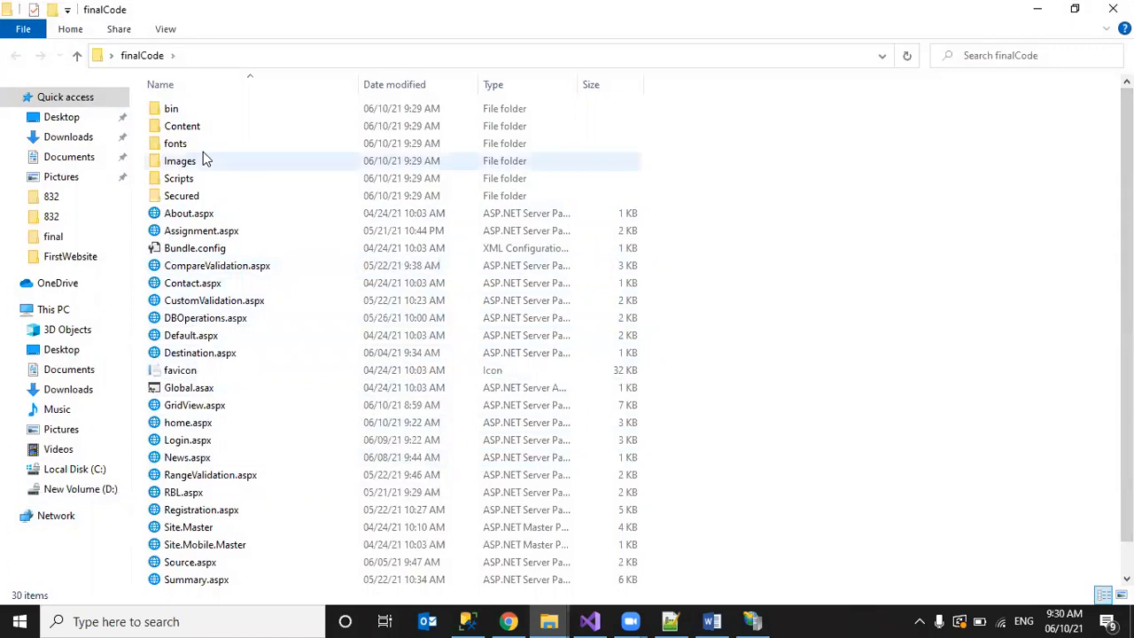
pyautogui.doubleClick(185, 110)
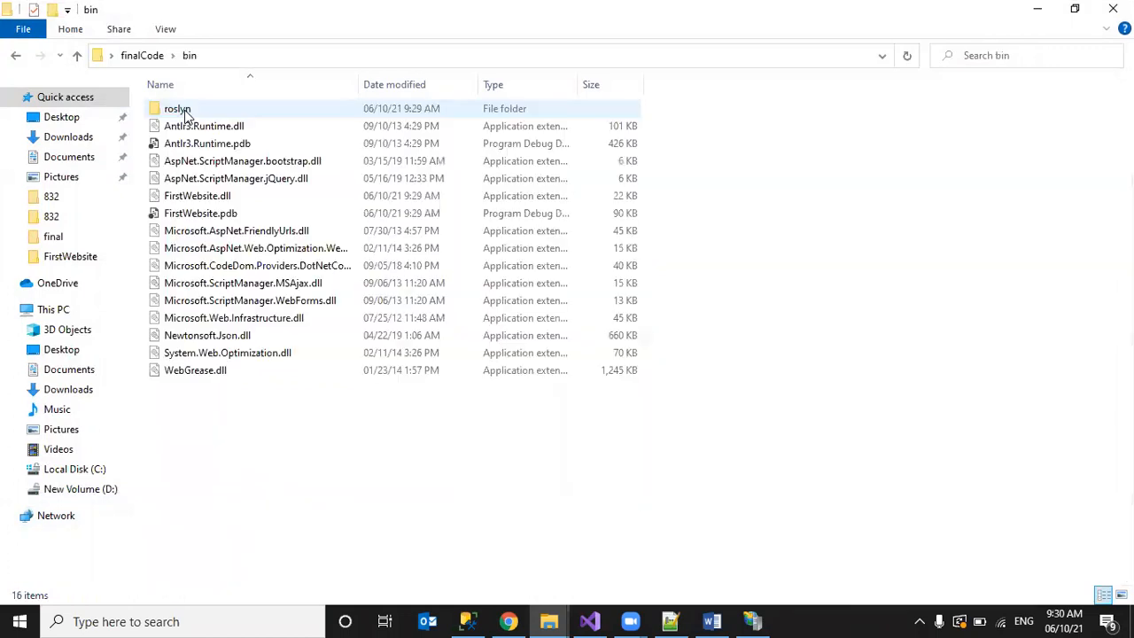
pyautogui.click(149, 57)
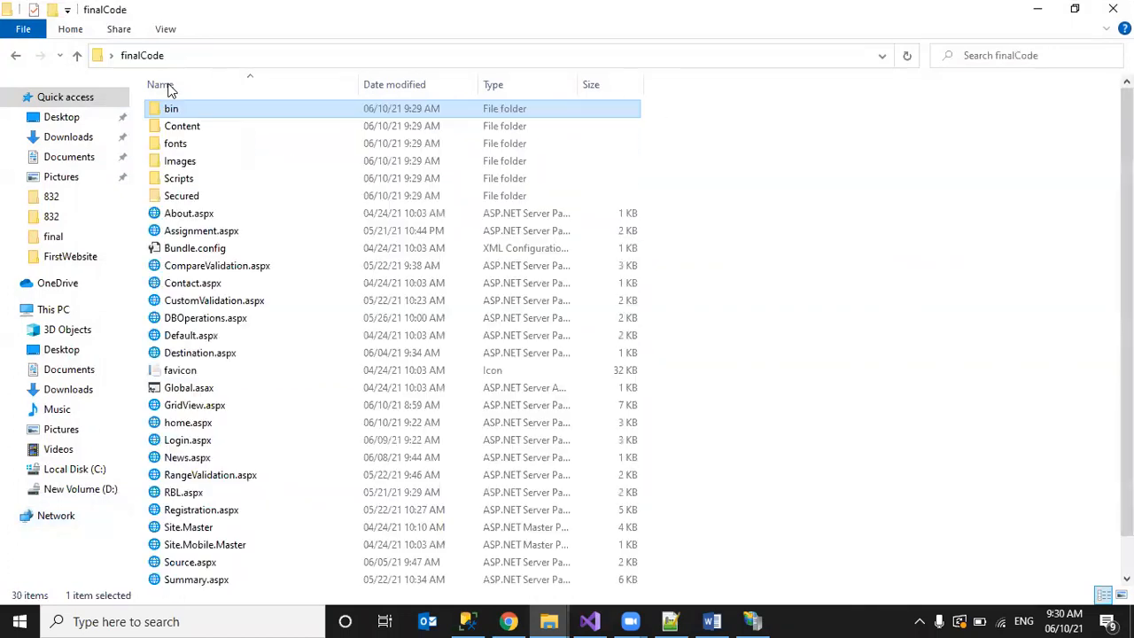
pyautogui.doubleClick(185, 163)
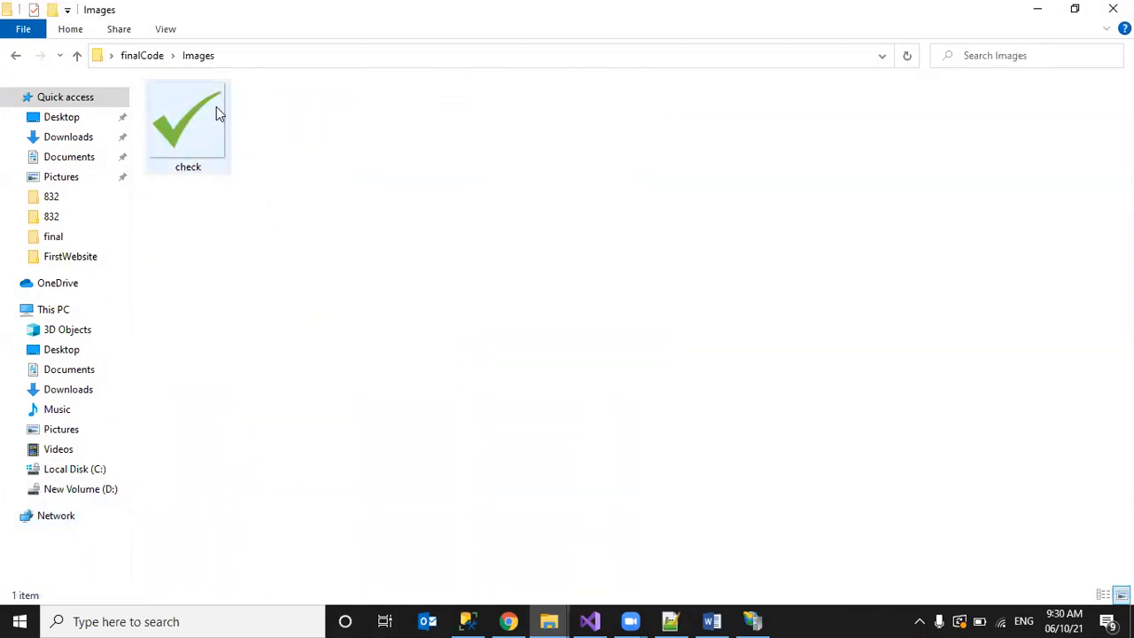
pyautogui.press('BackSpace')
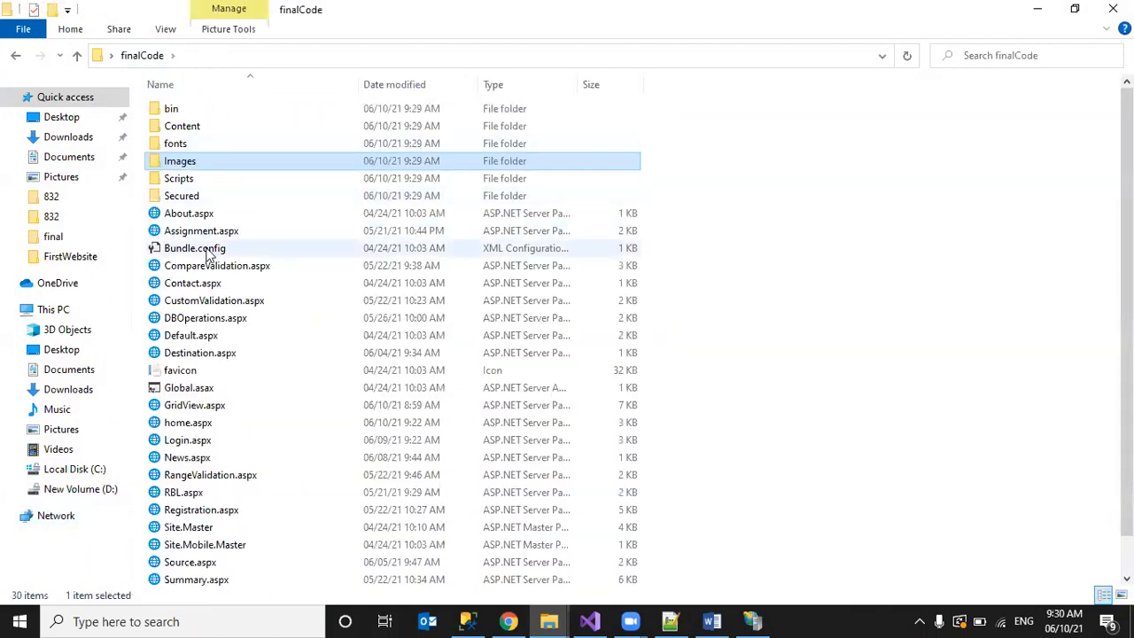
pyautogui.doubleClick(176, 181)
pyautogui.press('BackSpace')
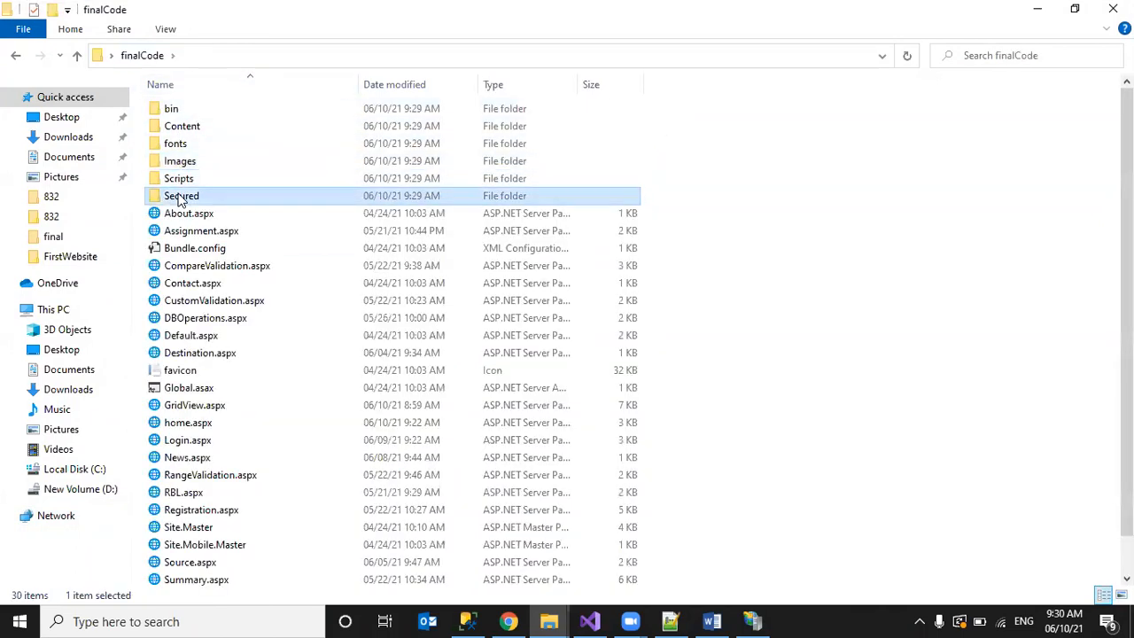
pyautogui.doubleClick(195, 196)
pyautogui.click(142, 55)
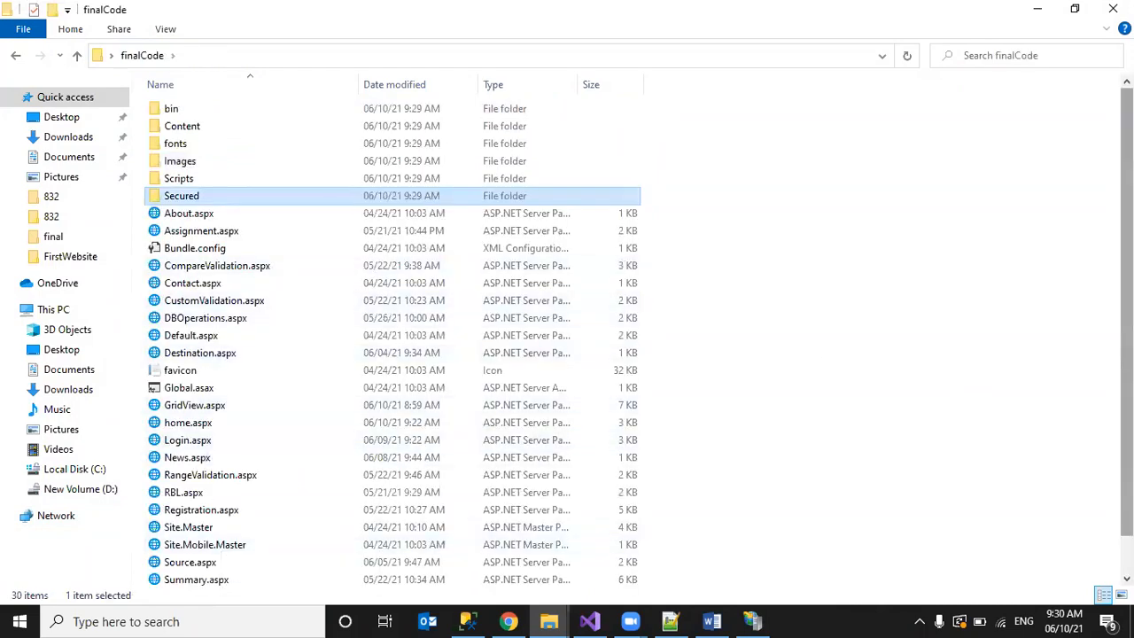
pyautogui.scroll(-1, 392, 346)
pyautogui.scroll(1, 1126, 337)
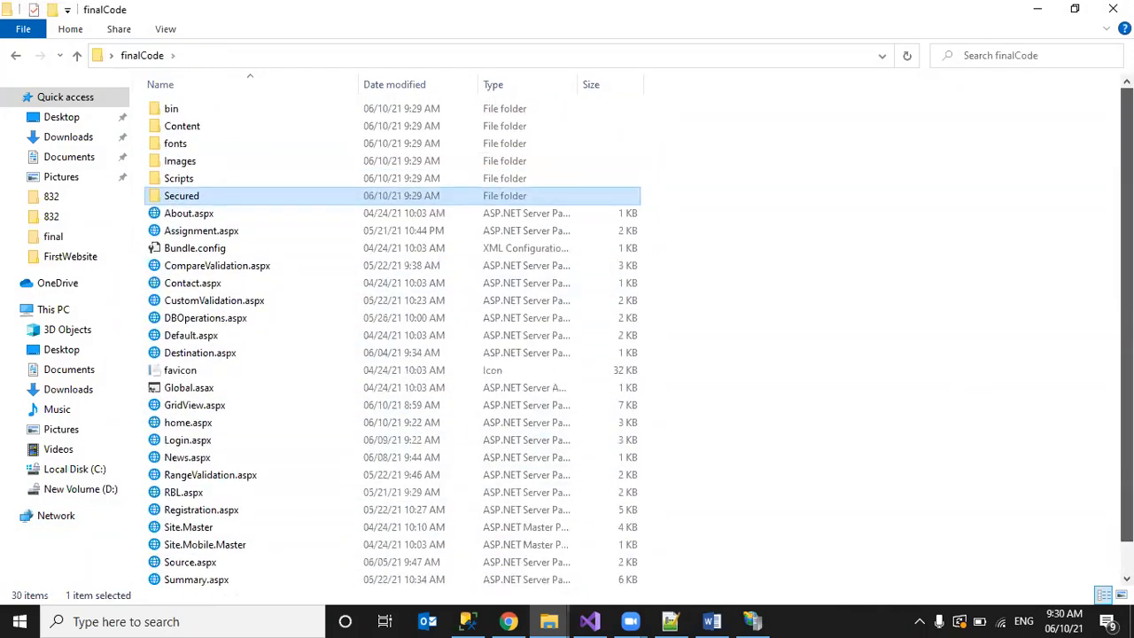
pyautogui.scroll(-1, 1126, 337)
pyautogui.scroll(1, 1125, 337)
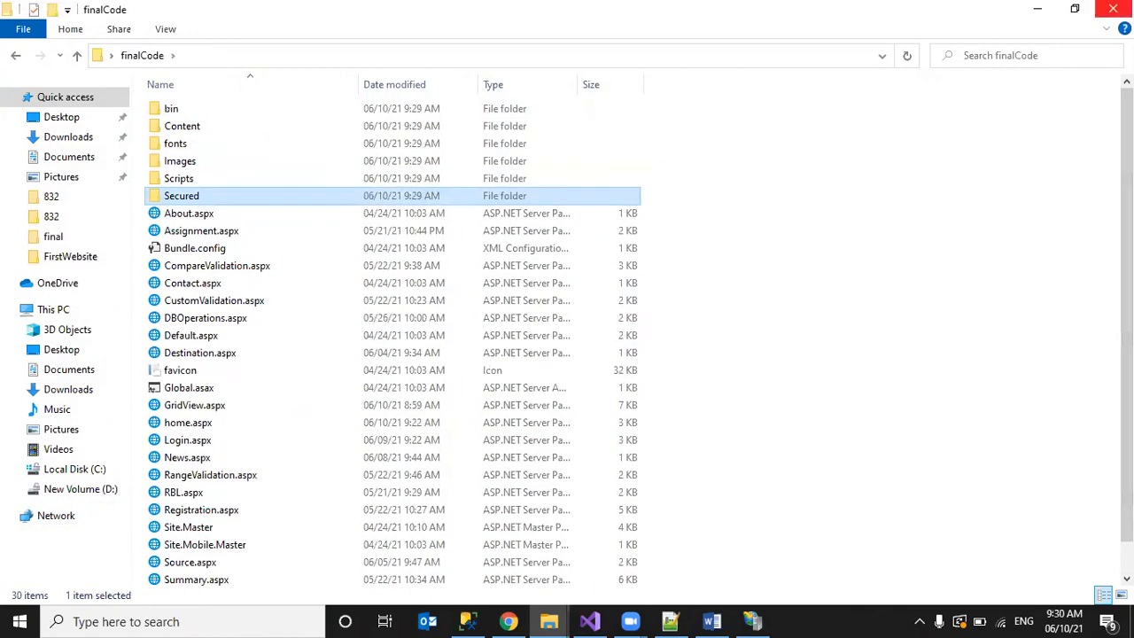
pyautogui.click(1112, 9)
pyautogui.rightClick(486, 184)
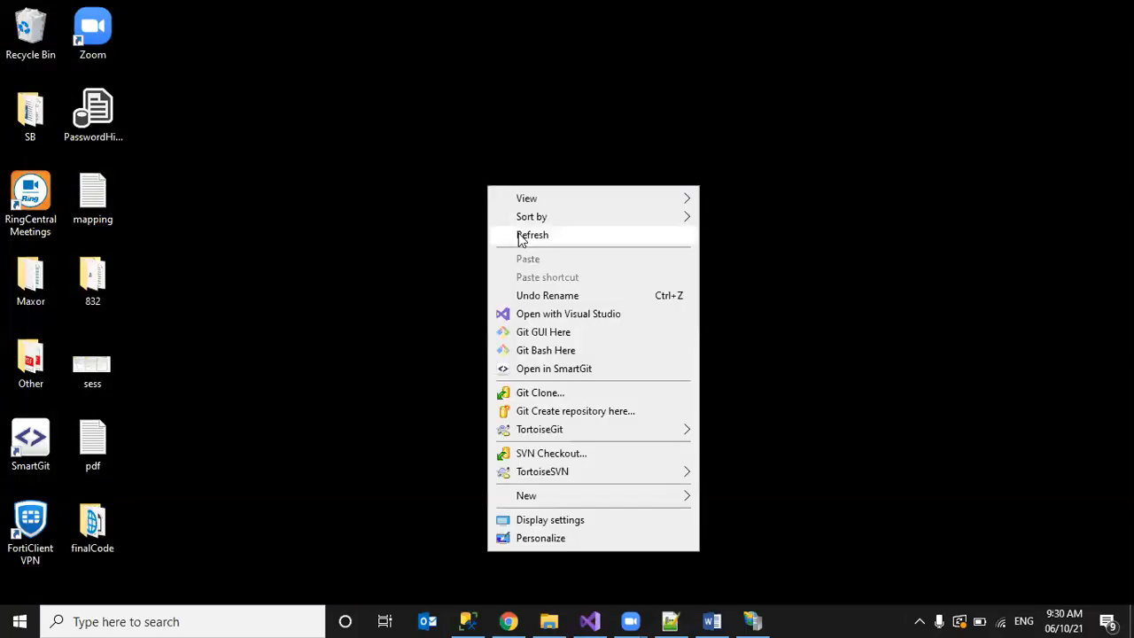
pyautogui.rightClick(520, 236)
pyautogui.click(531, 284)
pyautogui.rightClick(532, 285)
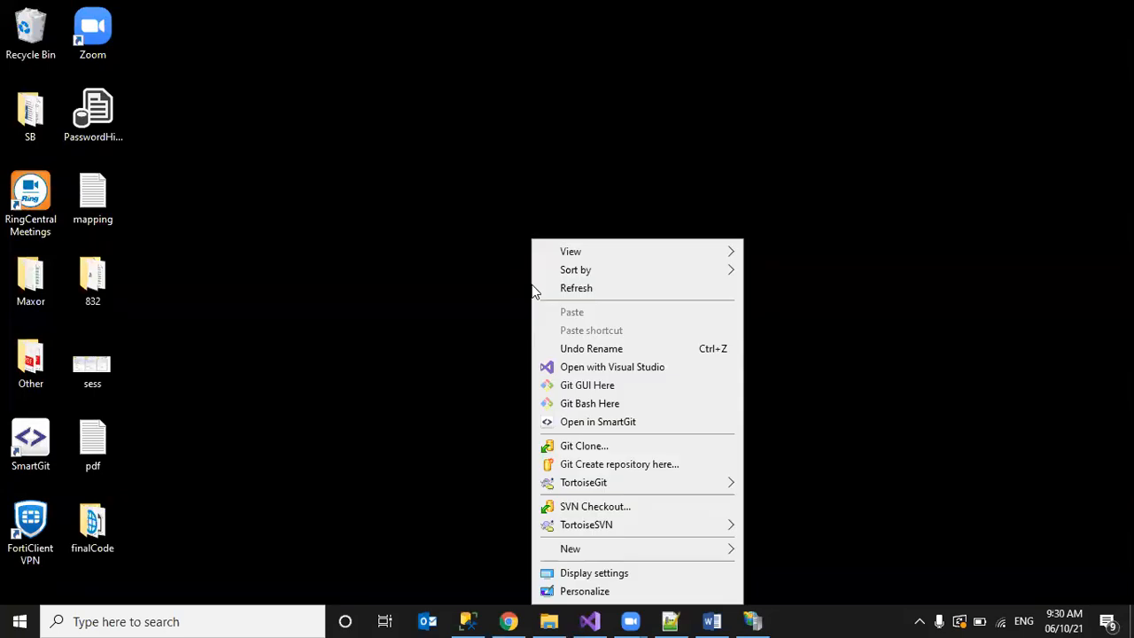
pyautogui.click(553, 291)
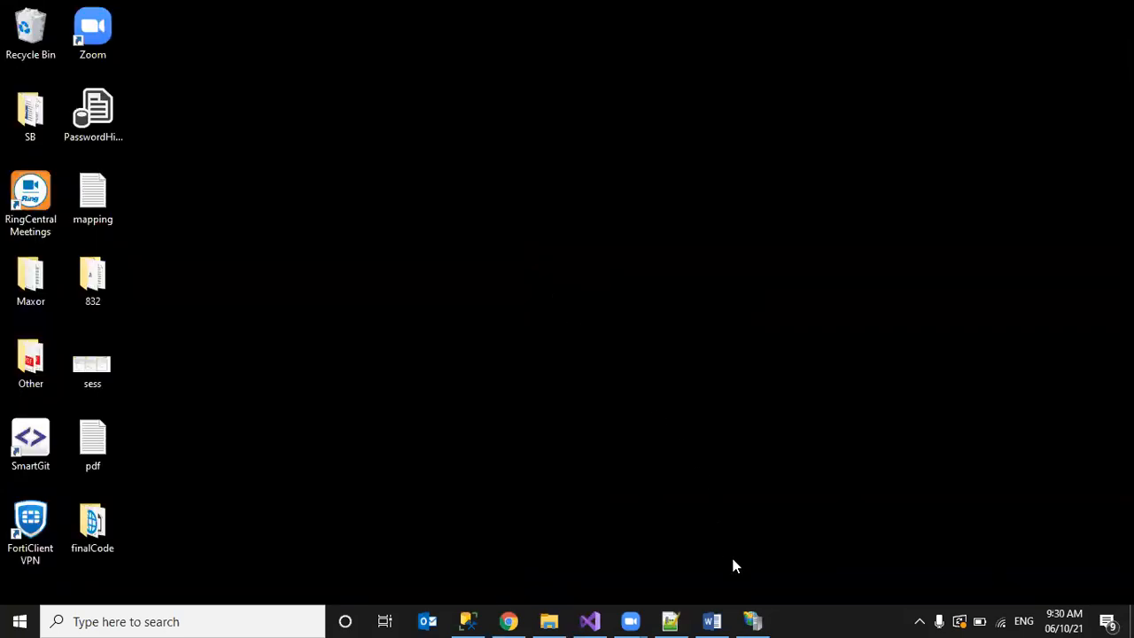
# Step: Switch to IIS Manager and start adding a website under Sites with the site name freshers
pyautogui.click(753, 621)
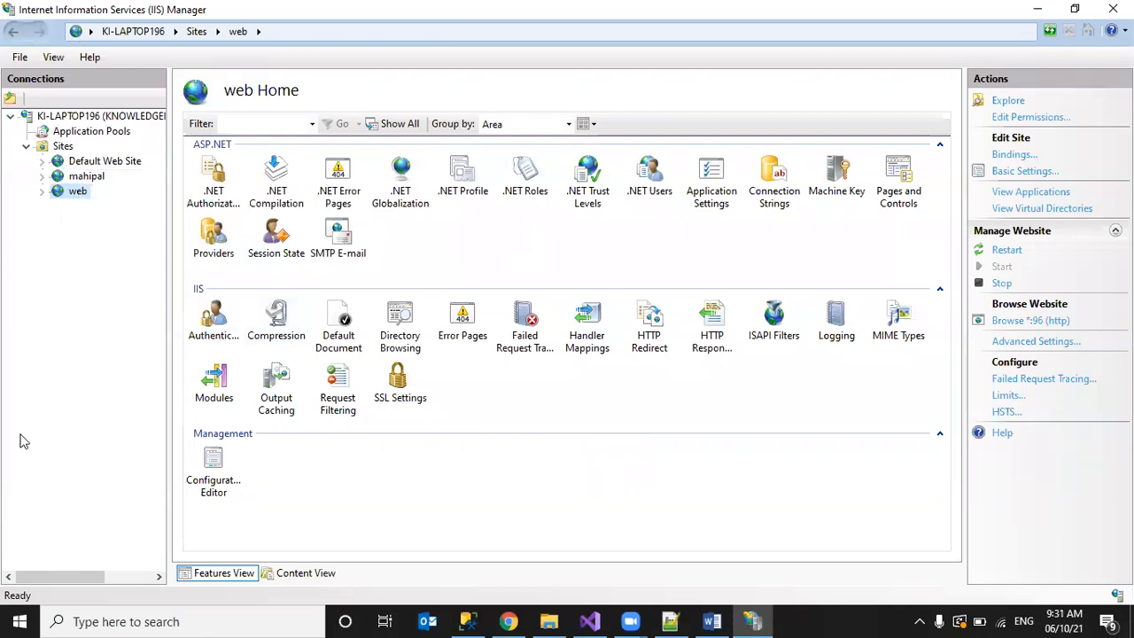
pyautogui.click(62, 146)
pyautogui.click(98, 164)
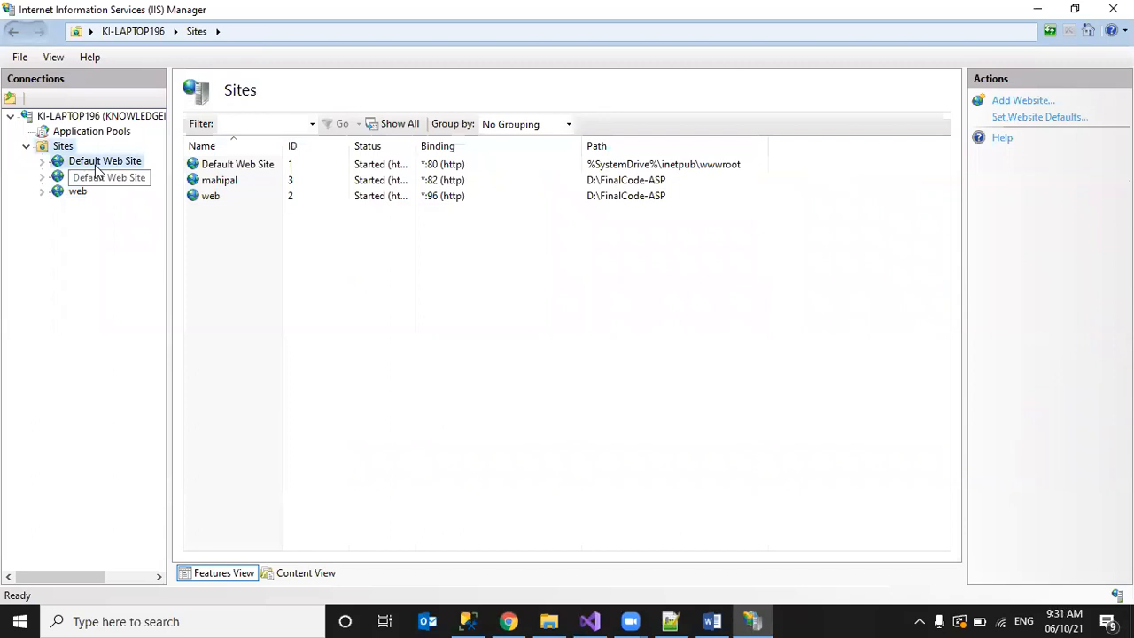
pyautogui.rightClick(59, 147)
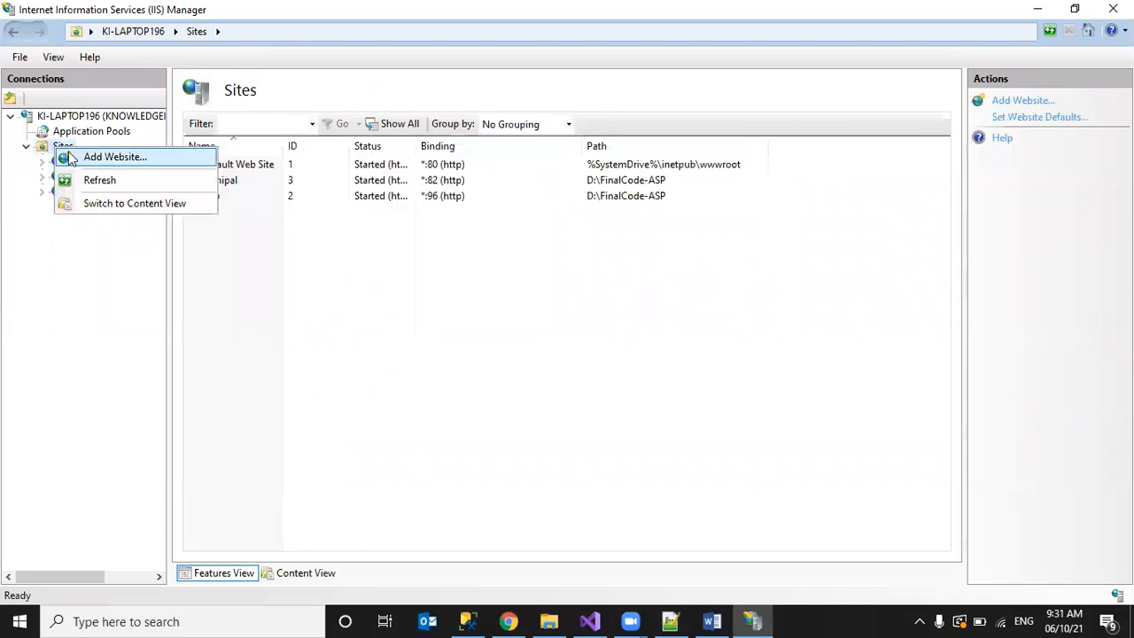
pyautogui.click(71, 157)
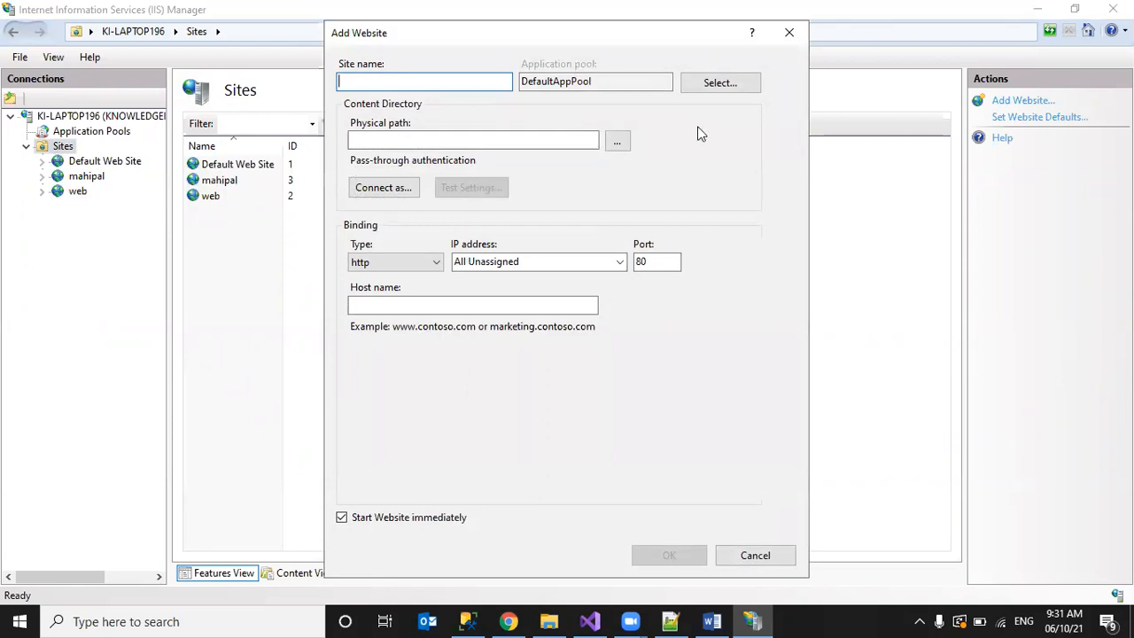
pyautogui.moveTo(702, 39); pyautogui.dragTo(698, 146)
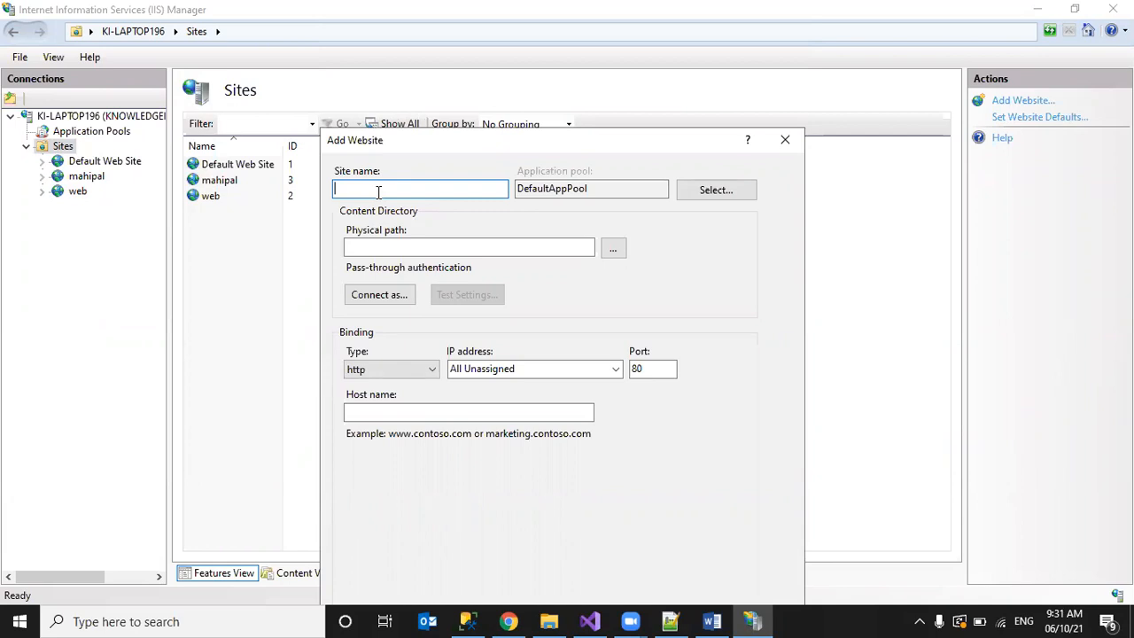
pyautogui.write('freshers')
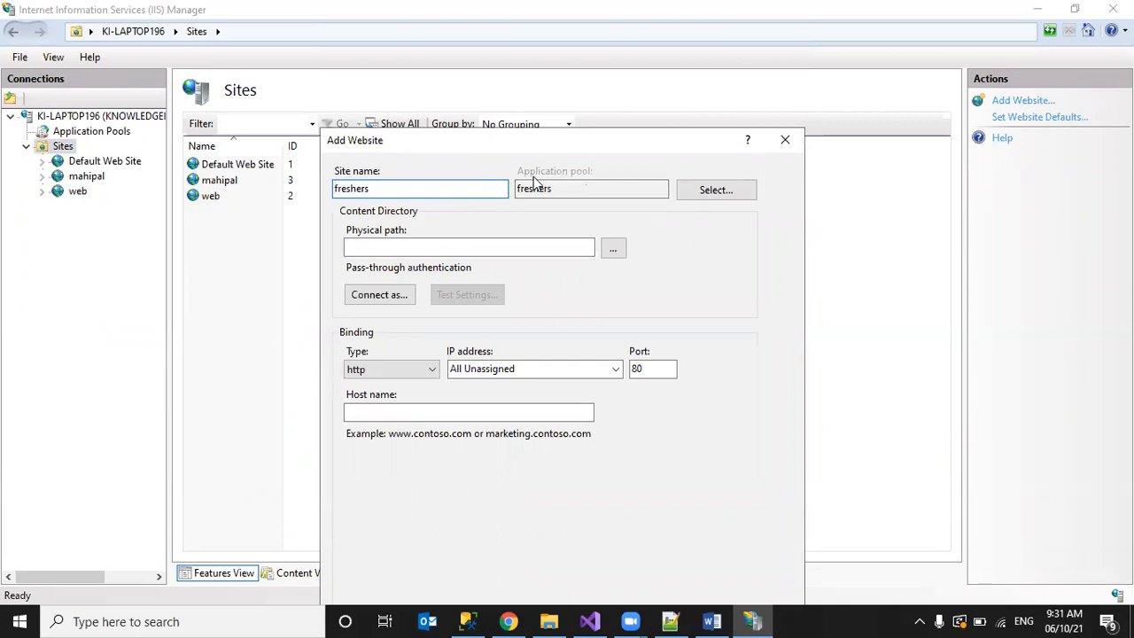
# Step: Assign DefaultAppPool as the application pool for the new freshers website
pyautogui.click(709, 193)
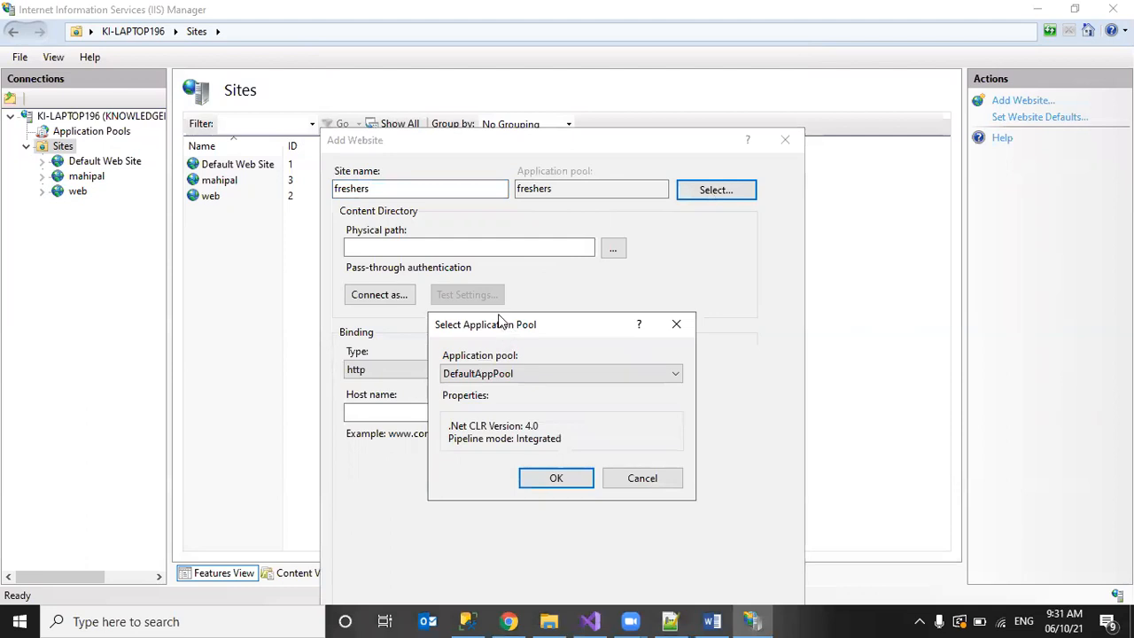
pyautogui.moveTo(500, 320); pyautogui.dragTo(502, 183)
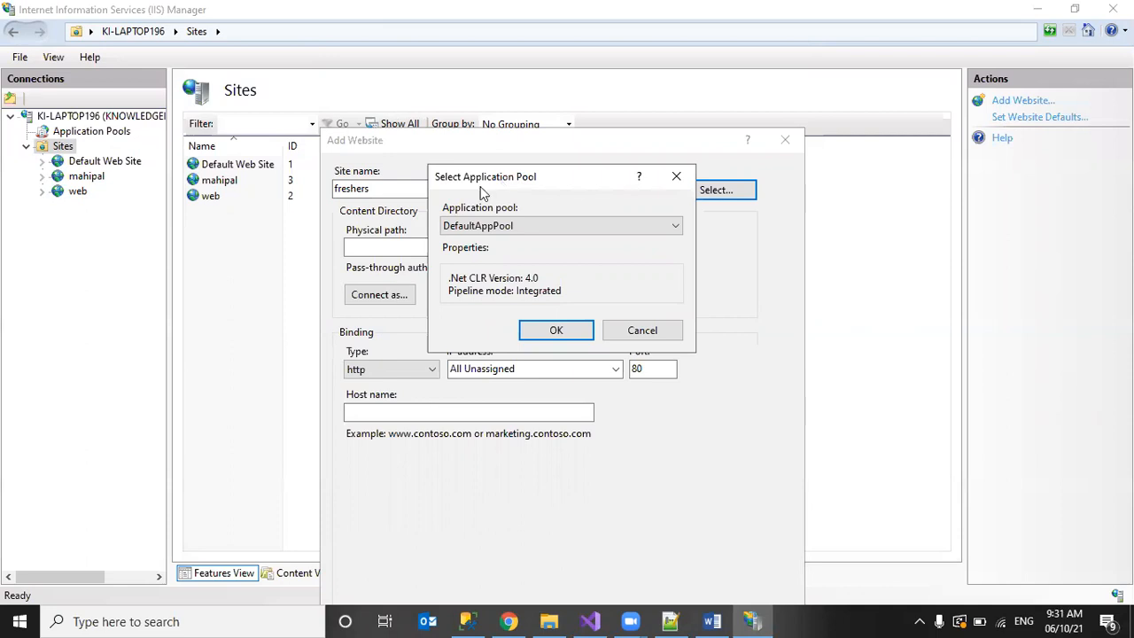
pyautogui.click(532, 226)
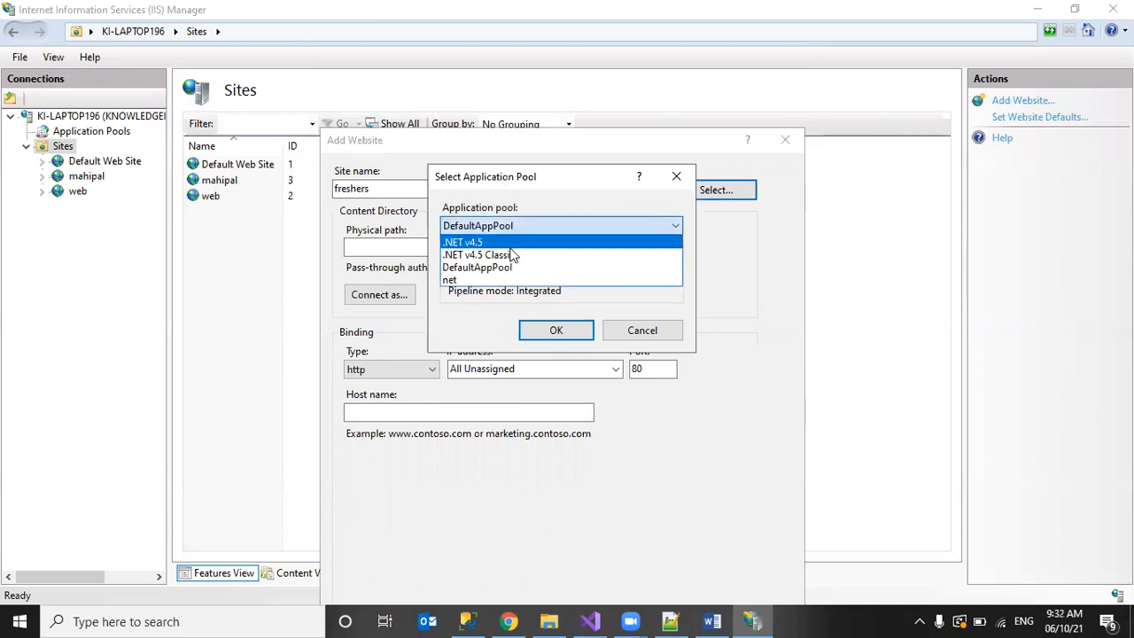
pyautogui.click(465, 266)
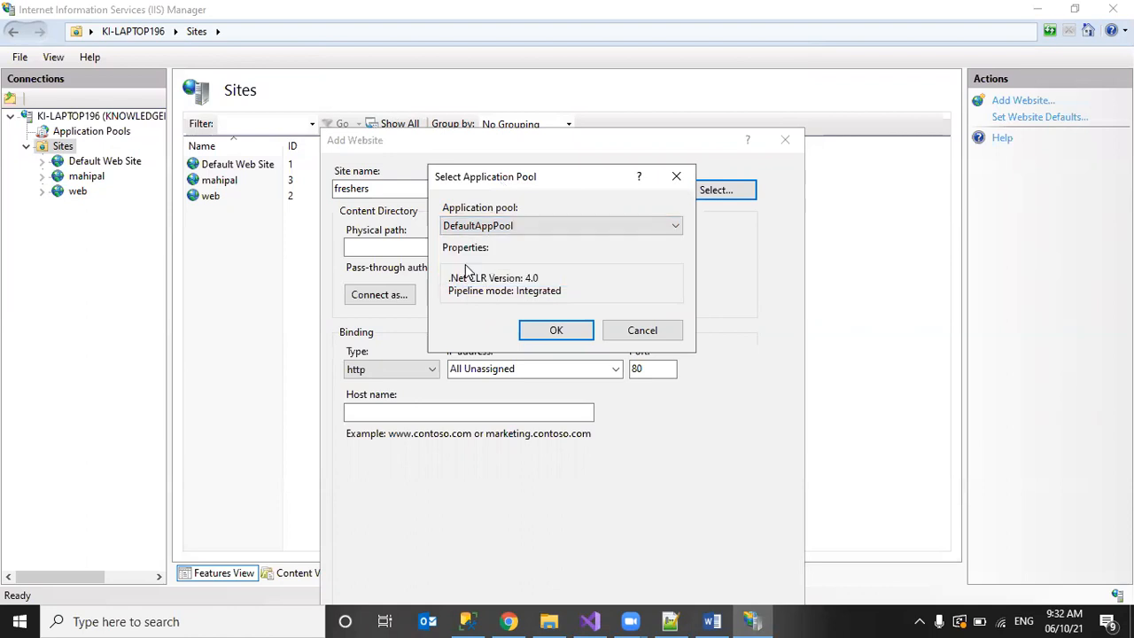
pyautogui.click(536, 330)
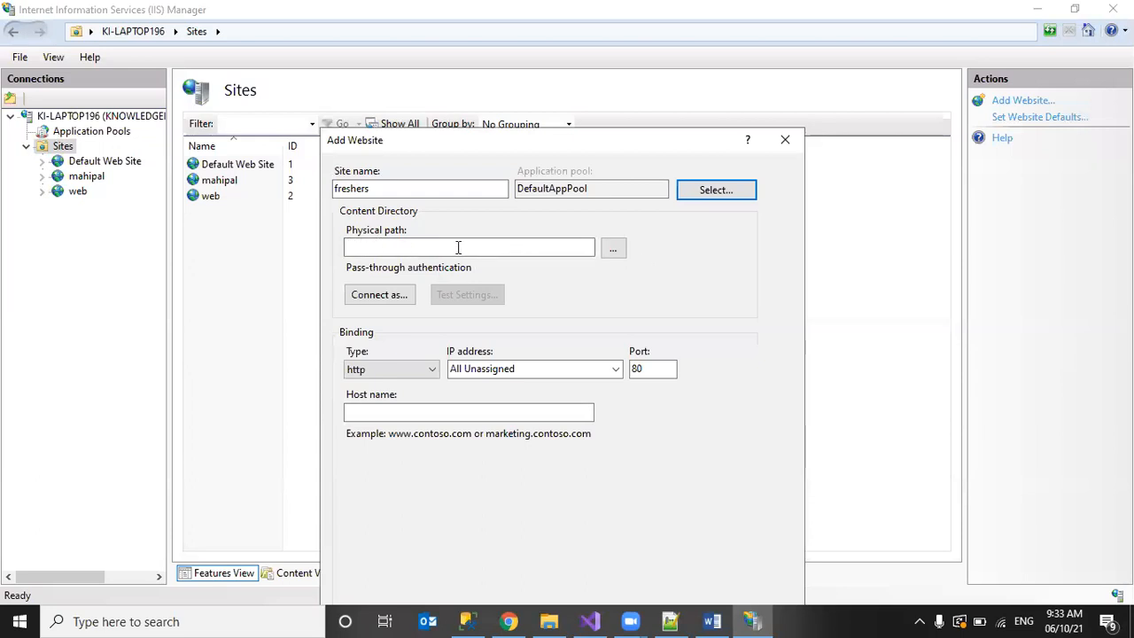
# Step: Set the website's physical path to the finalCode folder on the Desktop
pyautogui.click(618, 249)
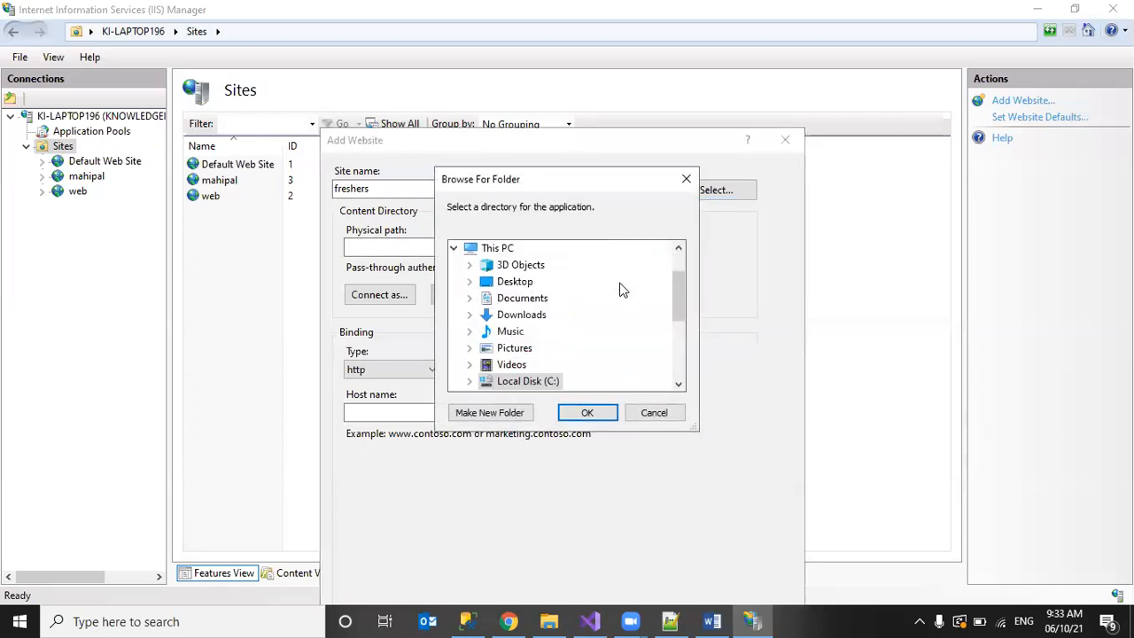
pyautogui.doubleClick(516, 283)
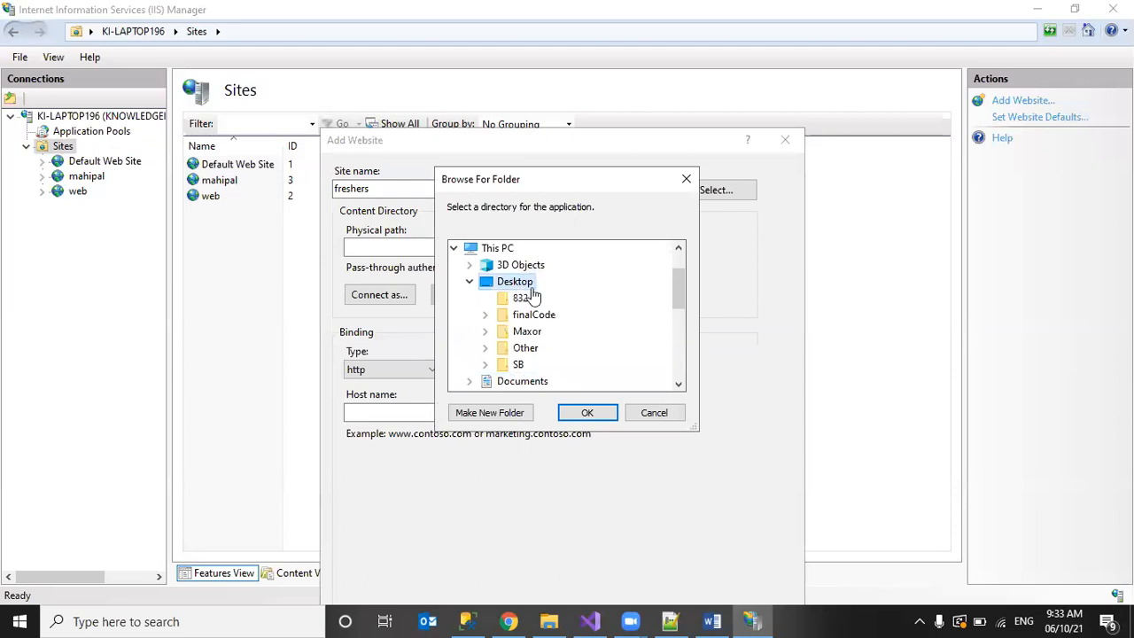
pyautogui.doubleClick(535, 317)
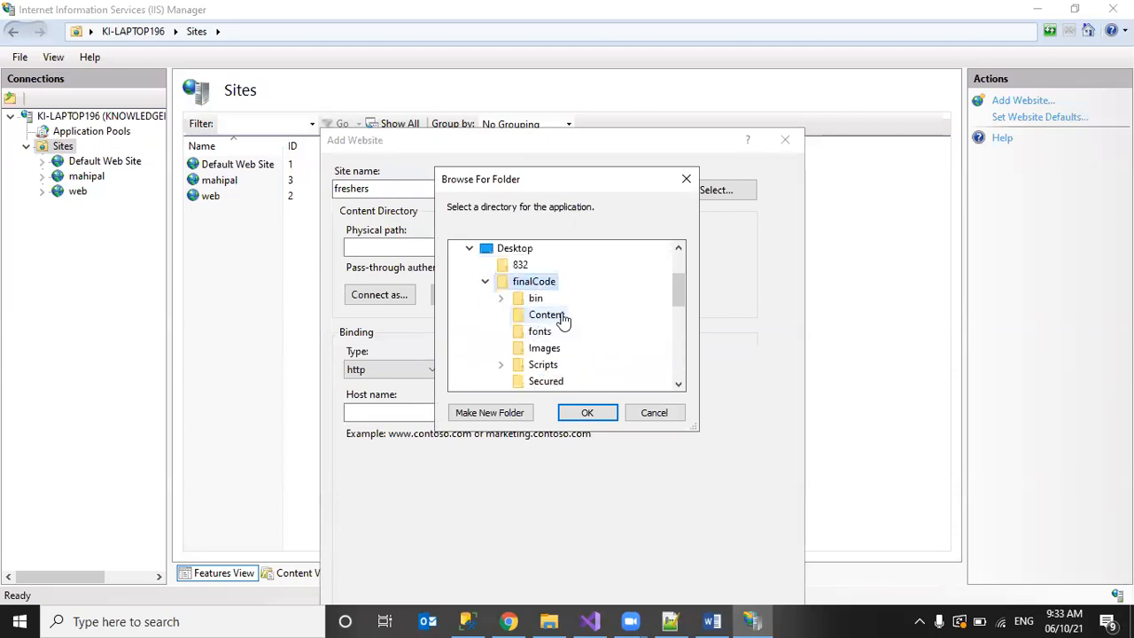
pyautogui.click(587, 412)
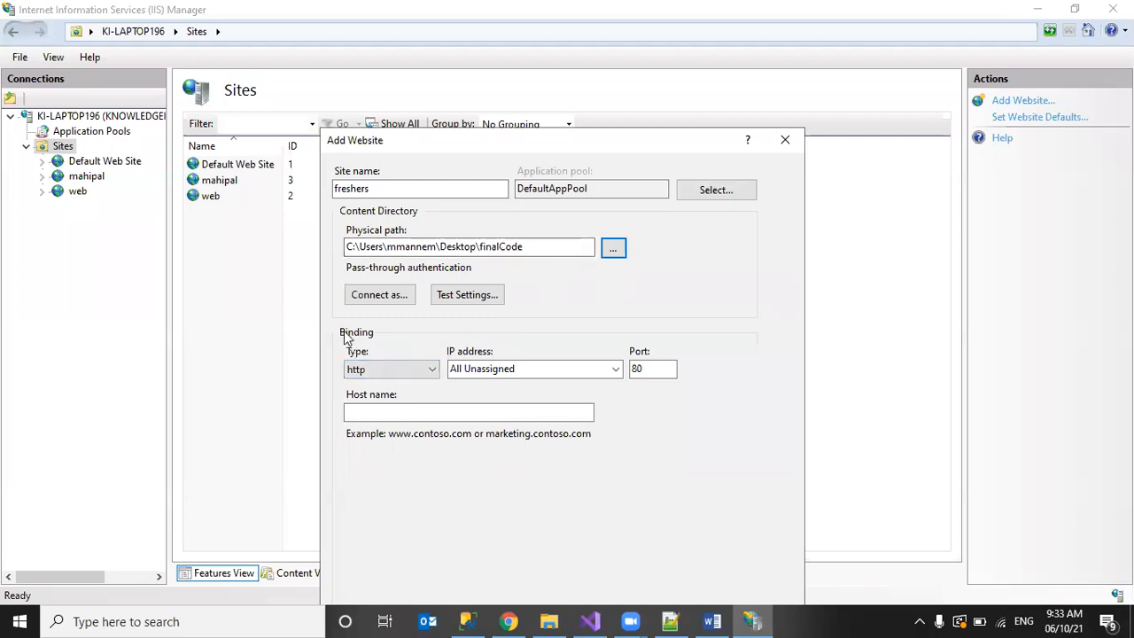
# Step: Keep the http binding on all unassigned addresses, set port 83 with no host name, and create the website
pyautogui.click(385, 370)
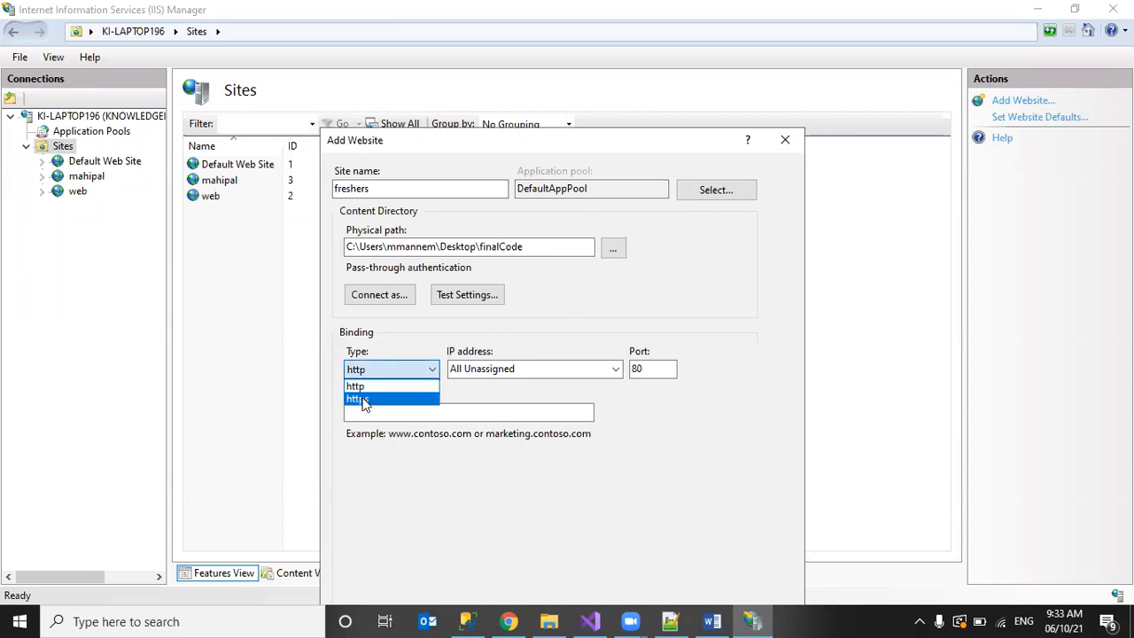
pyautogui.click(714, 352)
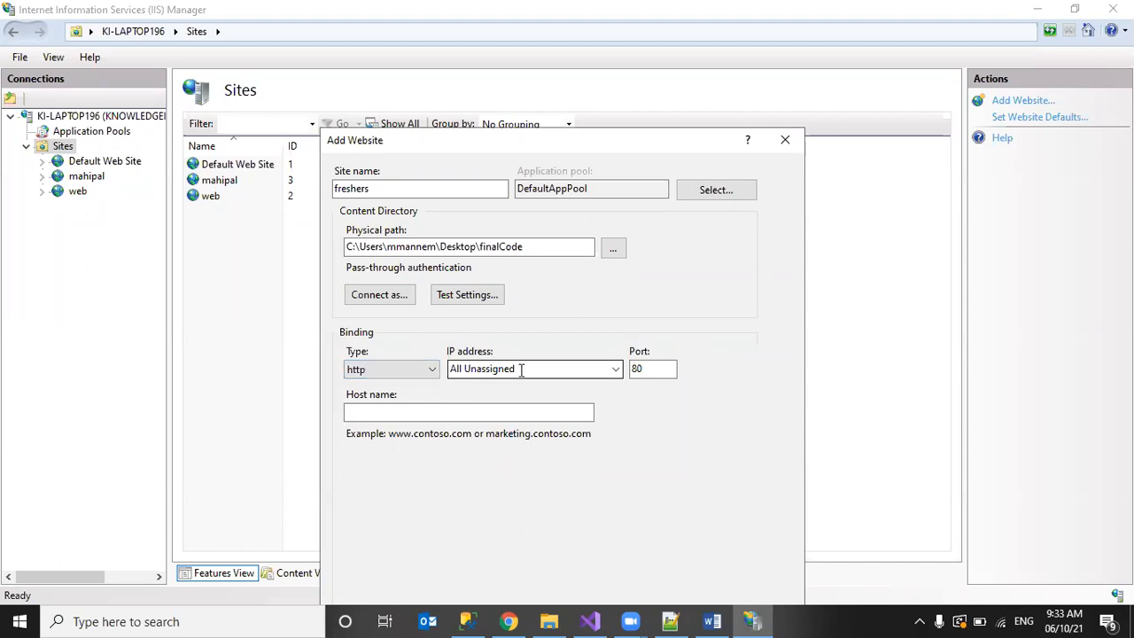
pyautogui.click(596, 369)
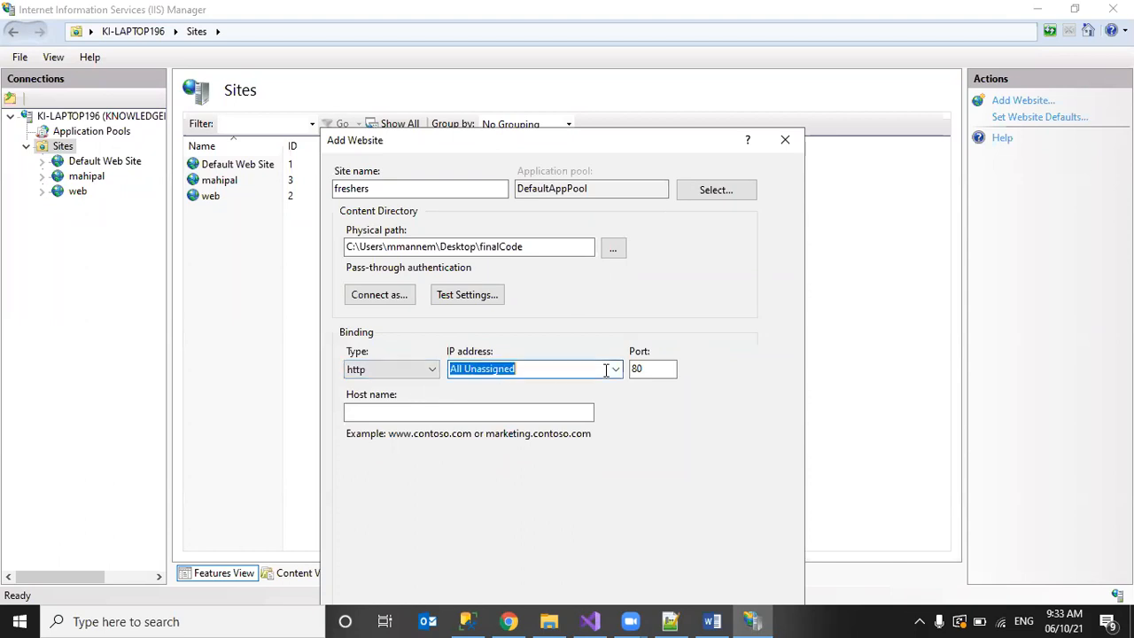
pyautogui.click(673, 370)
pyautogui.press('BackSpace')
pyautogui.write('3')
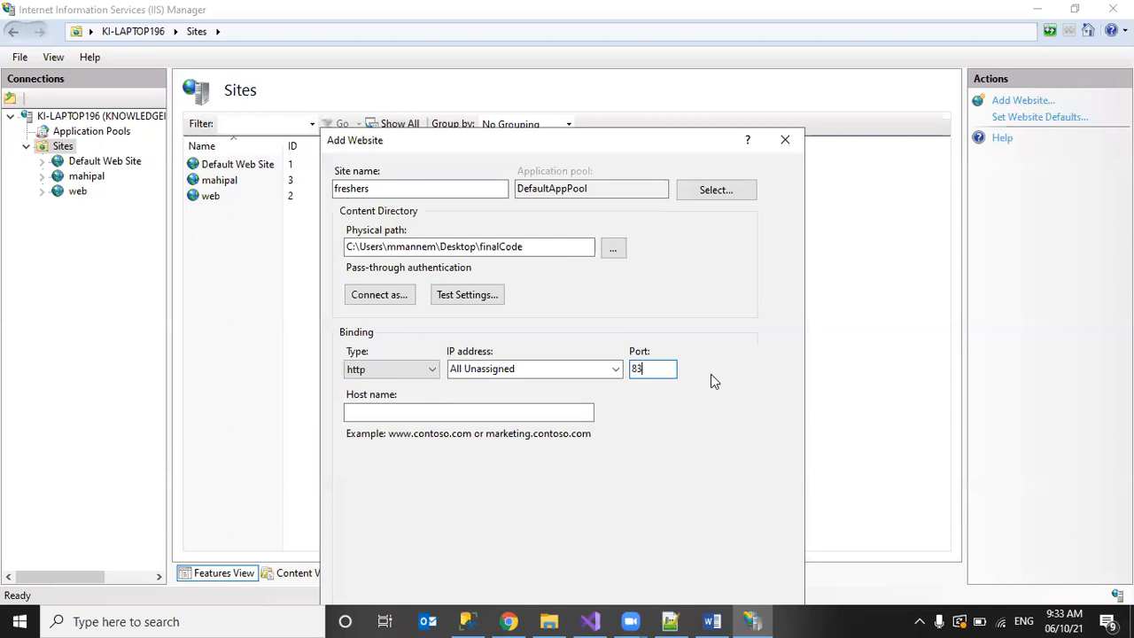
pyautogui.click(469, 413)
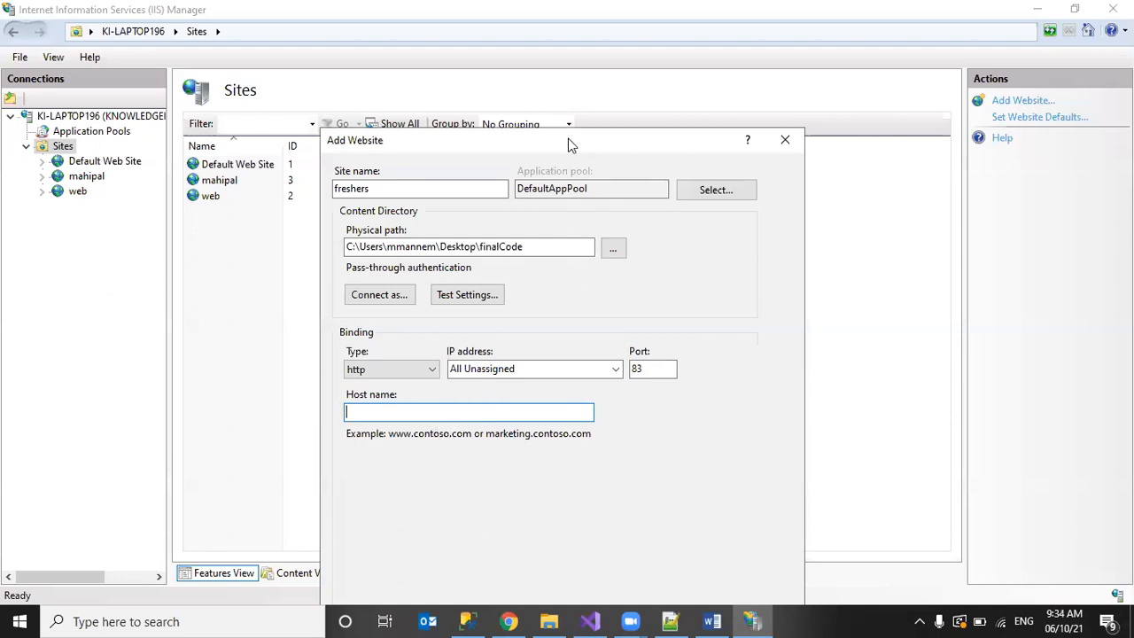
pyautogui.moveTo(567, 138); pyautogui.dragTo(555, 62)
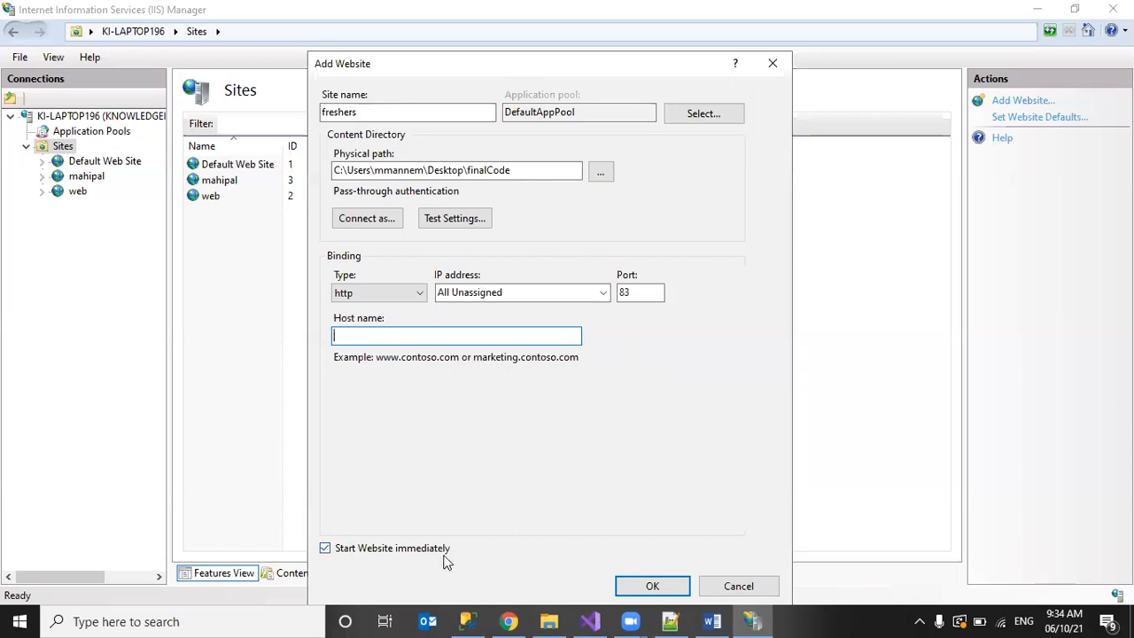
pyautogui.click(651, 586)
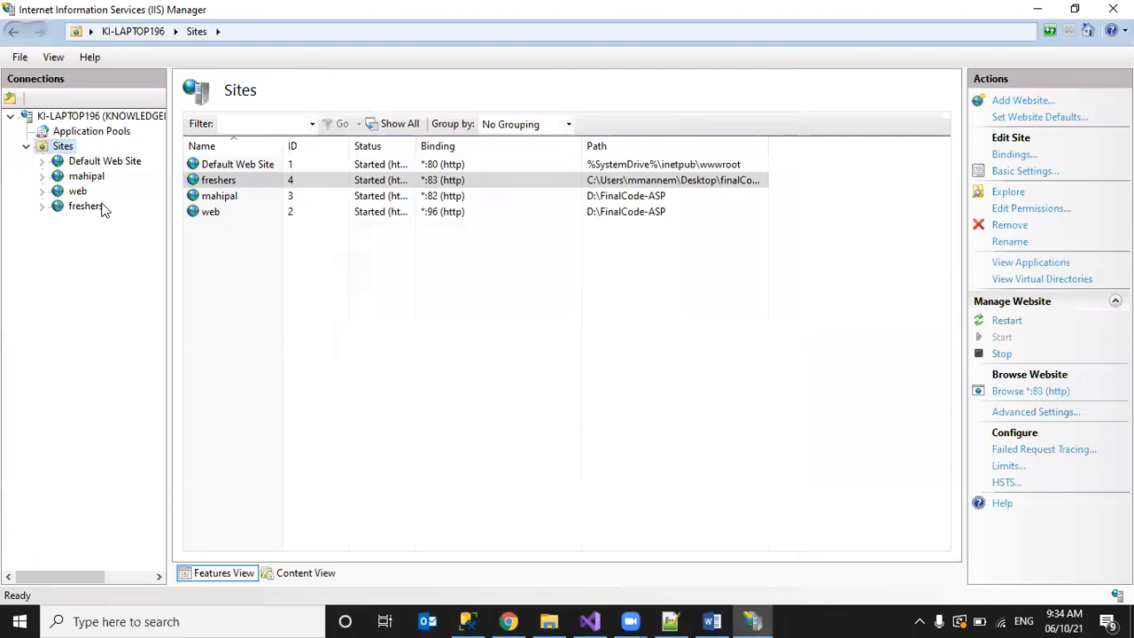
# Step: Check the freshers entry in the Sites list, widening the columns to read its status, binding and path
pyautogui.click(93, 207)
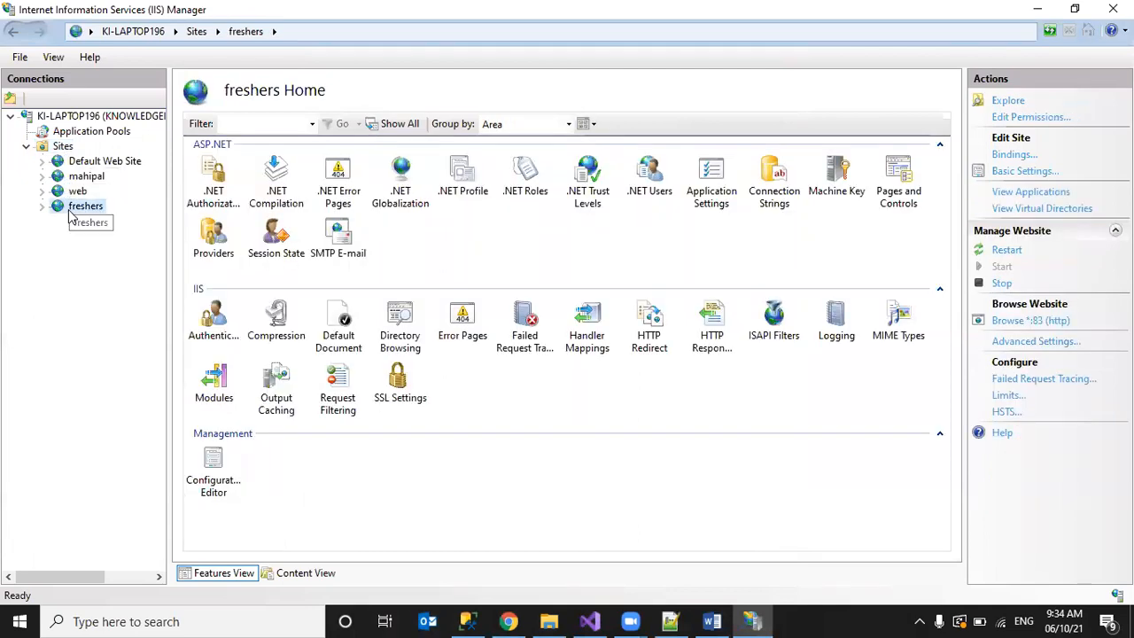
pyautogui.click(62, 146)
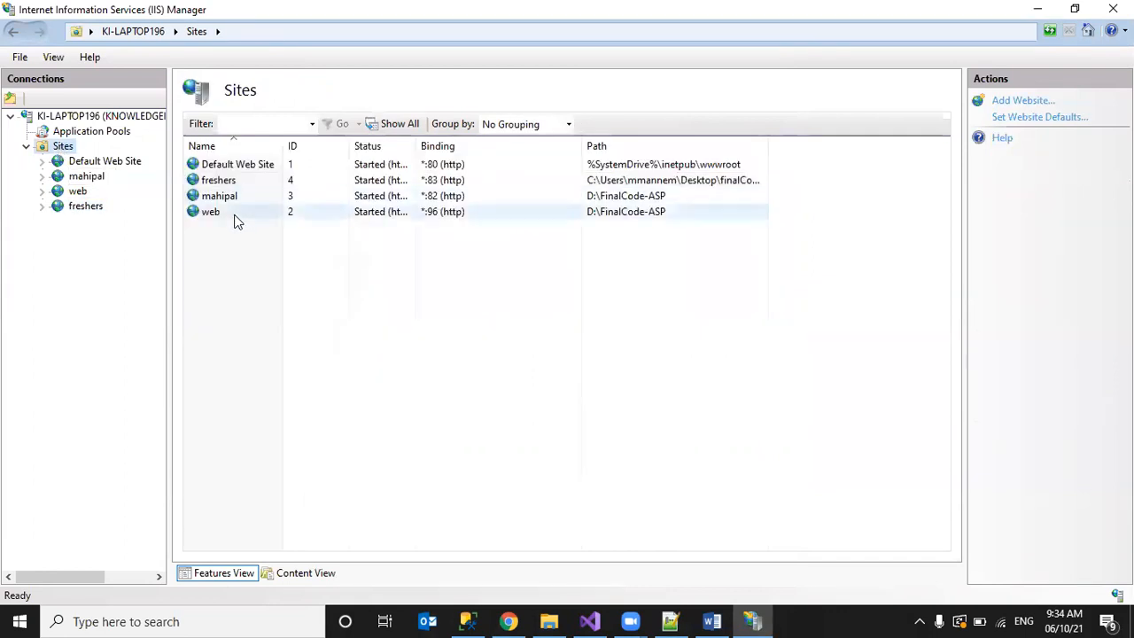
pyautogui.click(226, 183)
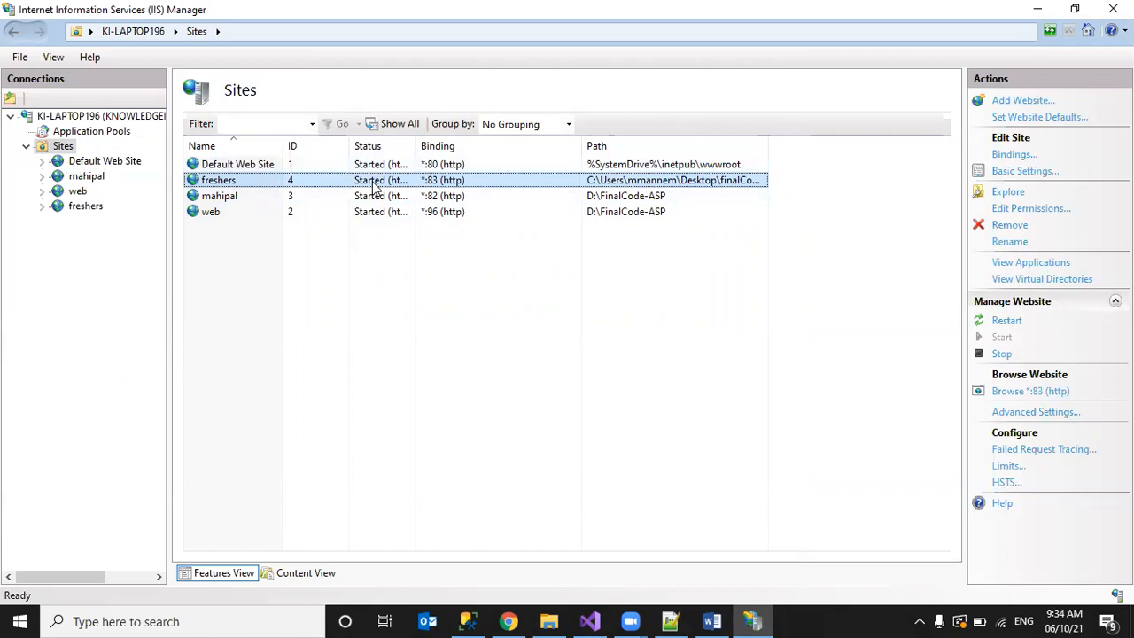
pyautogui.moveTo(446, 148); pyautogui.dragTo(455, 148)
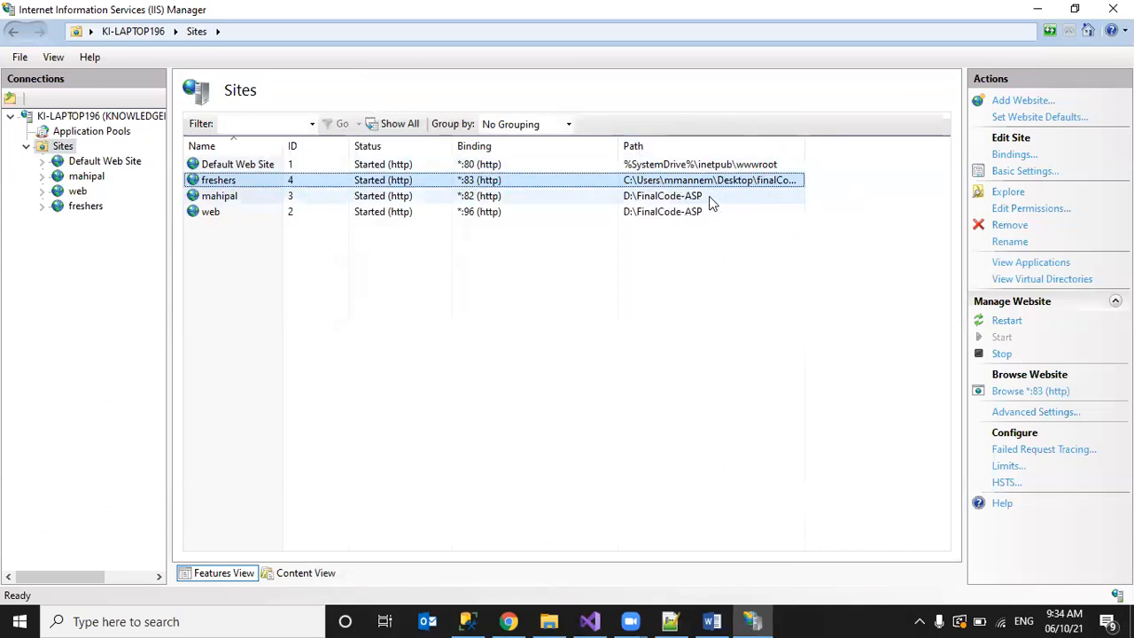
# Step: Restart the freshers website and review its basic settings and site bindings without changing them
pyautogui.click(85, 207)
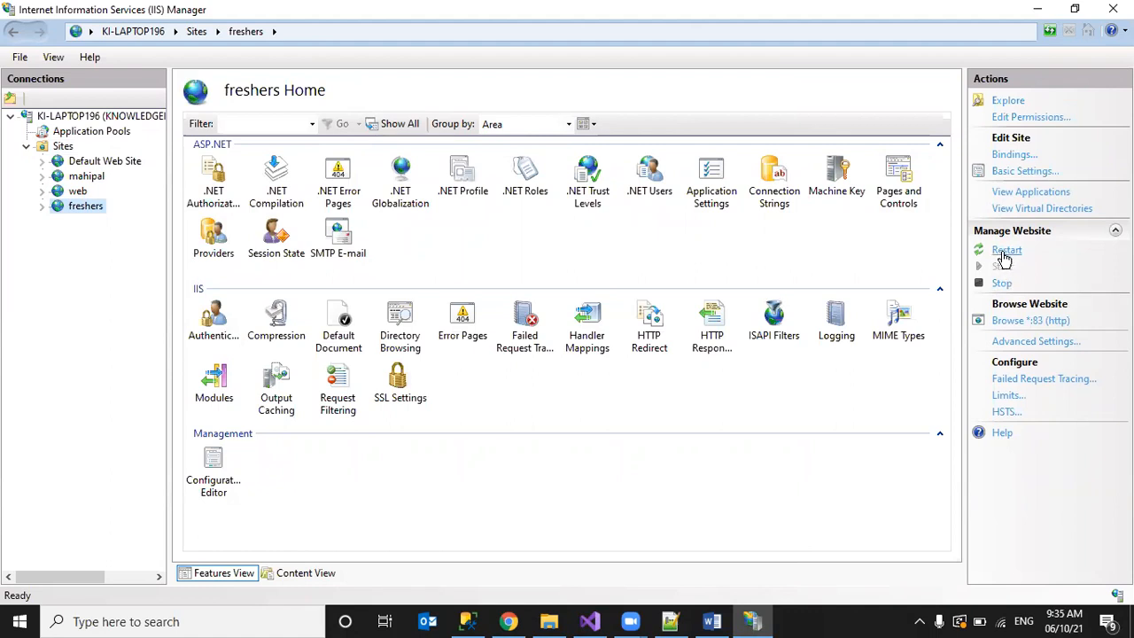
pyautogui.click(1004, 252)
pyautogui.click(1009, 171)
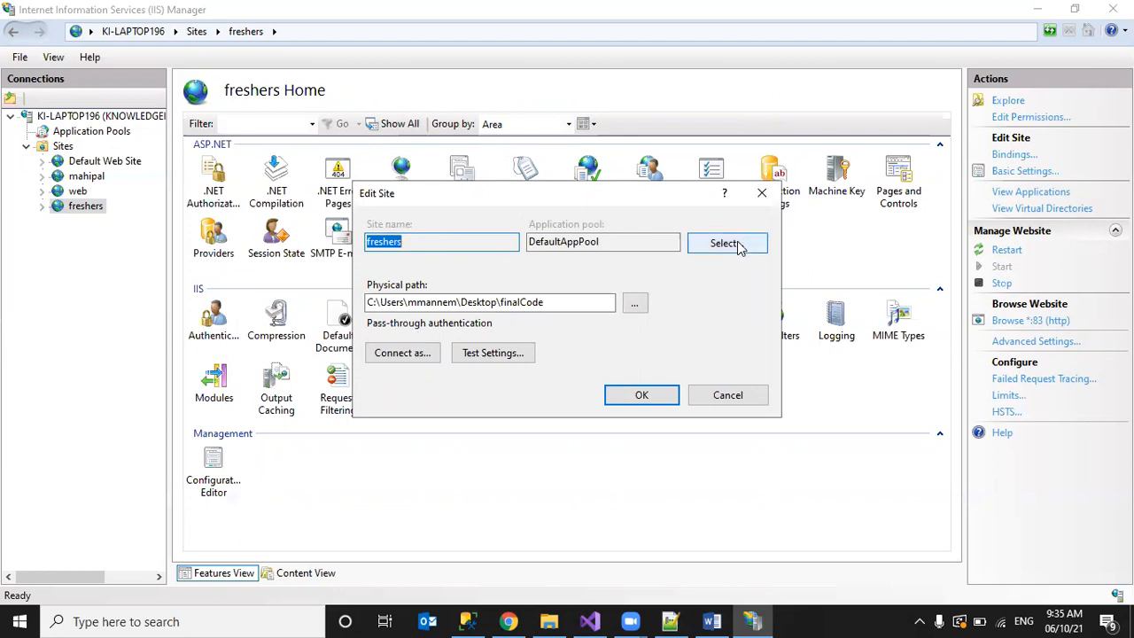
pyautogui.click(726, 395)
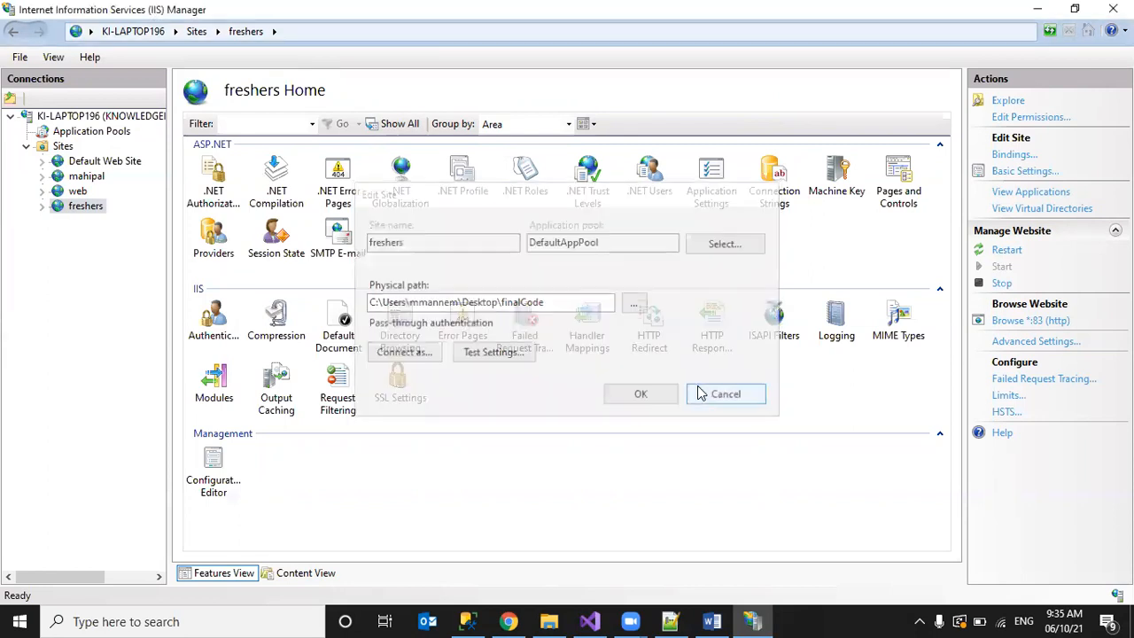
pyautogui.click(1019, 155)
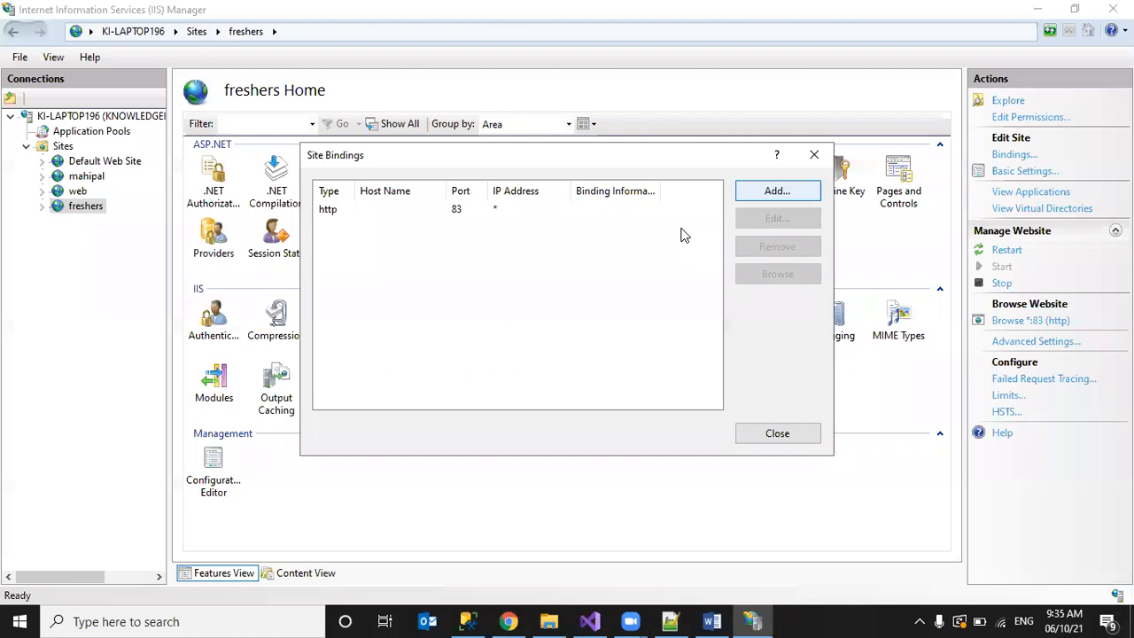
pyautogui.click(438, 211)
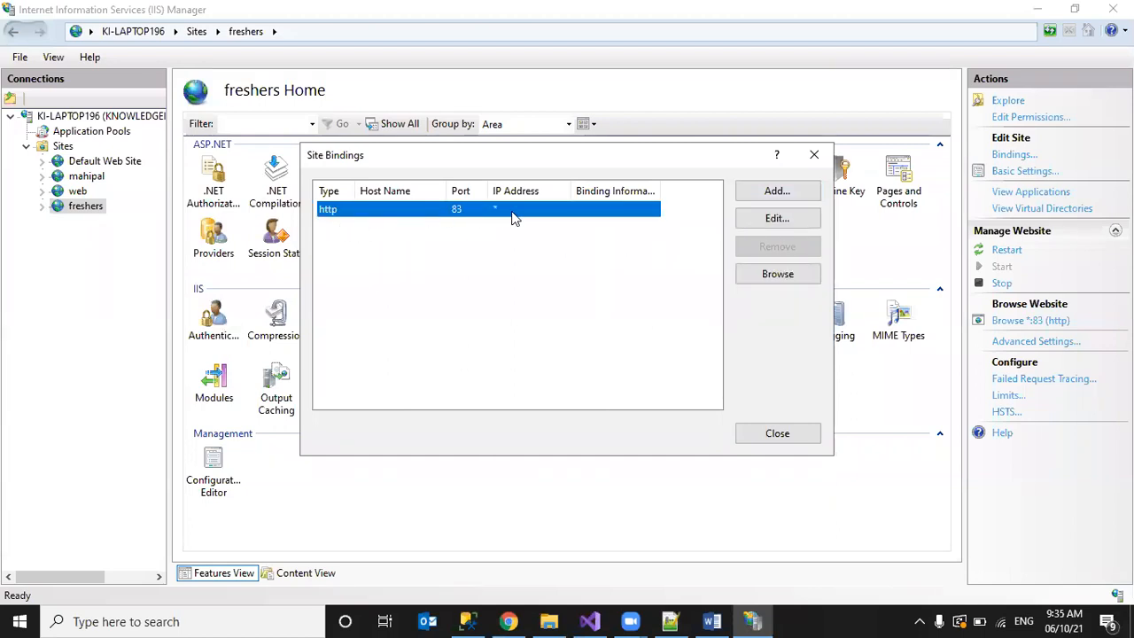
pyautogui.click(814, 155)
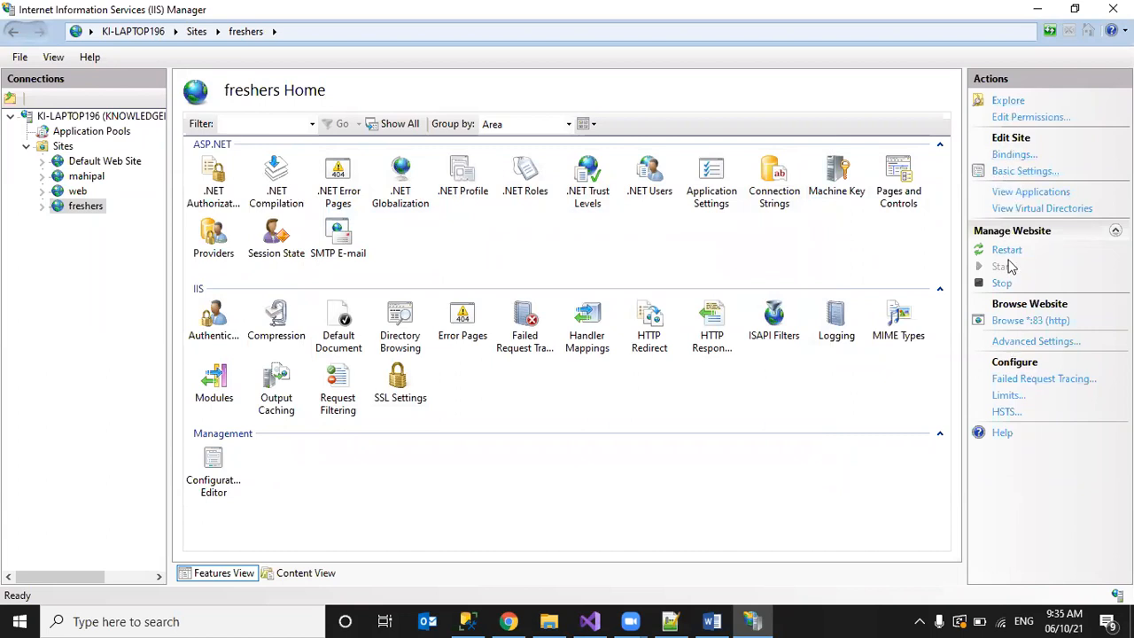
# Step: Look over the freshers site's management commands and browse the site on port 83
pyautogui.rightClick(93, 207)
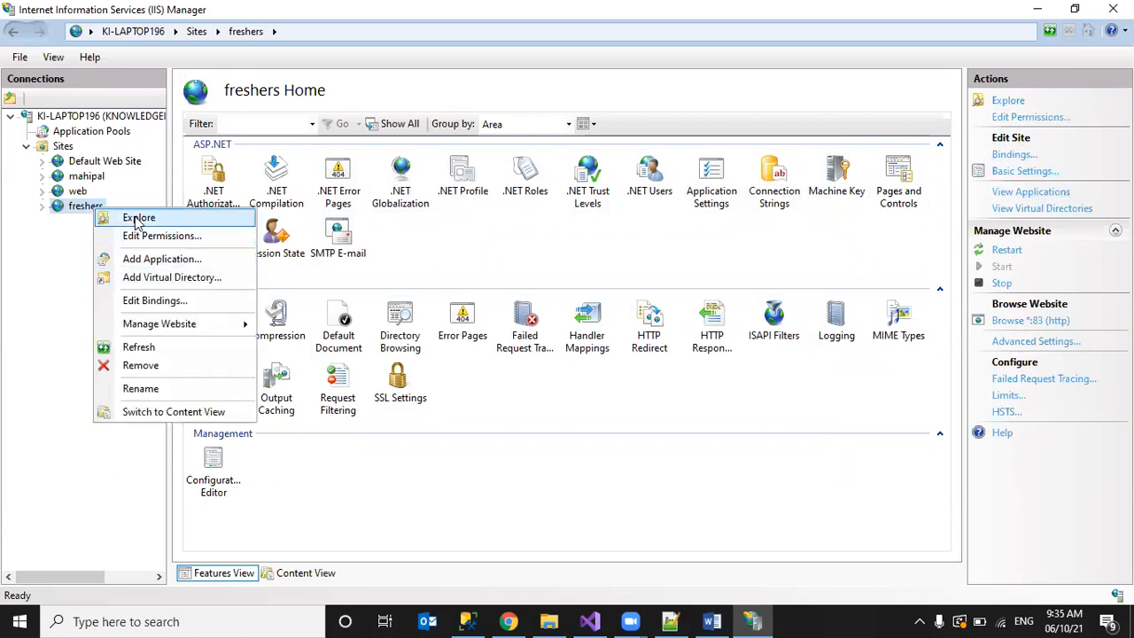
pyautogui.moveTo(148, 330)
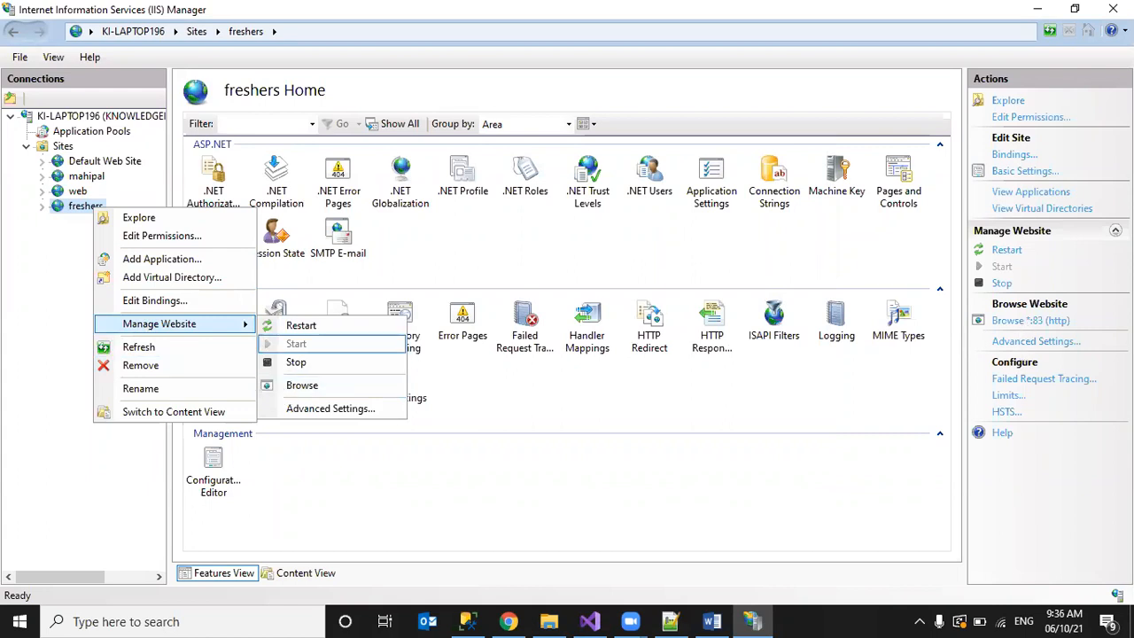
pyautogui.click(1065, 366)
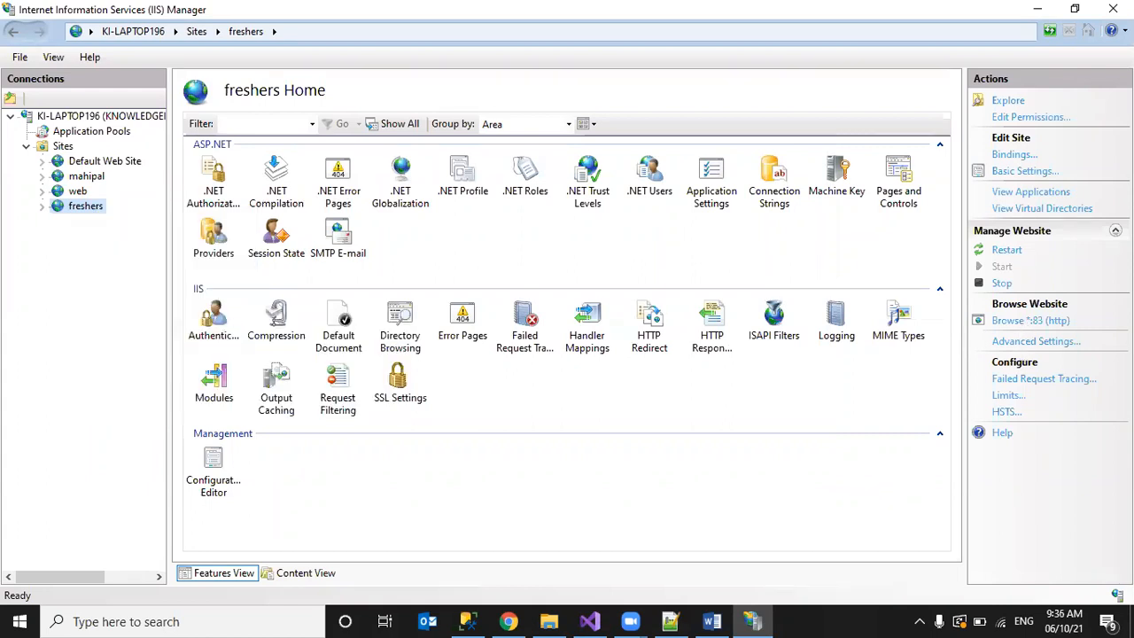
pyautogui.click(1035, 323)
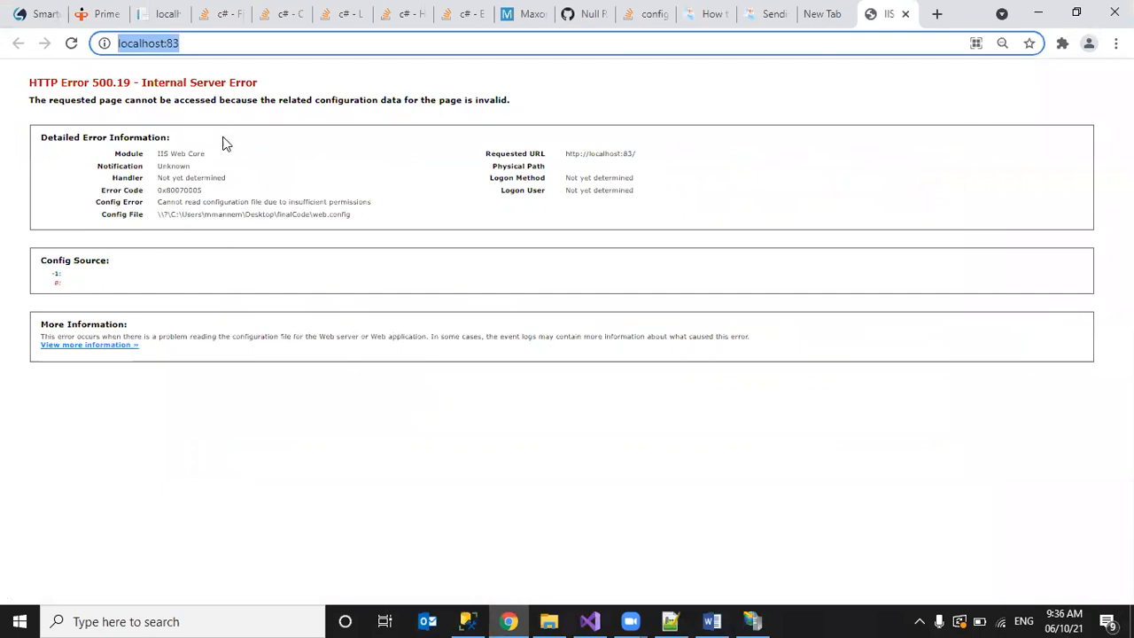
# Step: Search Google for the error code 0x80070005 from the localhost:83 error page
pyautogui.doubleClick(175, 191)
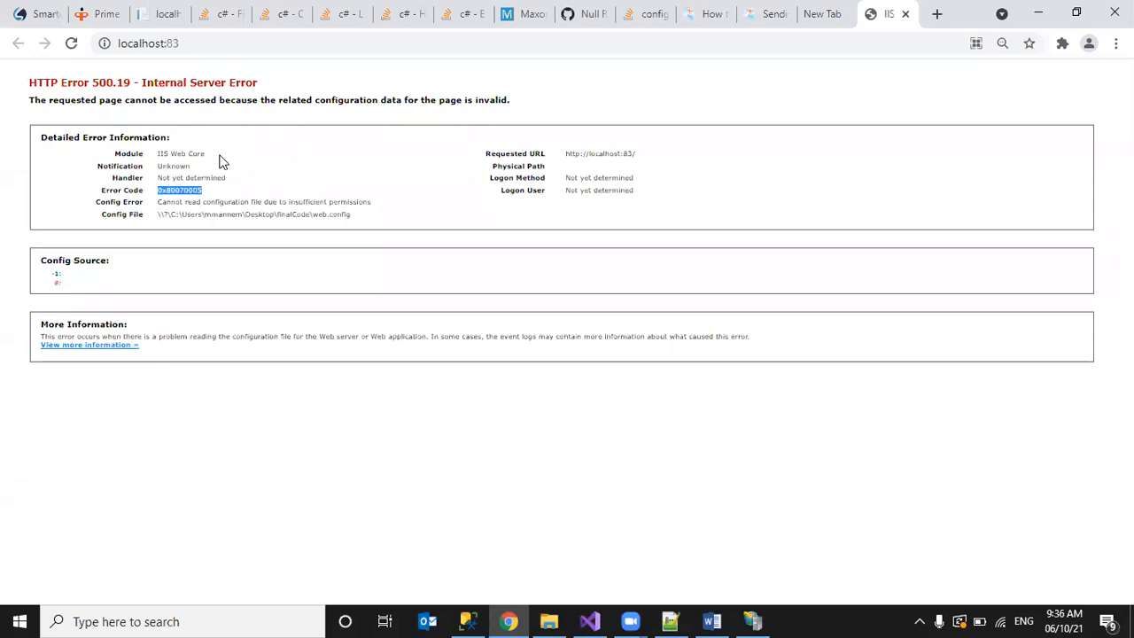
pyautogui.rightClick(171, 192)
pyautogui.click(198, 224)
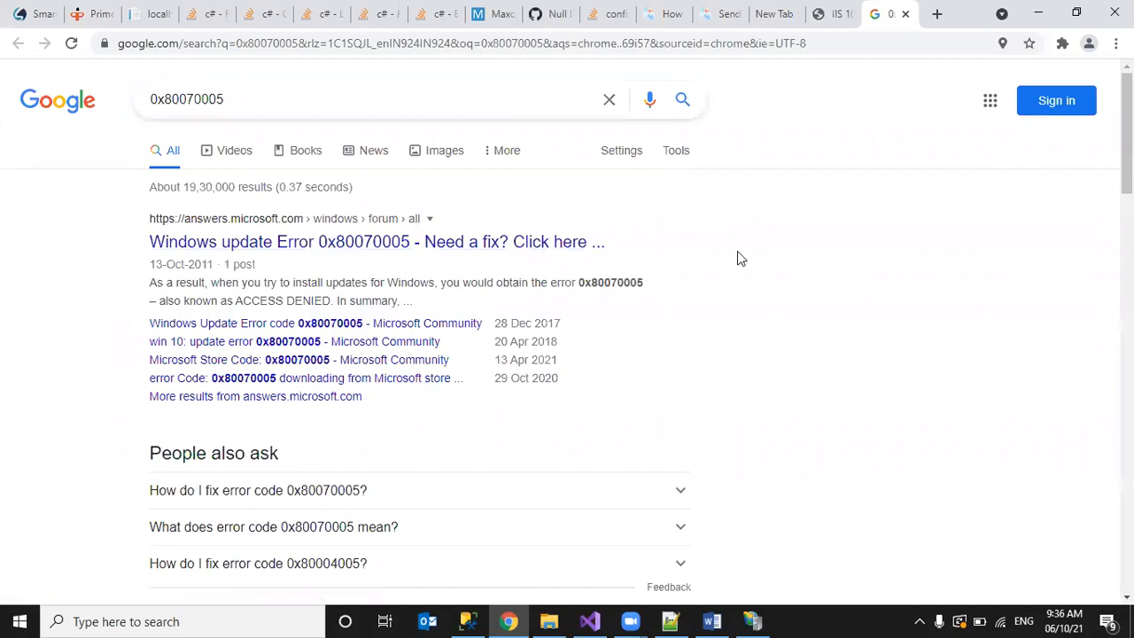
# Step: Recheck the localhost:83 error page, and inspect the published finalCode folder from Visual Studio's Publish page
pyautogui.click(830, 14)
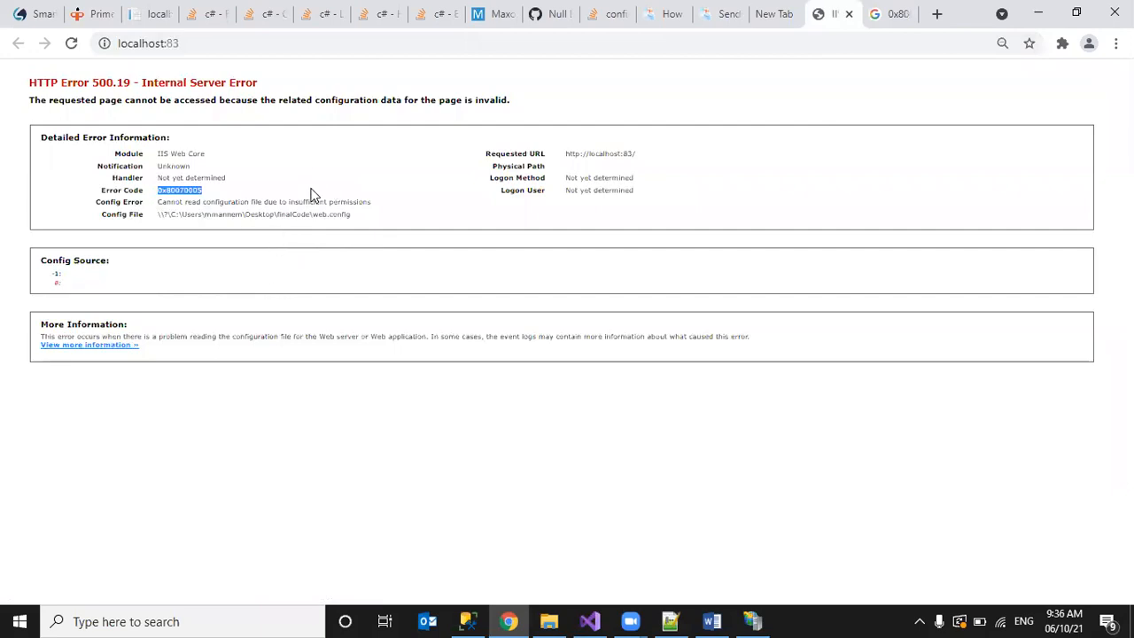
pyautogui.click(587, 618)
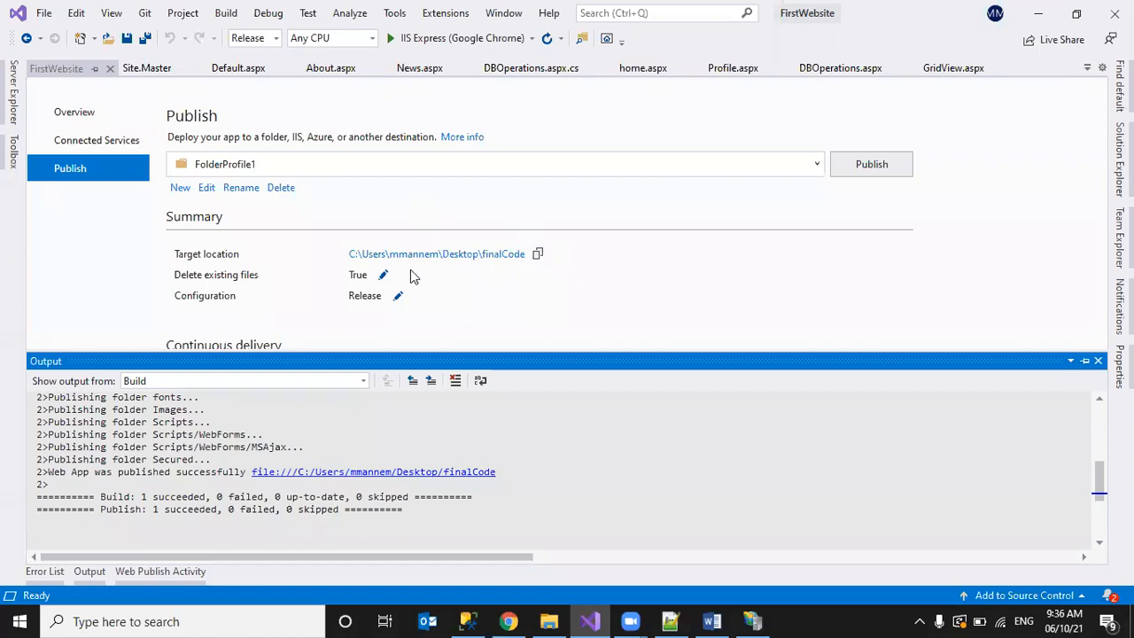
pyautogui.click(78, 277)
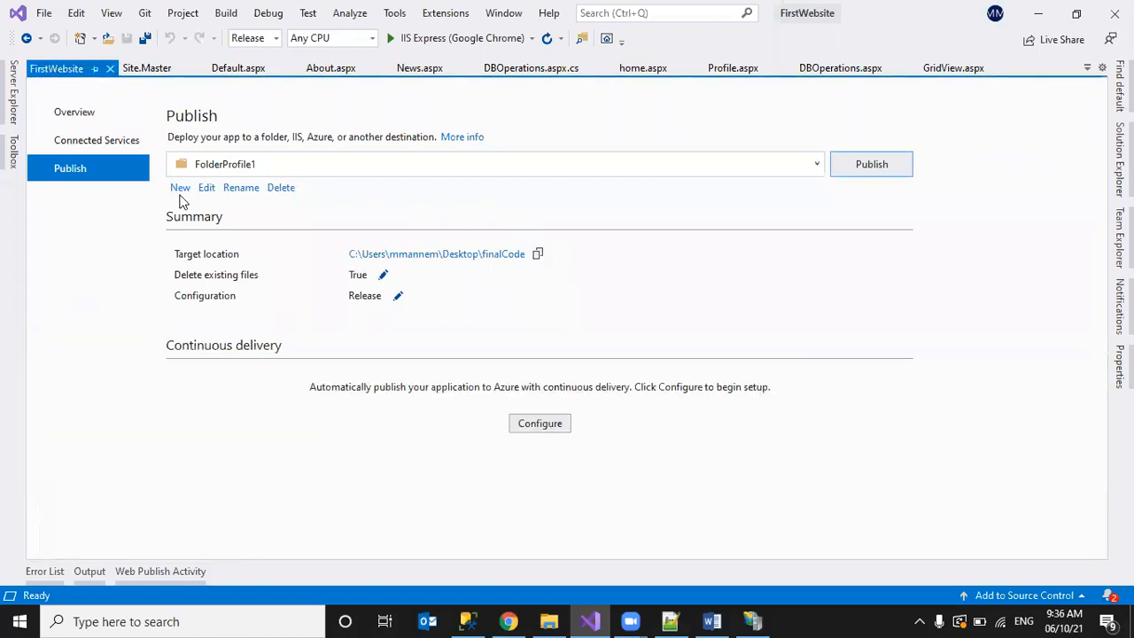
pyautogui.click(494, 256)
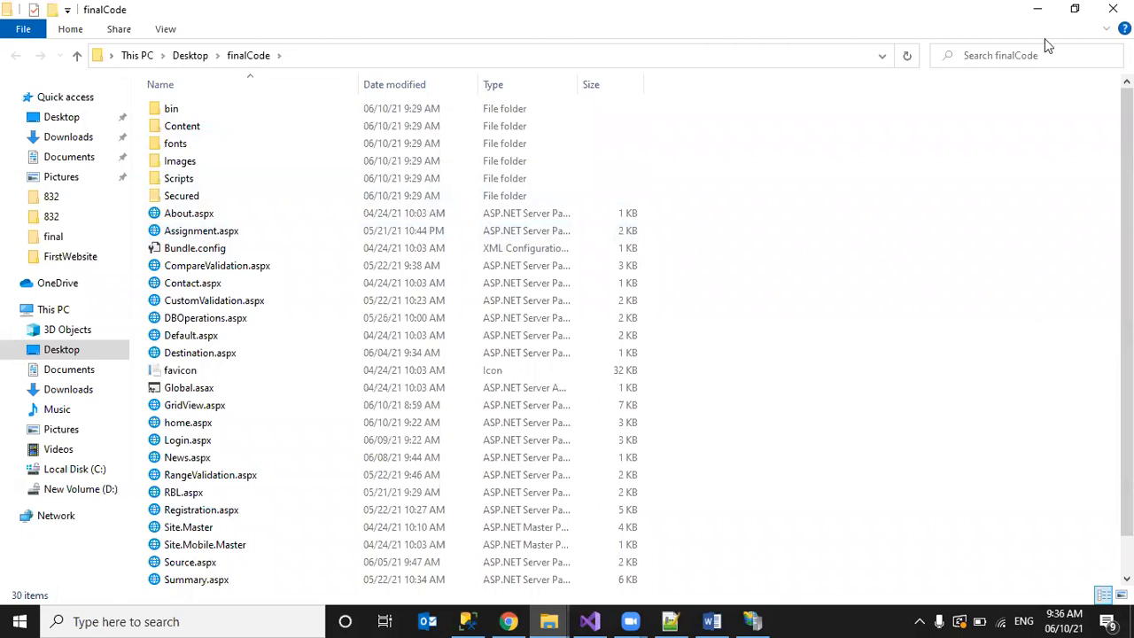
pyautogui.click(1112, 9)
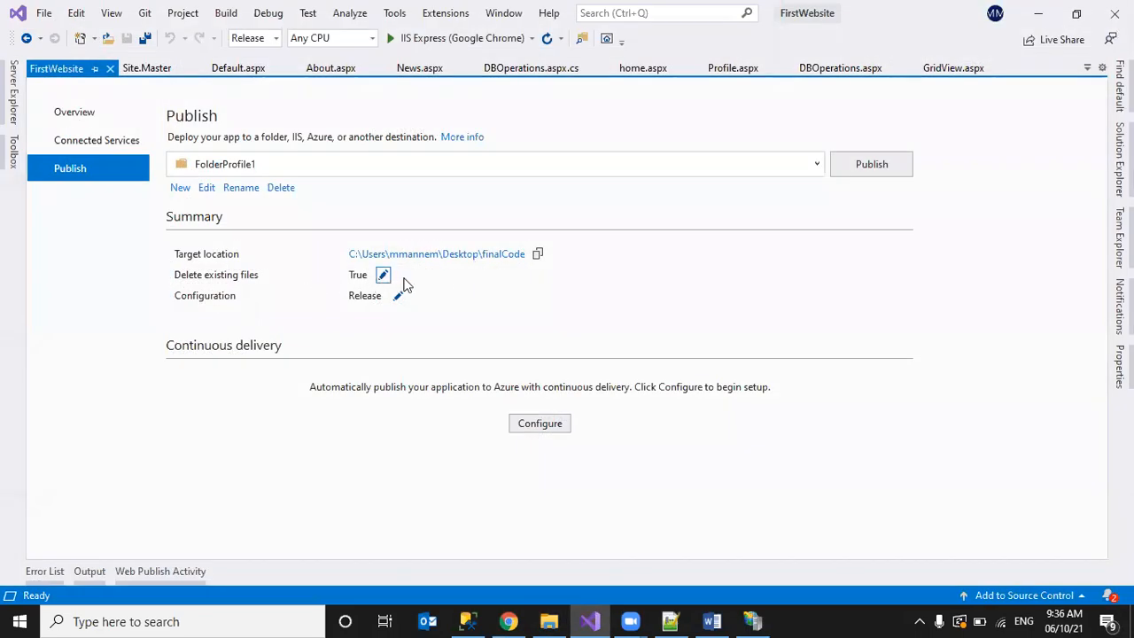
# Step: Create a new Folder publish profile for FirstWebsite with D:\FinalCode-ASP as its location
pyautogui.click(179, 191)
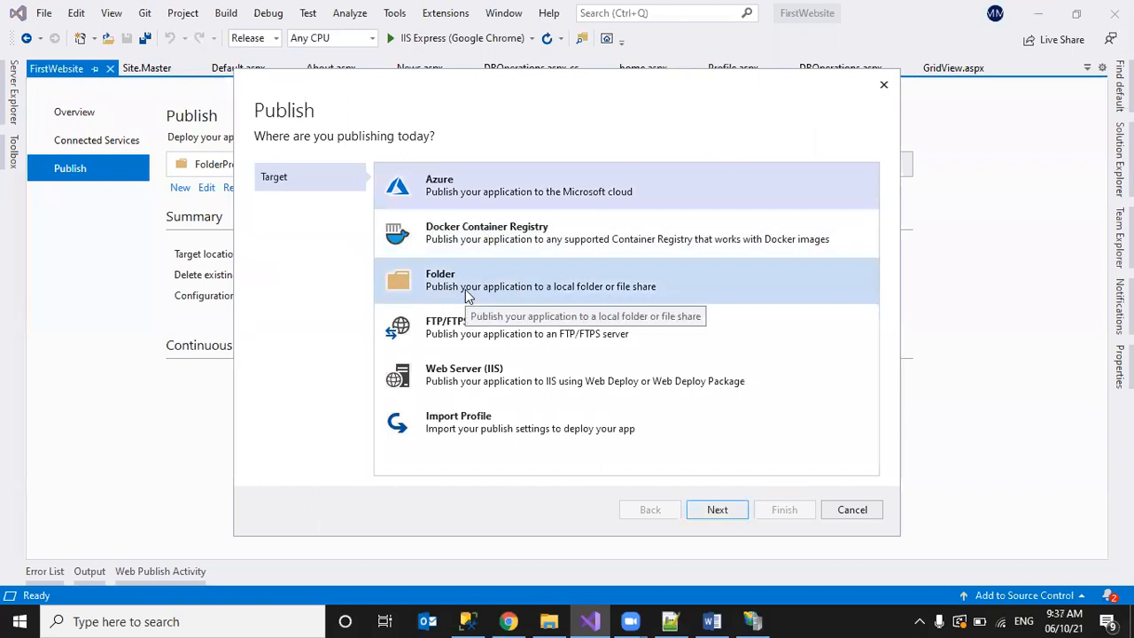
pyautogui.click(465, 289)
pyautogui.click(717, 509)
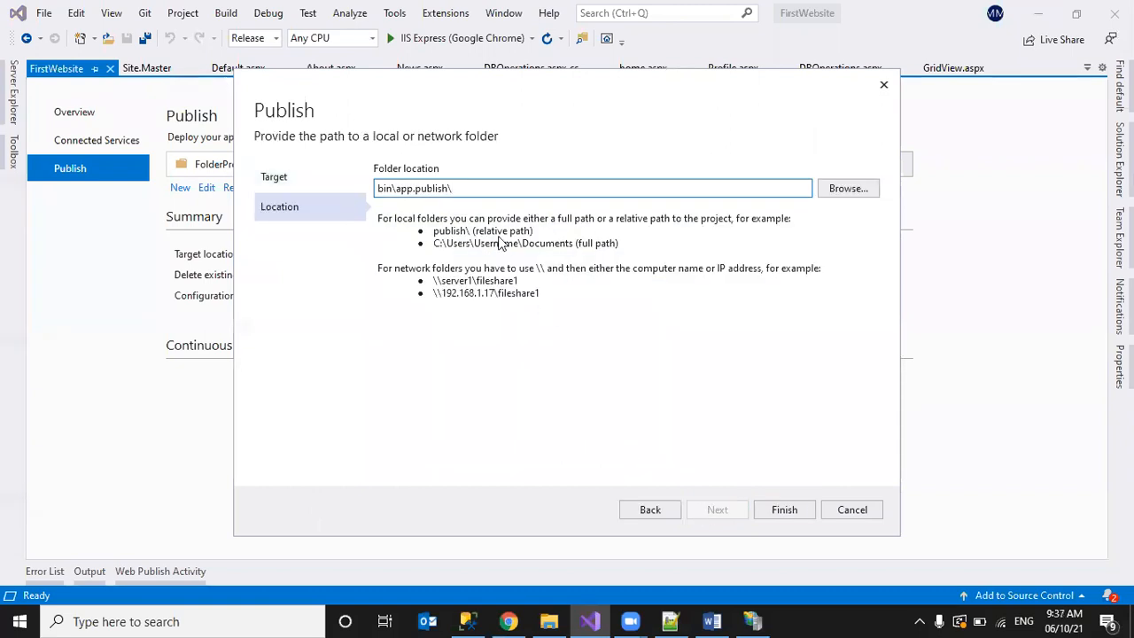
pyautogui.click(866, 190)
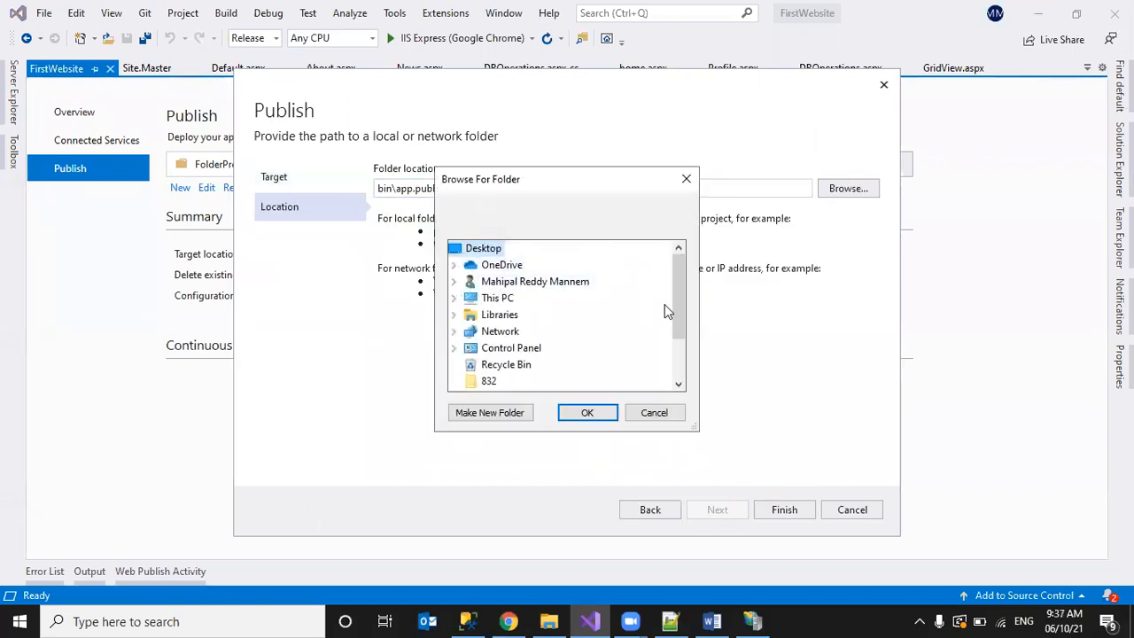
pyautogui.moveTo(677, 297)
pyautogui.mouseDown()
pyautogui.moveTo(672, 347)
pyautogui.moveTo(679, 286)
pyautogui.mouseUp()
pyautogui.click(452, 299)
pyautogui.moveTo(676, 288); pyautogui.dragTo(677, 323)
pyautogui.click(556, 316)
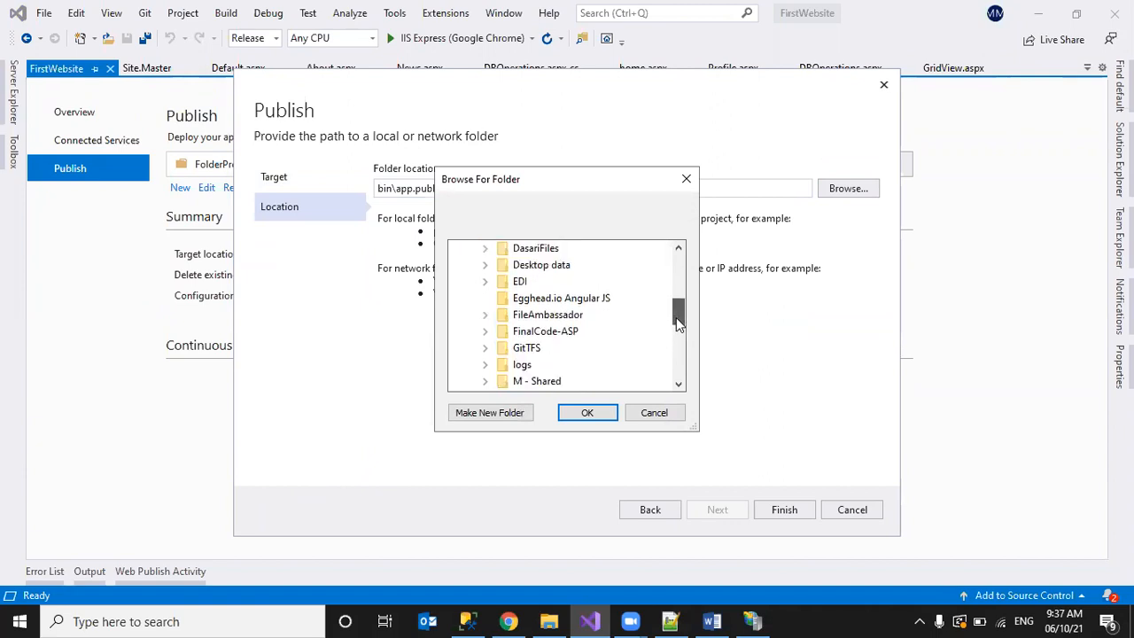
pyautogui.click(548, 333)
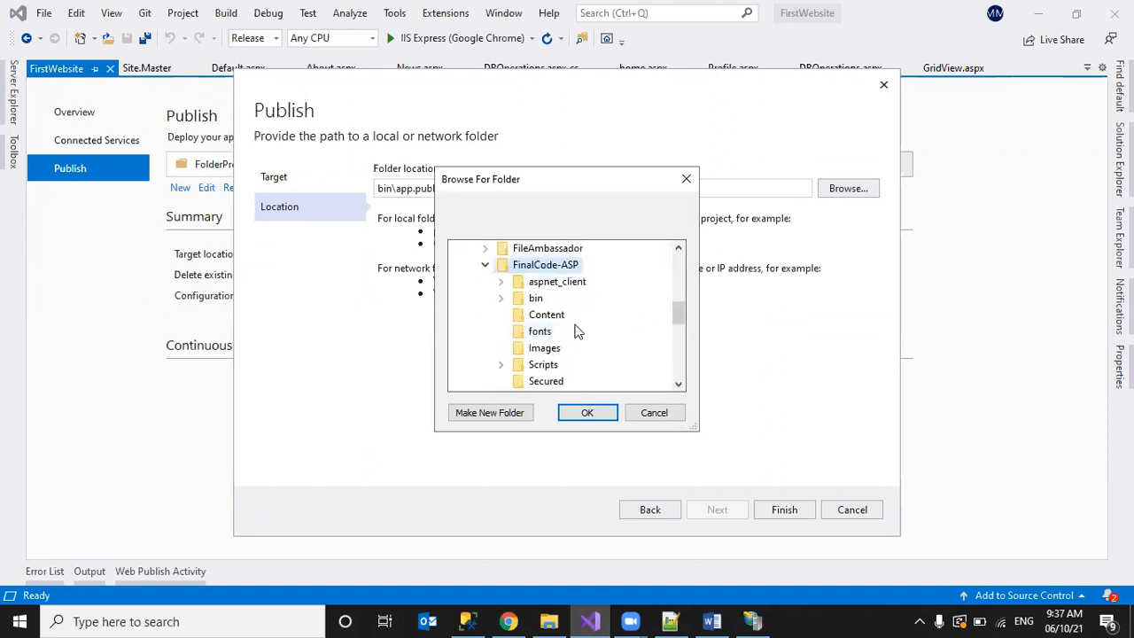
pyautogui.click(588, 413)
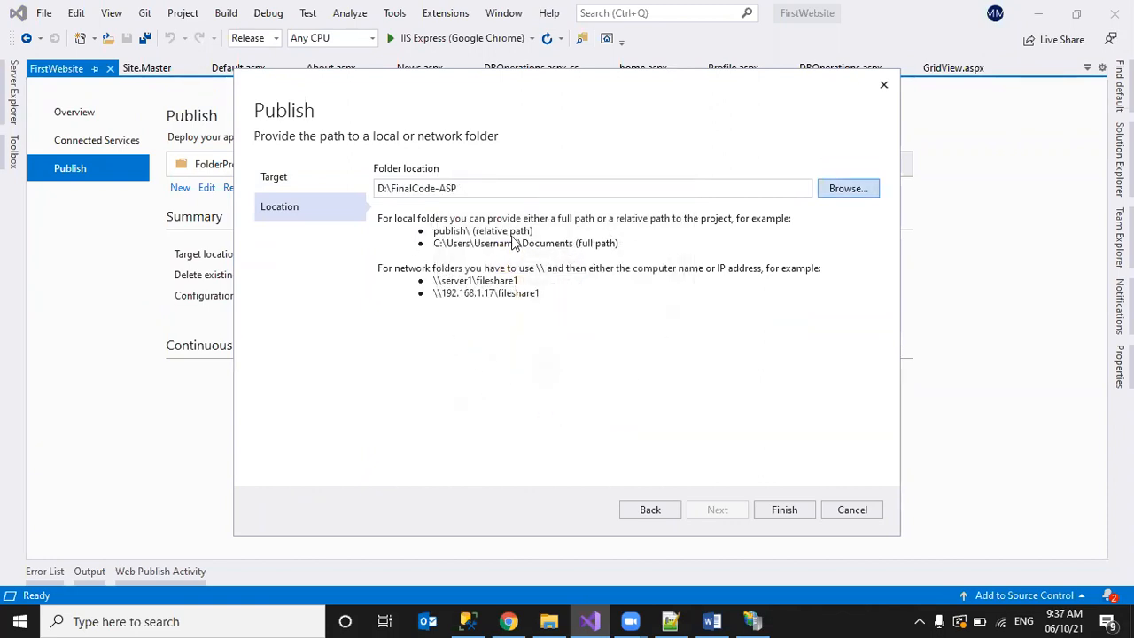
pyautogui.click(785, 510)
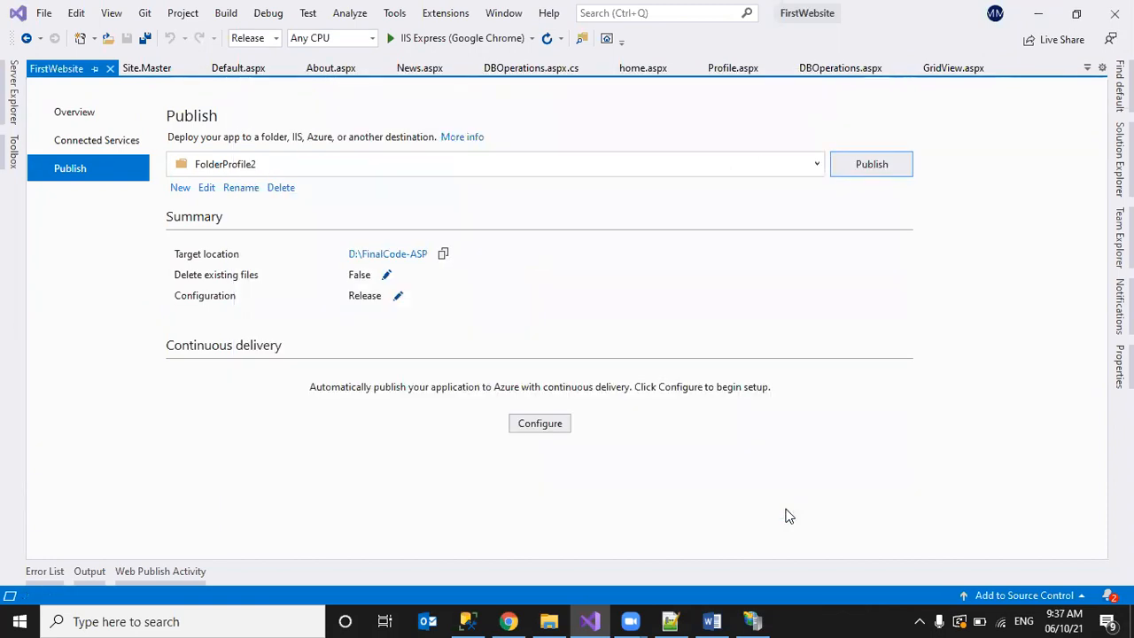
# Step: Publish FirstWebsite with the new profile, and highlight the Config Error message on the localhost:83 page in Chrome
pyautogui.click(858, 168)
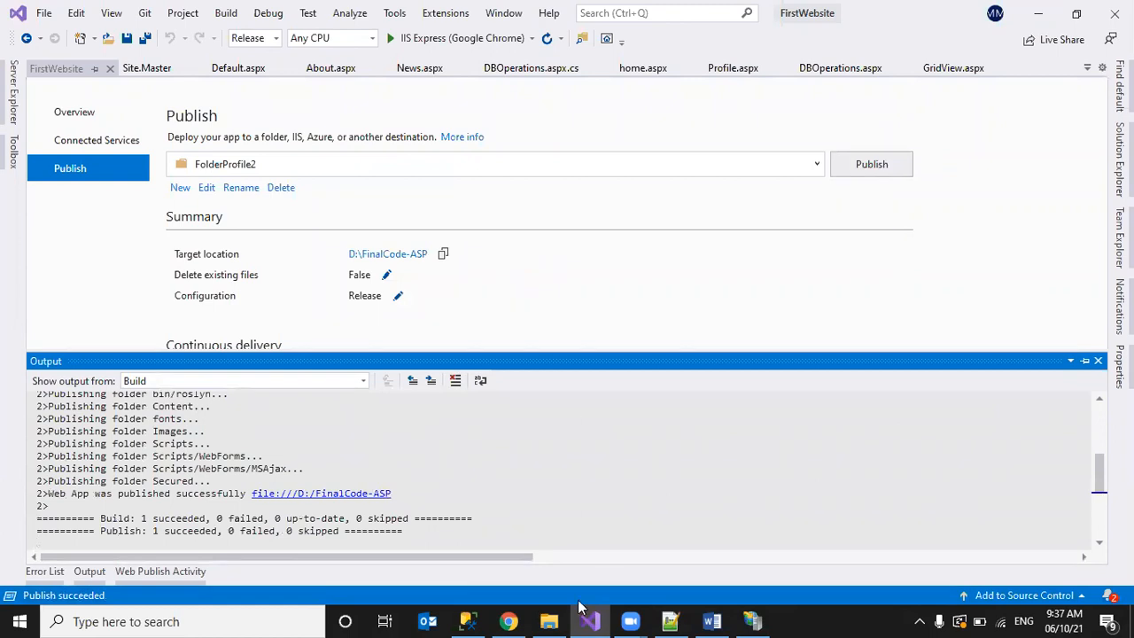
pyautogui.click(507, 621)
pyautogui.moveTo(159, 202); pyautogui.dragTo(372, 206)
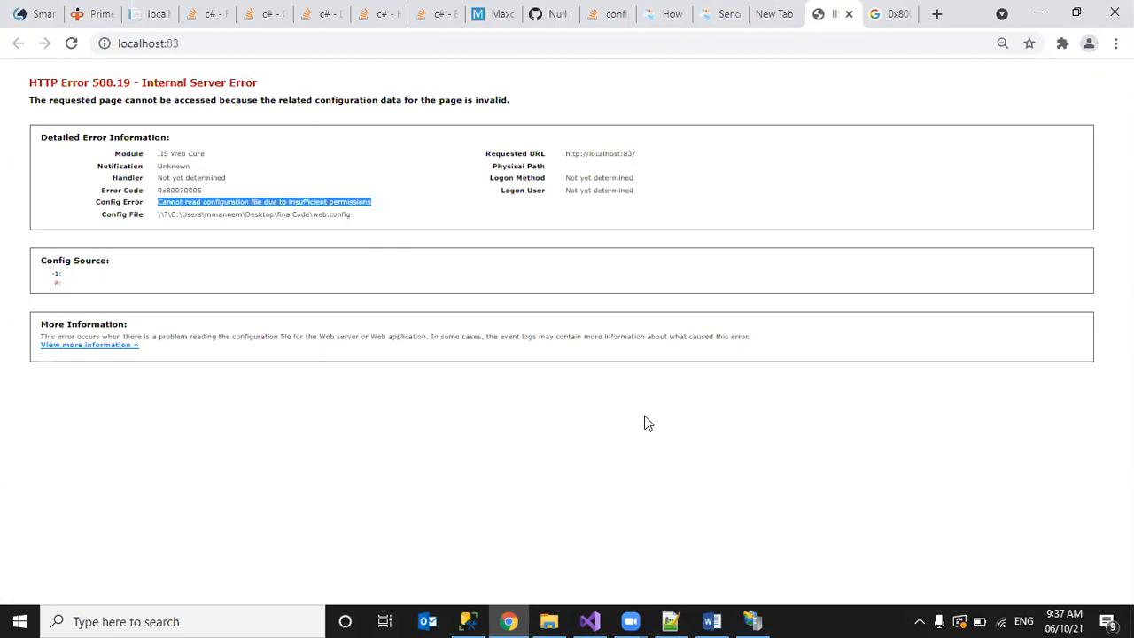
# Step: In IIS Manager, set the freshers site's physical path to D:\FinalCode-ASP in its advanced settings
pyautogui.click(751, 621)
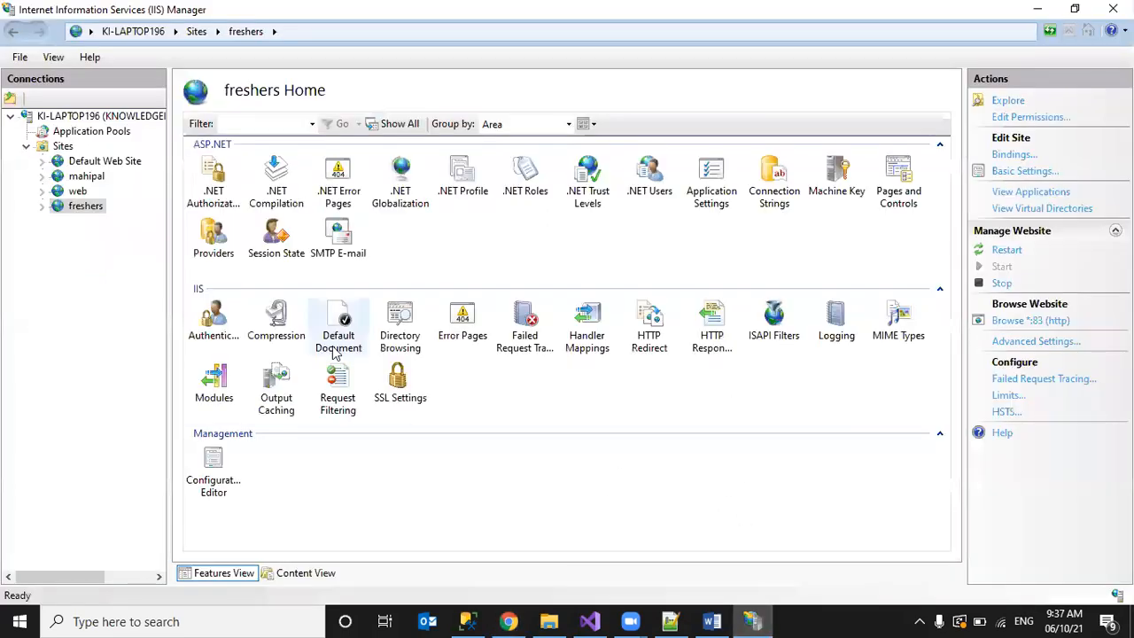
pyautogui.rightClick(57, 210)
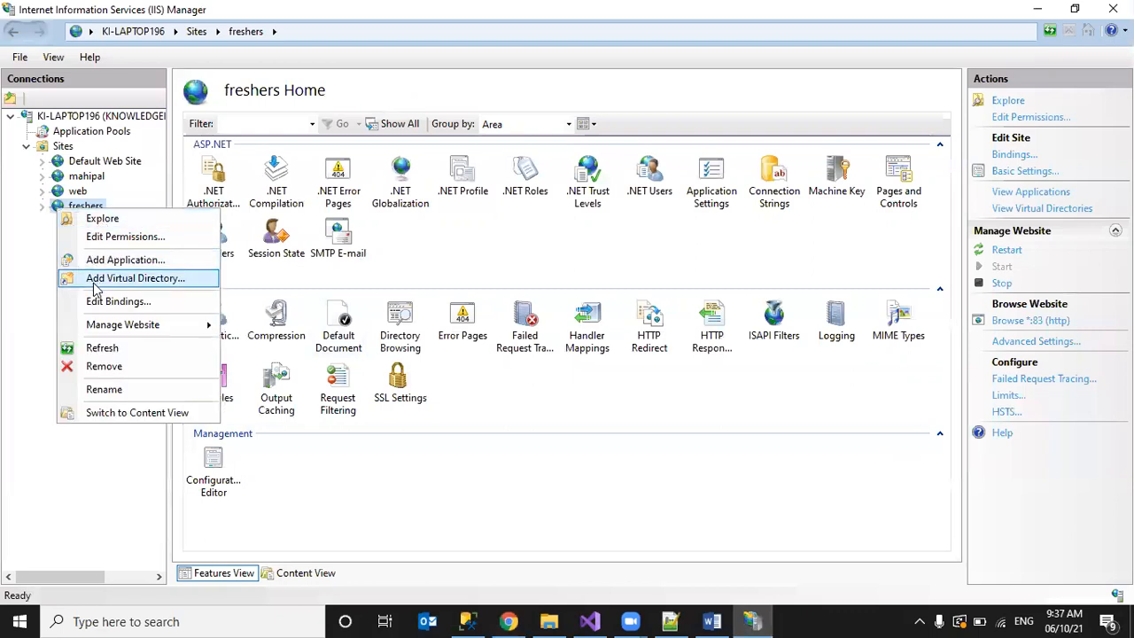
pyautogui.moveTo(99, 328)
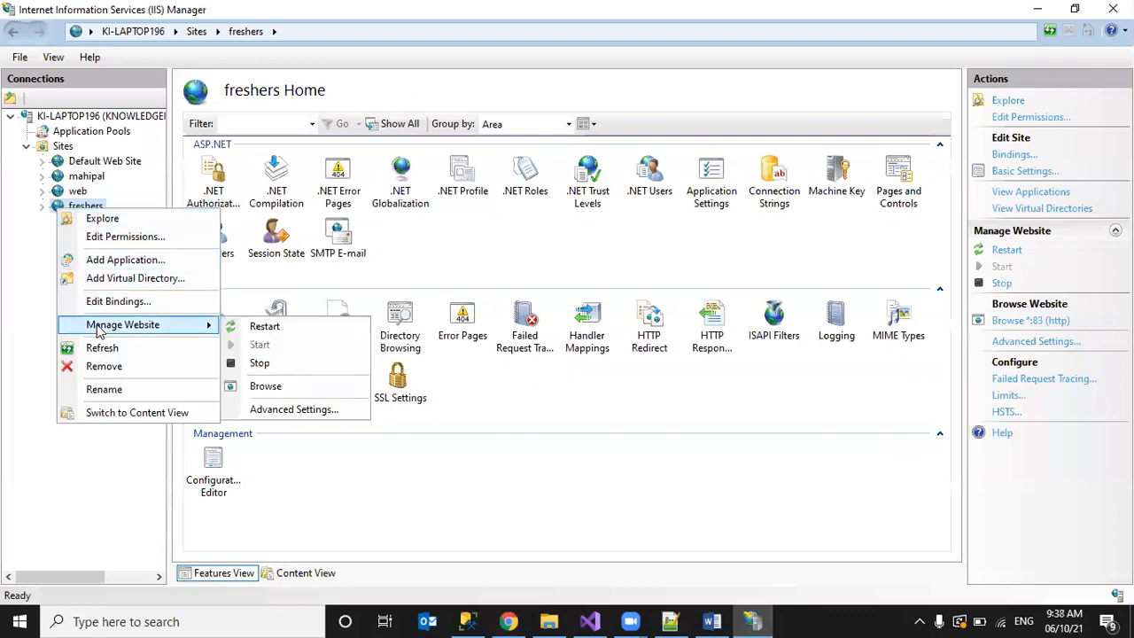
pyautogui.click(257, 413)
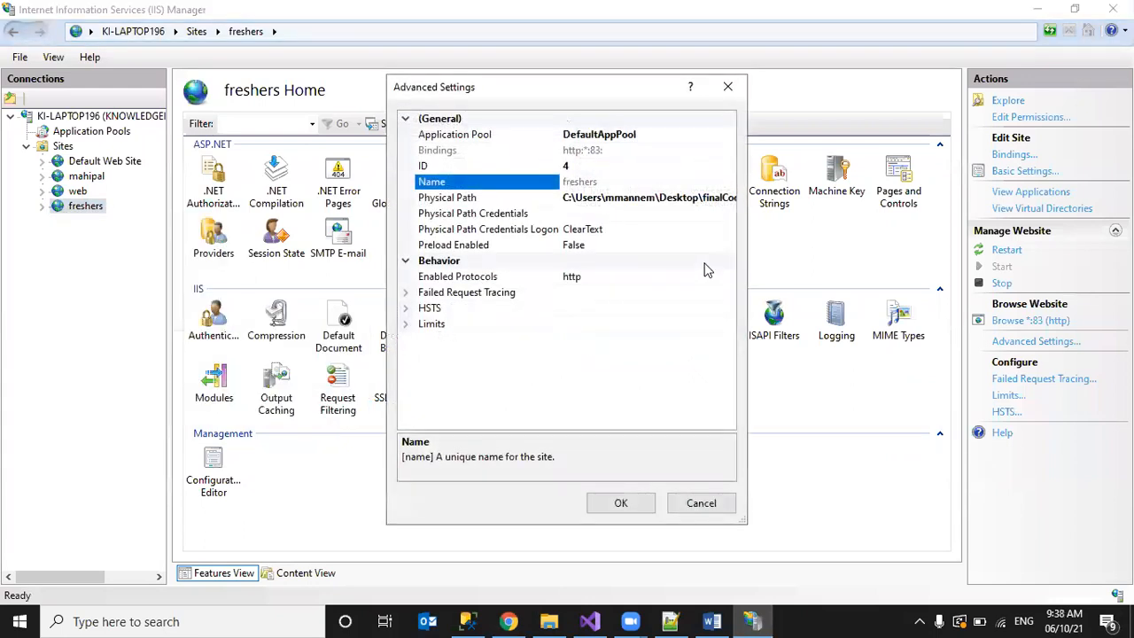
pyautogui.click(611, 202)
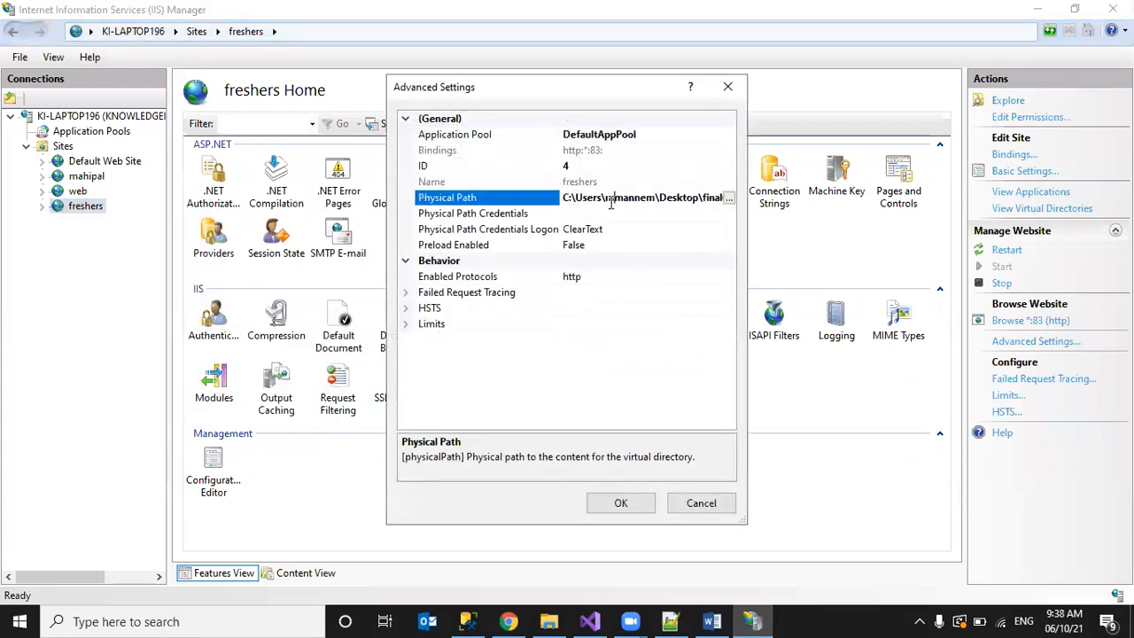
pyautogui.click(729, 198)
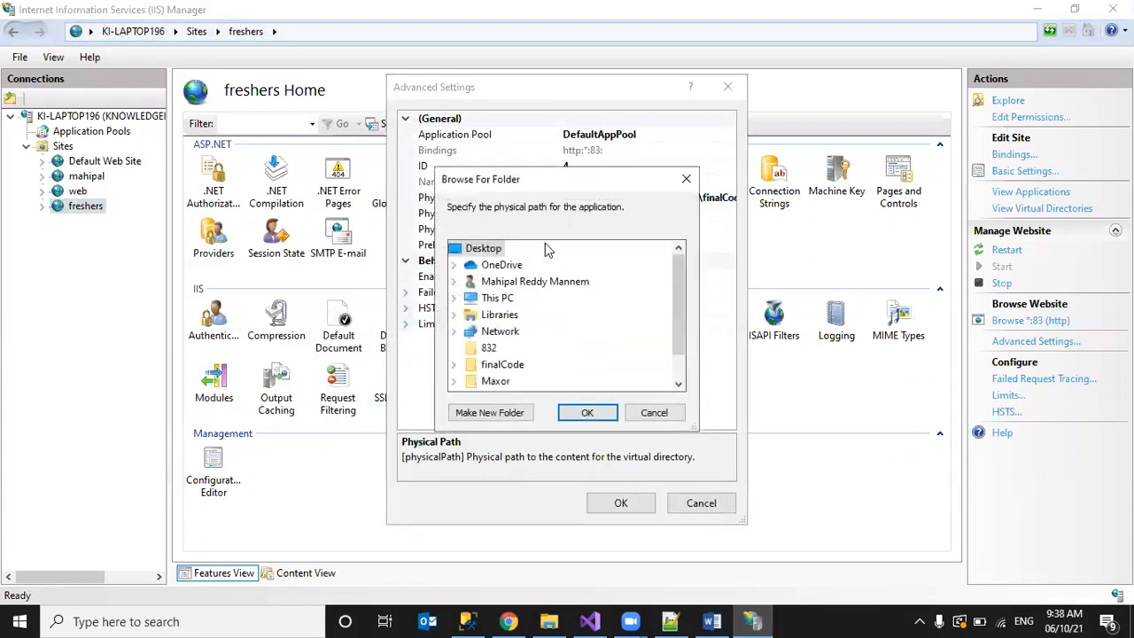
pyautogui.click(498, 302)
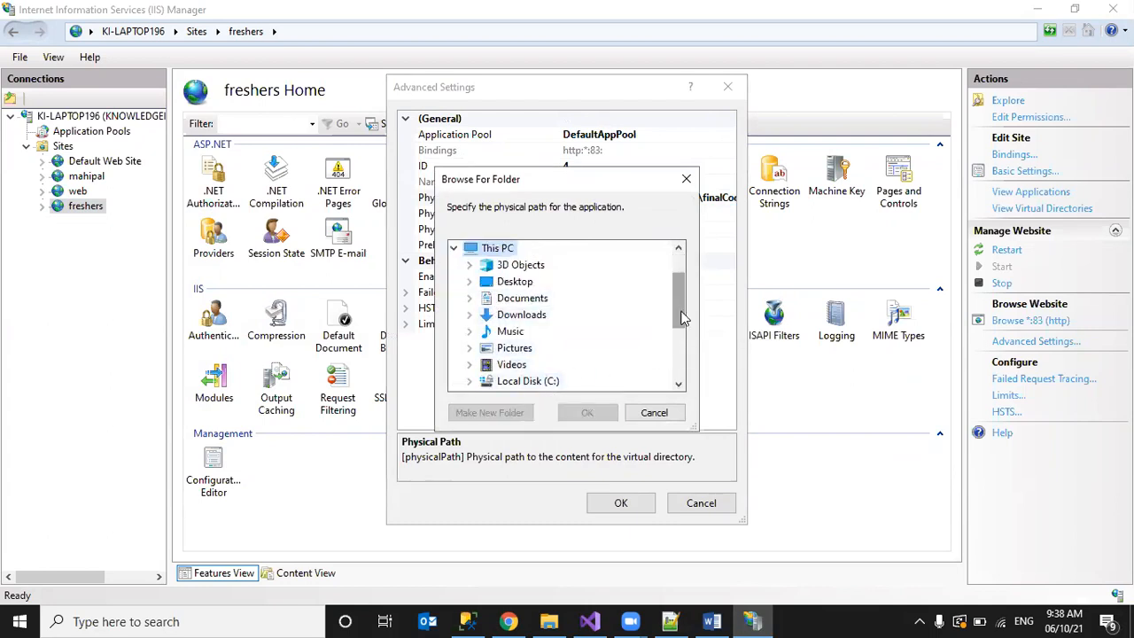
pyautogui.scroll(-1, 679, 314)
pyautogui.doubleClick(532, 350)
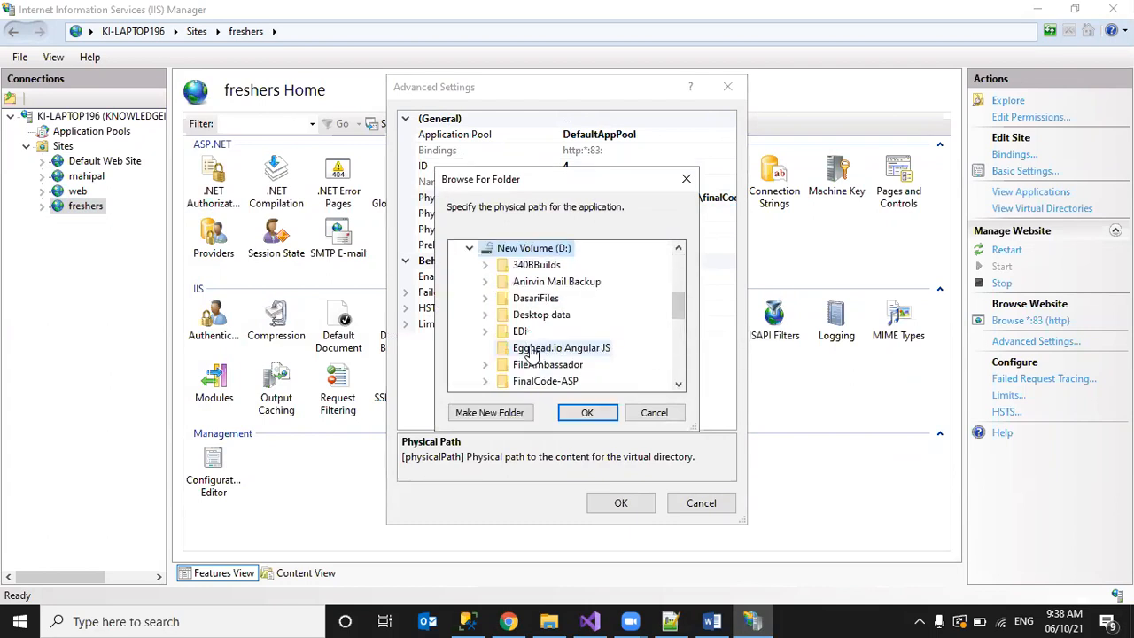
pyautogui.doubleClick(545, 381)
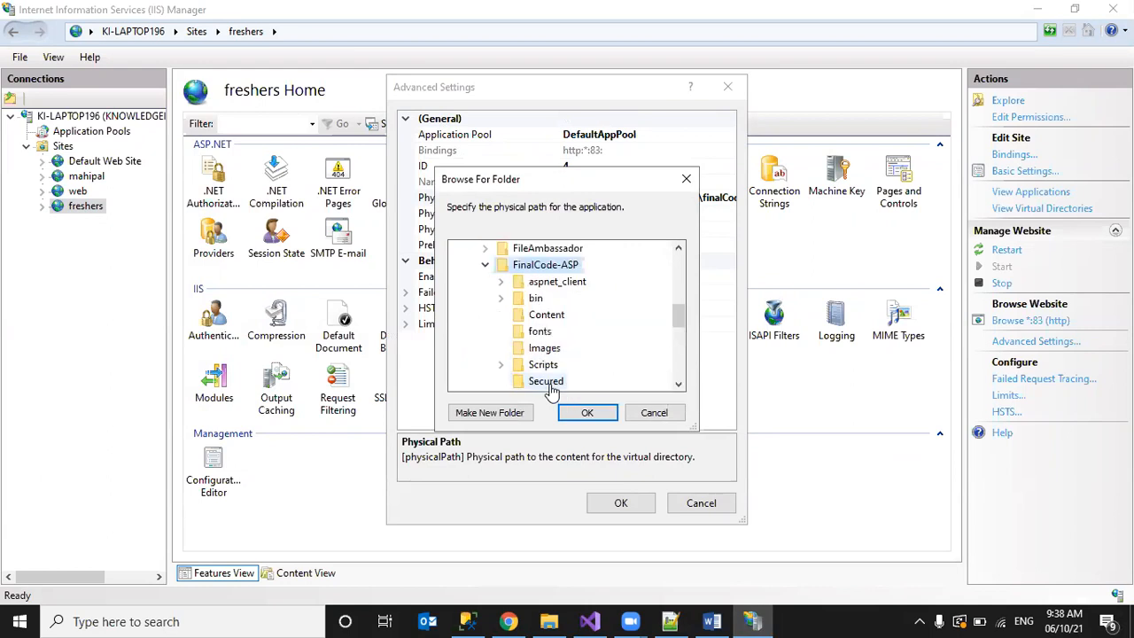
pyautogui.click(581, 413)
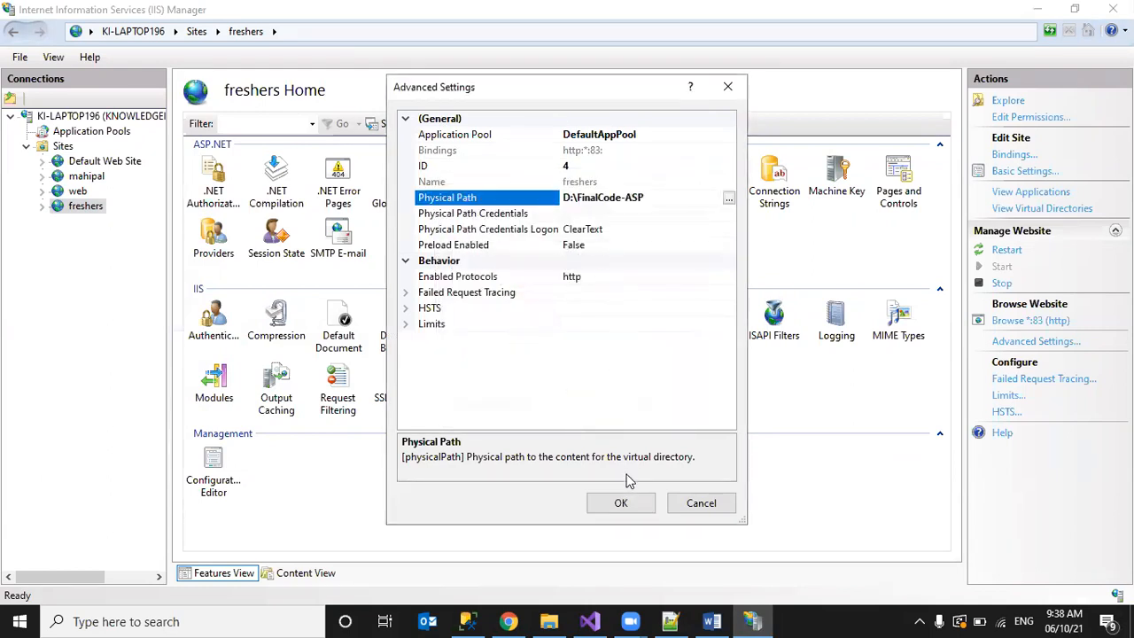
pyautogui.click(621, 503)
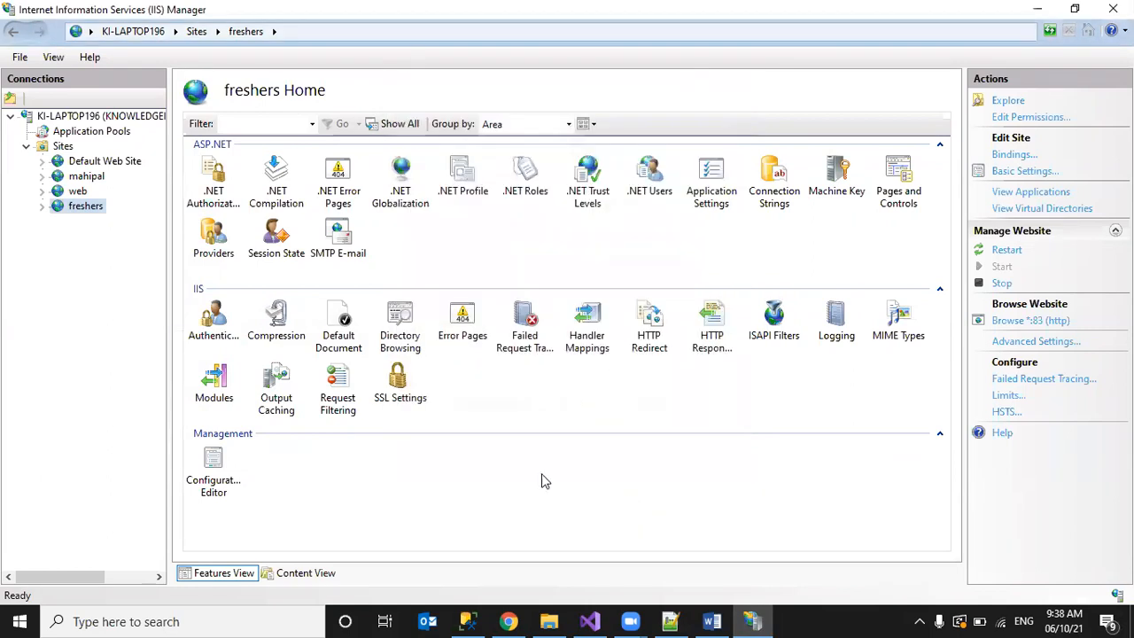
# Step: Refresh the freshers site, stop and start it again, and browse it on port 83
pyautogui.rightClick(89, 216)
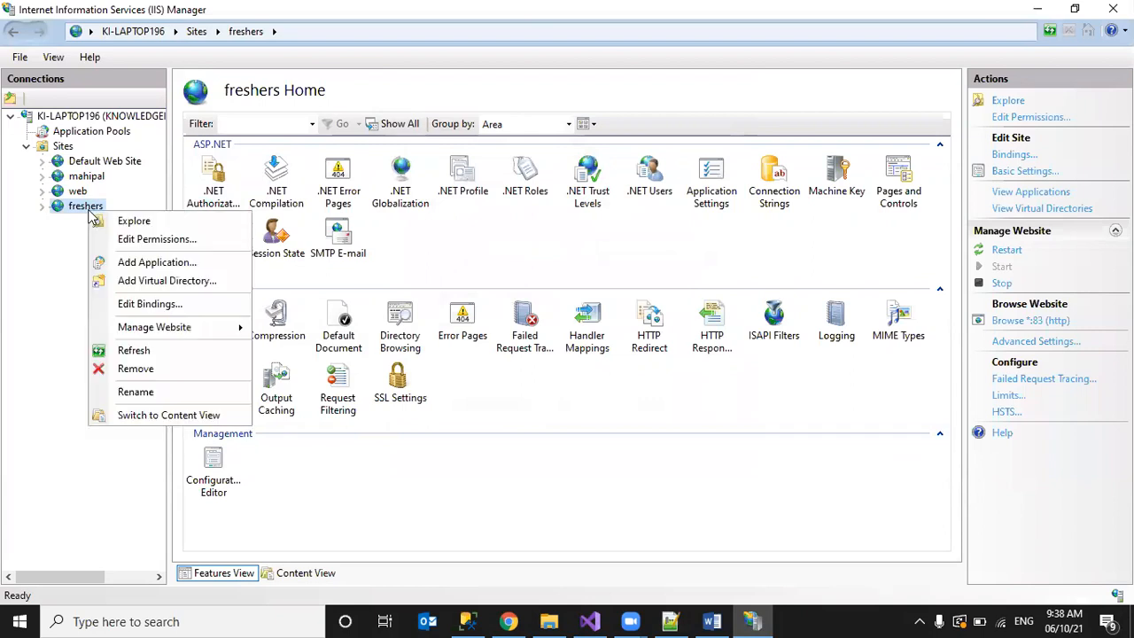
pyautogui.click(127, 351)
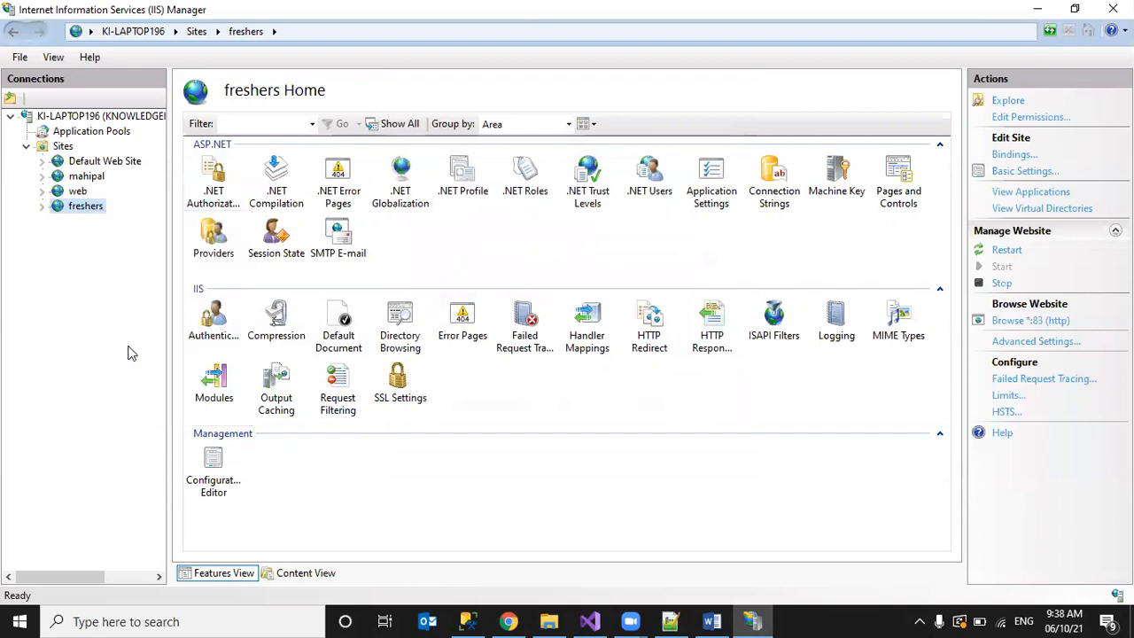
pyautogui.click(1002, 286)
pyautogui.click(1001, 269)
pyautogui.click(1022, 323)
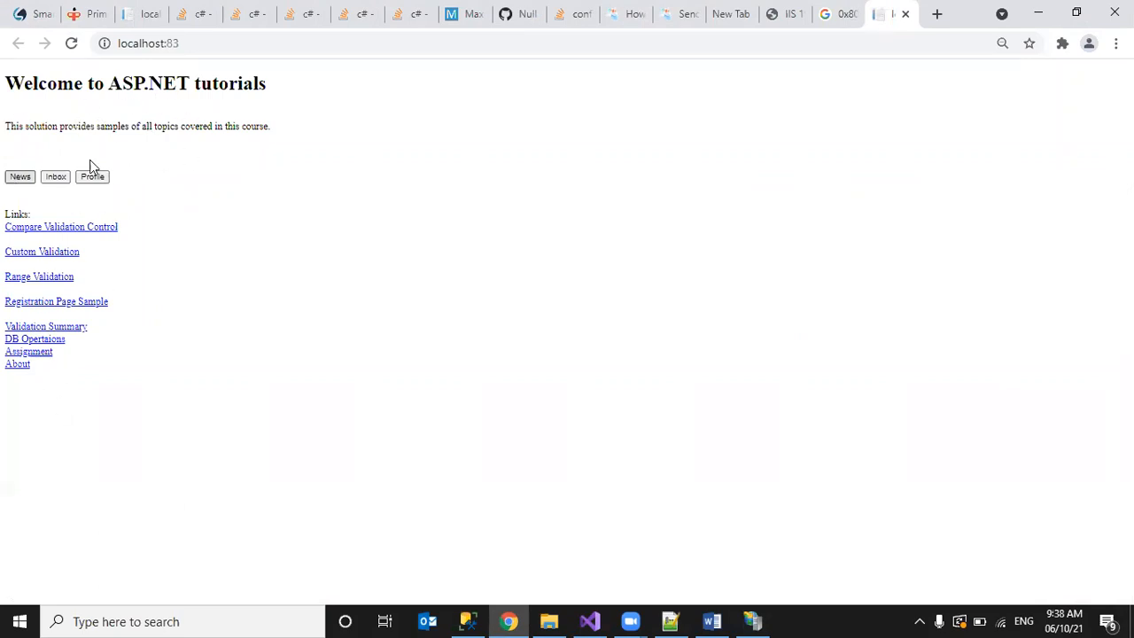
# Step: Compare the design of home.aspx in Visual Studio with the hosted home page in Chrome
pyautogui.click(605, 619)
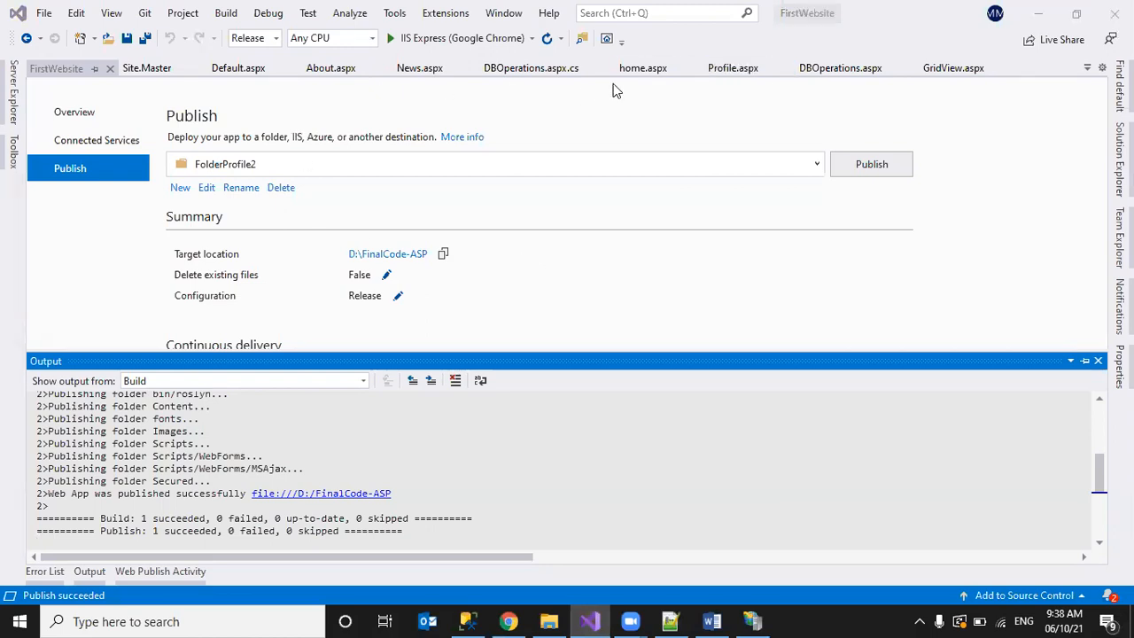
pyautogui.click(655, 68)
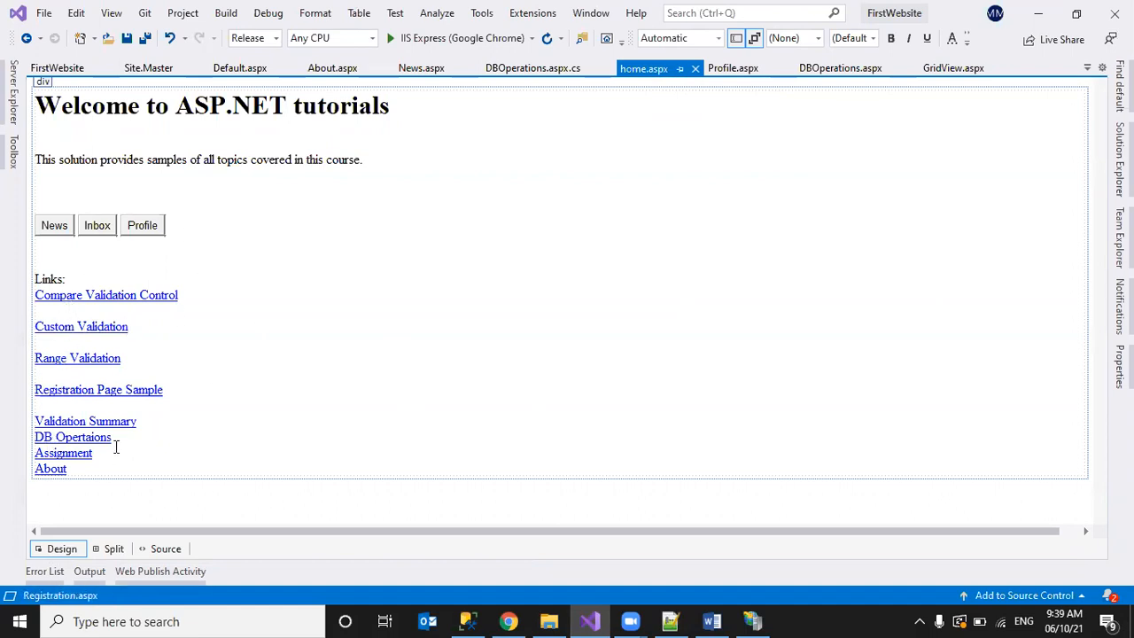
pyautogui.click(509, 620)
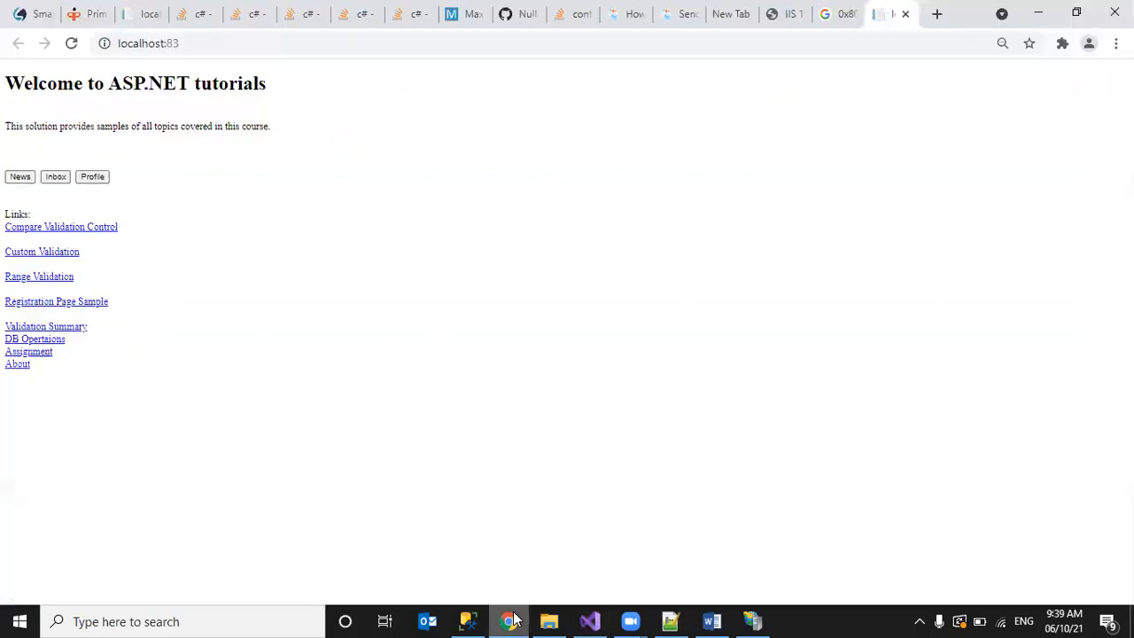
# Step: Check the hosted site's address, visit its News and Inbox pages, and return to the home page
pyautogui.click(142, 47)
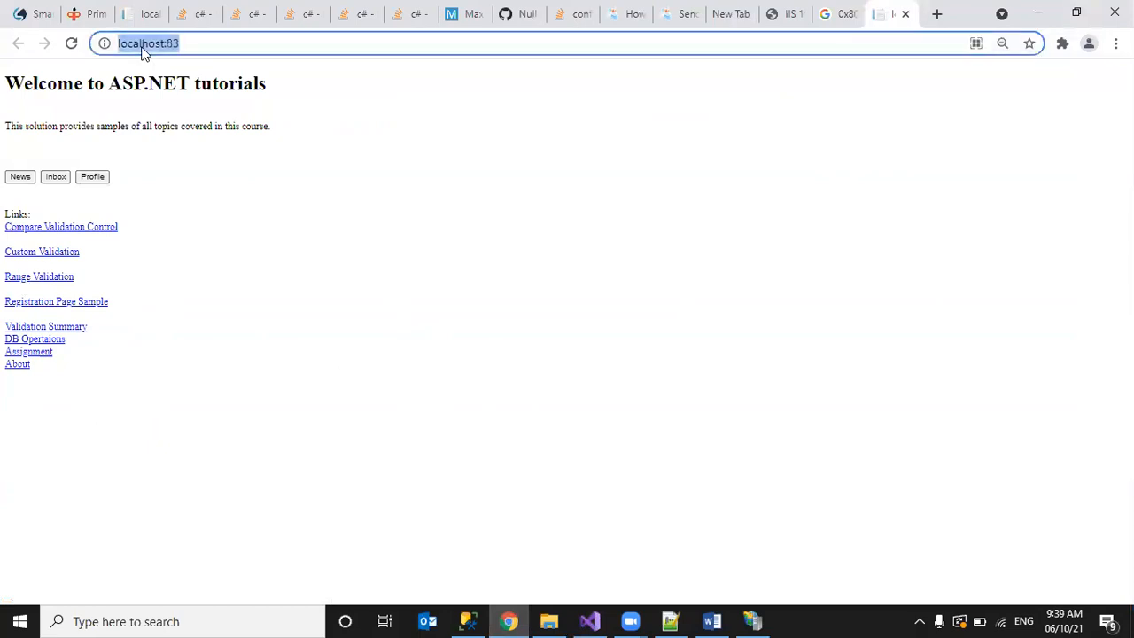
pyautogui.click(191, 42)
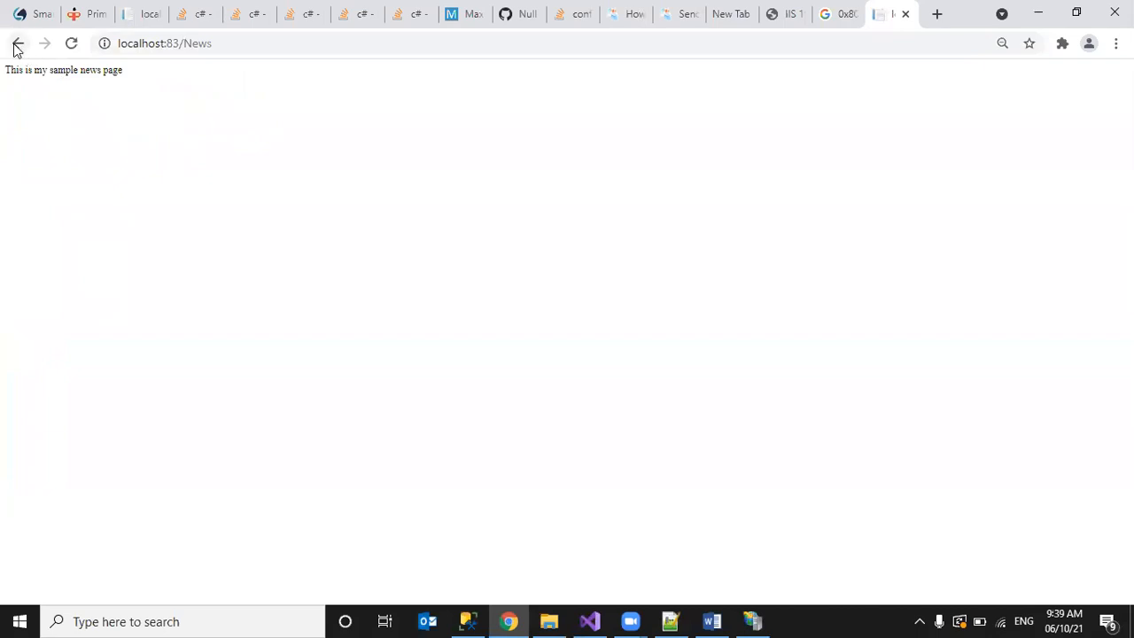
pyautogui.click(17, 44)
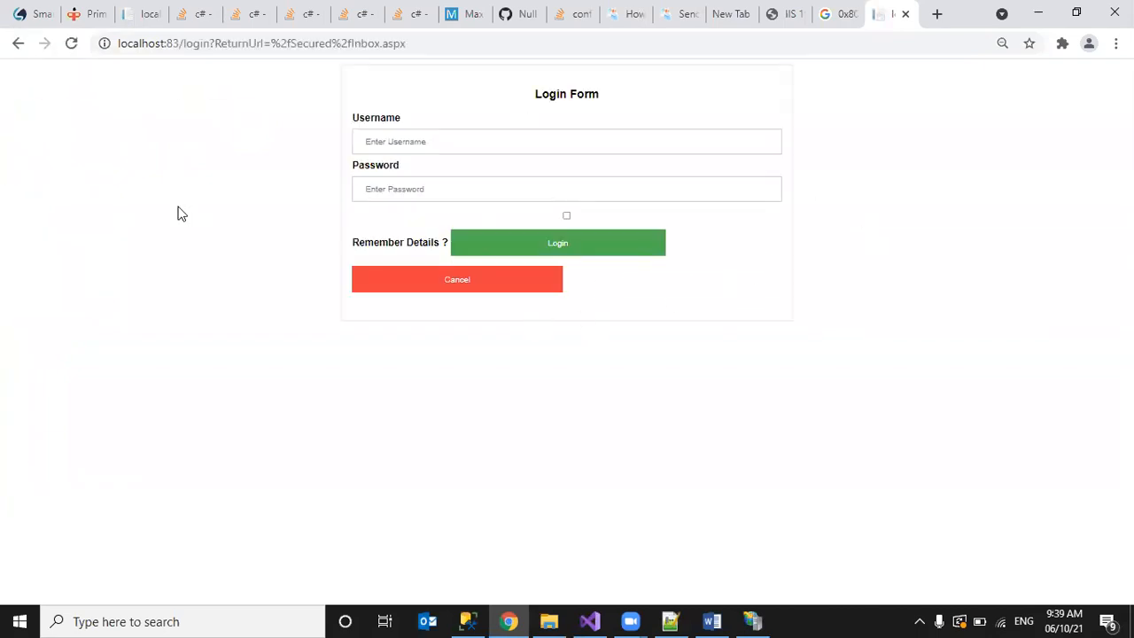
pyautogui.click(16, 44)
pyautogui.click(18, 44)
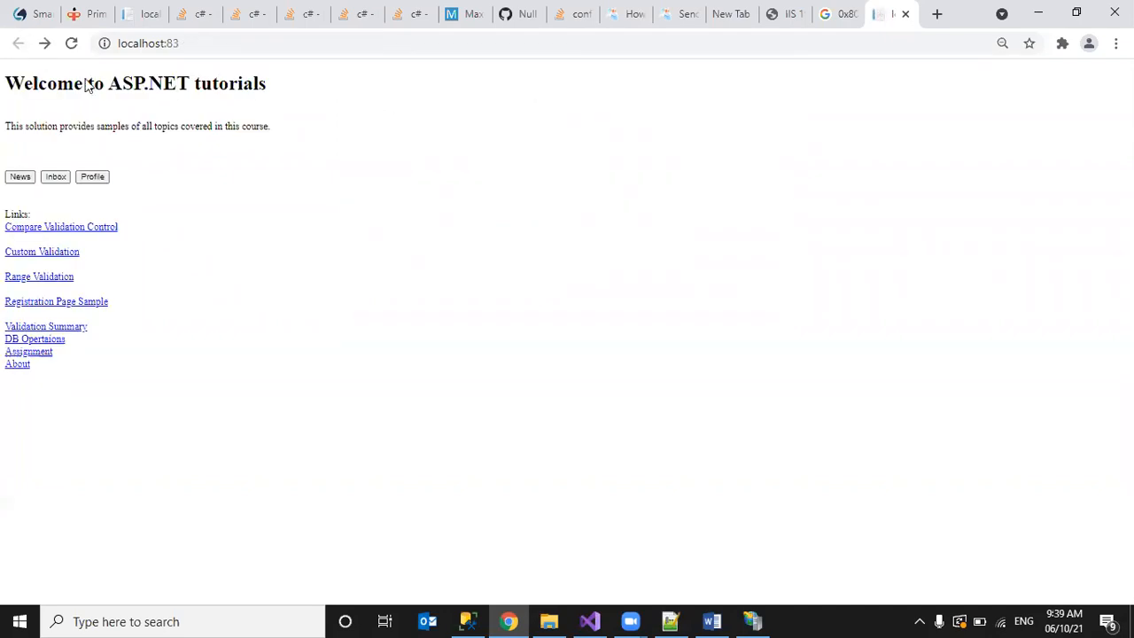
# Step: Visit the Custom Validation, Range Validation and Registration Page Sample links of the hosted site, returning to the home page after each
pyautogui.click(52, 257)
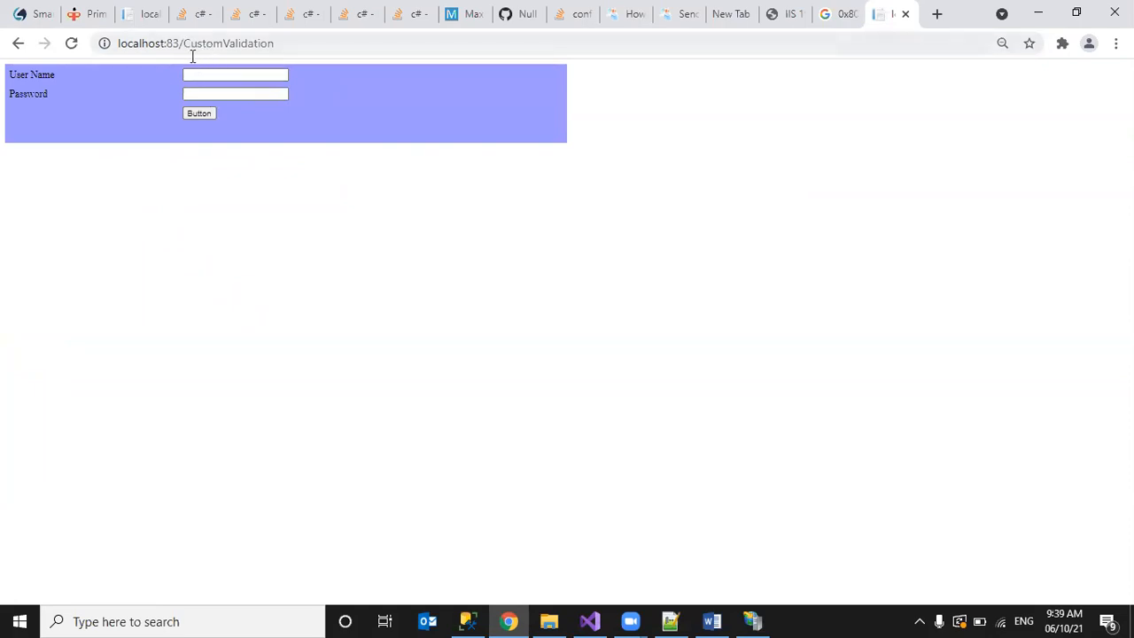
pyautogui.click(18, 45)
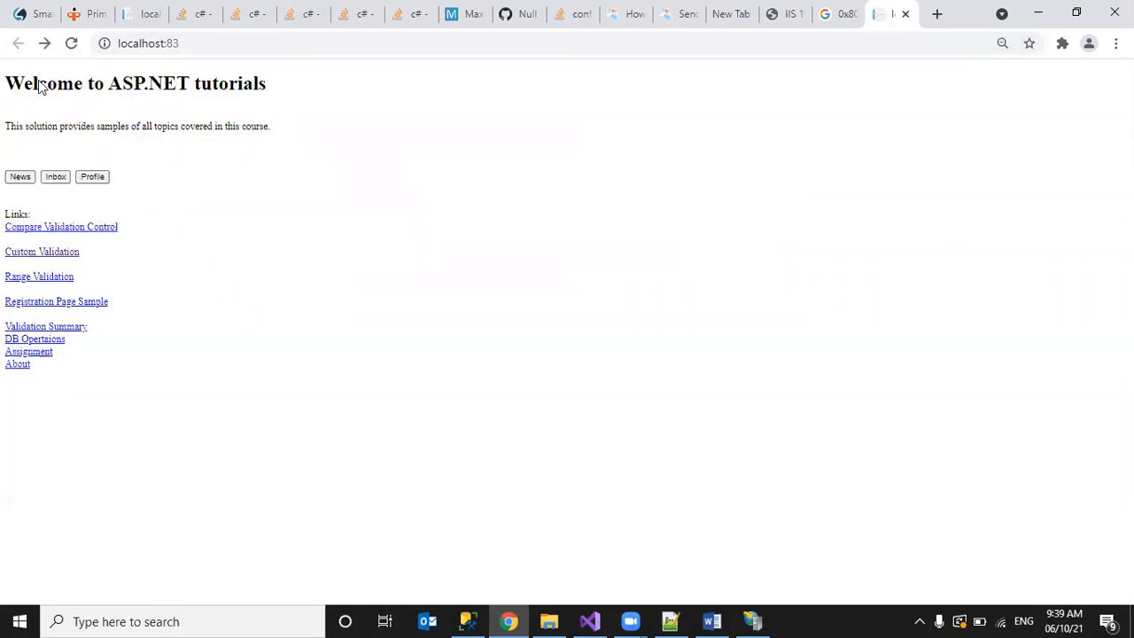
pyautogui.click(46, 275)
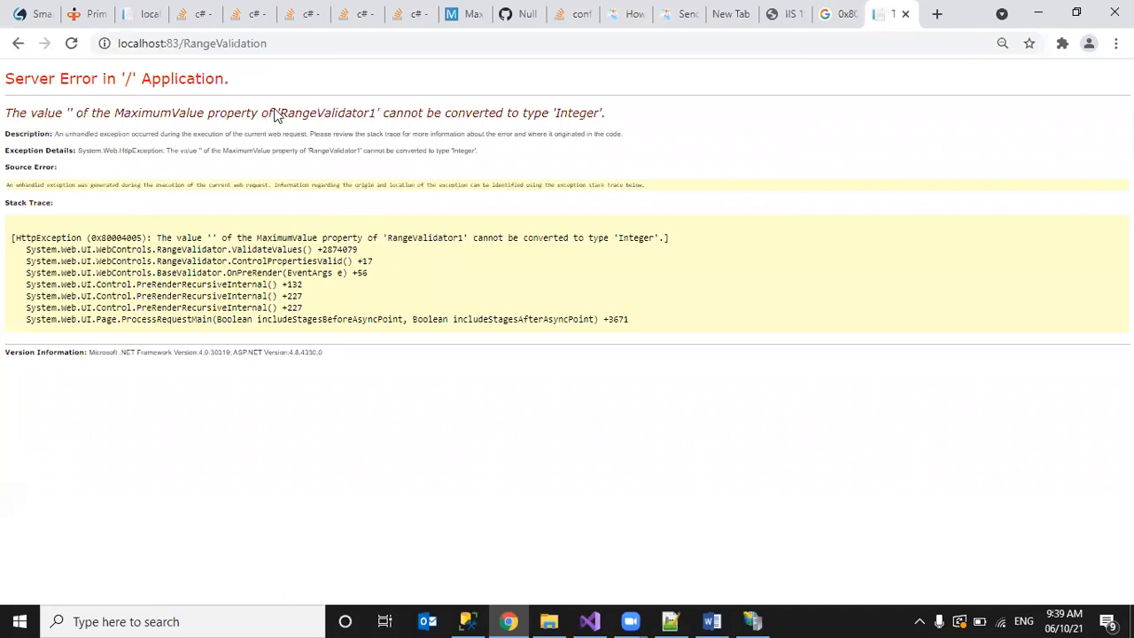
pyautogui.click(18, 43)
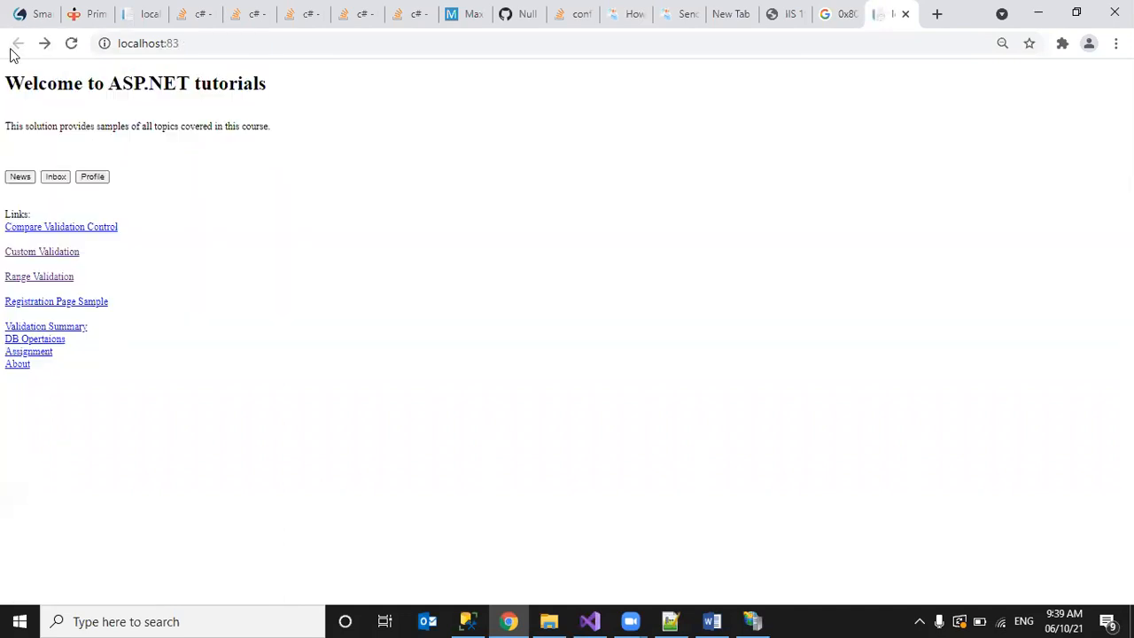
pyautogui.click(35, 305)
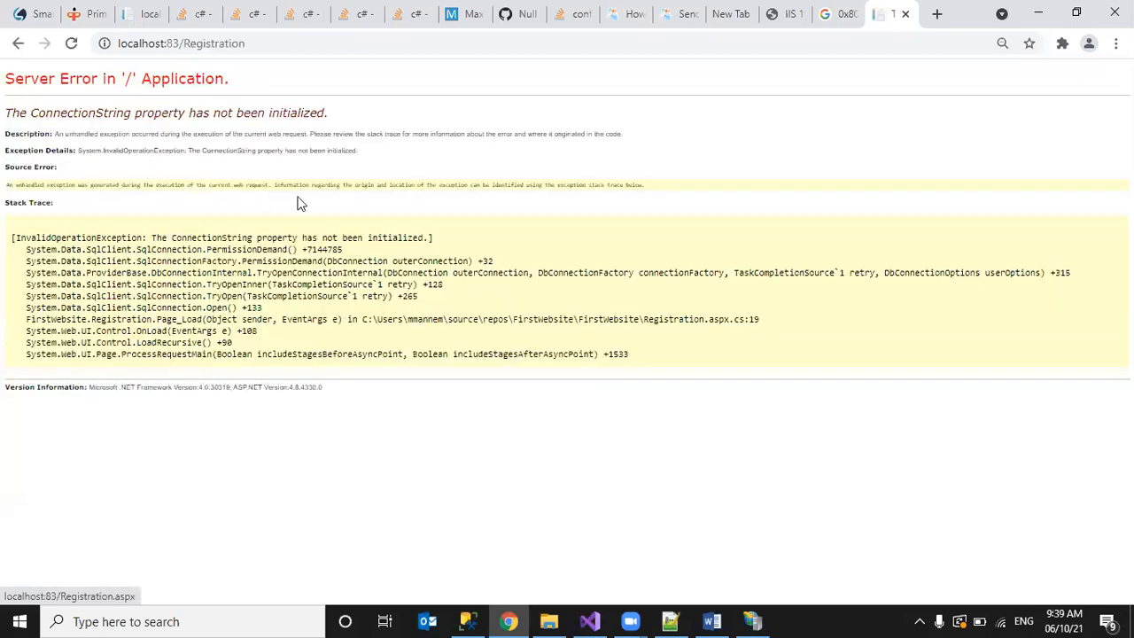
pyautogui.click(18, 43)
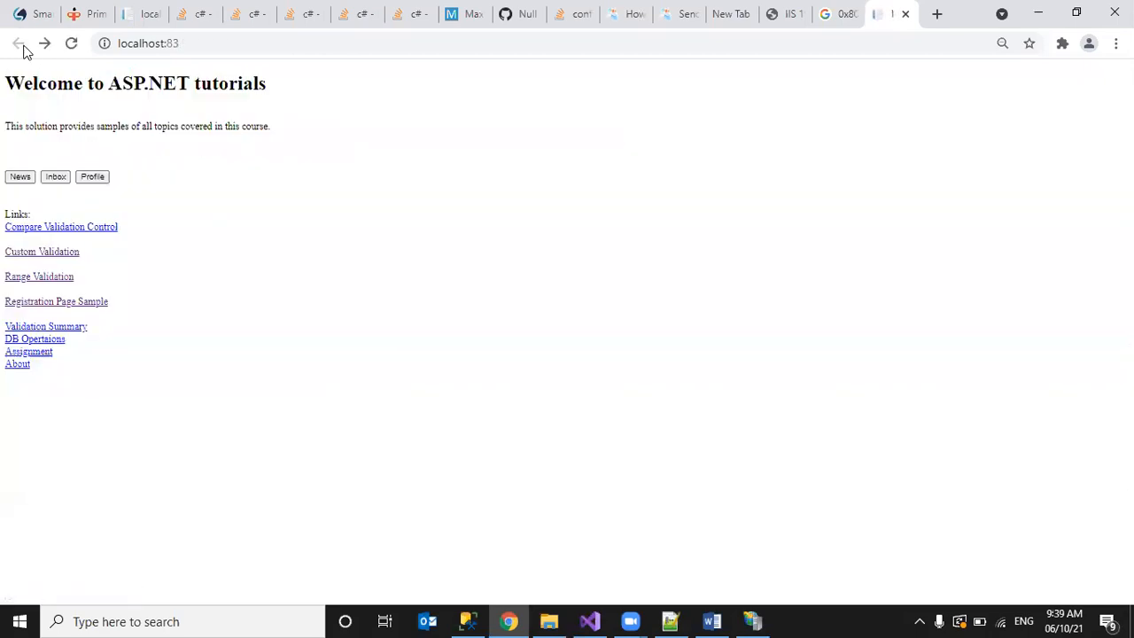
# Step: Test the Validation Summary page by choosing a candidate and requesting the result without a hall ticket, and return to the home page
pyautogui.click(53, 328)
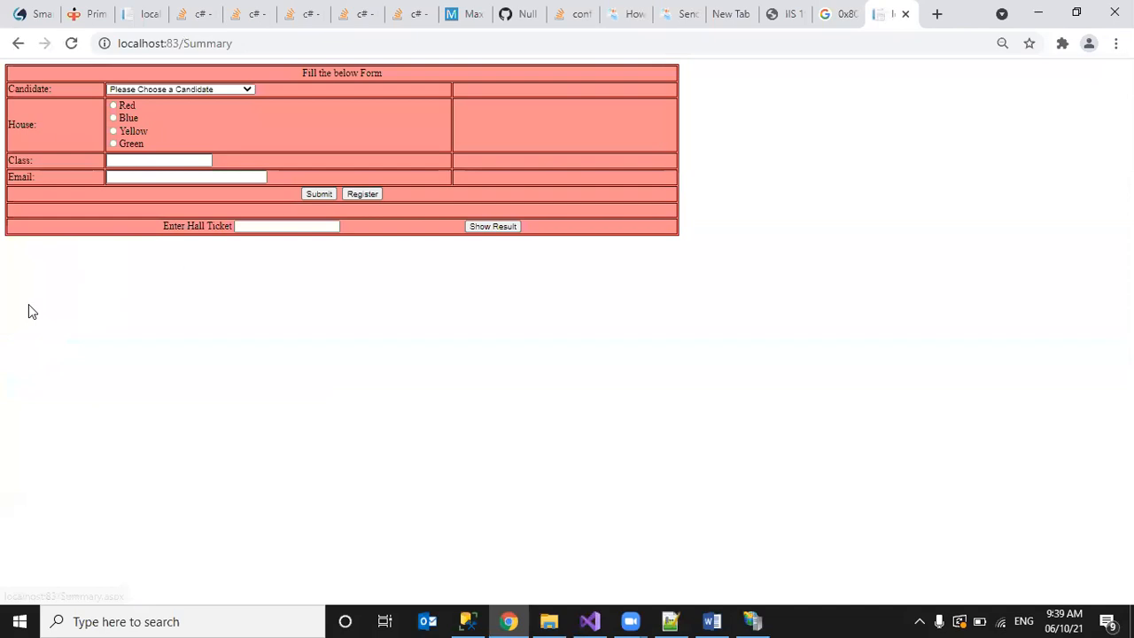
pyautogui.click(248, 90)
pyautogui.click(211, 113)
pyautogui.moveTo(357, 97); pyautogui.dragTo(273, 177)
pyautogui.click(257, 177)
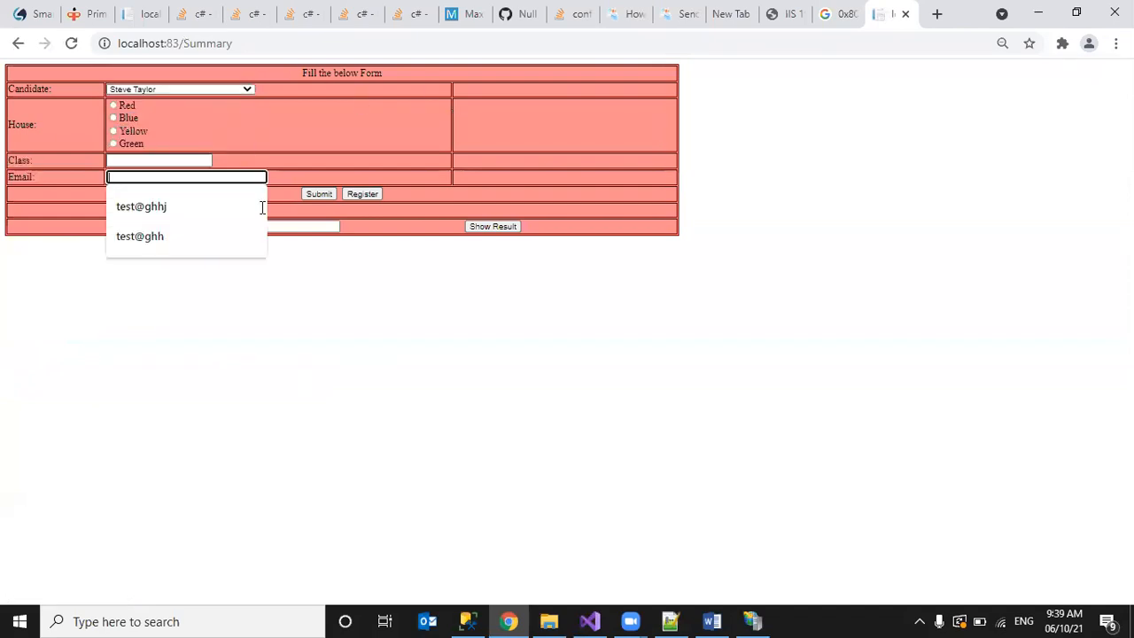
pyautogui.click(509, 227)
pyautogui.press('Return')
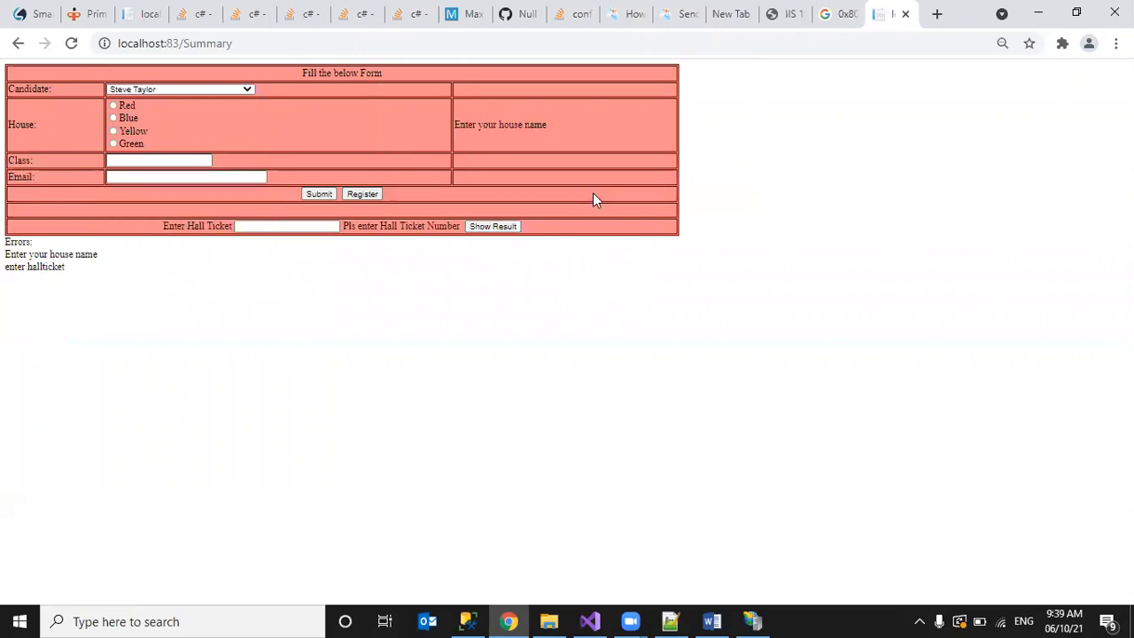
pyautogui.click(16, 44)
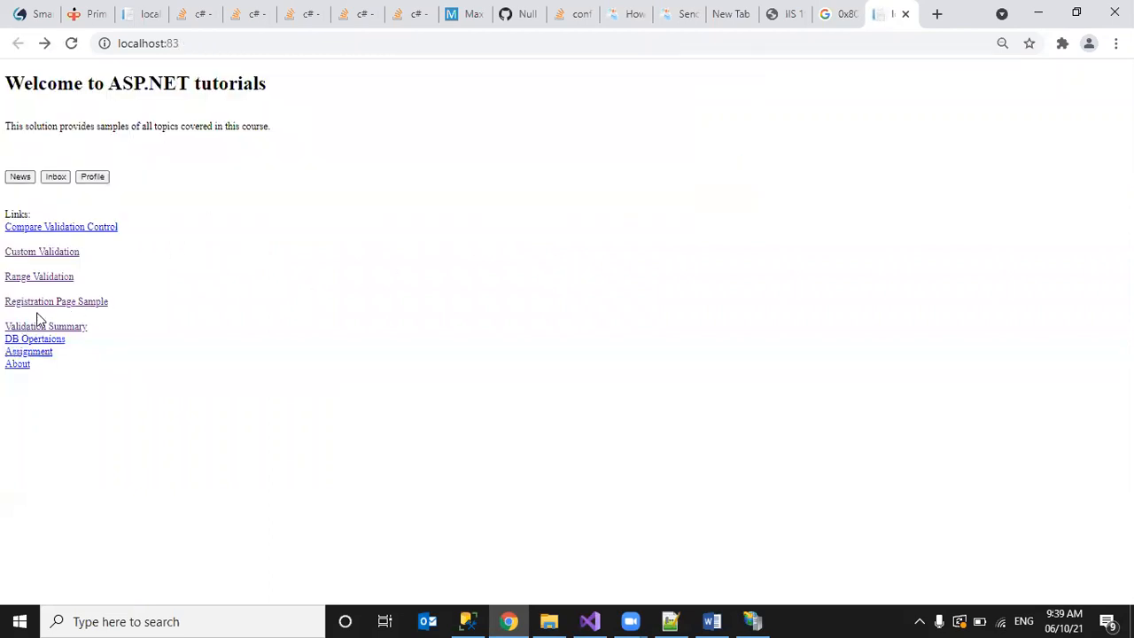
# Step: Visit the hosted site's DB Operations and Assignment pages, returning to the home page after each
pyautogui.click(40, 345)
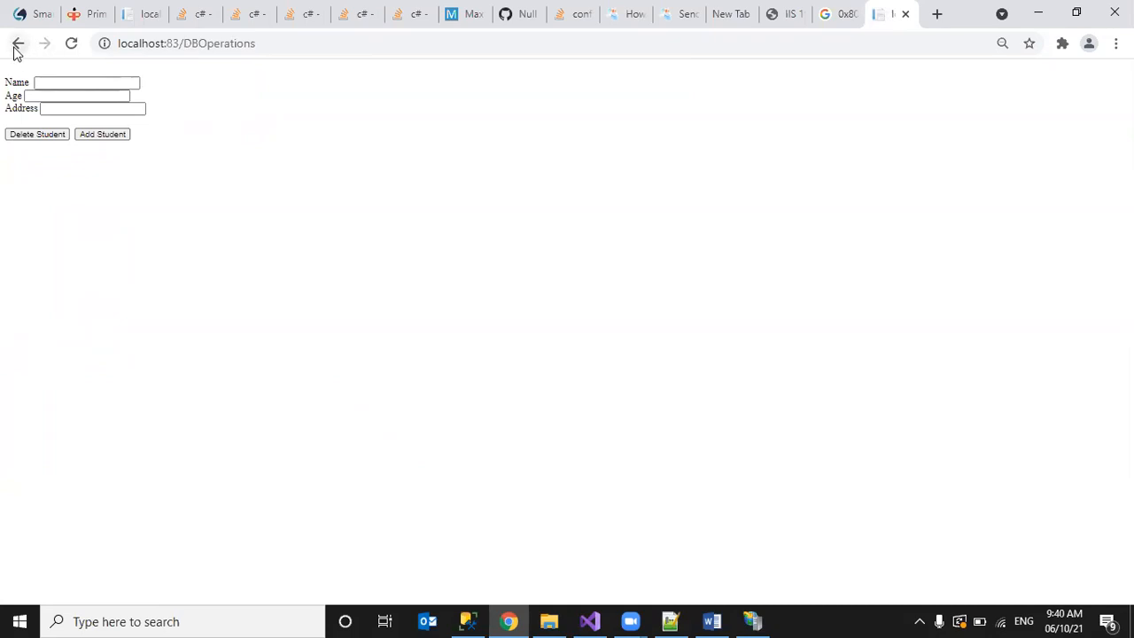
pyautogui.click(16, 46)
pyautogui.click(33, 352)
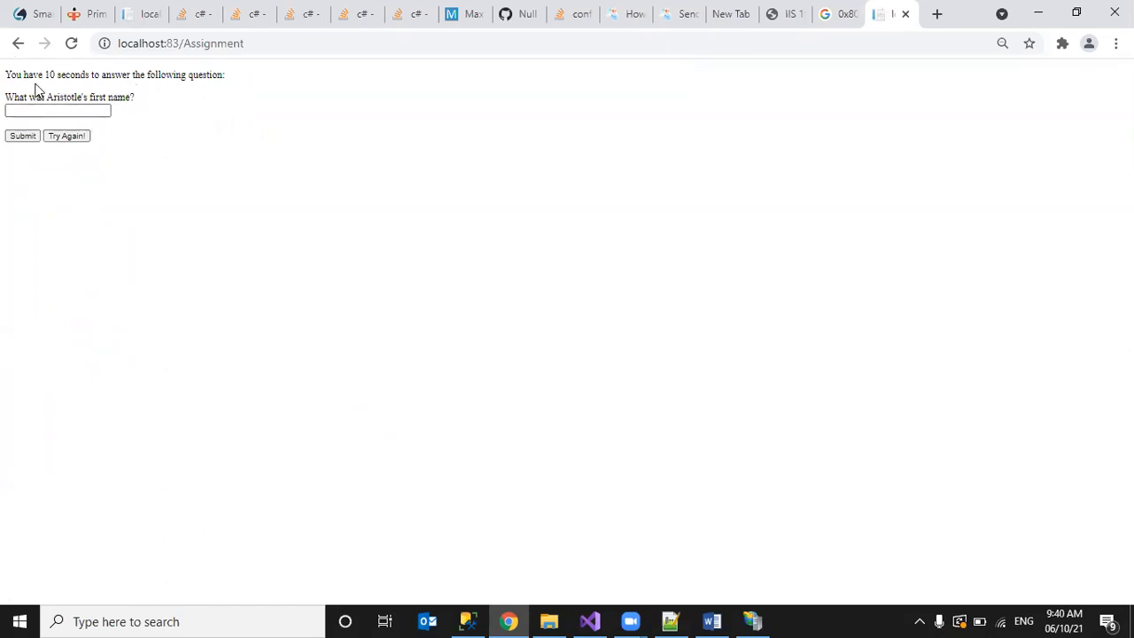
pyautogui.click(15, 44)
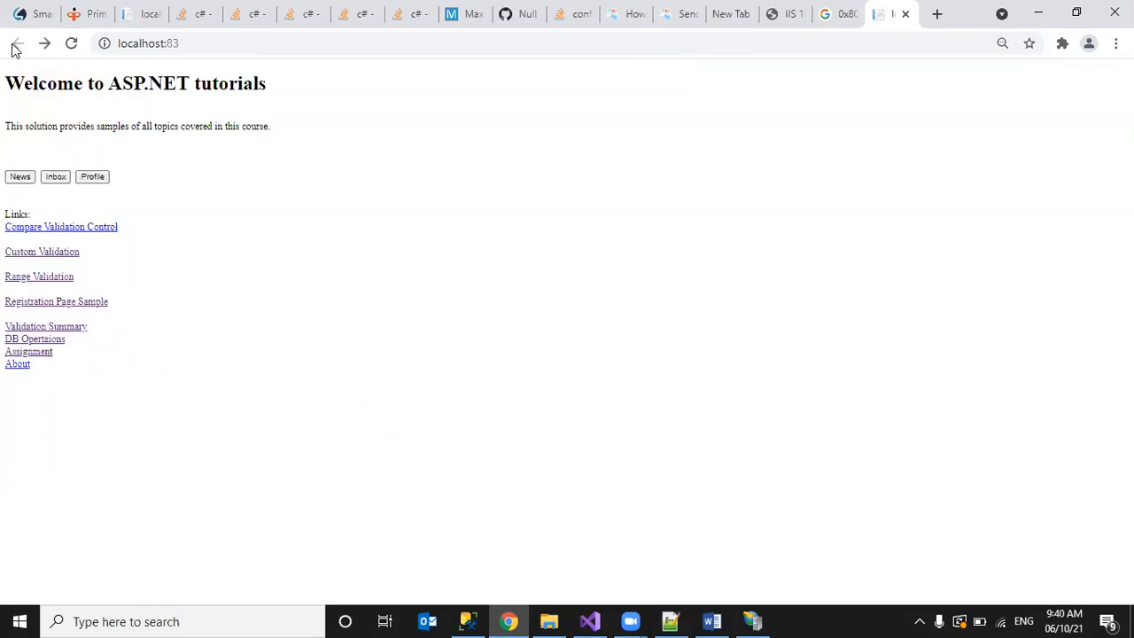
# Step: Visit the About page and test its Home, Contact, About and site title navigation links, ending on the home page
pyautogui.click(21, 366)
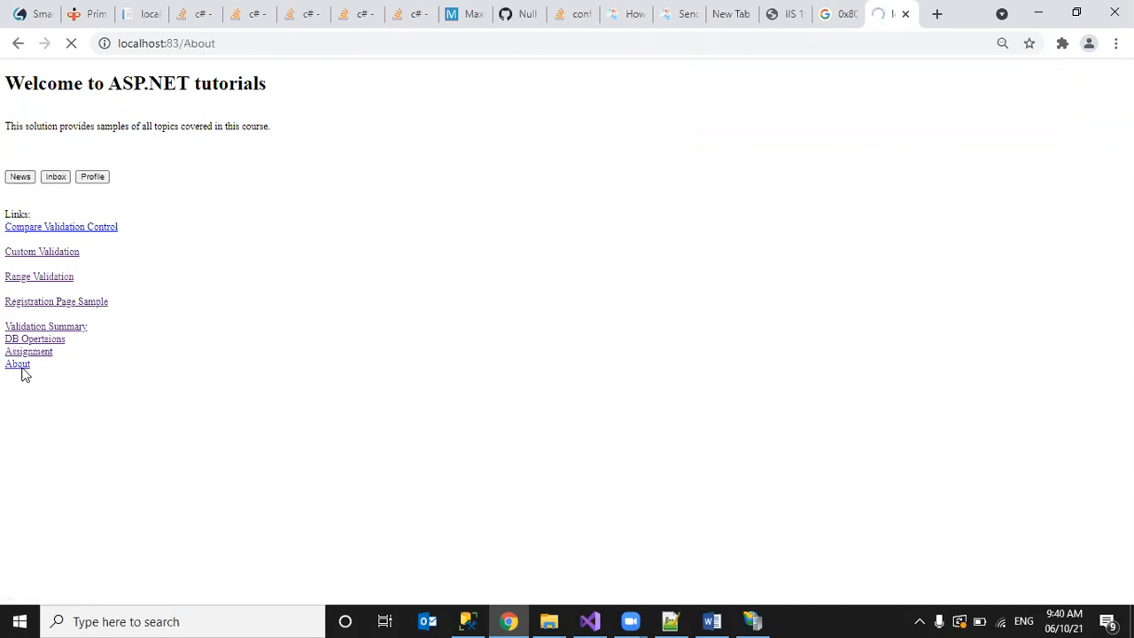
pyautogui.click(320, 78)
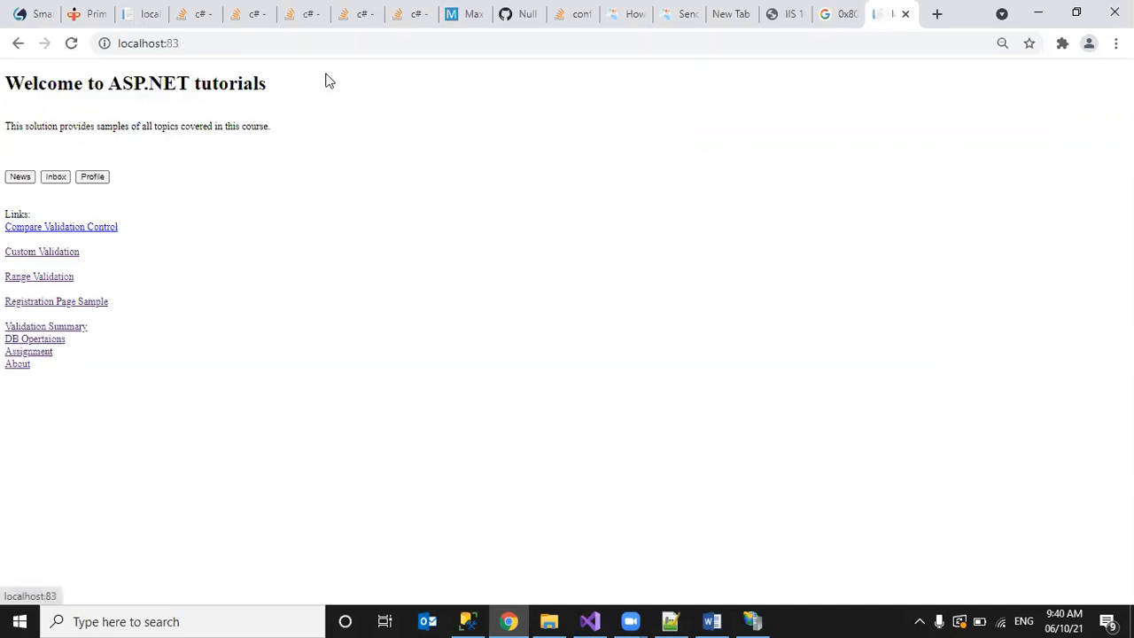
pyautogui.click(17, 44)
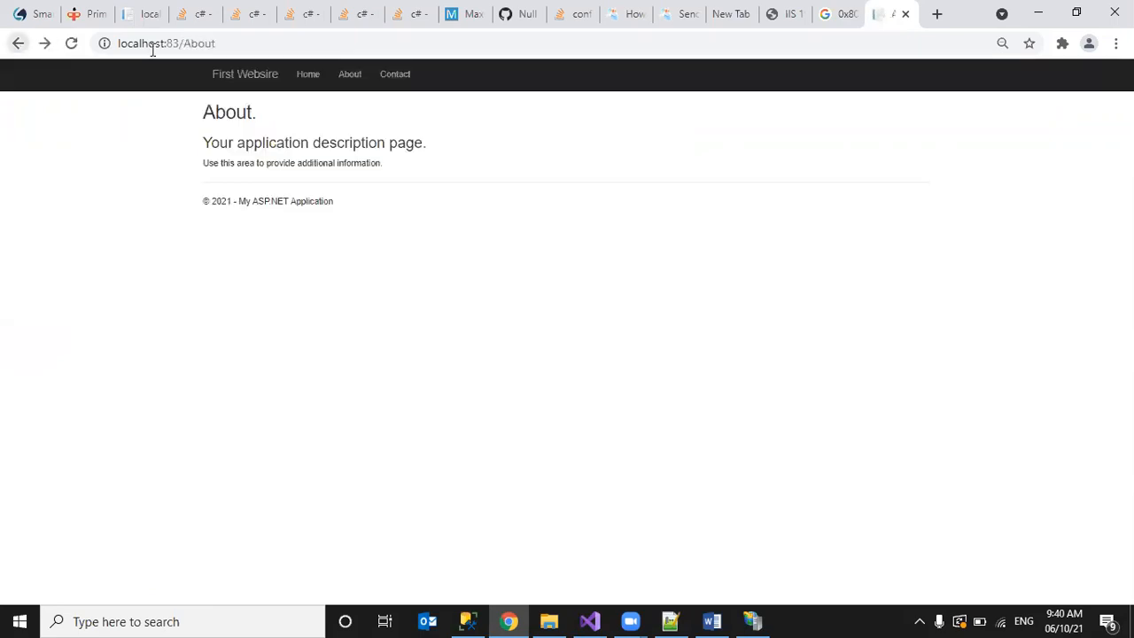
pyautogui.click(396, 76)
pyautogui.click(346, 78)
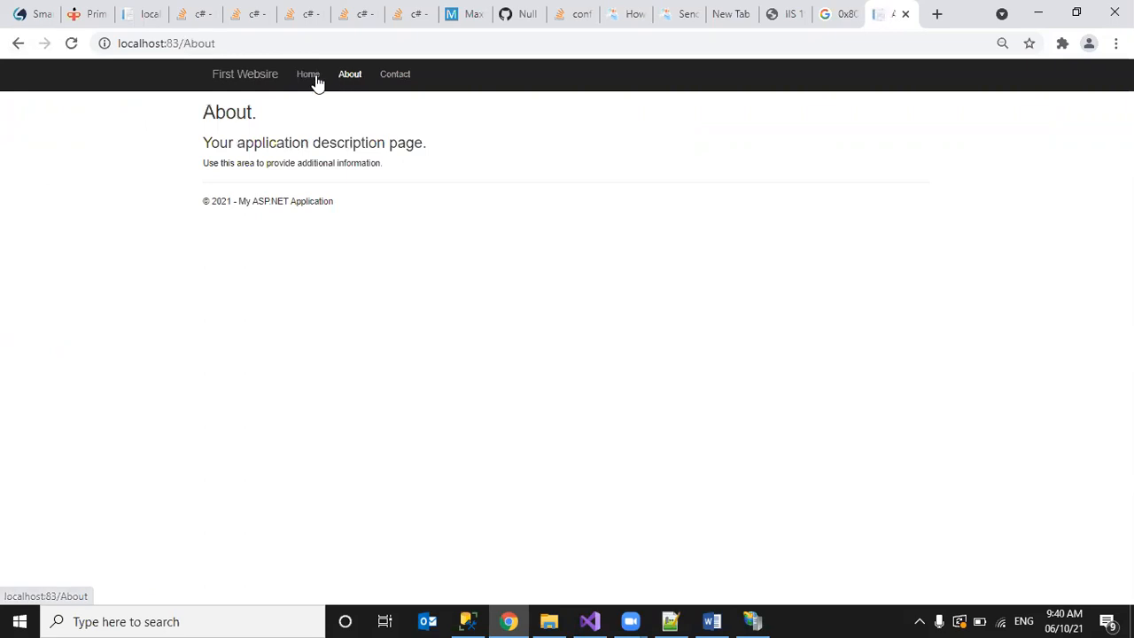
pyautogui.click(258, 78)
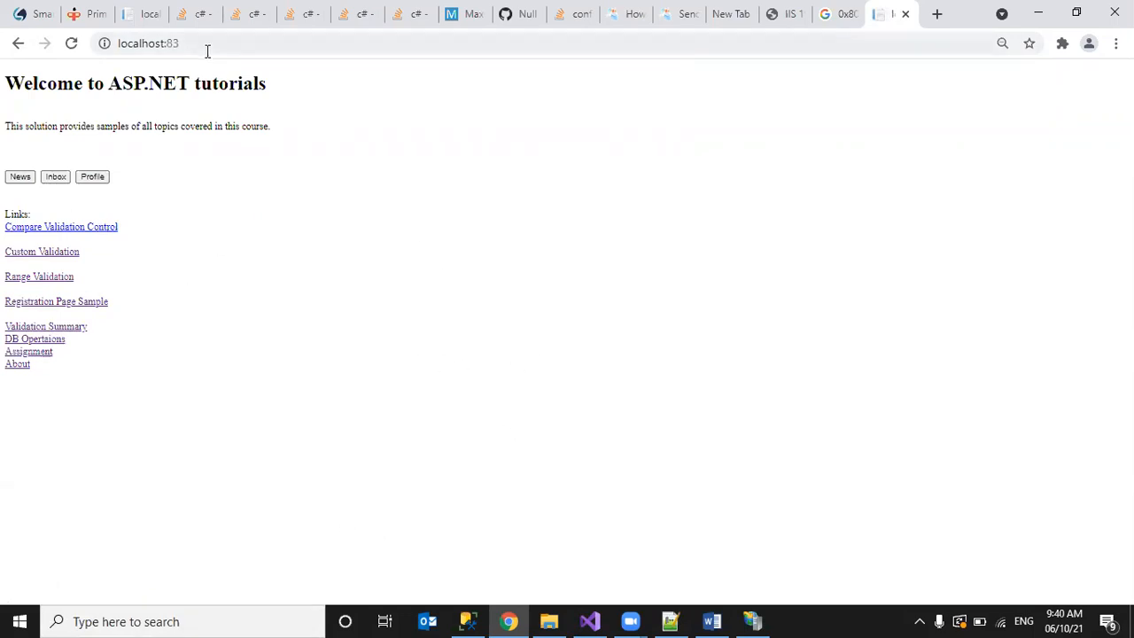
# Step: View home.aspx in Visual Studio, and examine the host name and port in the hosted site's address in Chrome
pyautogui.click(589, 621)
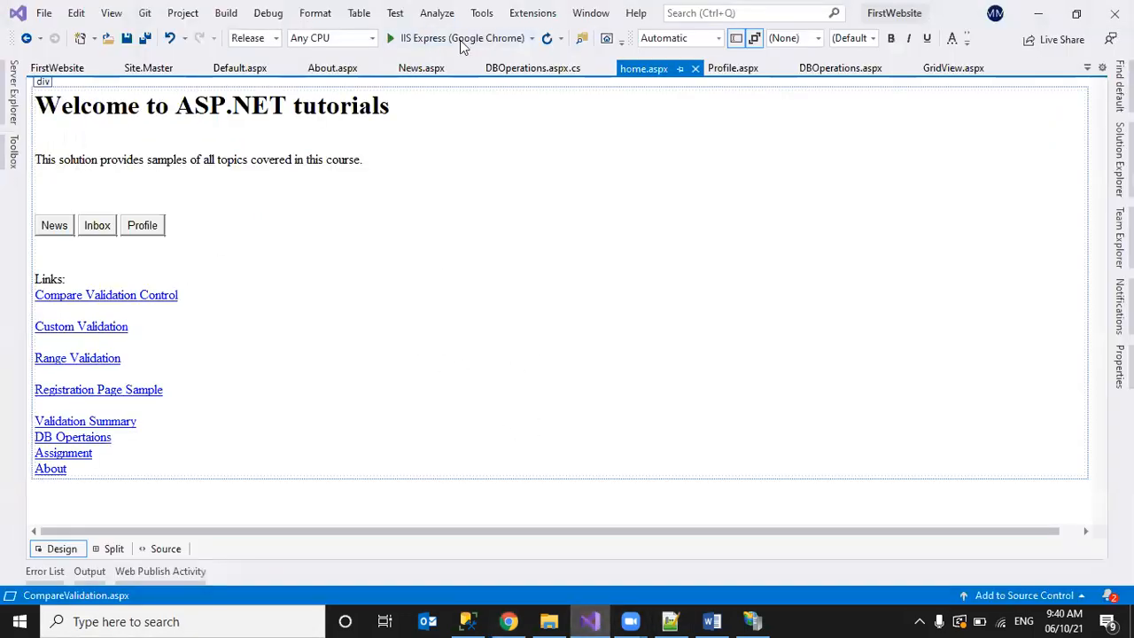
pyautogui.click(1038, 13)
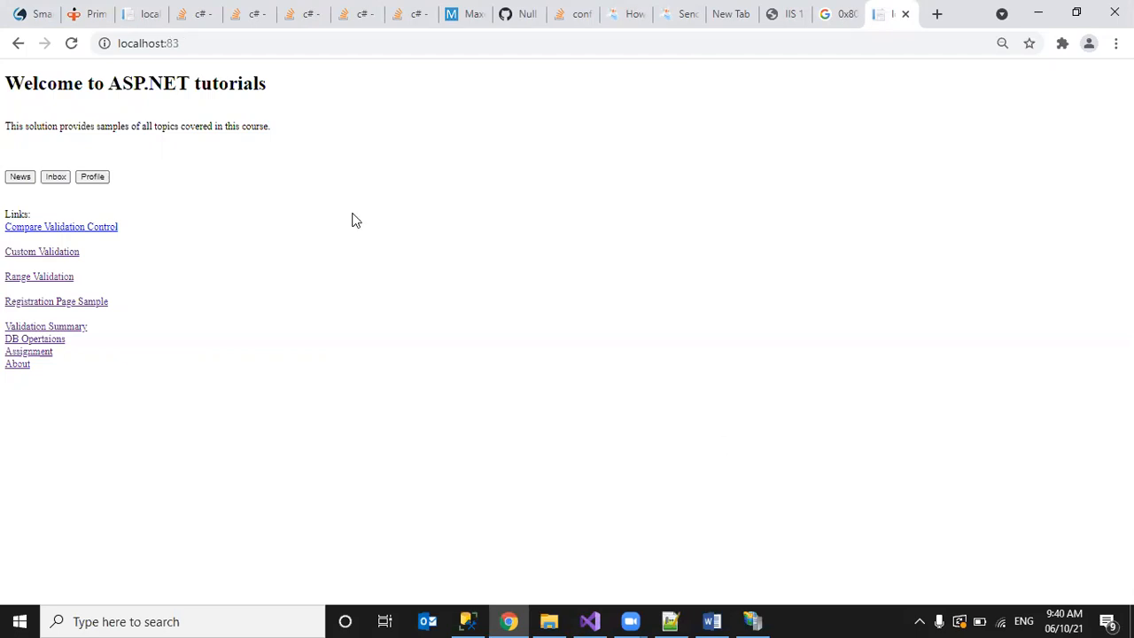
pyautogui.click(183, 44)
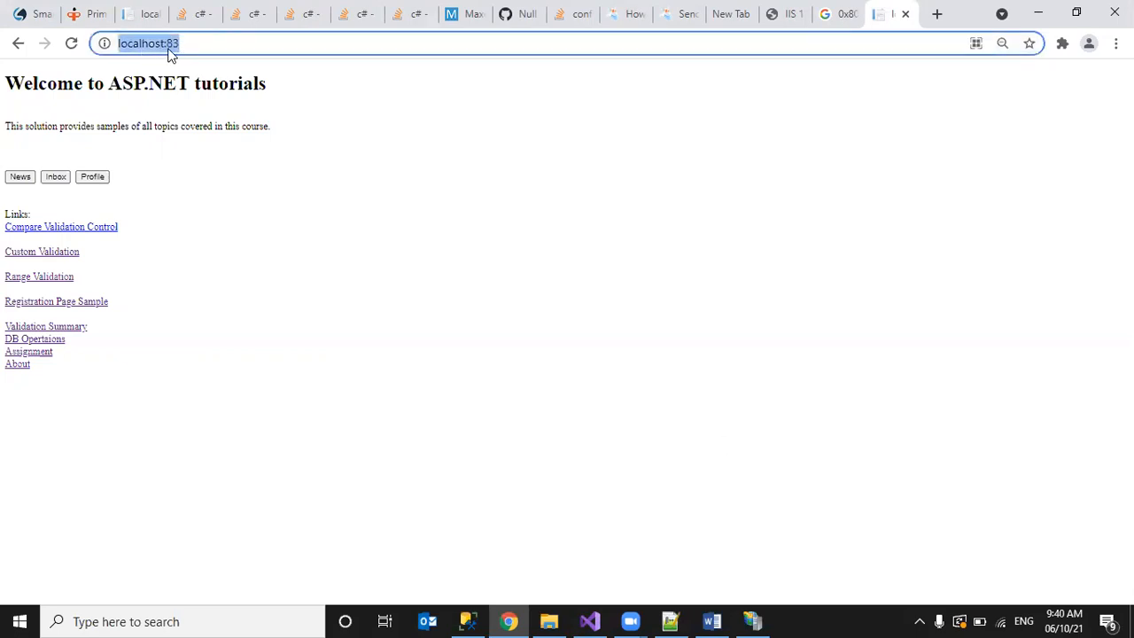
pyautogui.click(795, 268)
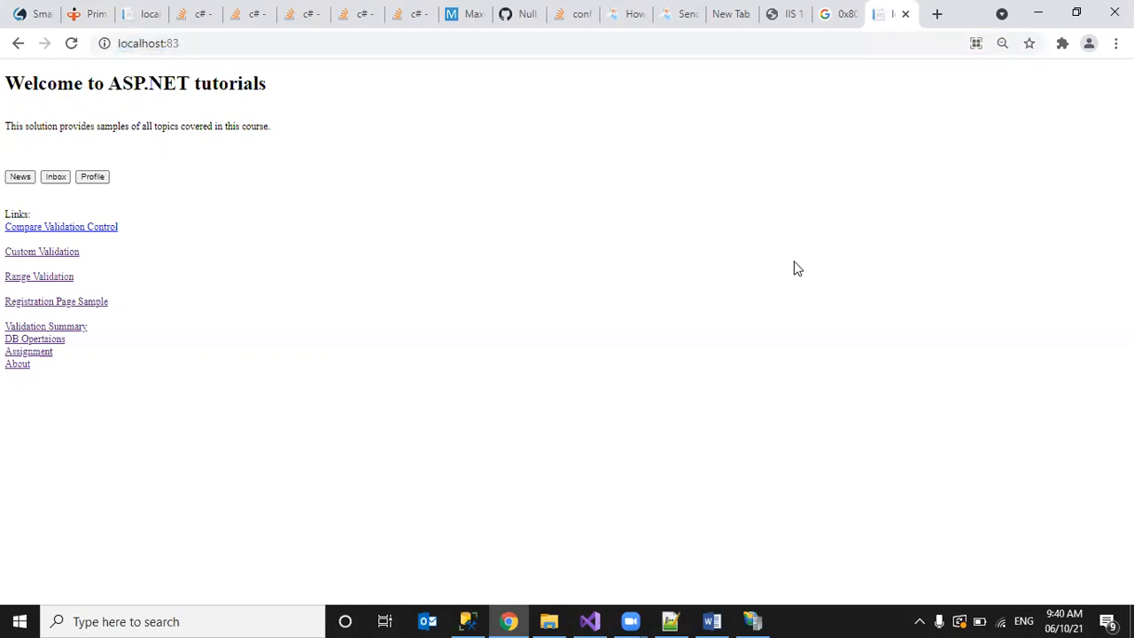
pyautogui.click(208, 45)
pyautogui.doubleClick(140, 51)
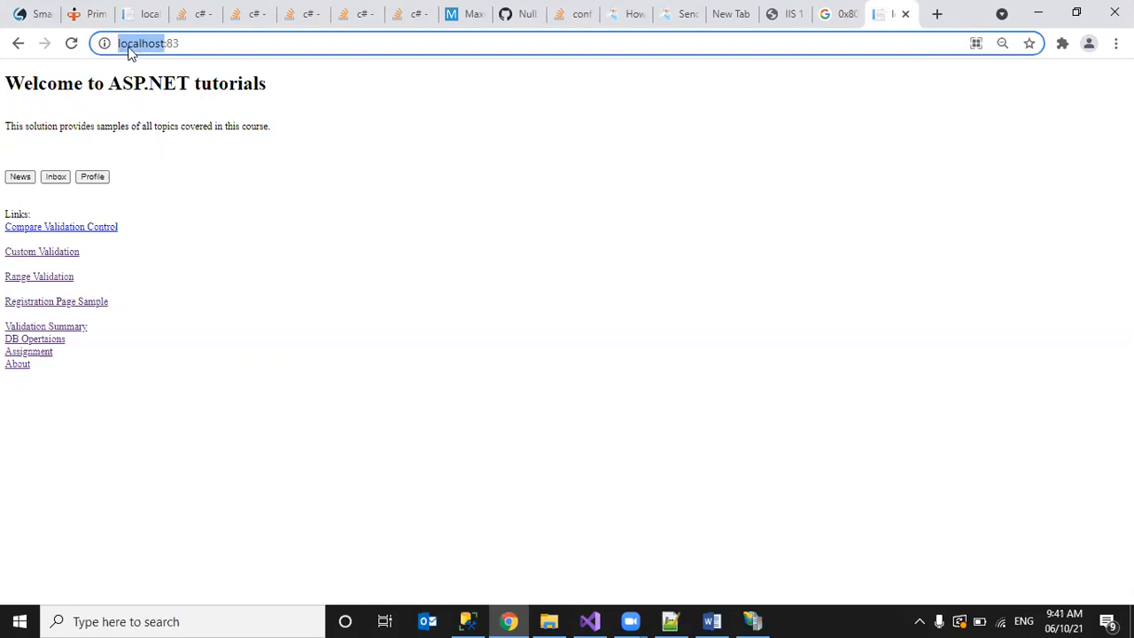
pyautogui.tripleClick(209, 39)
# Step: Switch to IIS Manager, review the freshers site's name and physical path in its advanced settings, and close them
pyautogui.click(753, 621)
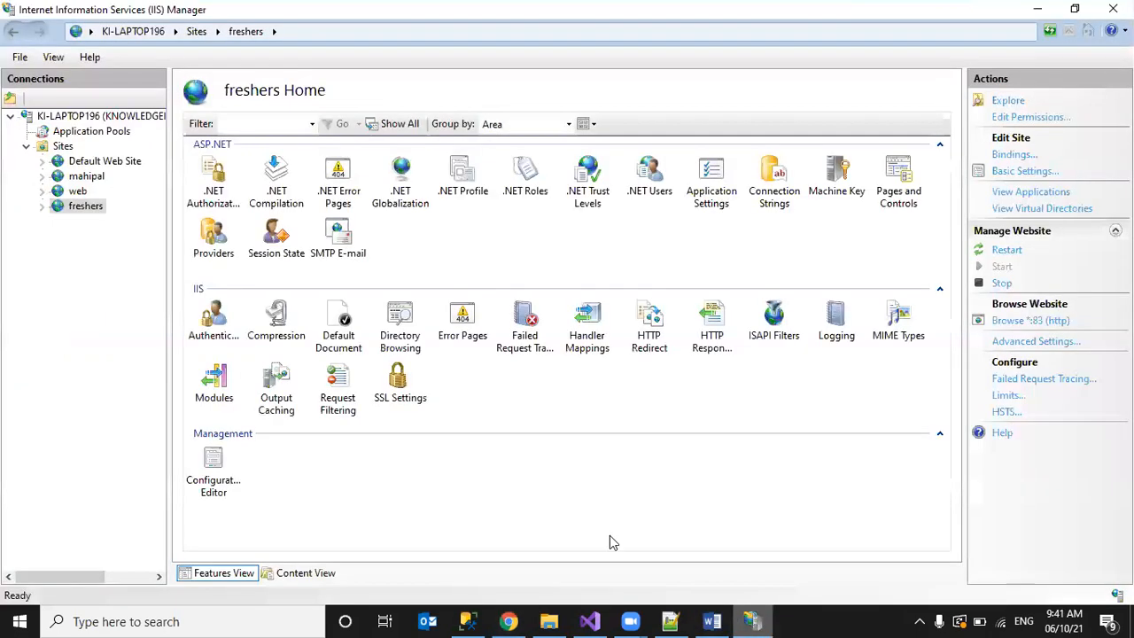
pyautogui.rightClick(80, 207)
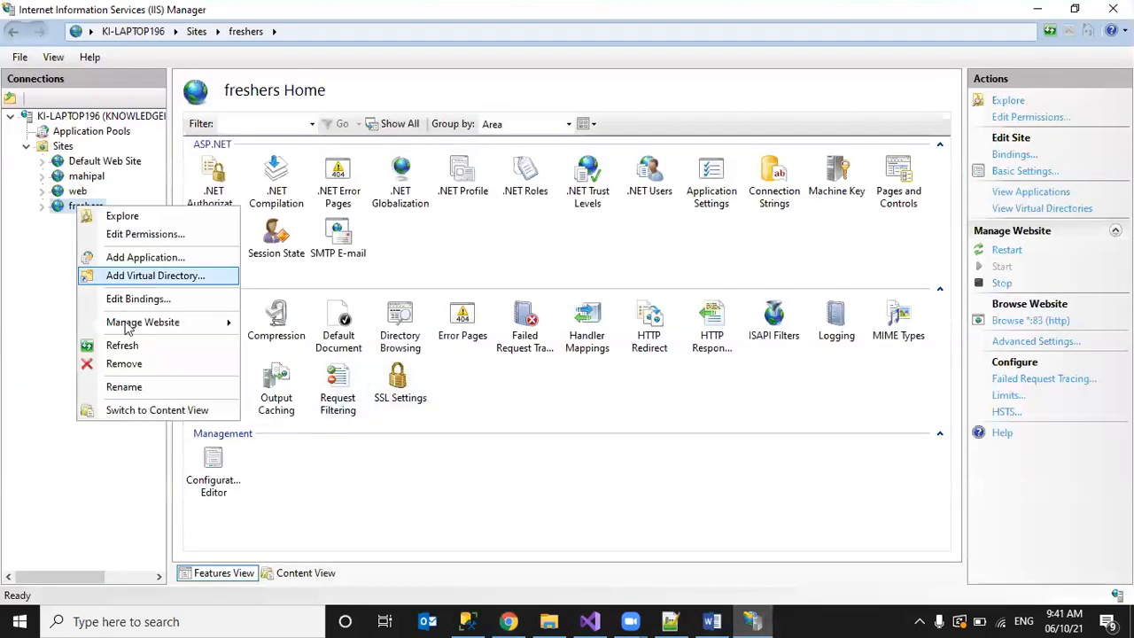
pyautogui.moveTo(152, 330)
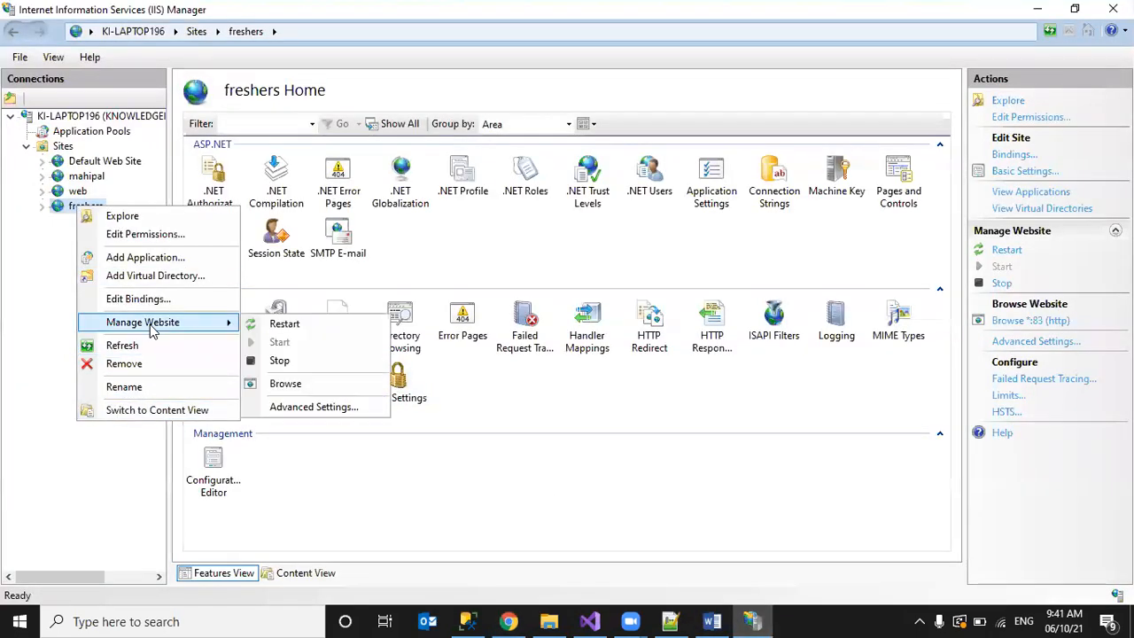
pyautogui.click(285, 409)
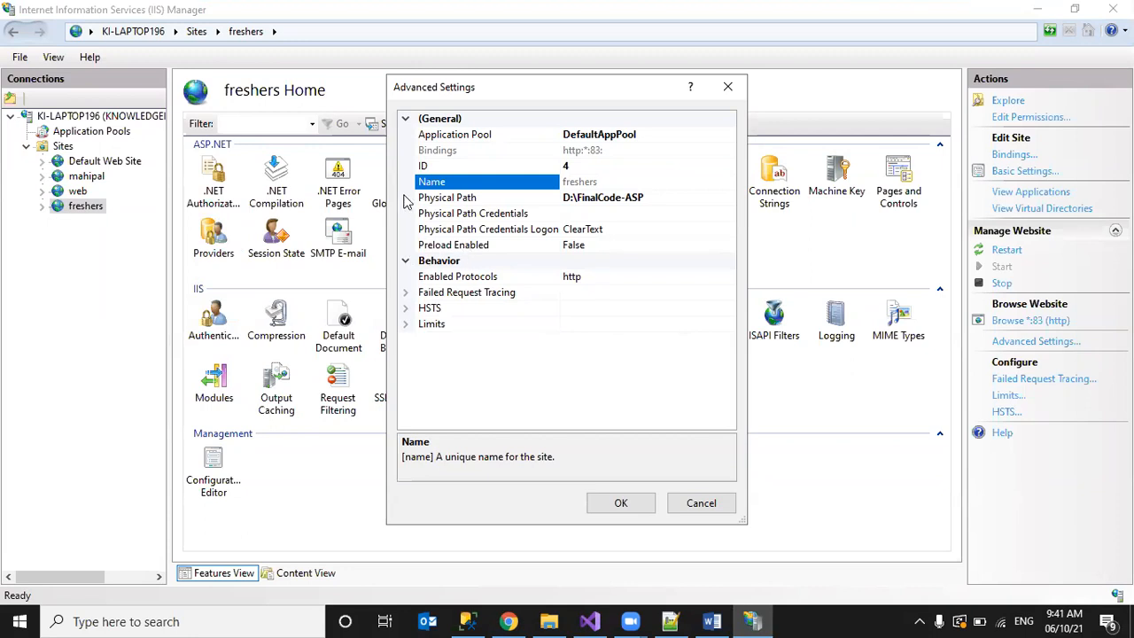
pyautogui.hotkey('alt', 'Tab')
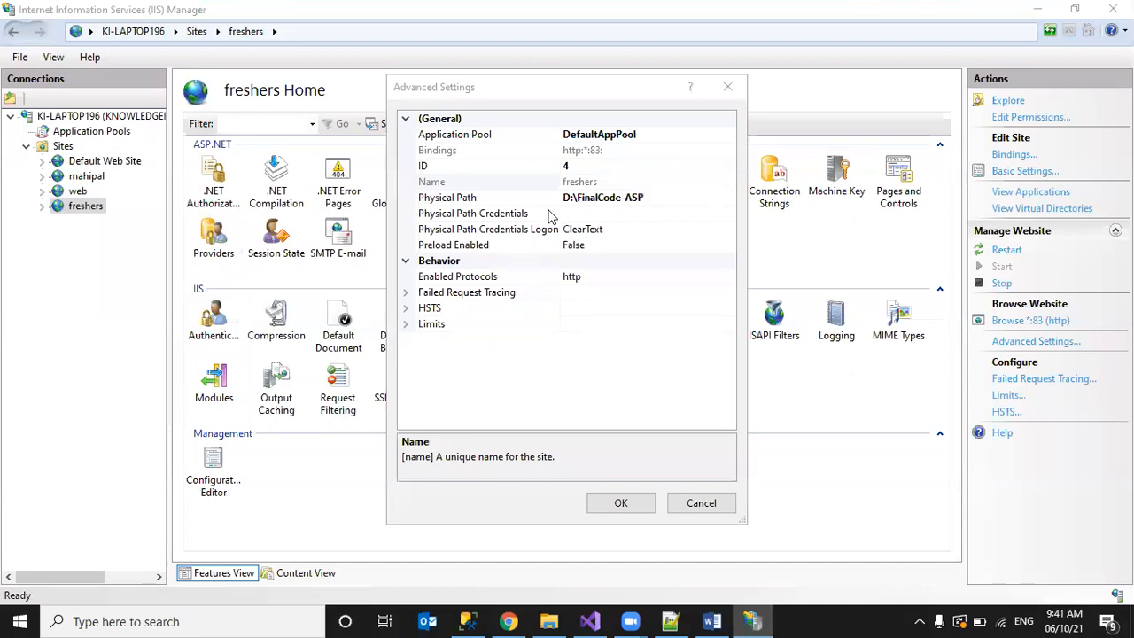
pyautogui.click(726, 86)
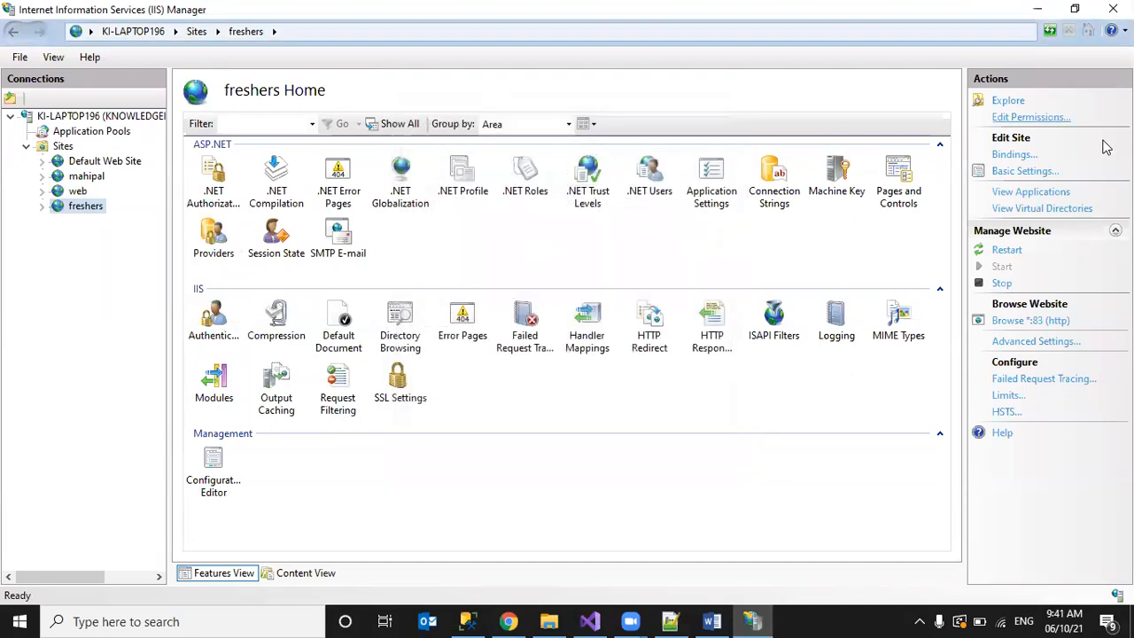
# Step: Review the http binding of the freshers site, close the site bindings, and return to the hosted page in Chrome
pyautogui.click(1018, 158)
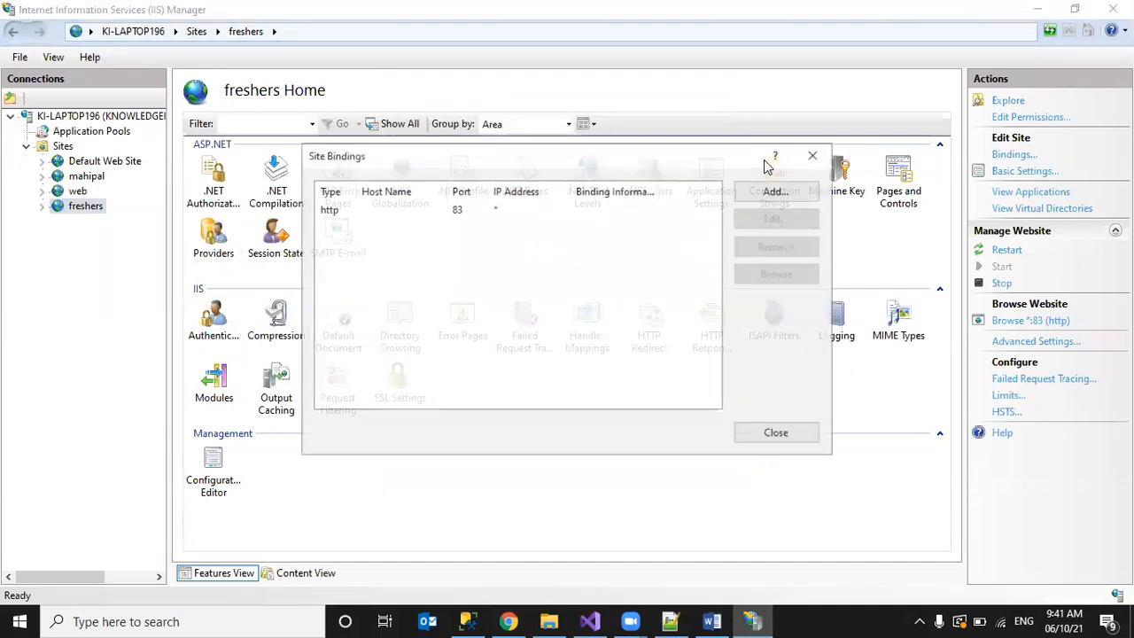
pyautogui.click(385, 213)
pyautogui.click(769, 439)
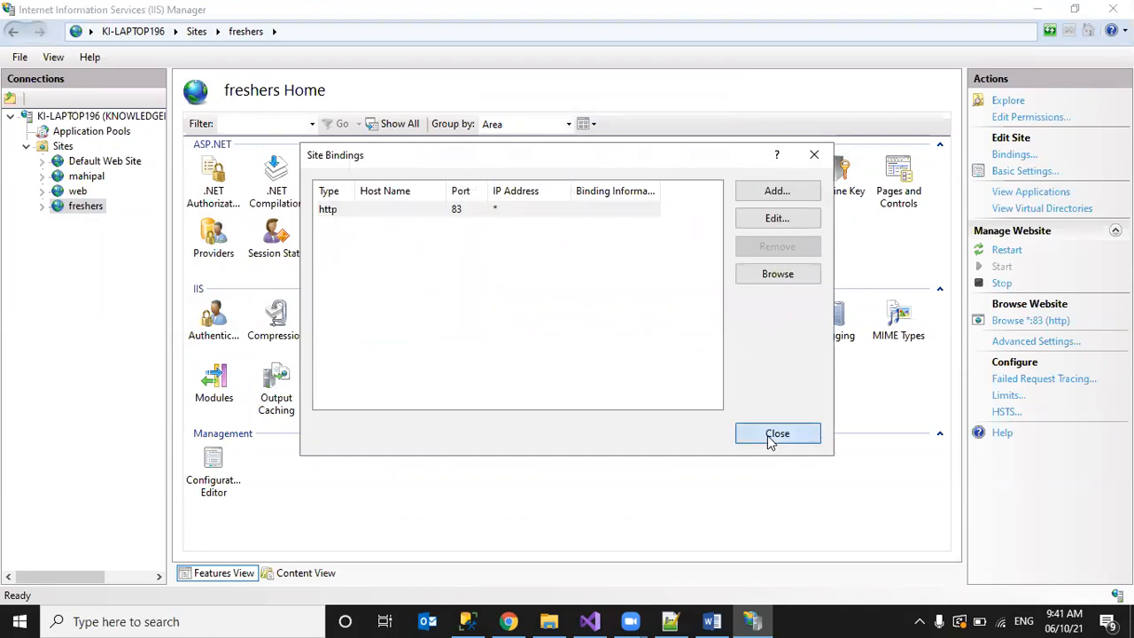
pyautogui.click(1038, 12)
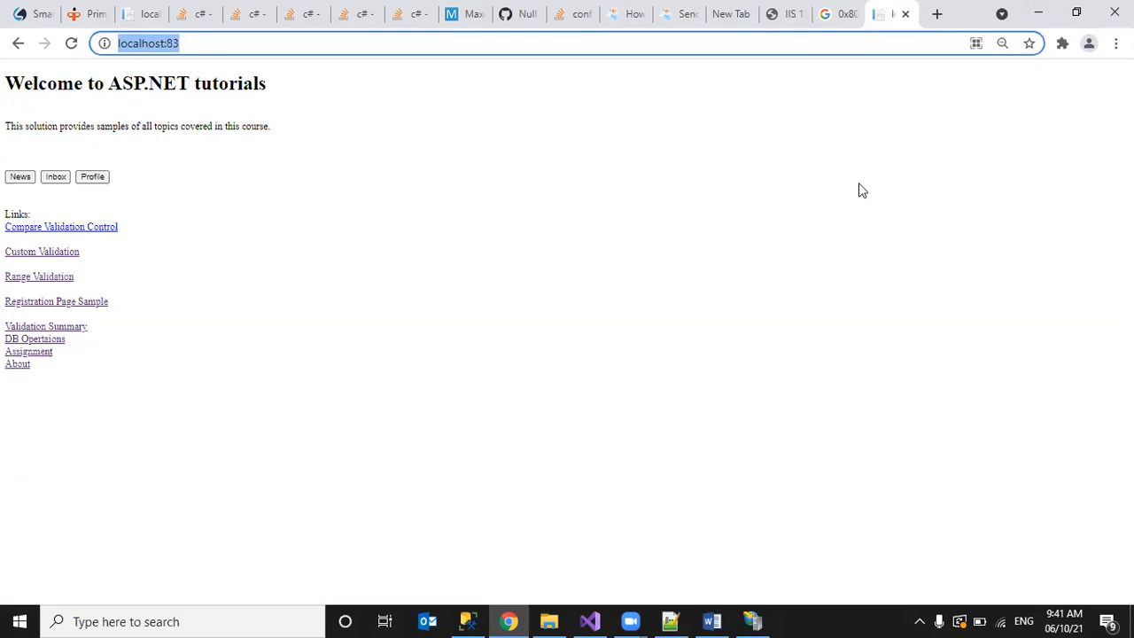
# Step: Switch to the FirstWebsite project in Visual Studio and return to the hosted home page in Chrome
pyautogui.hotkey('alt', 'Tab')
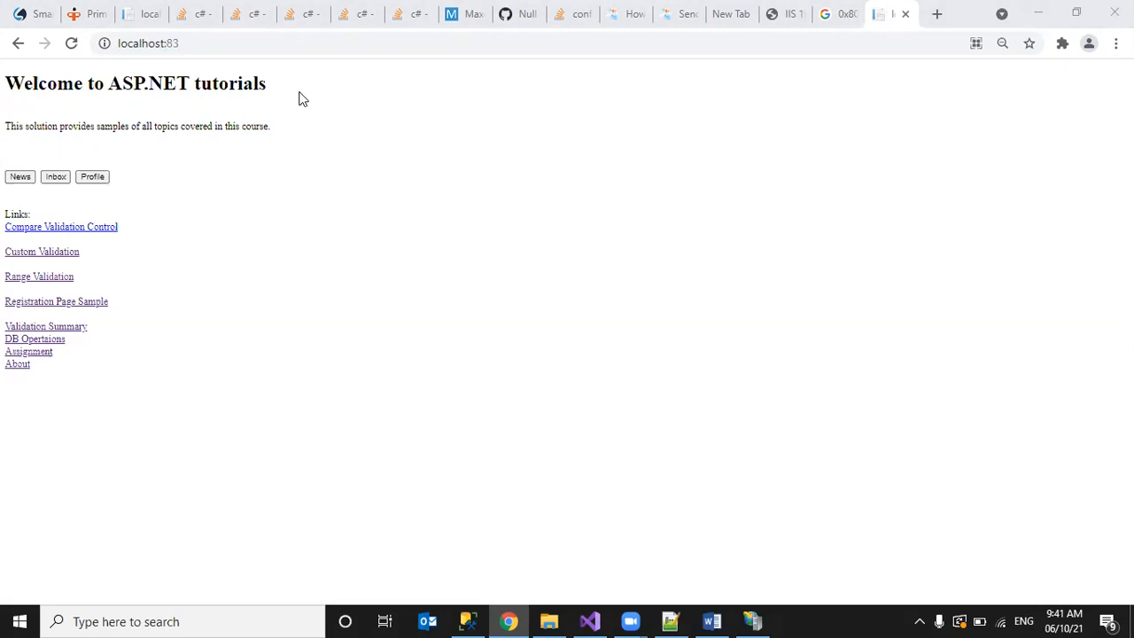
pyautogui.click(591, 620)
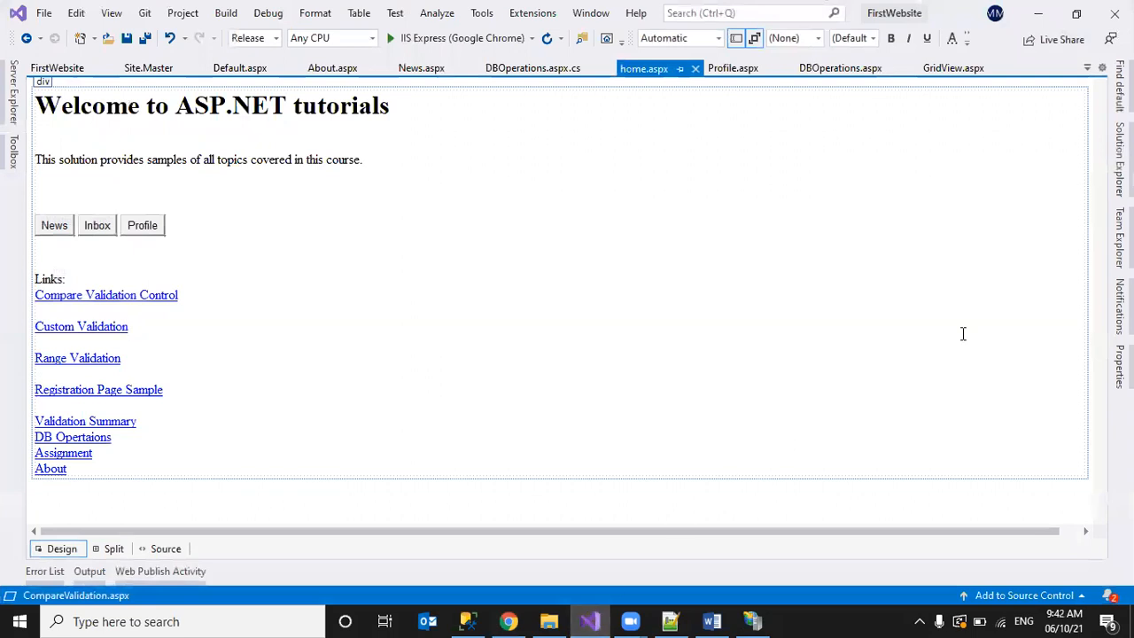
pyautogui.click(1119, 159)
pyautogui.hotkey('ctrl', 'F5')
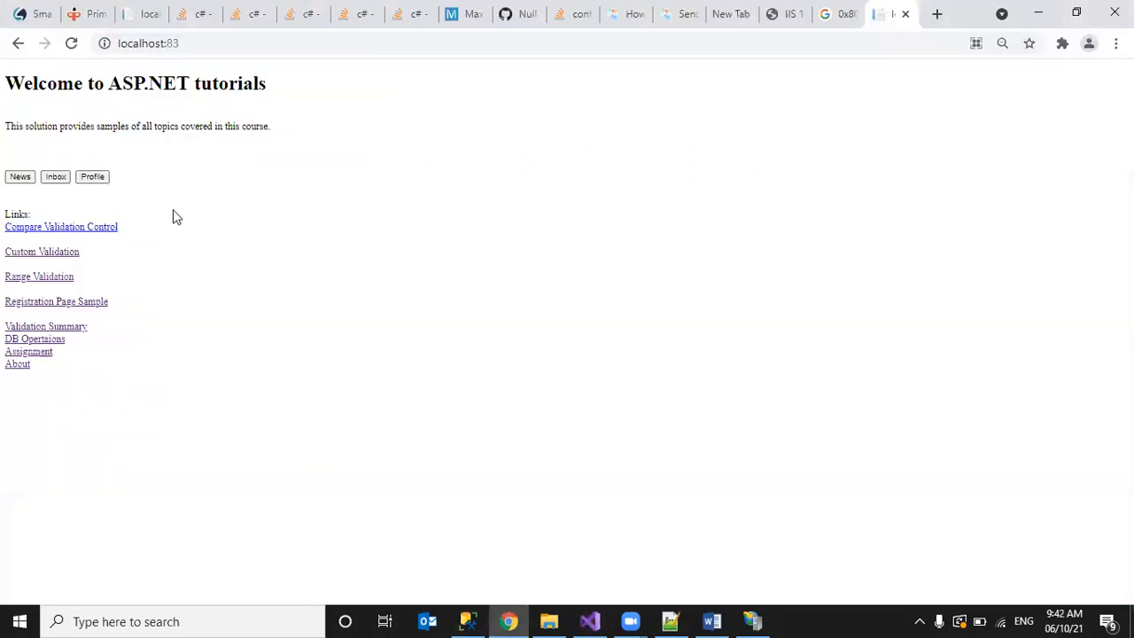
# Step: Switch to the SmarterASP.NET control panel, go to the hosting accounts overview, and view the account's user options
pyautogui.click(35, 13)
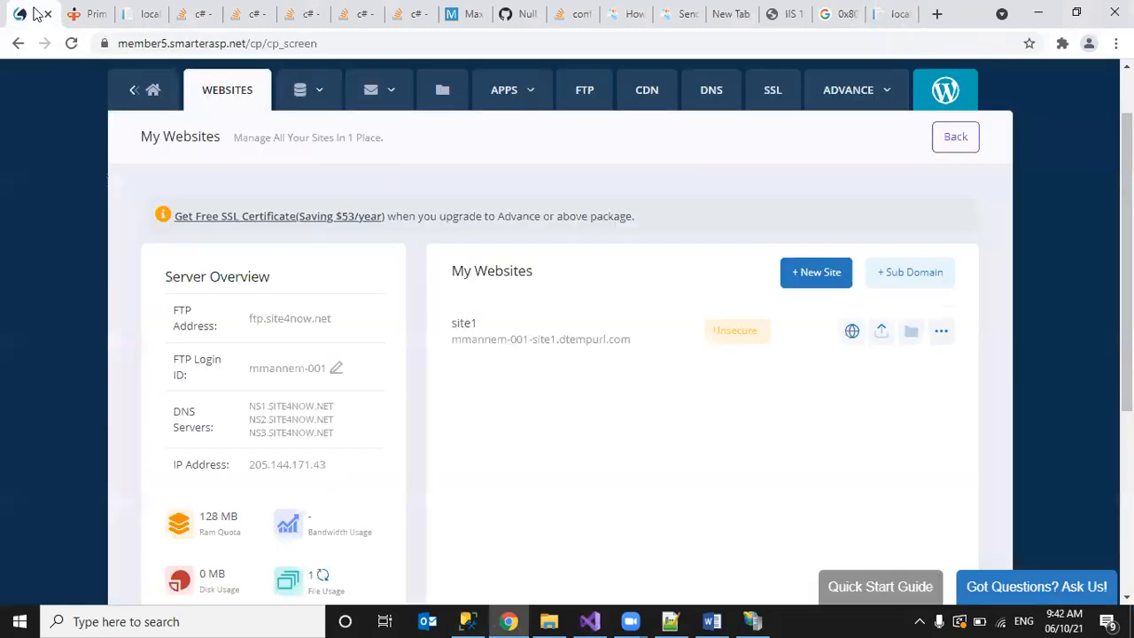
pyautogui.click(150, 88)
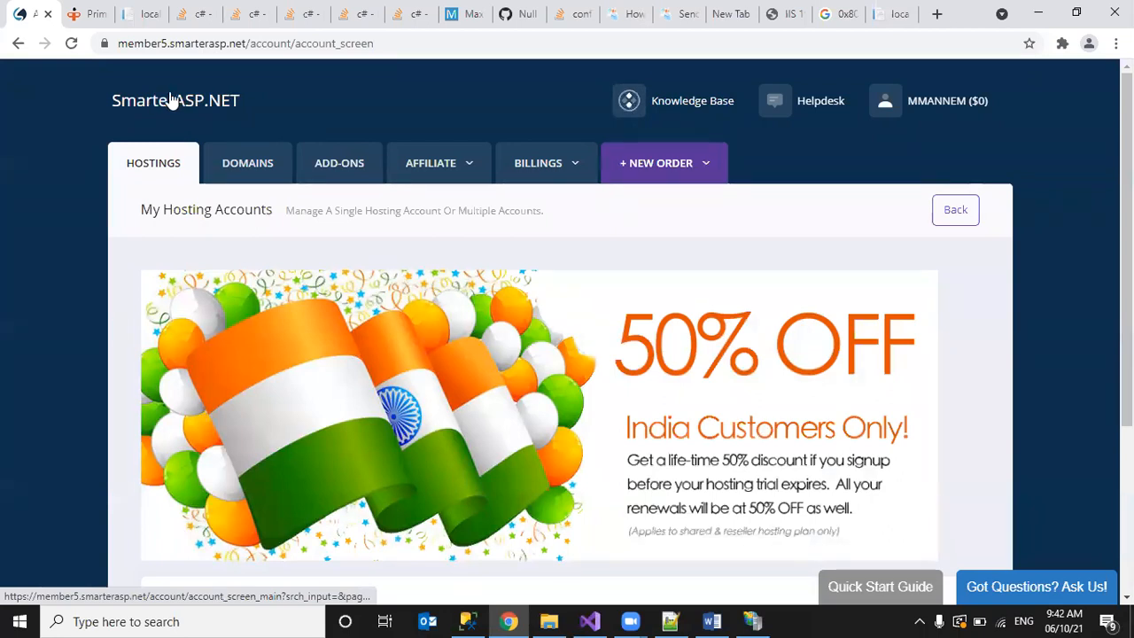
pyautogui.click(963, 104)
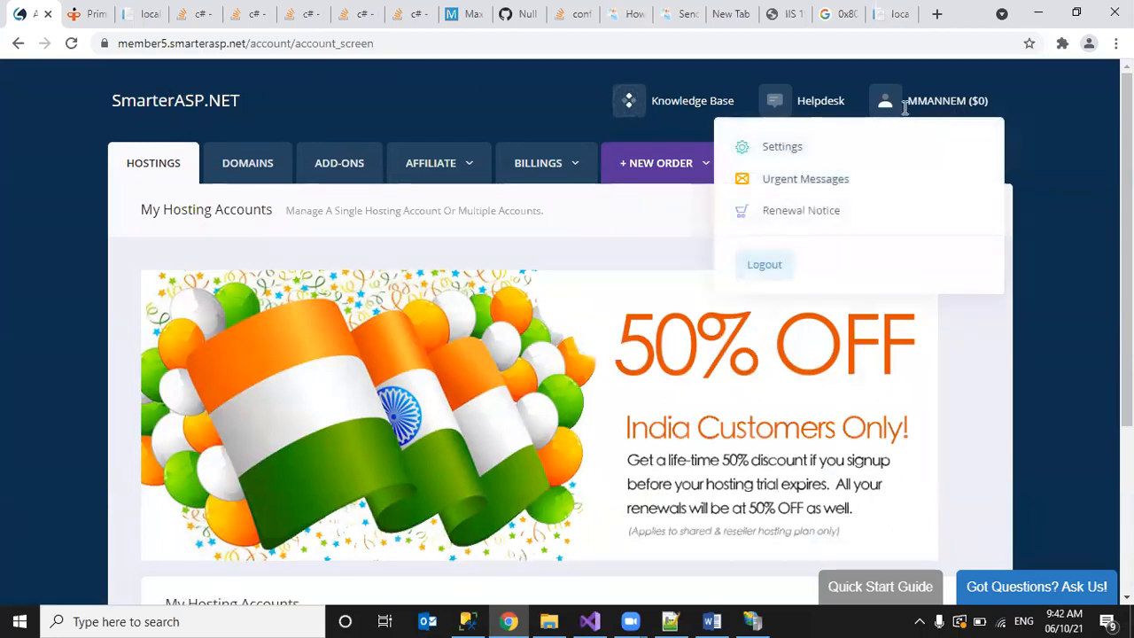
pyautogui.click(1046, 105)
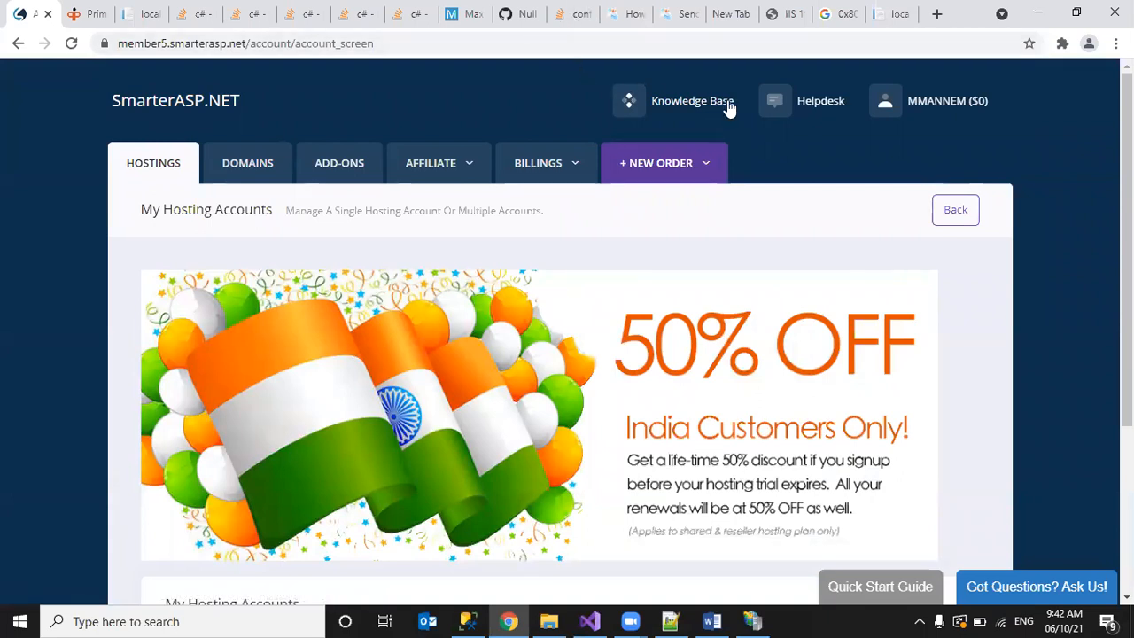
pyautogui.click(924, 110)
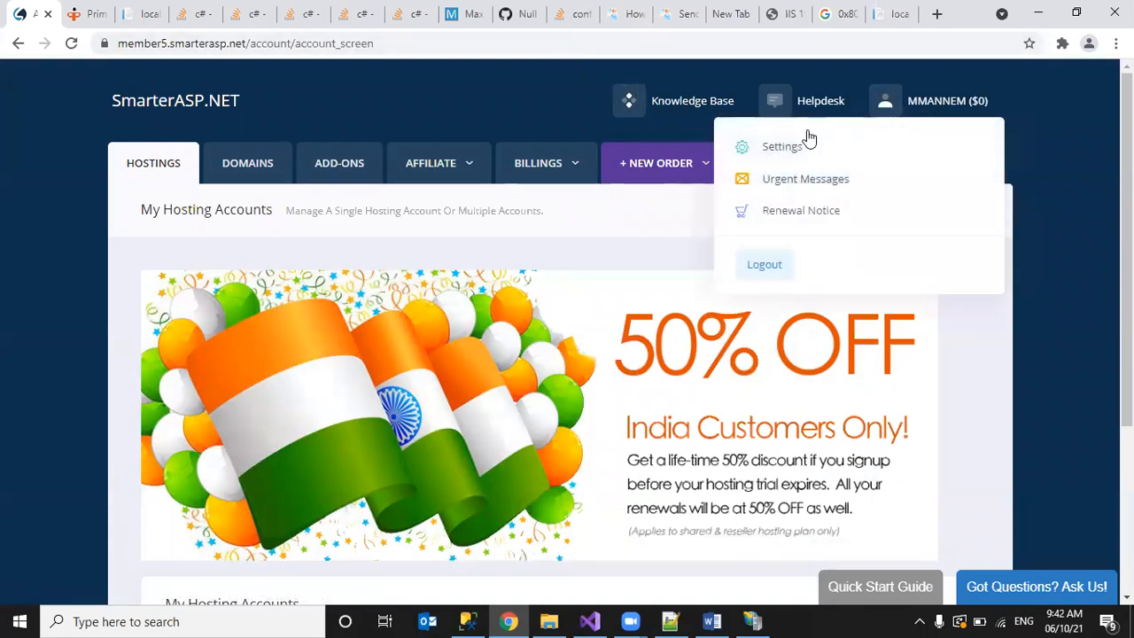
pyautogui.click(946, 104)
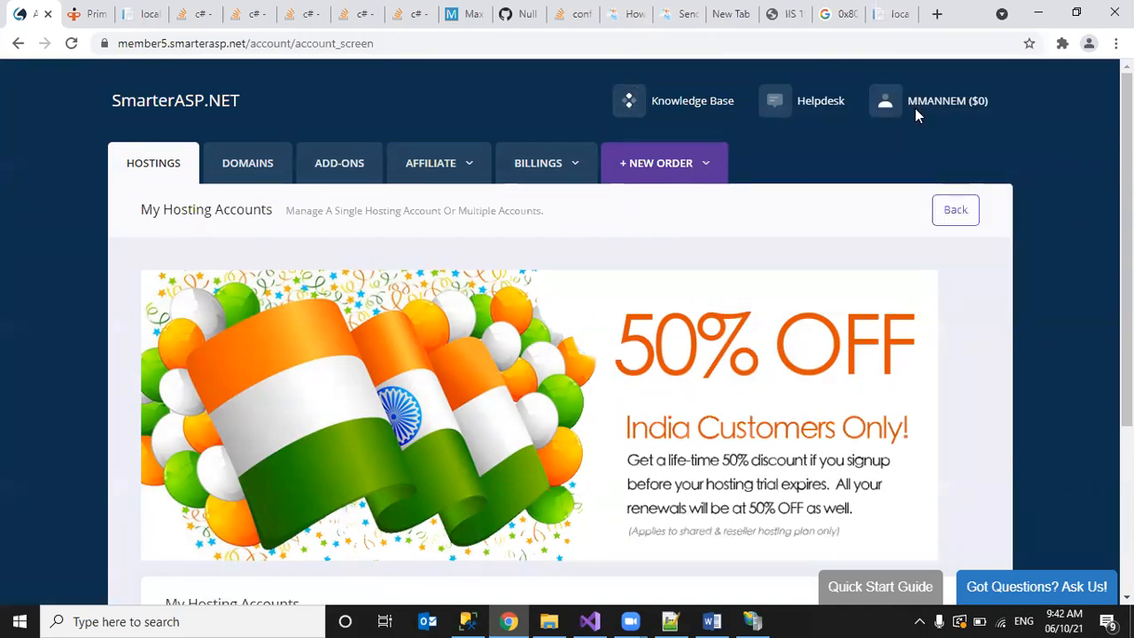
pyautogui.click(917, 104)
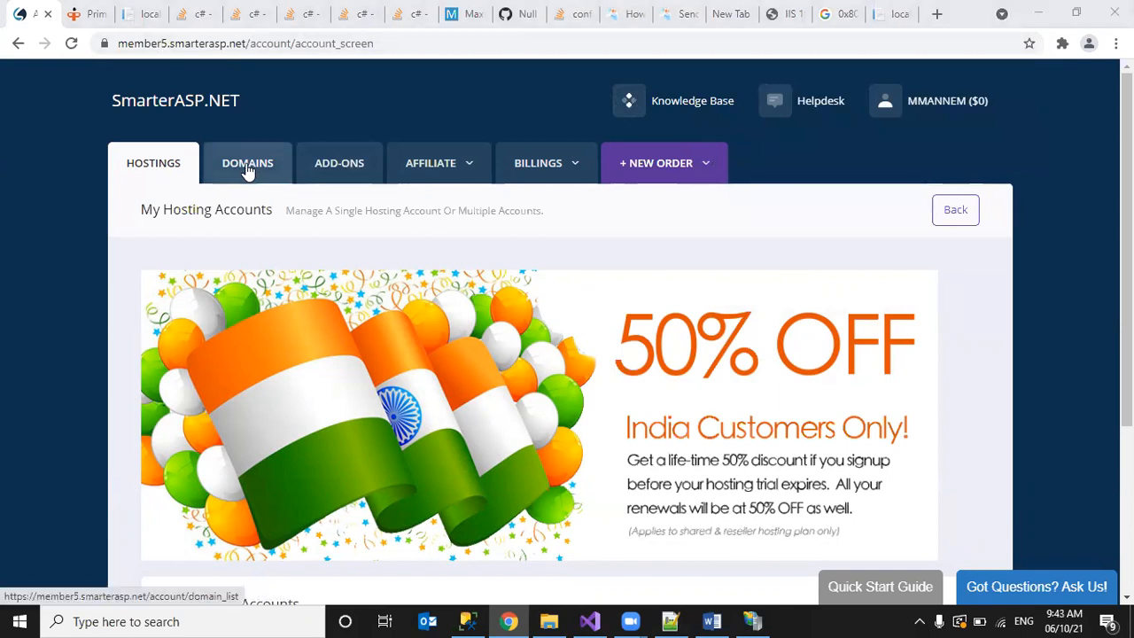
# Step: Open the control panel of the active W60-US hosting account and review its server overview and websites
pyautogui.scroll(-3, 973, 250)
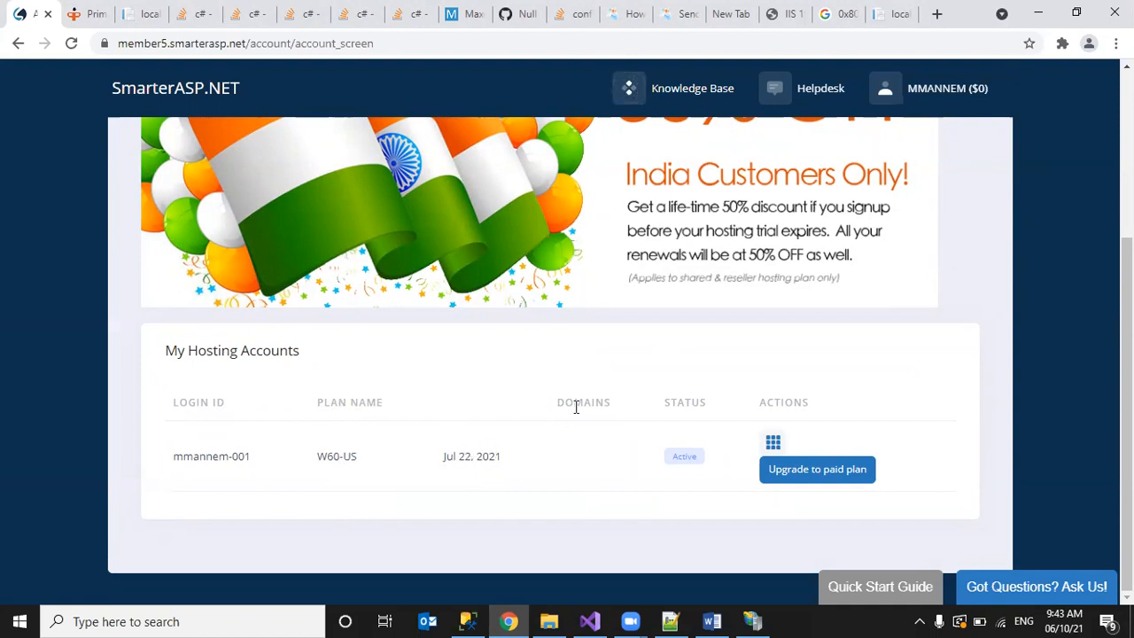
pyautogui.click(774, 445)
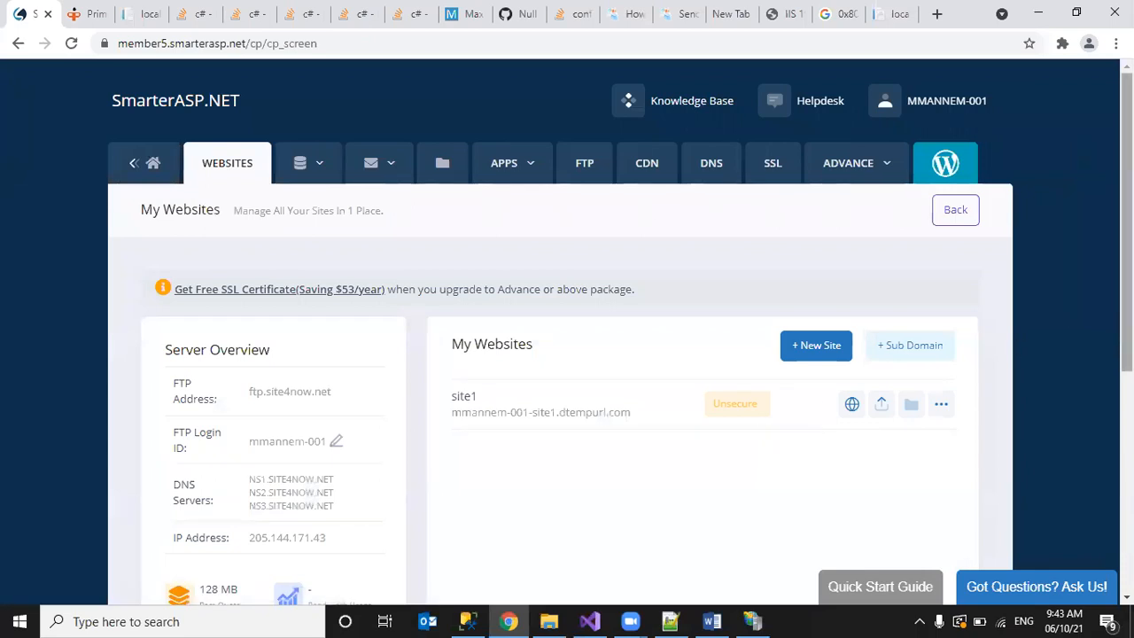
pyautogui.scroll(-1, 607, 425)
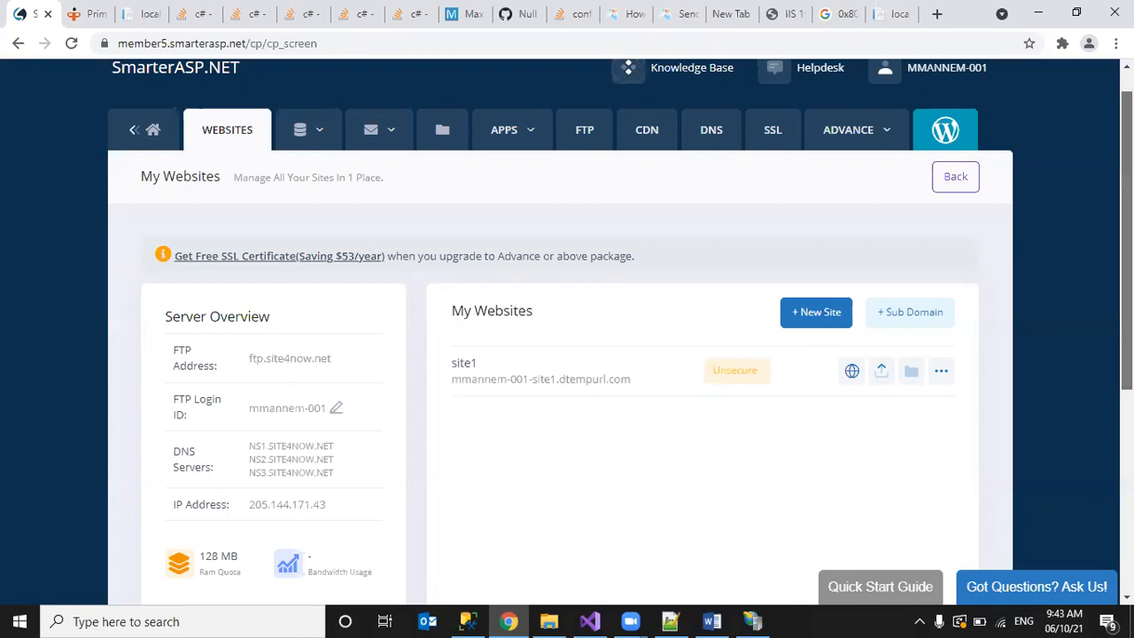
pyautogui.scroll(-1, 226, 268)
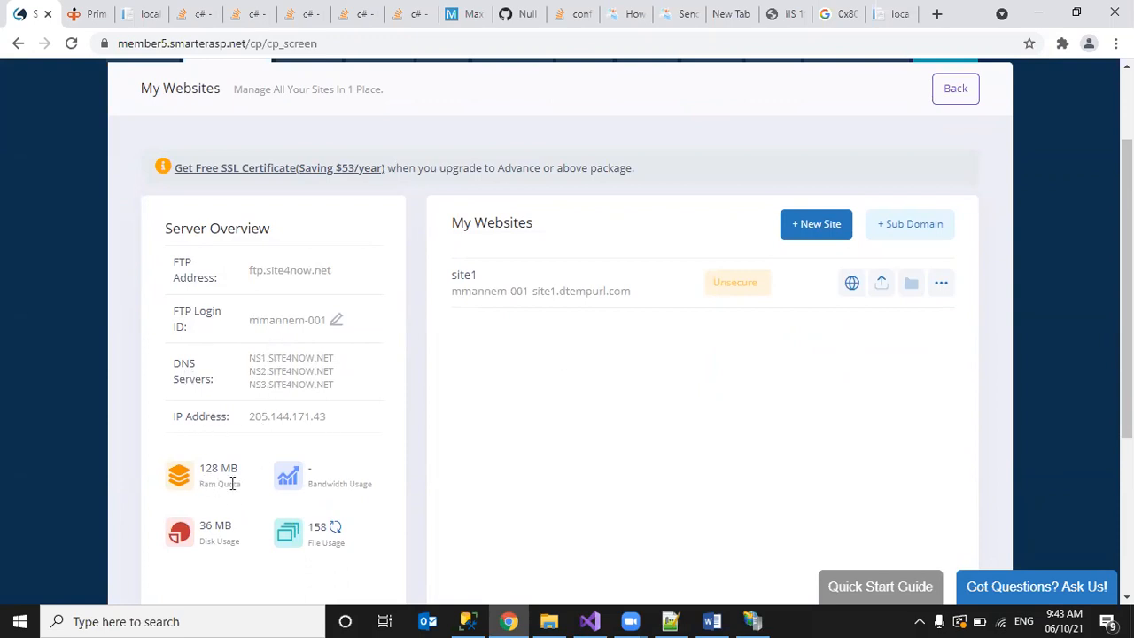
pyautogui.scroll(-1, 1127, 292)
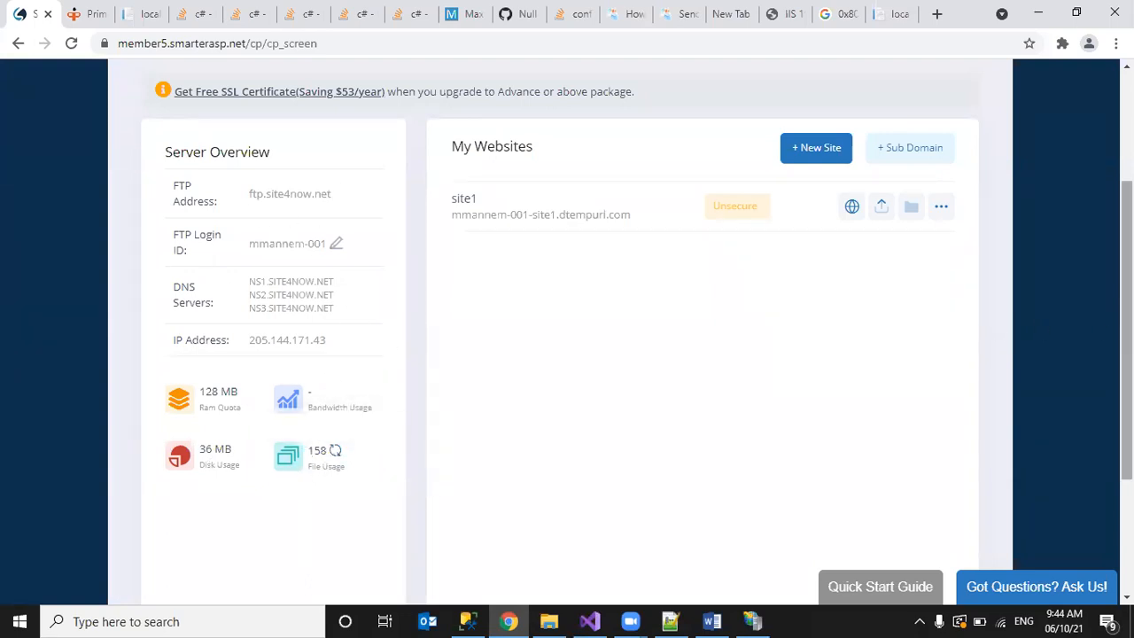
# Step: Try to add a new site to the hosting account, and go back to the My Websites overview
pyautogui.scroll(2, 823, 289)
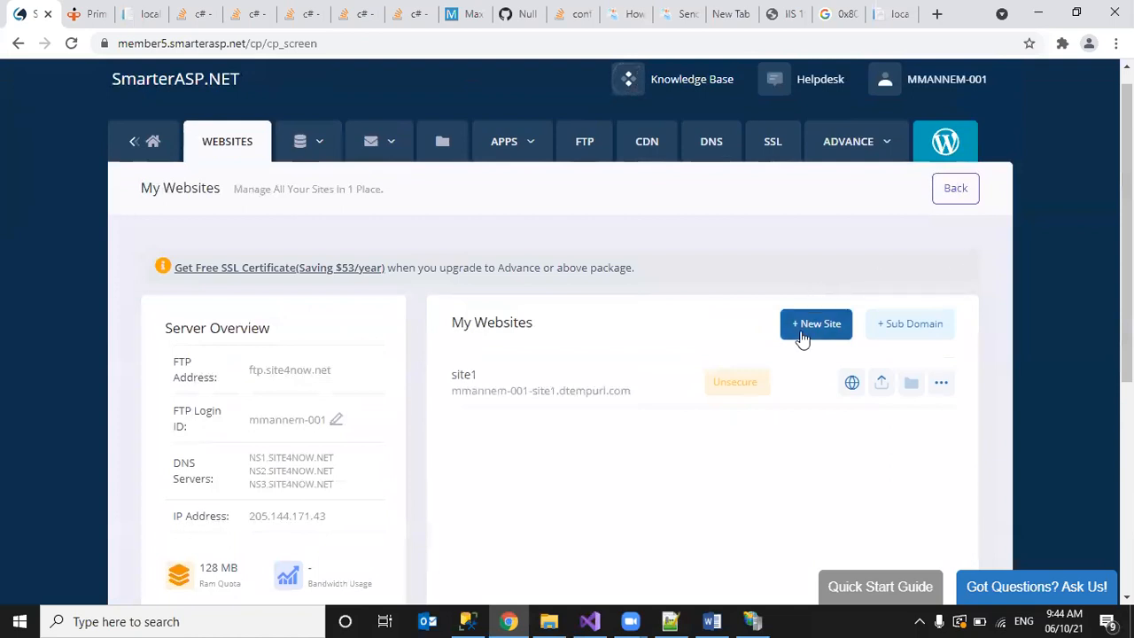
pyautogui.click(801, 335)
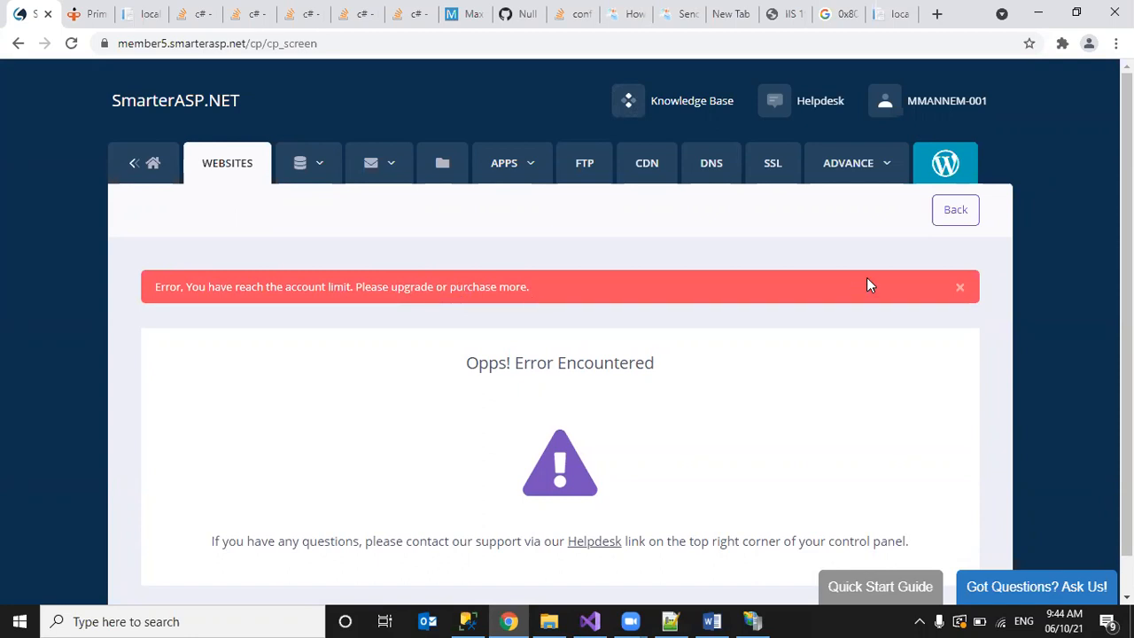
pyautogui.click(953, 220)
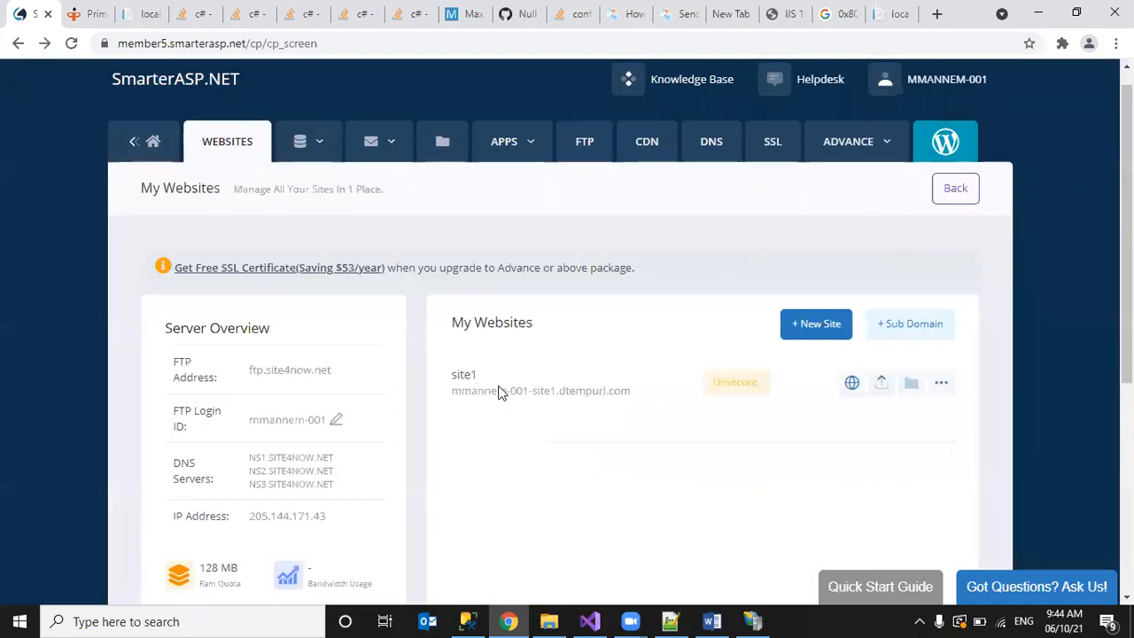
pyautogui.moveTo(1125, 268); pyautogui.dragTo(1126, 310)
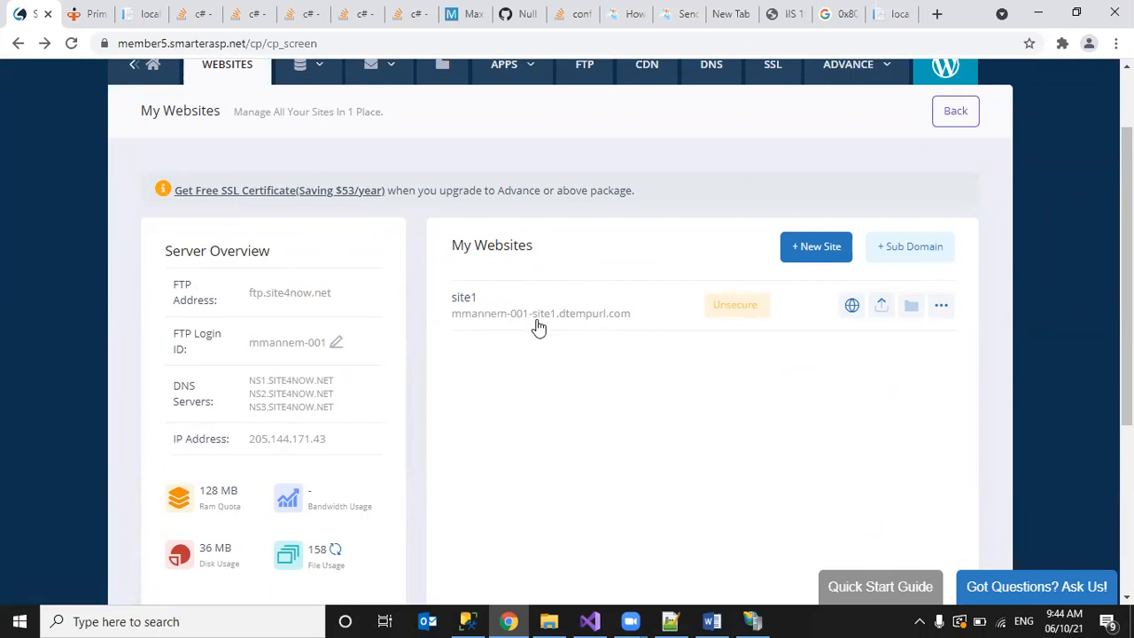
pyautogui.moveTo(1126, 187); pyautogui.dragTo(1126, 136)
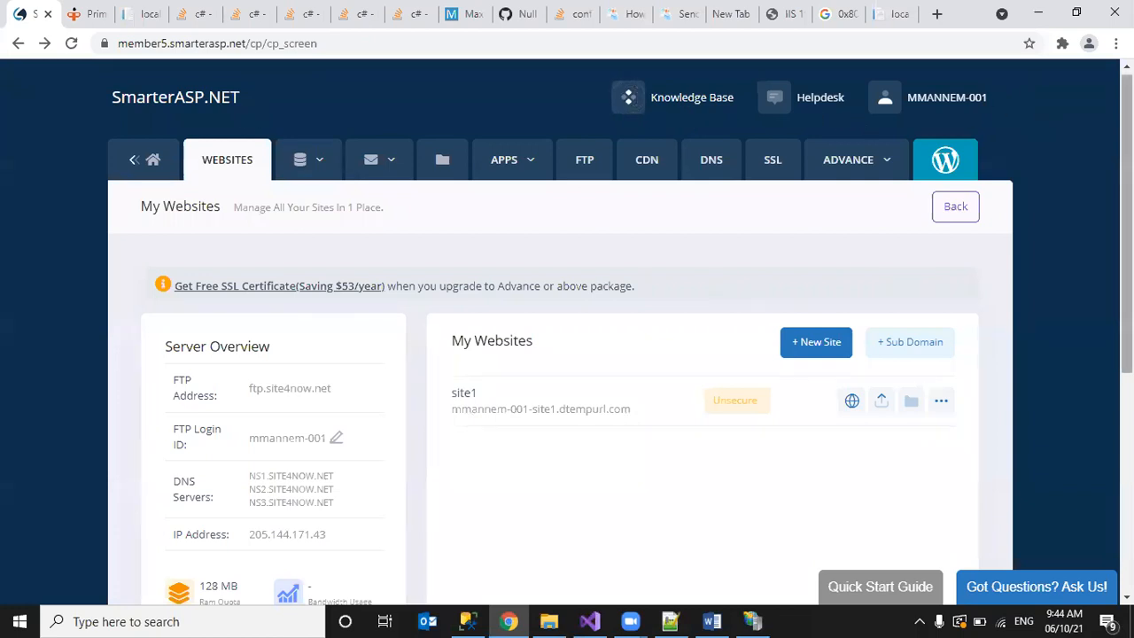
pyautogui.scroll(-1, 543, 302)
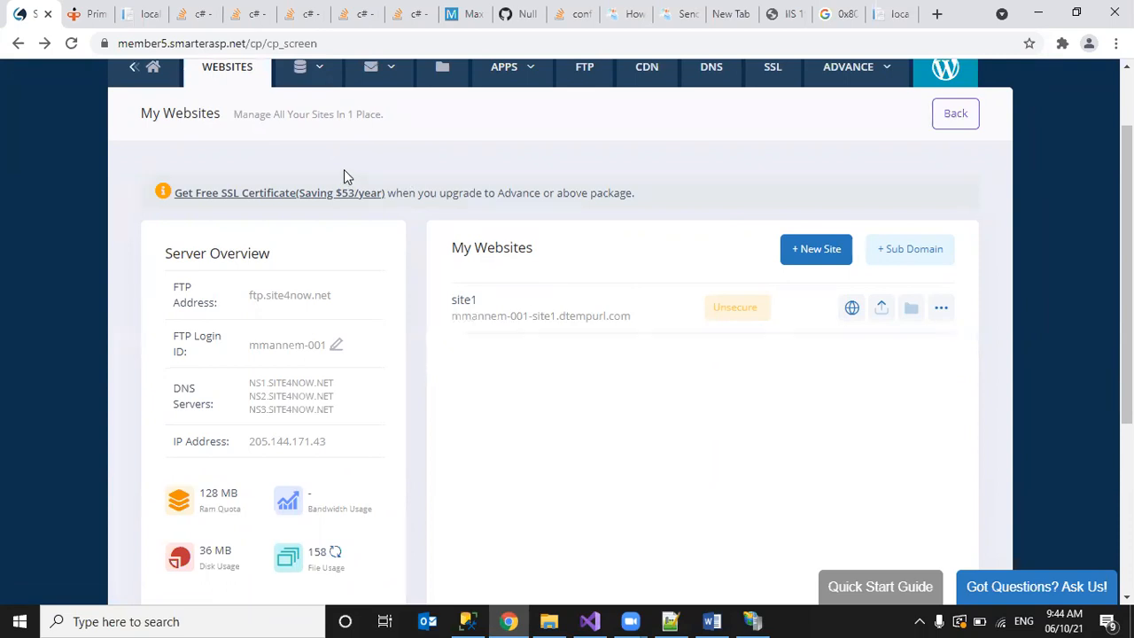
# Step: Check the locally hosted site's address, localhost:83, and return to the SmarterASP.NET websites page
pyautogui.click(870, 14)
pyautogui.click(198, 37)
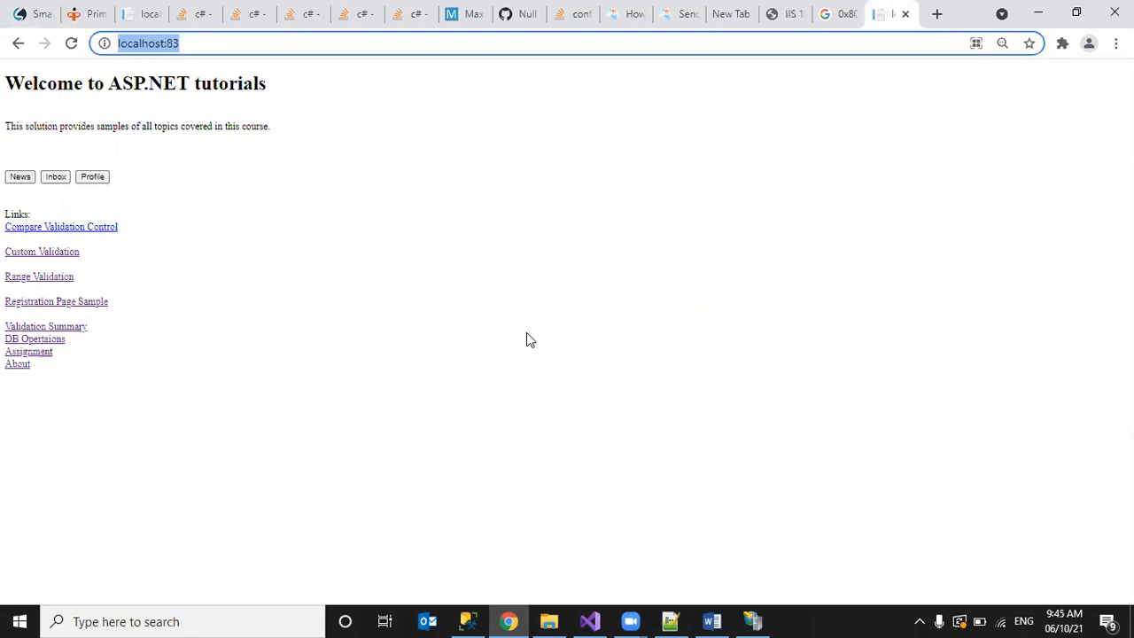
pyautogui.click(27, 16)
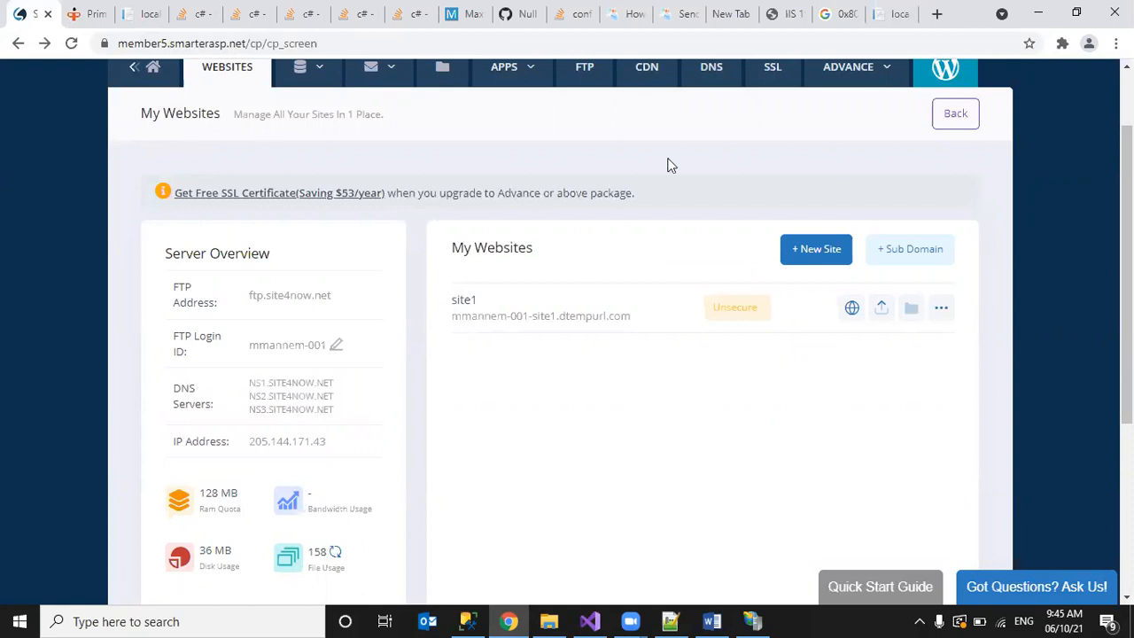
# Step: Open the VS Webdeploy settings of site1 under My Websites
pyautogui.scroll(1, 1127, 266)
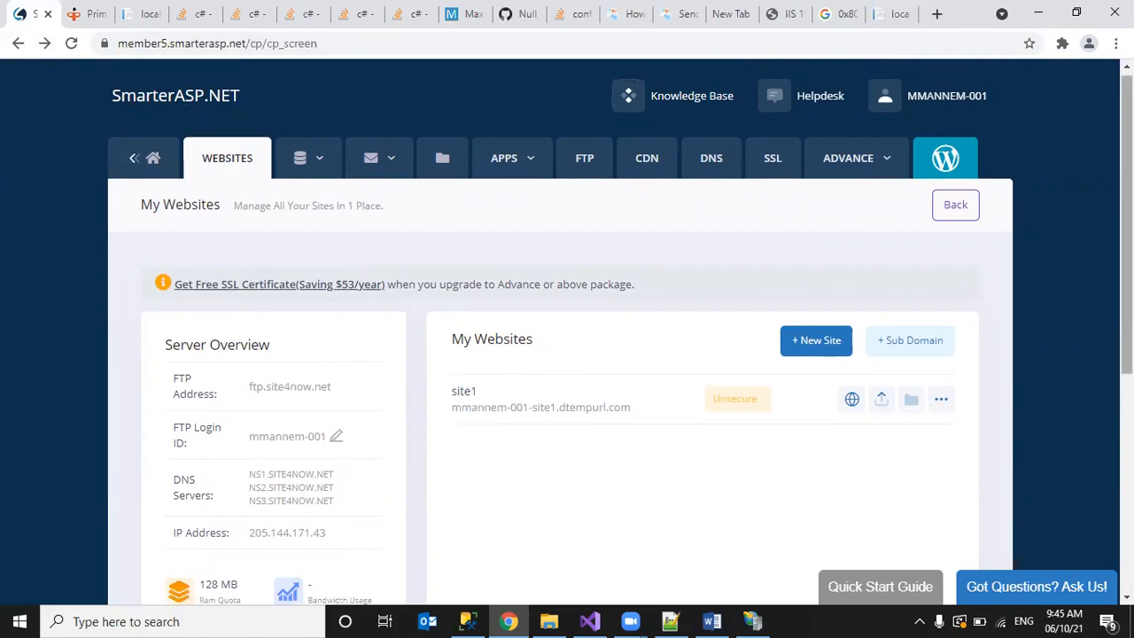
pyautogui.scroll(-1, 1126, 221)
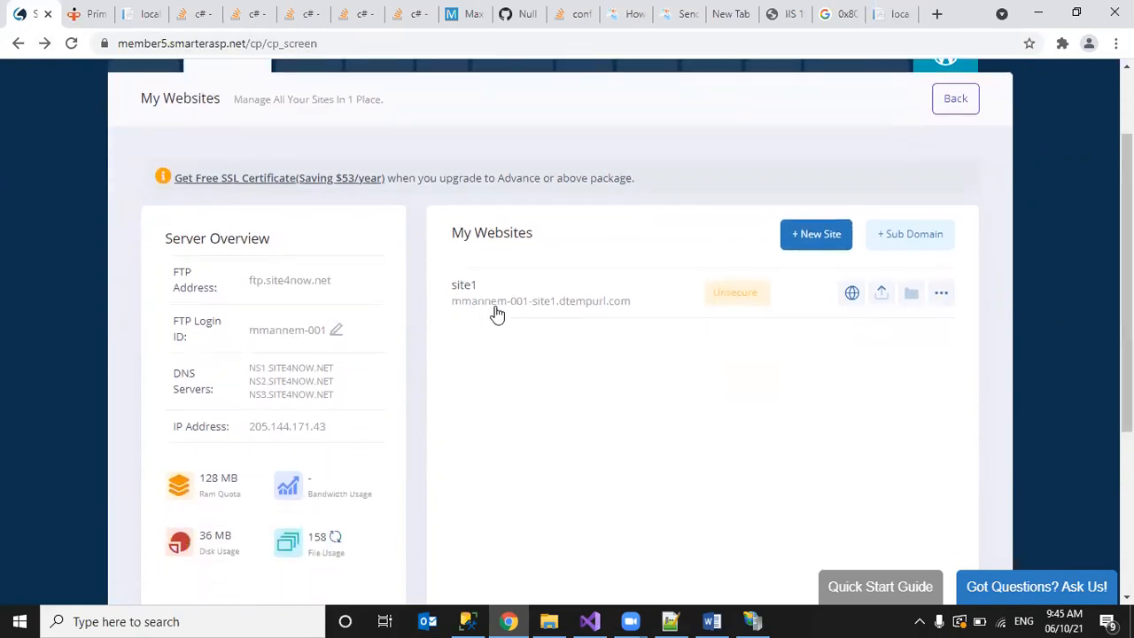
pyautogui.click(882, 295)
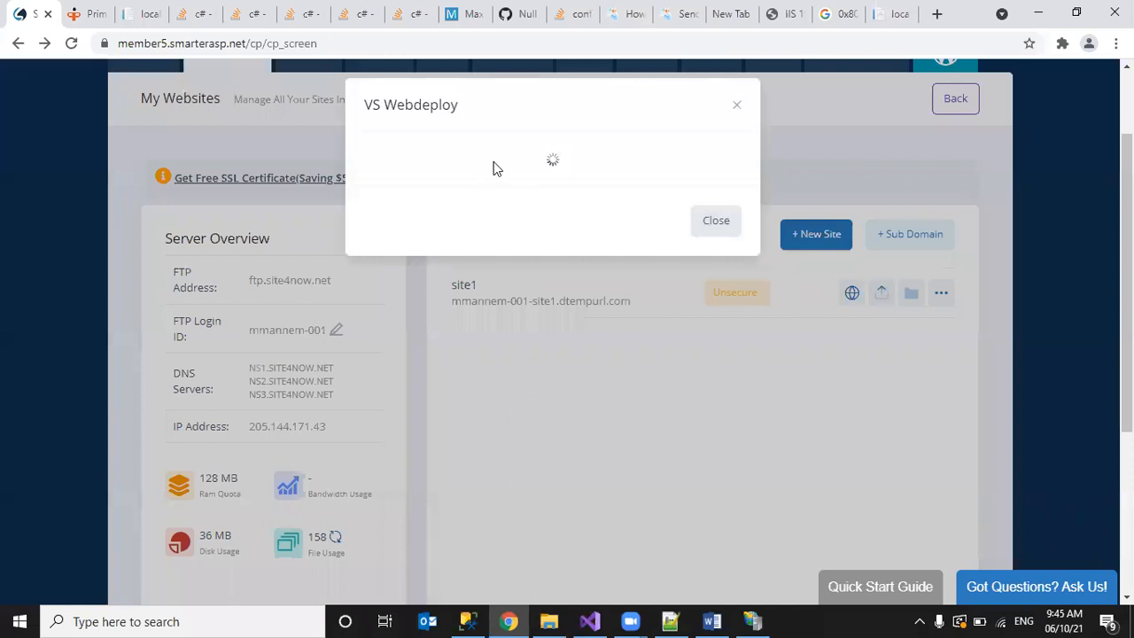
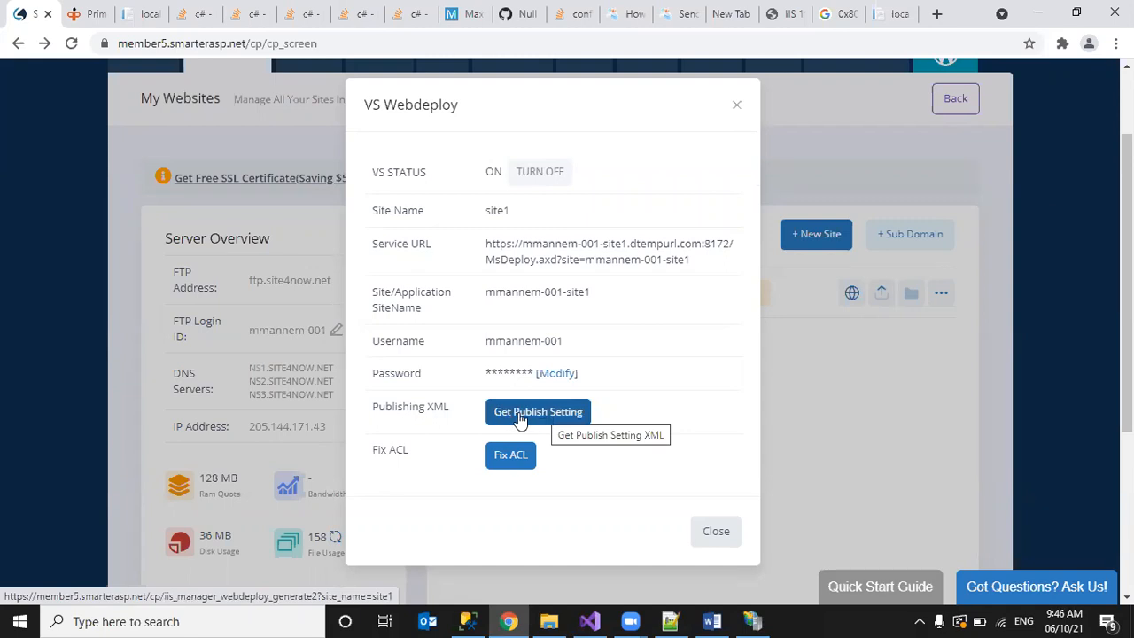
# Step: Download the publish settings file for site1 from the VS Webdeploy dialog and show it in its folder
pyautogui.click(535, 421)
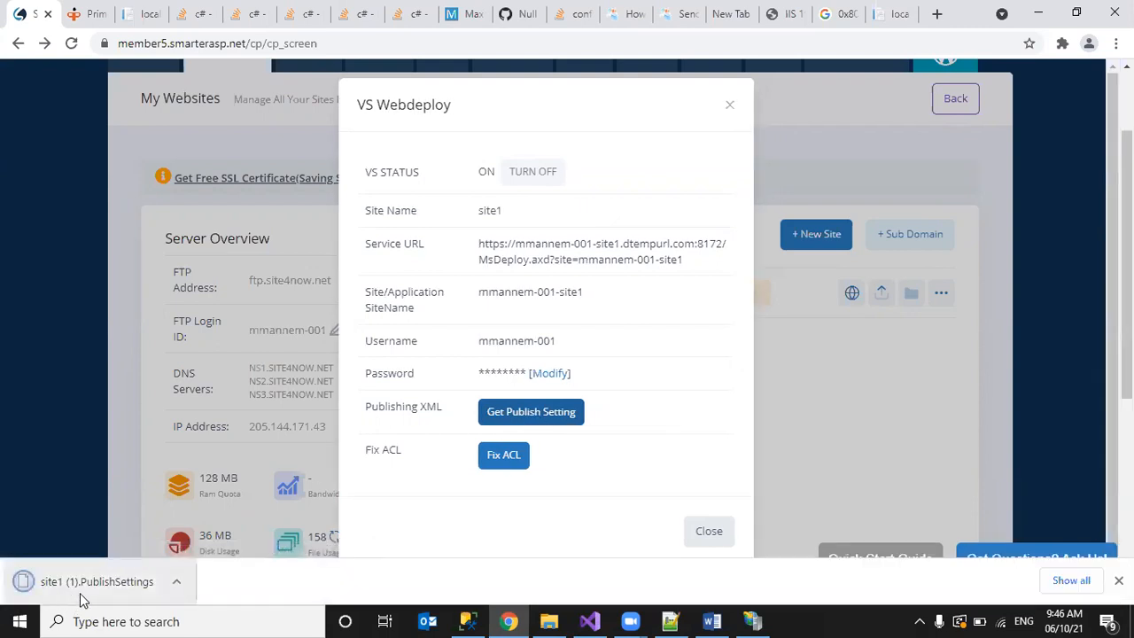
pyautogui.click(176, 588)
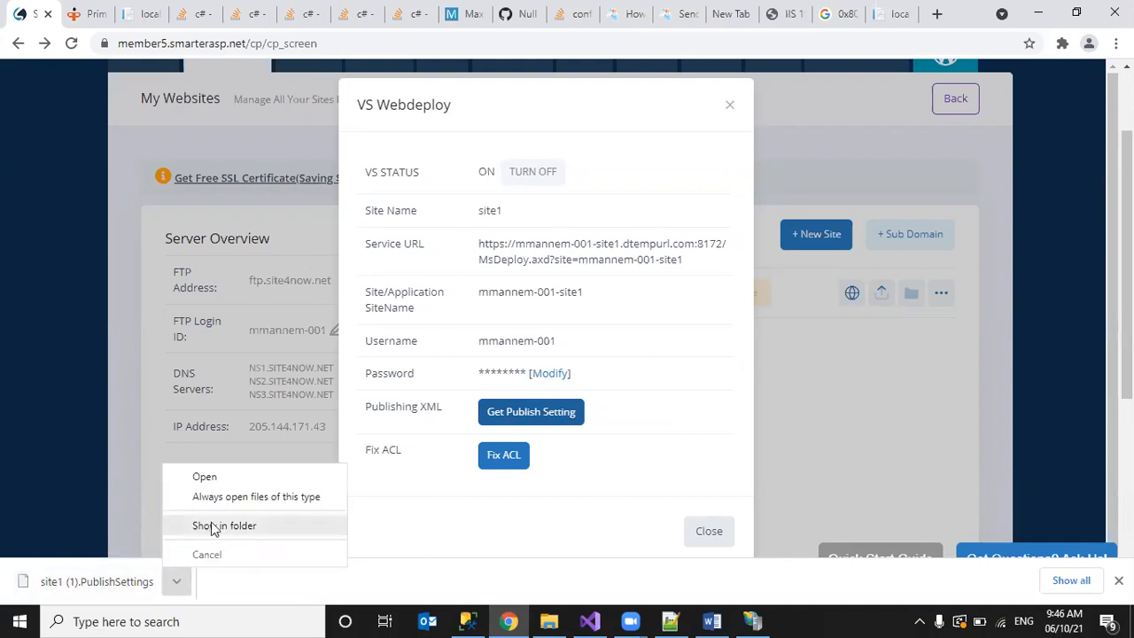
pyautogui.click(217, 526)
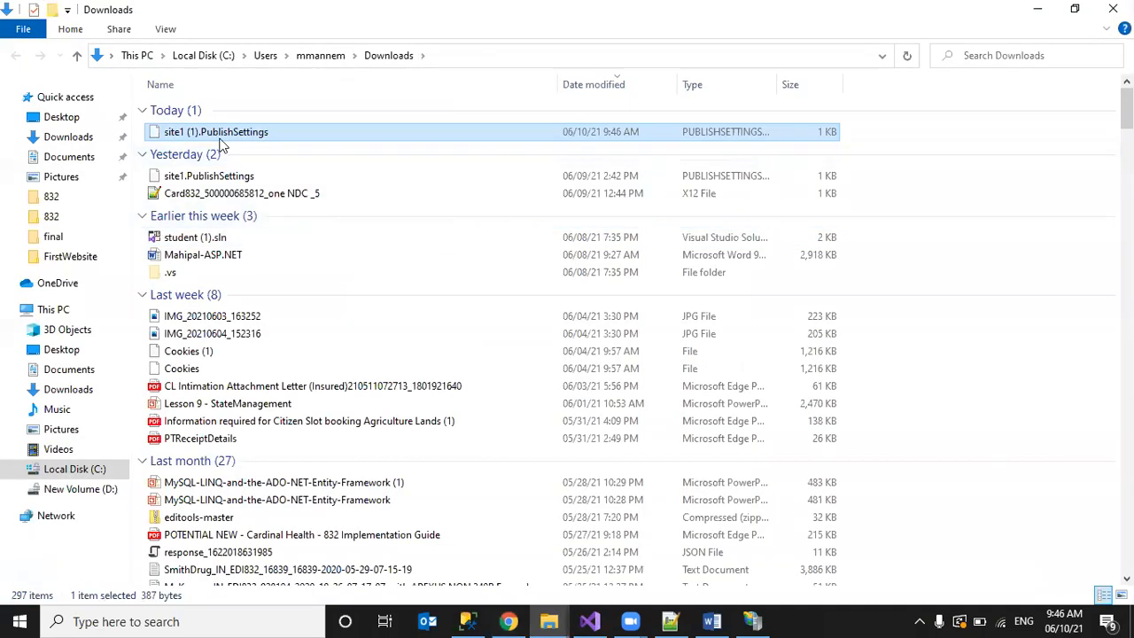
# Step: Open site1 (1).PublishSettings in Notepad++, examine its publish profile, deploy site and destination URL entries, and close the file
pyautogui.rightClick(222, 146)
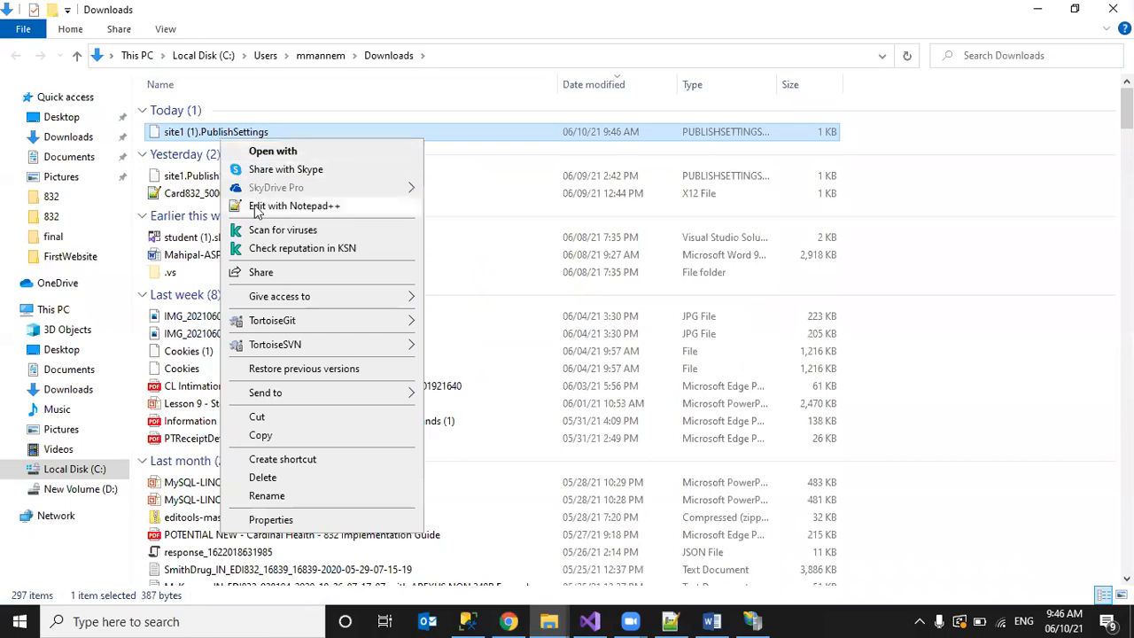
pyautogui.click(254, 204)
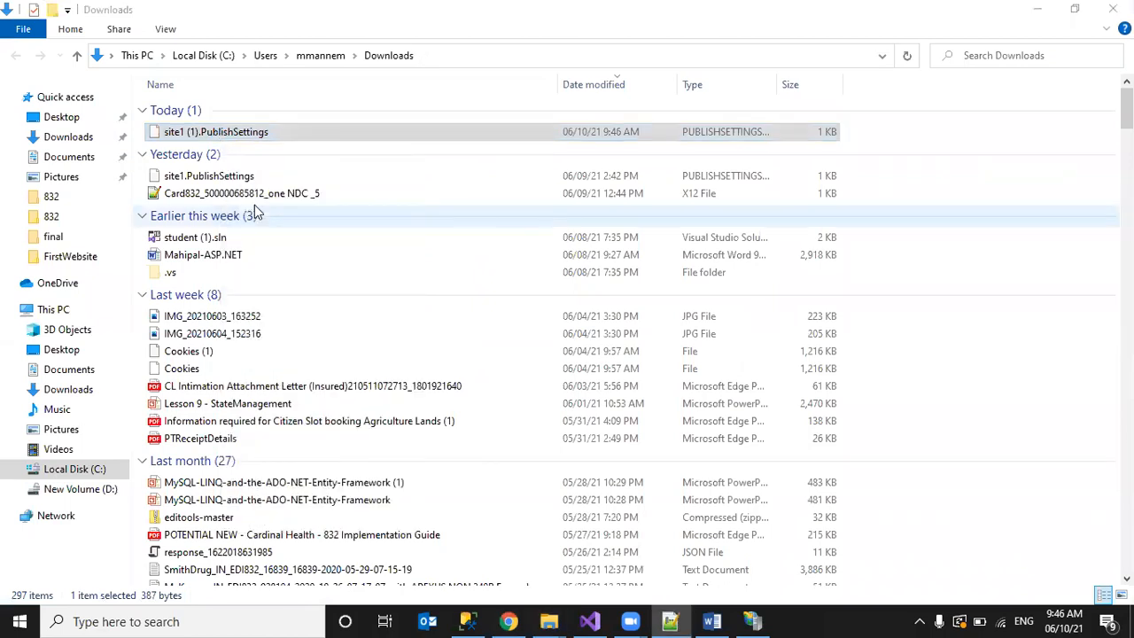
pyautogui.click(669, 619)
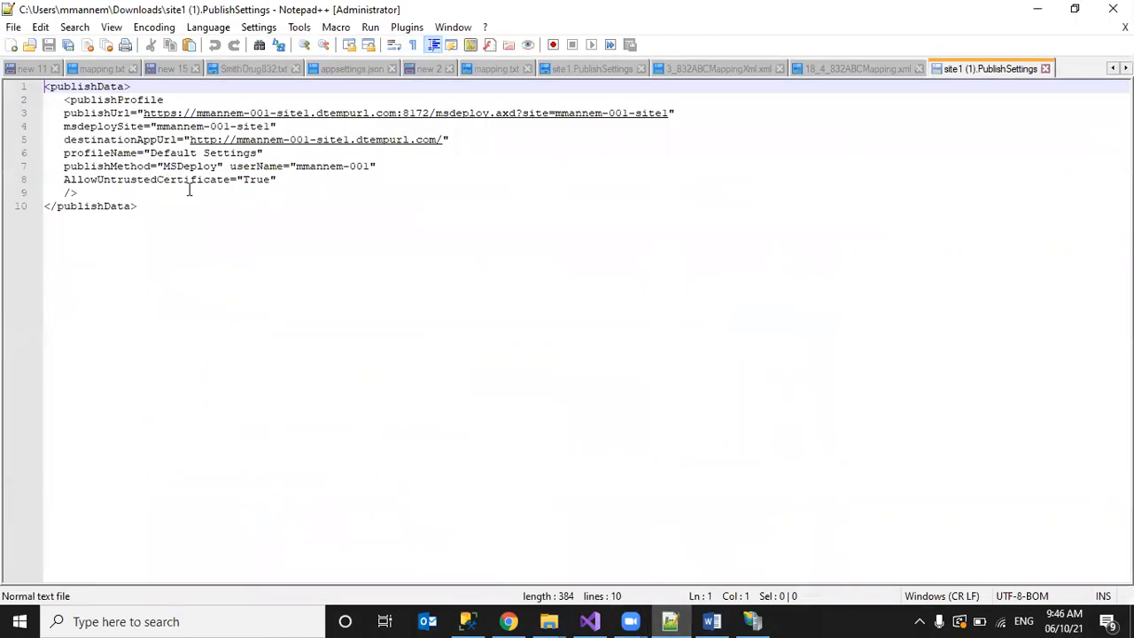
pyautogui.doubleClick(104, 100)
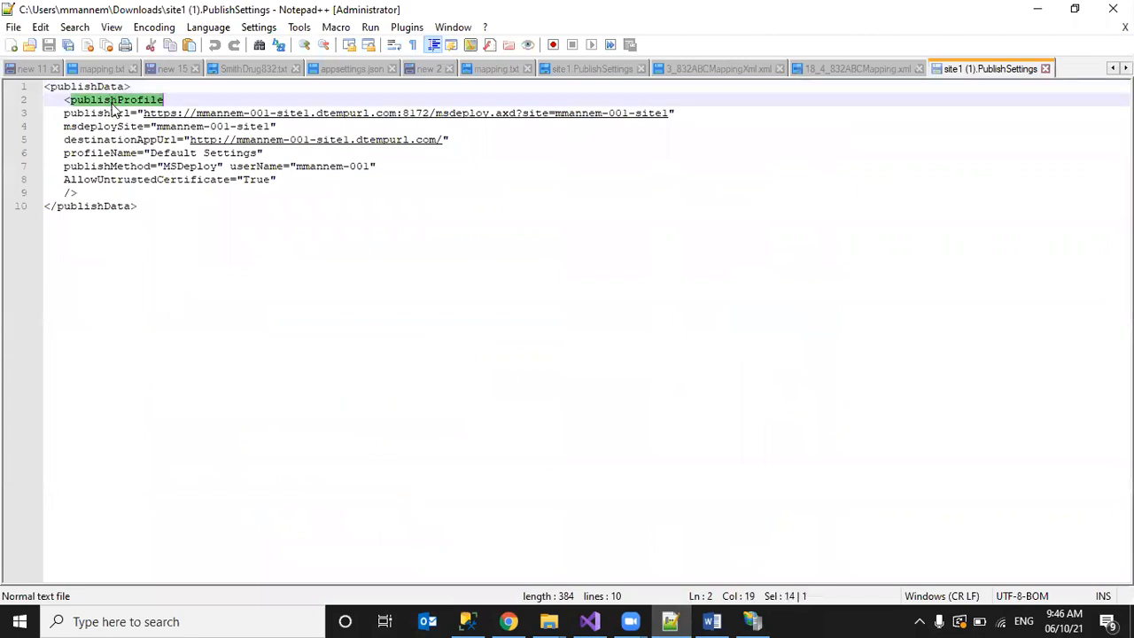
pyautogui.doubleClick(169, 126)
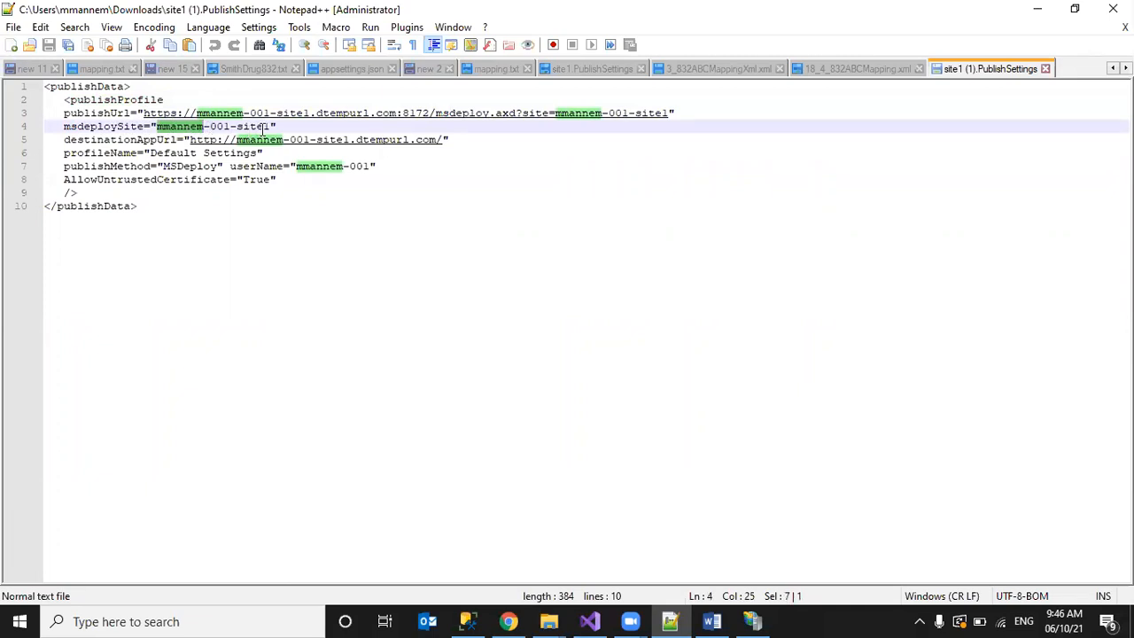
pyautogui.doubleClick(155, 139)
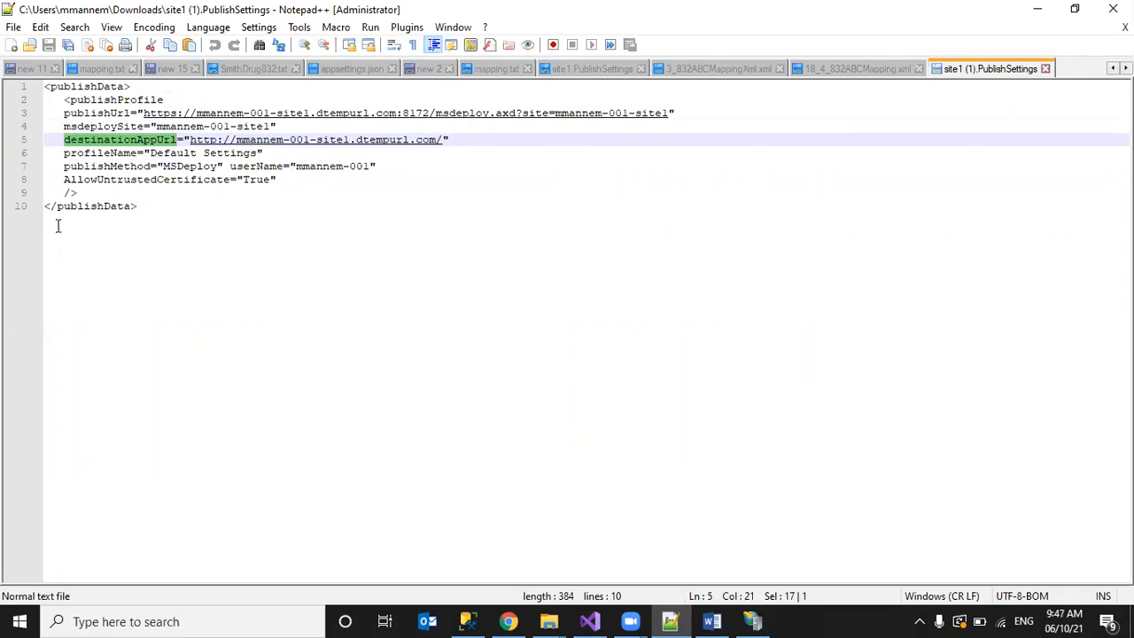
pyautogui.click(1046, 69)
# Step: Switch back to Chrome, close the VS Webdeploy dialog and open the file manager for site1
pyautogui.click(507, 621)
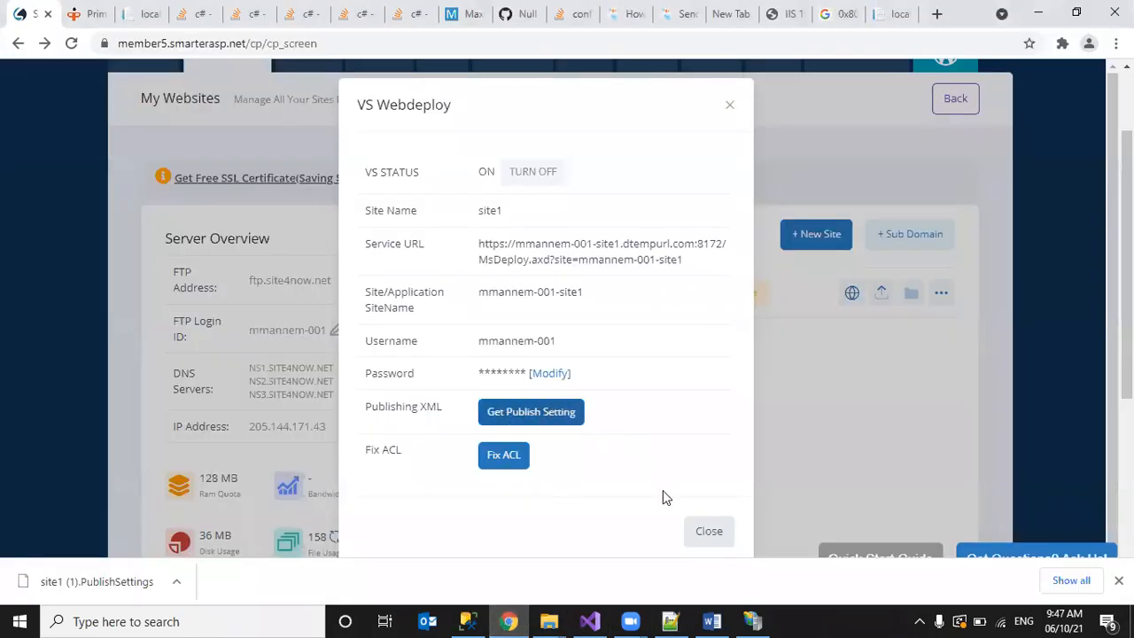
pyautogui.click(705, 533)
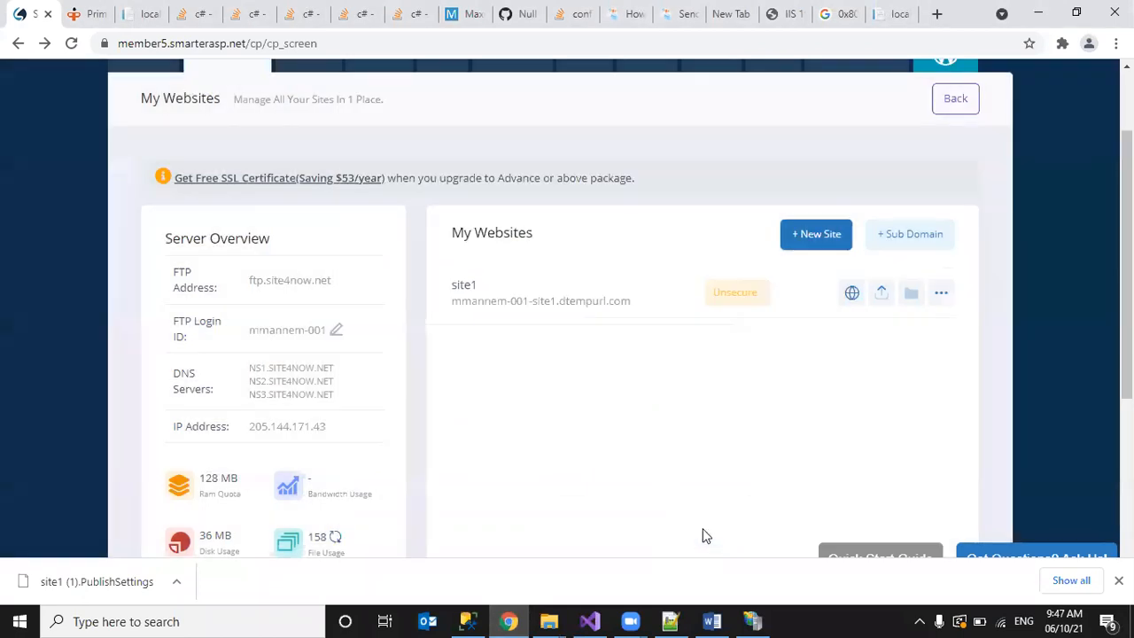
pyautogui.click(910, 294)
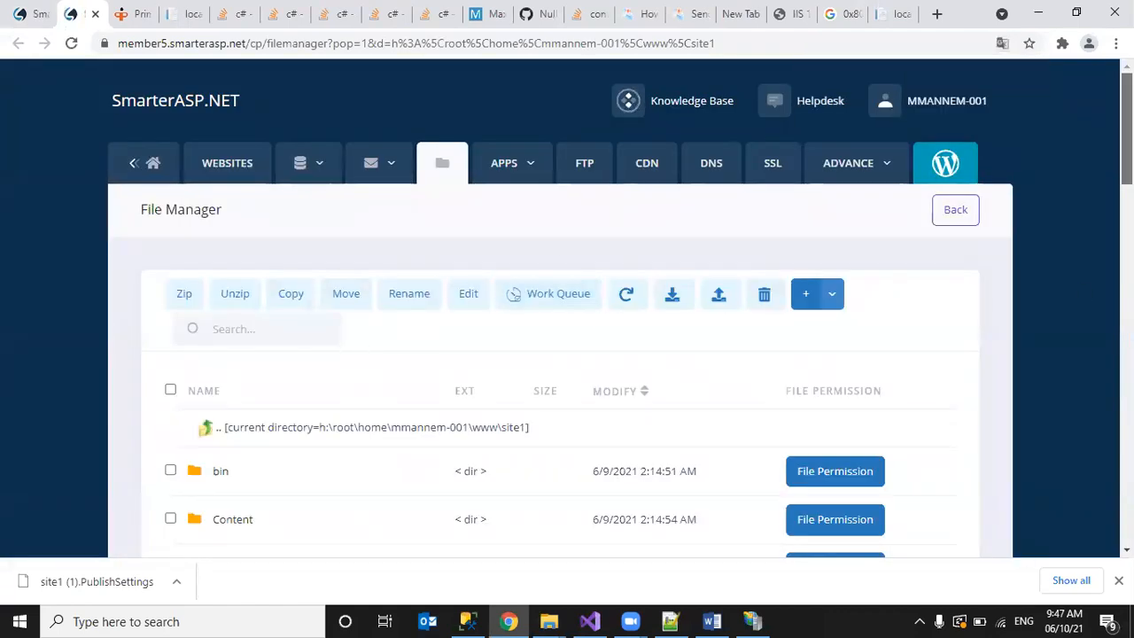
pyautogui.scroll(-1, 602, 354)
pyautogui.scroll(-1, 412, 306)
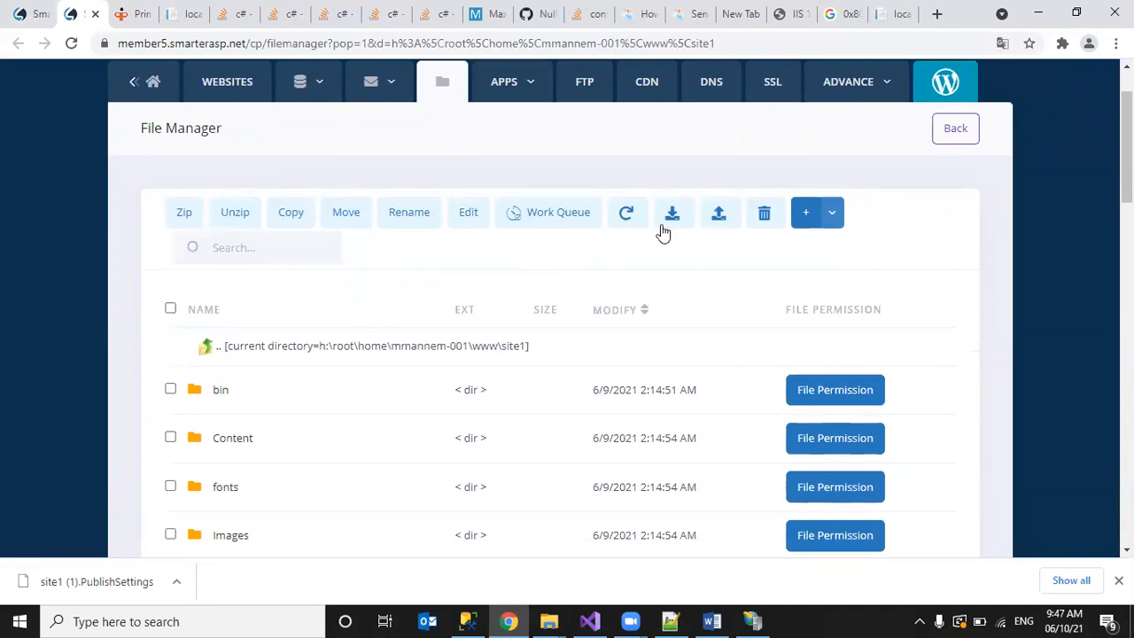
pyautogui.click(716, 221)
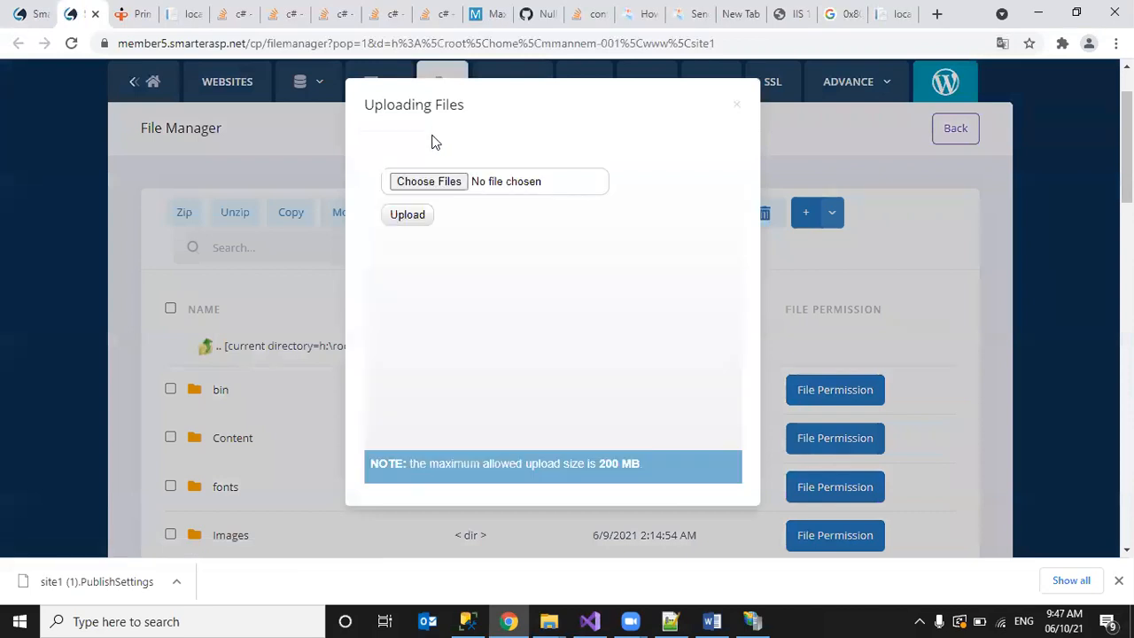
pyautogui.click(431, 189)
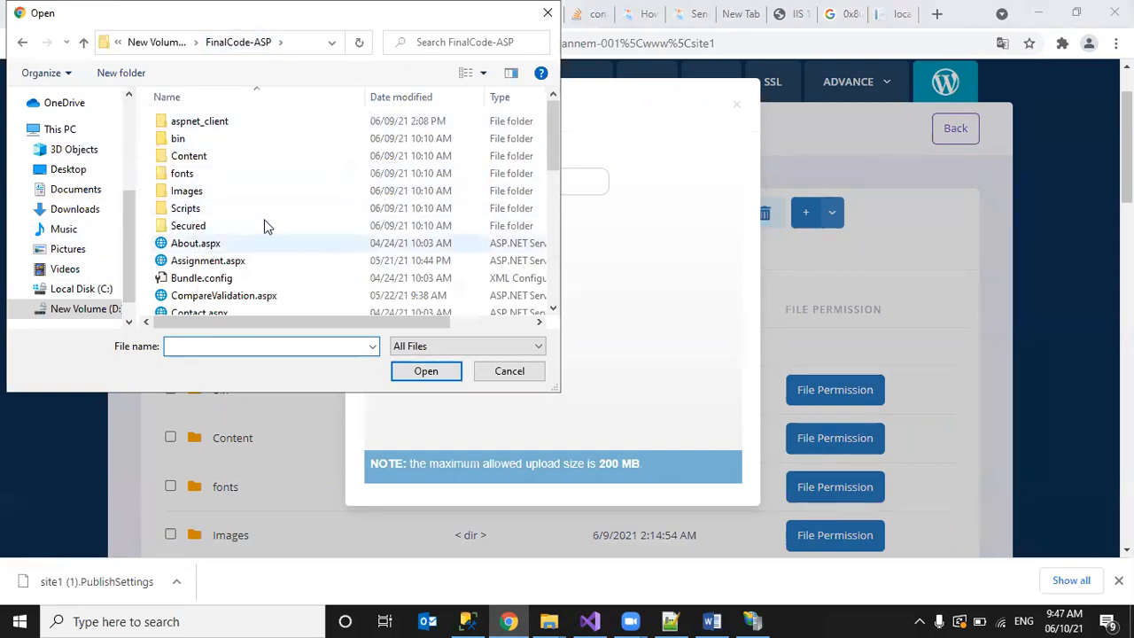
pyautogui.click(518, 378)
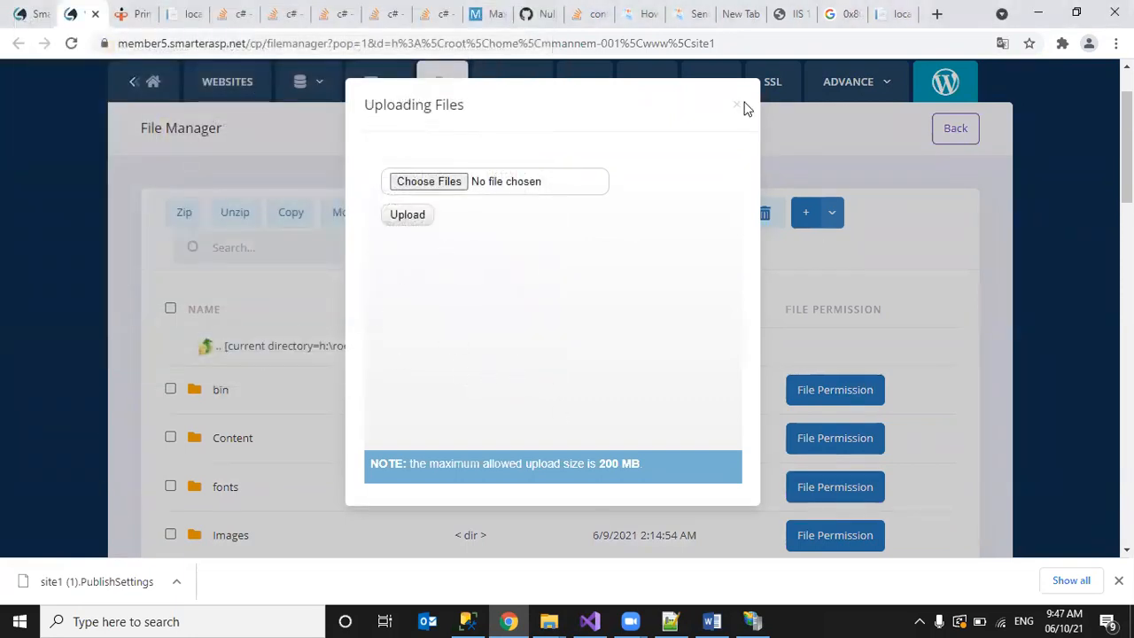
pyautogui.click(741, 105)
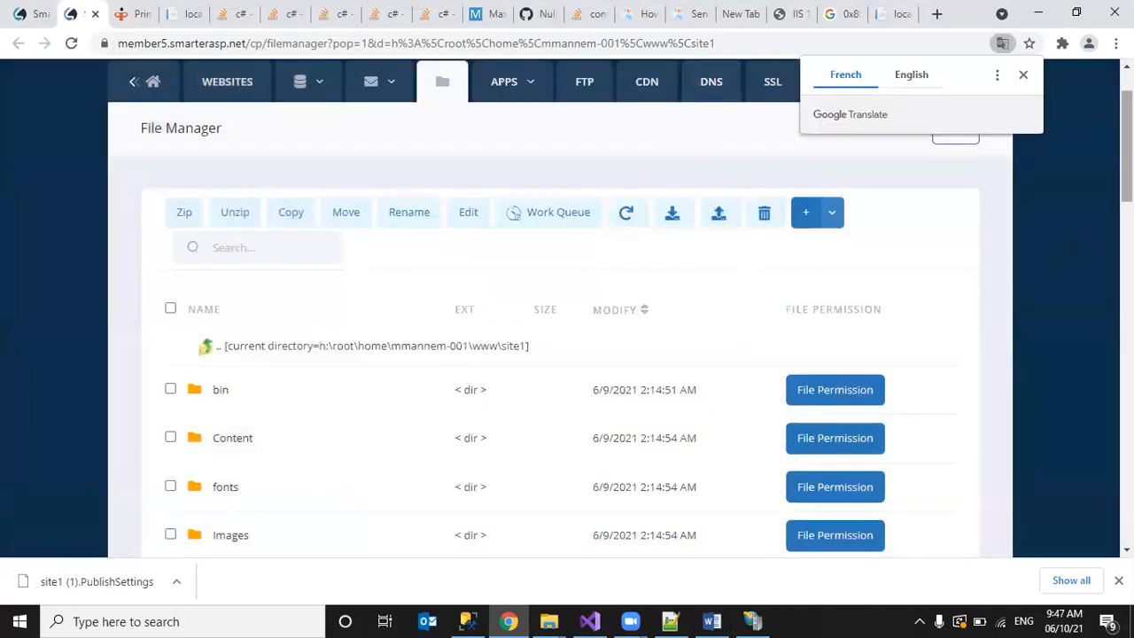
# Step: Review the folders and files in the site1 directory of the file manager
pyautogui.scroll(-6, 567, 354)
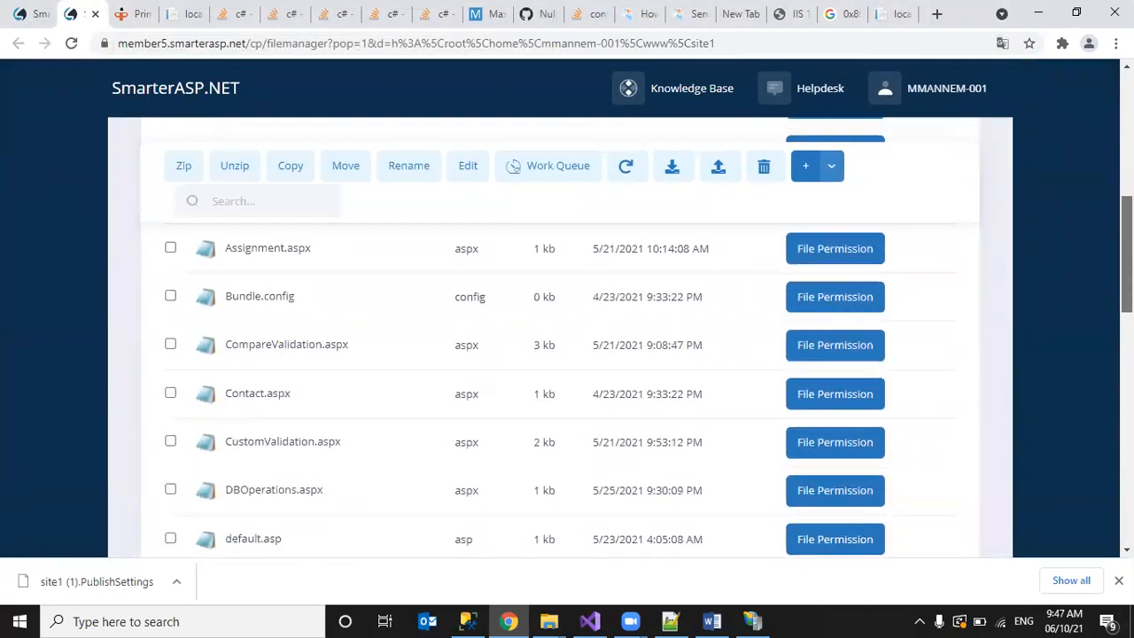
pyautogui.scroll(-10, 1102, 534)
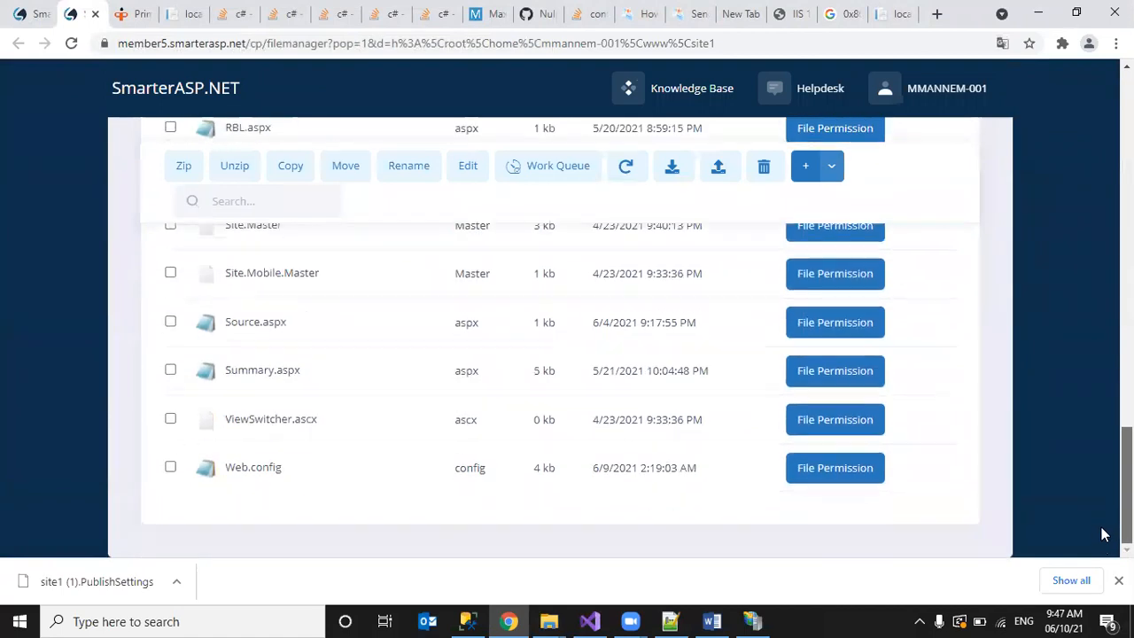
pyautogui.scroll(15, 1103, 534)
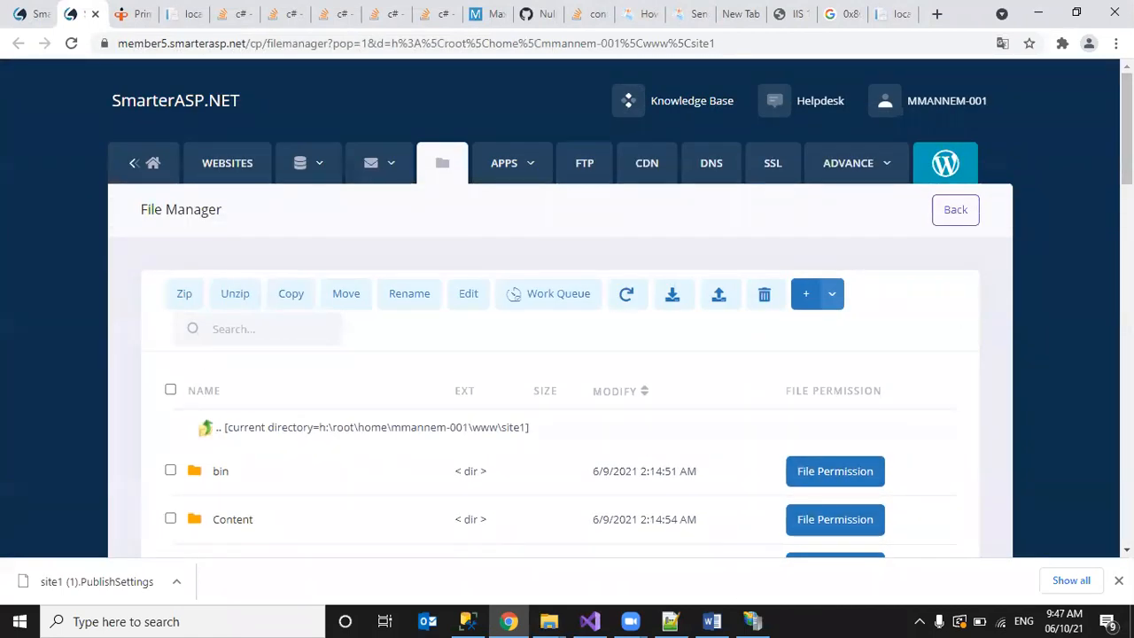
pyautogui.scroll(-2, 834, 496)
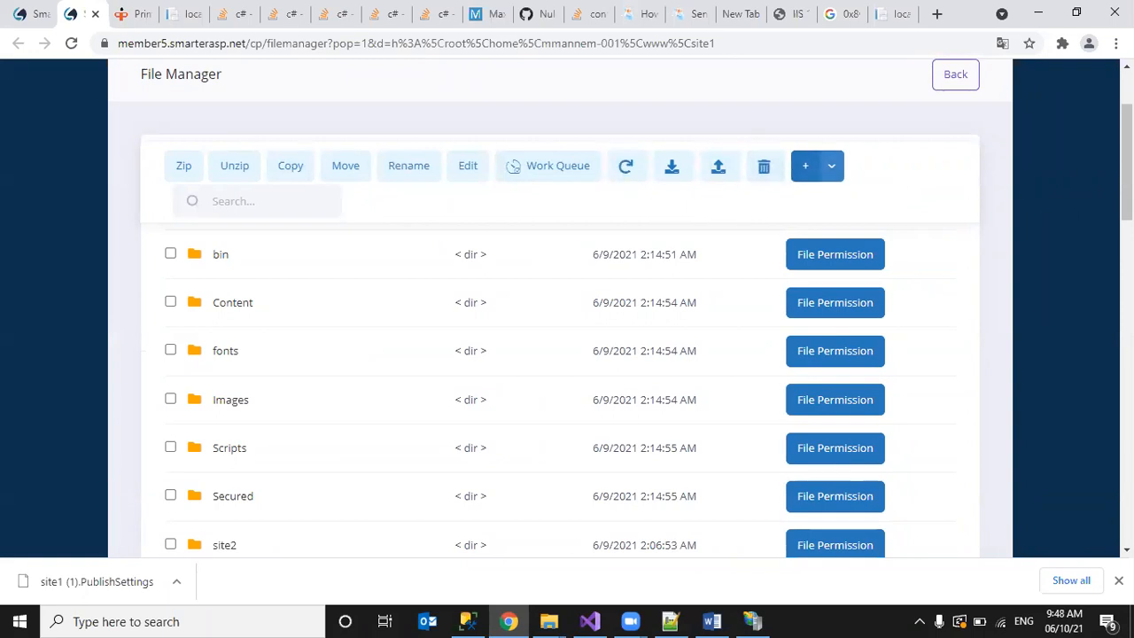
pyautogui.scroll(2, 354, 256)
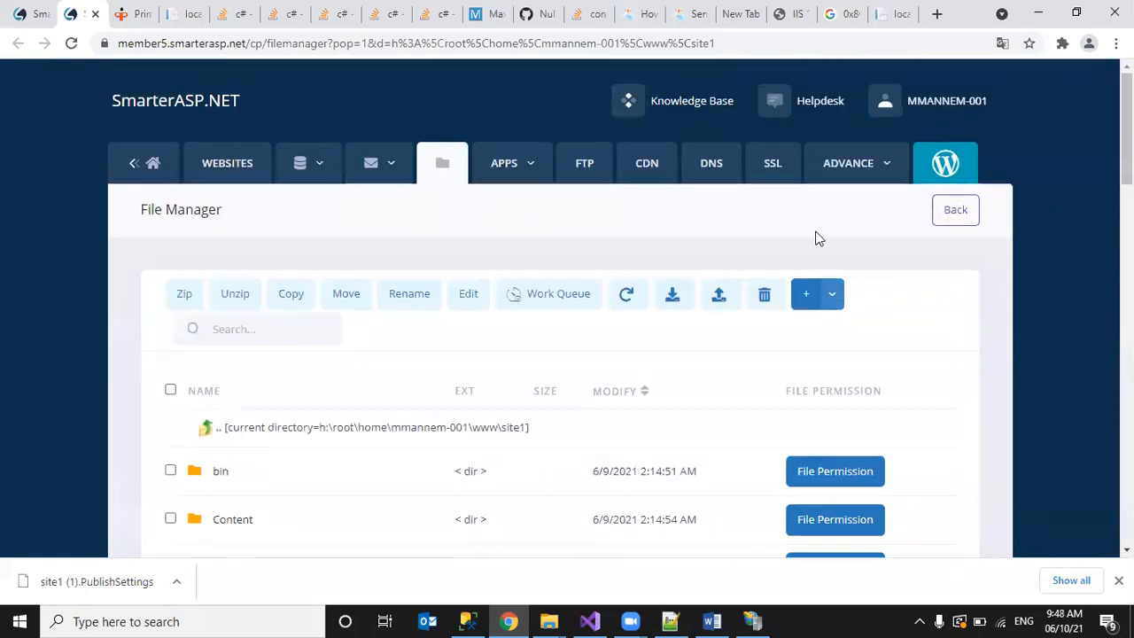
pyautogui.click(960, 219)
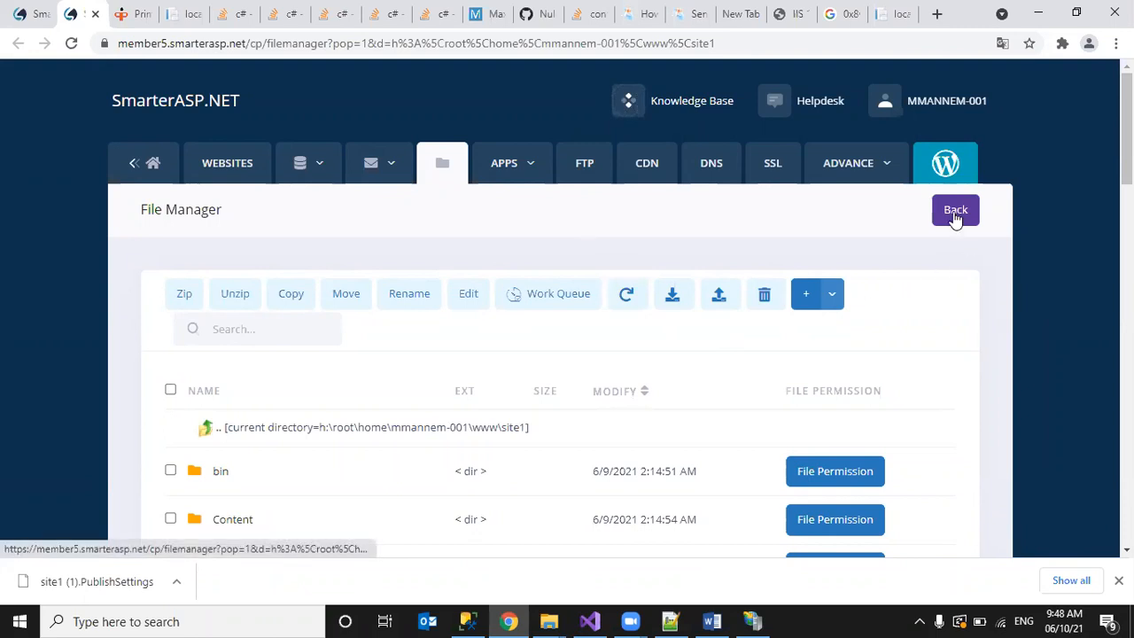
# Step: Return to the websites list and expand site1's additional options to view its settings
pyautogui.click(242, 168)
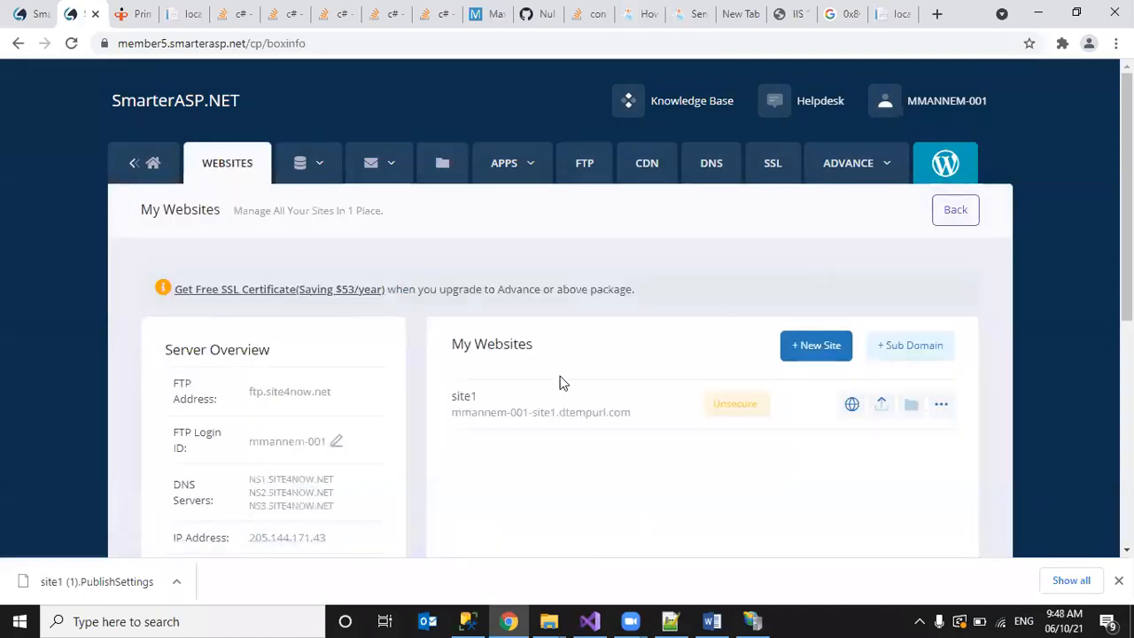
pyautogui.click(939, 413)
pyautogui.moveTo(1126, 296); pyautogui.dragTo(1126, 403)
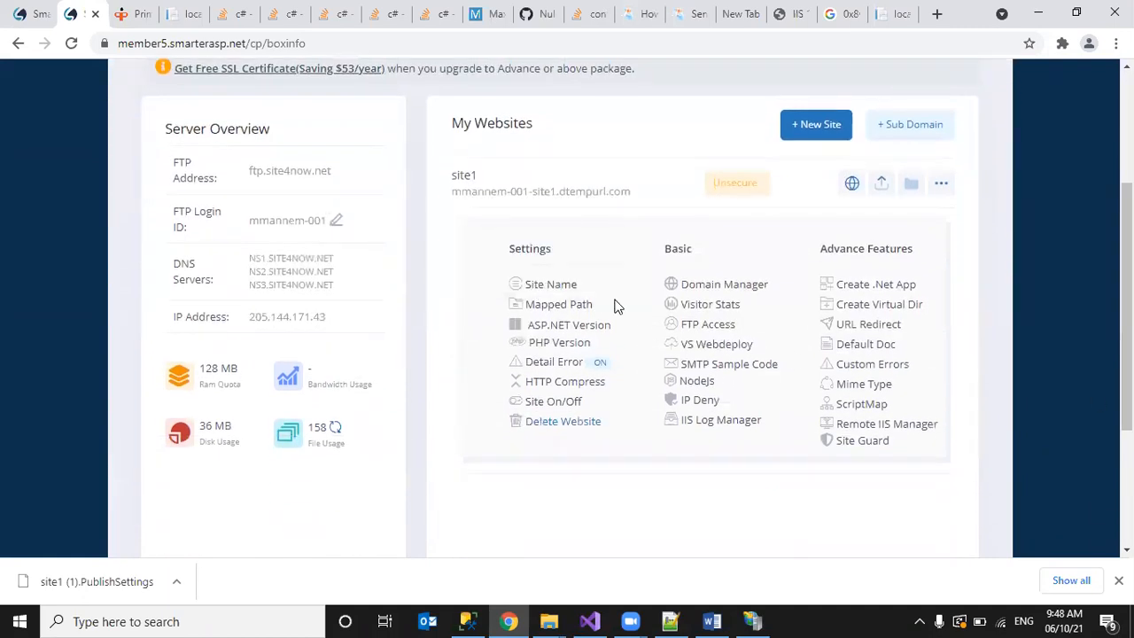
pyautogui.moveTo(558, 305)
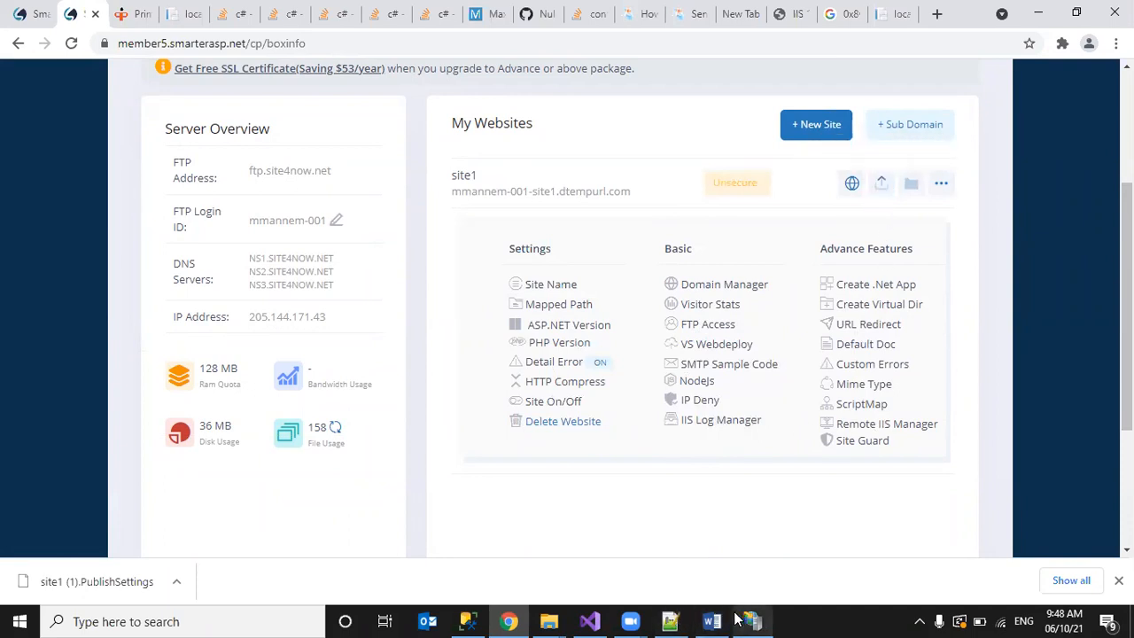
# Step: Switch to Visual Studio and open the publish page for the FirstWebsite project
pyautogui.click(592, 620)
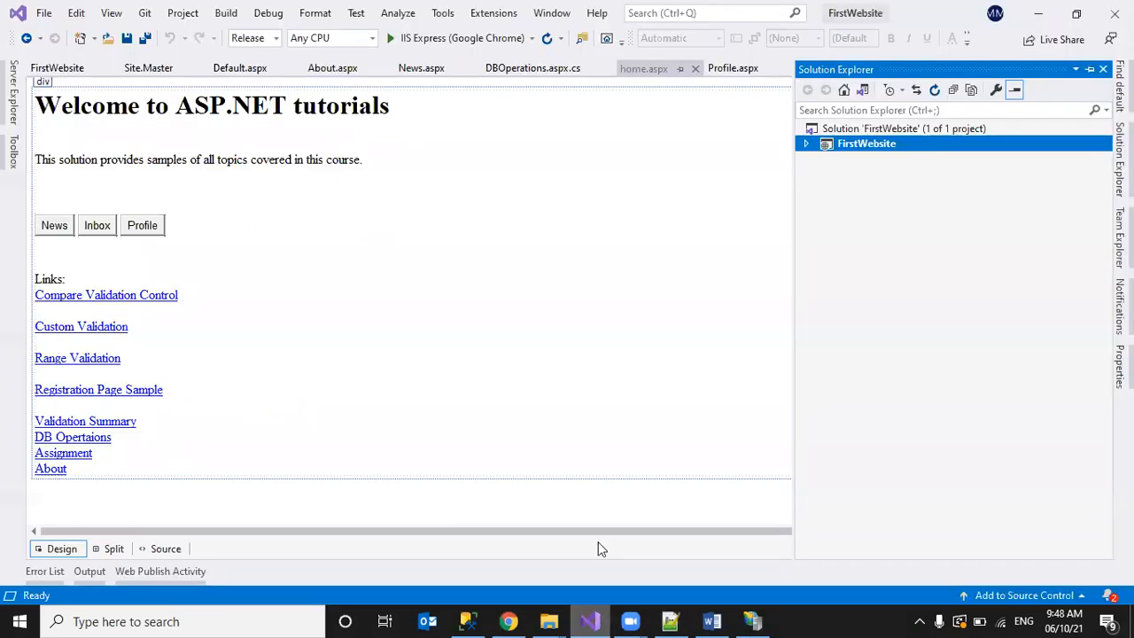
pyautogui.rightClick(866, 147)
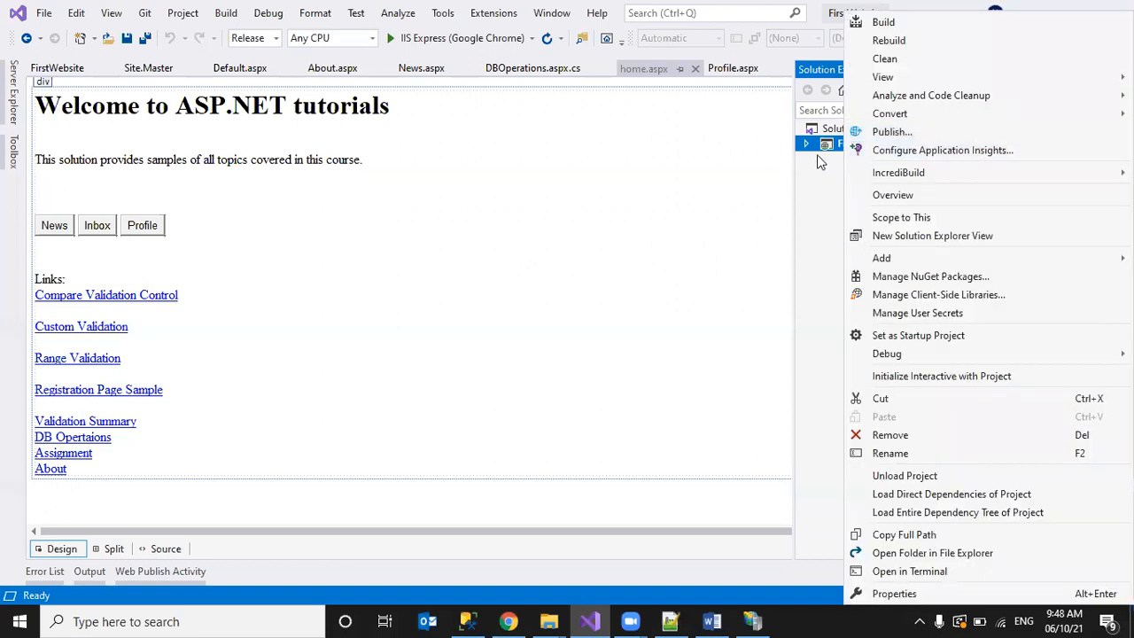
pyautogui.click(891, 132)
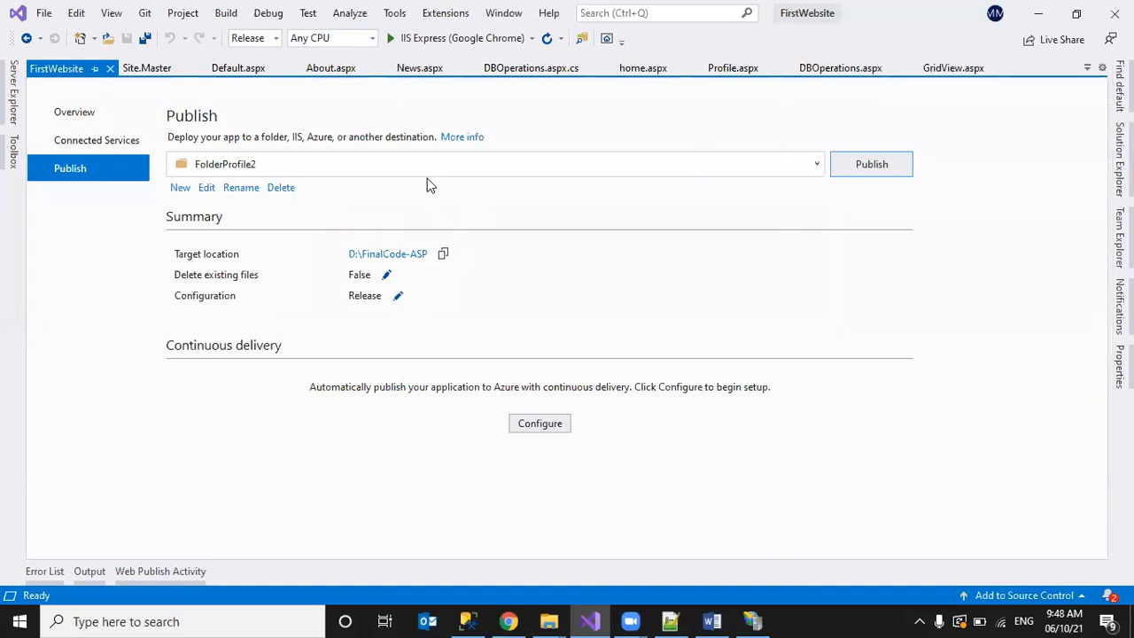
# Step: Create a new publish profile by importing site1 (1).PublishSettings from the Downloads folder
pyautogui.click(181, 189)
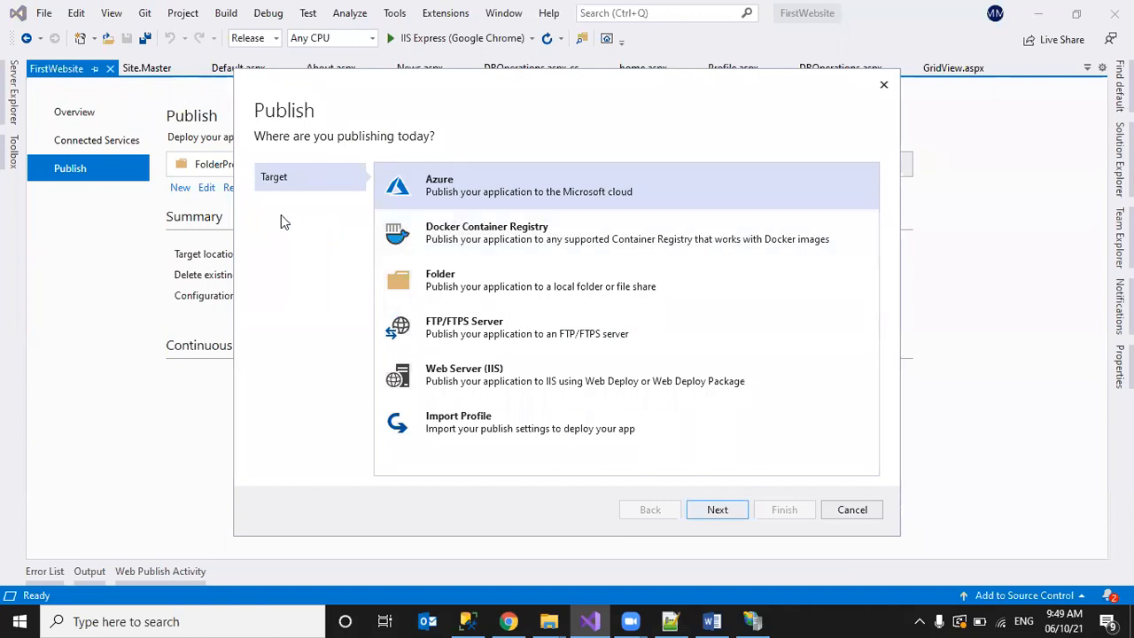
pyautogui.click(440, 424)
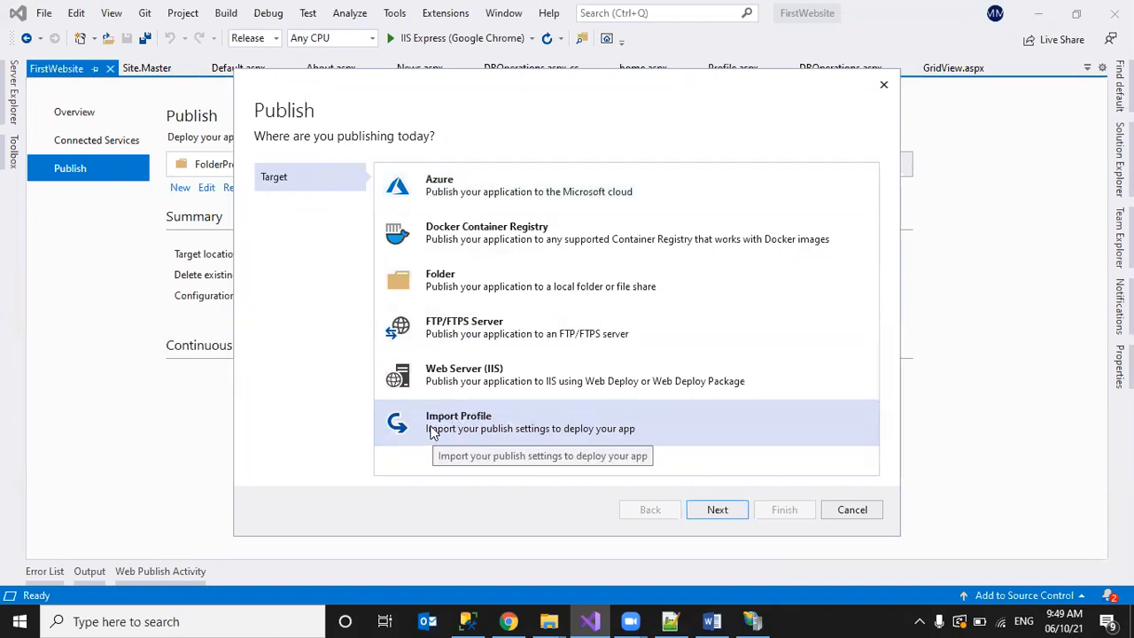
pyautogui.click(716, 512)
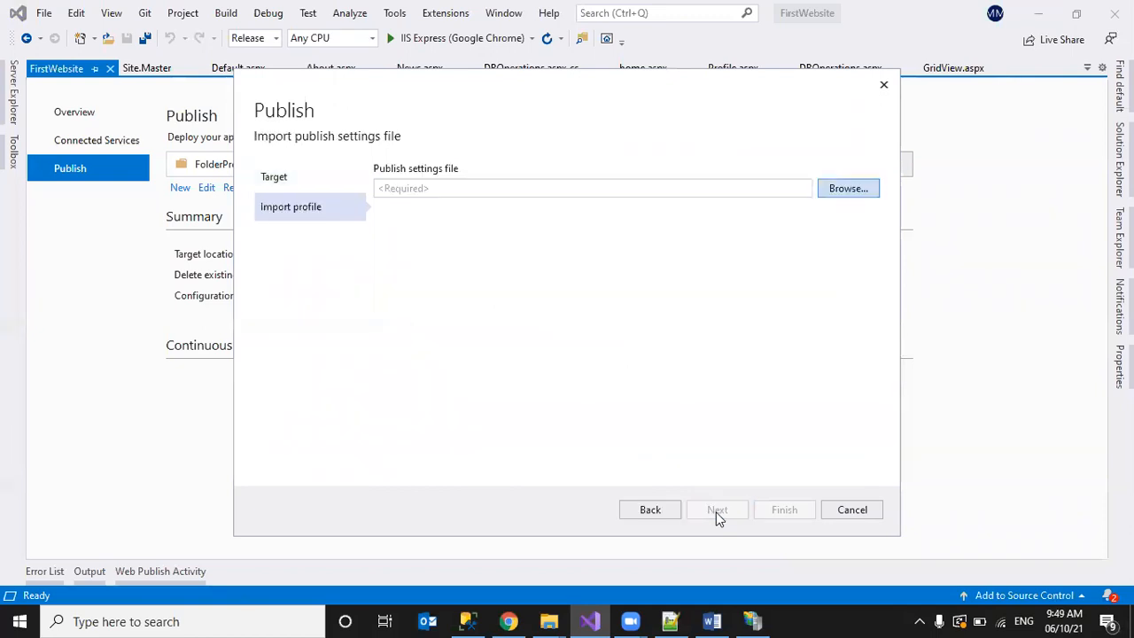
pyautogui.click(848, 195)
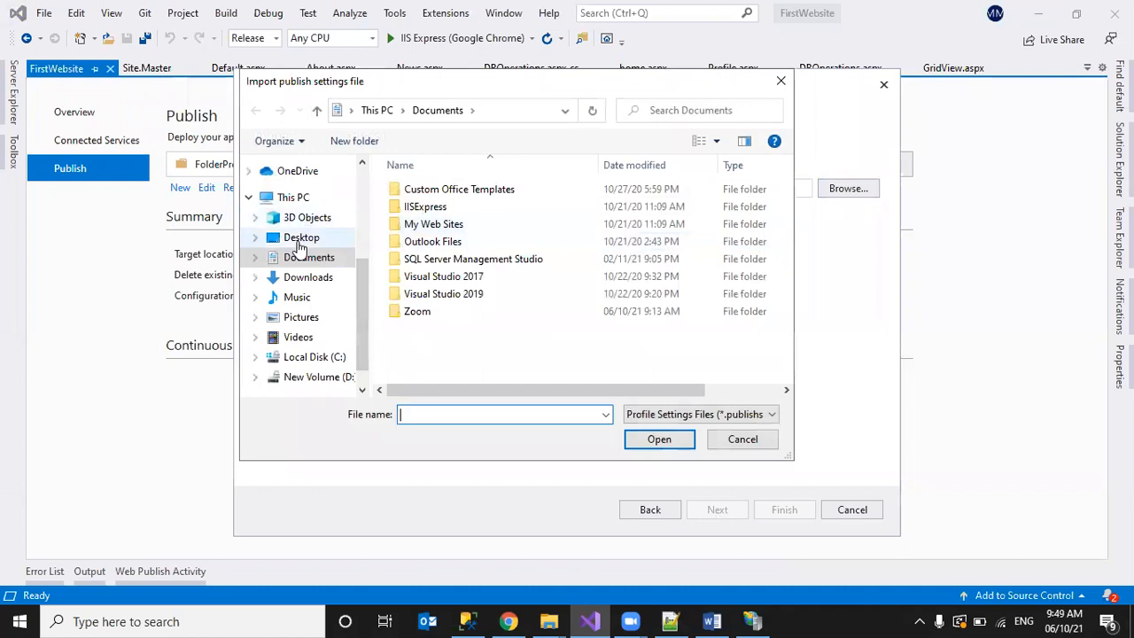
pyautogui.click(302, 280)
pyautogui.doubleClick(434, 215)
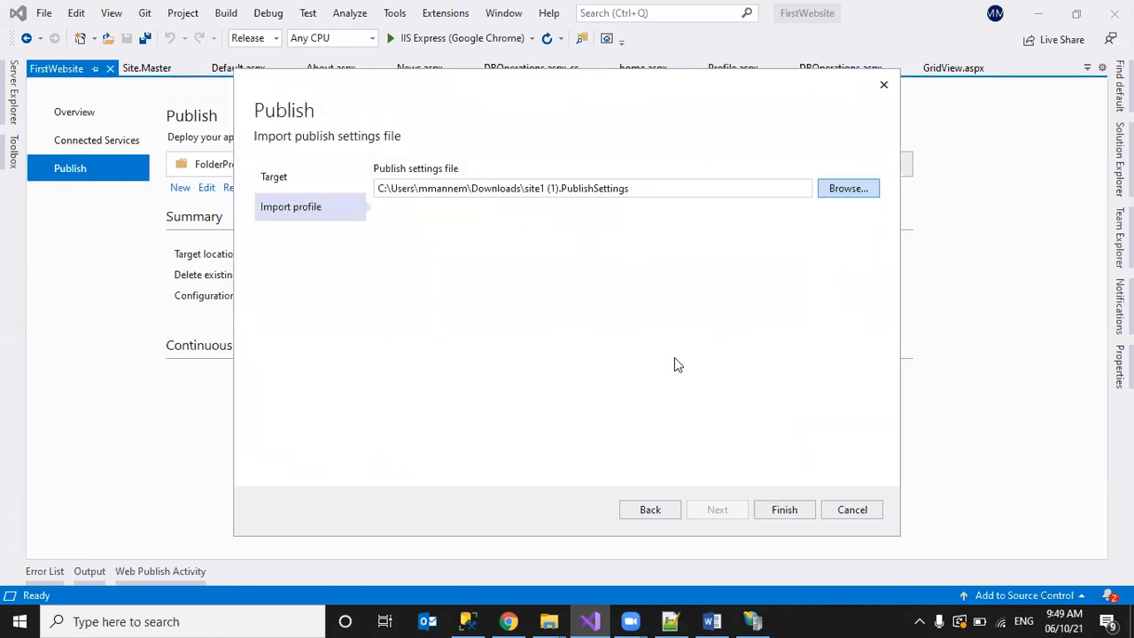
pyautogui.click(767, 512)
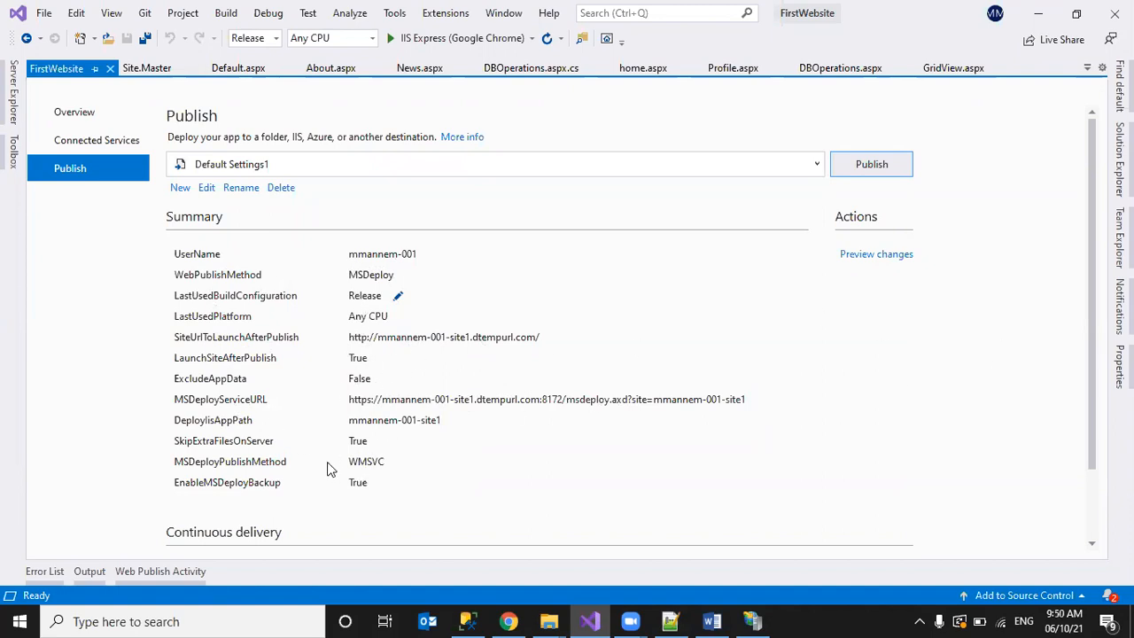
# Step: Publish the FirstWebsite project with the imported profile, entering the Web Deploy account password, and enlarge the build output area
pyautogui.click(871, 163)
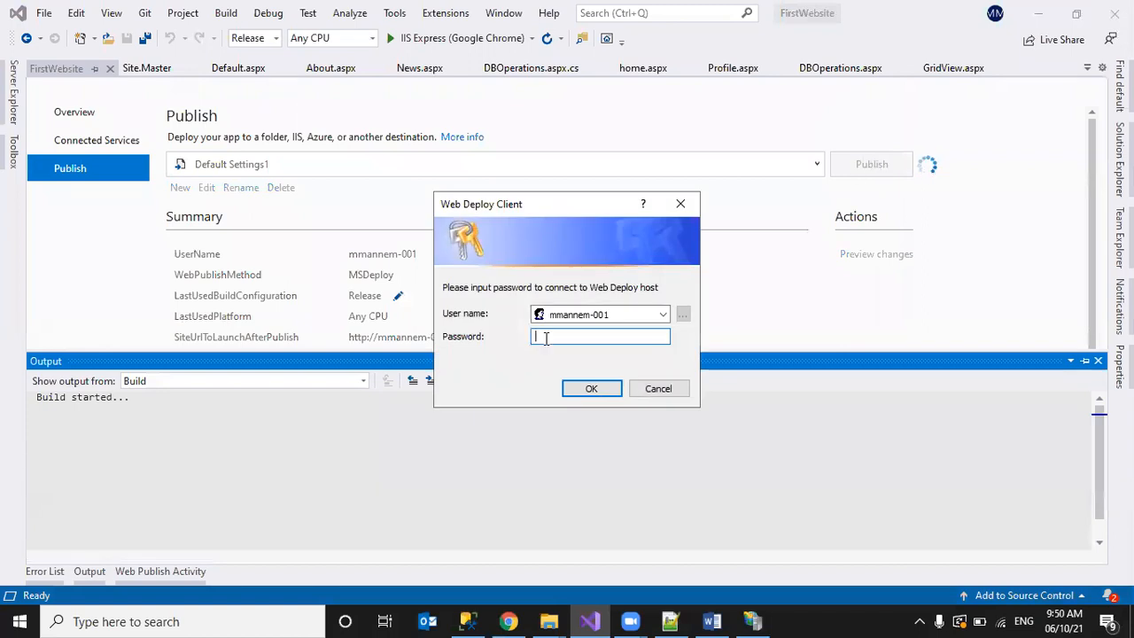
pyautogui.write('•••••••••••')
pyautogui.click(594, 391)
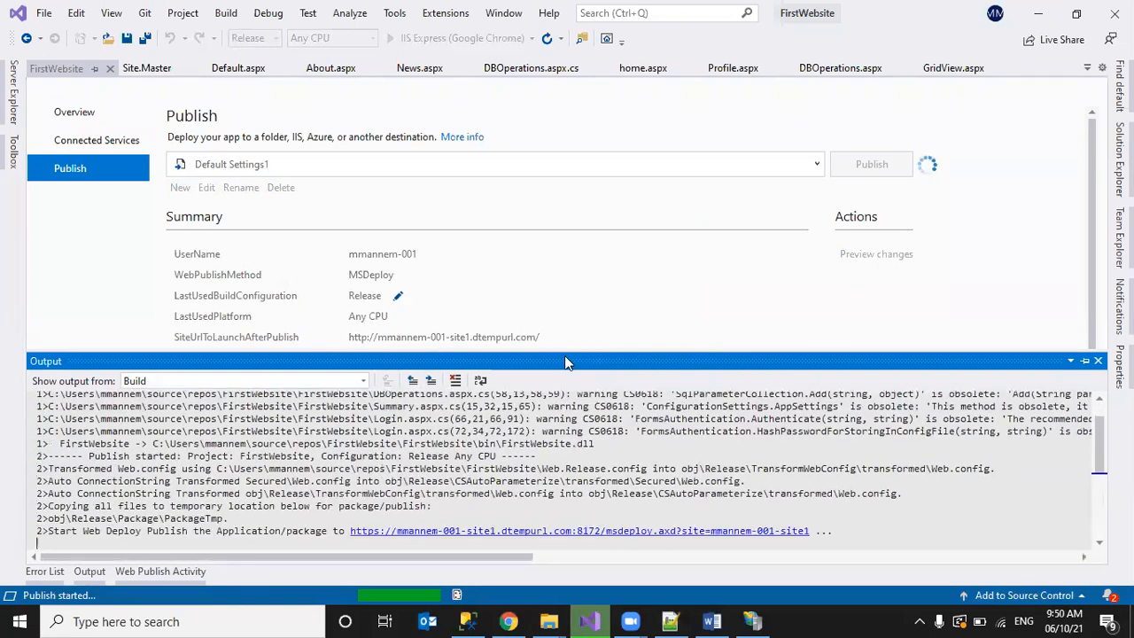
pyautogui.moveTo(566, 351); pyautogui.dragTo(545, 245)
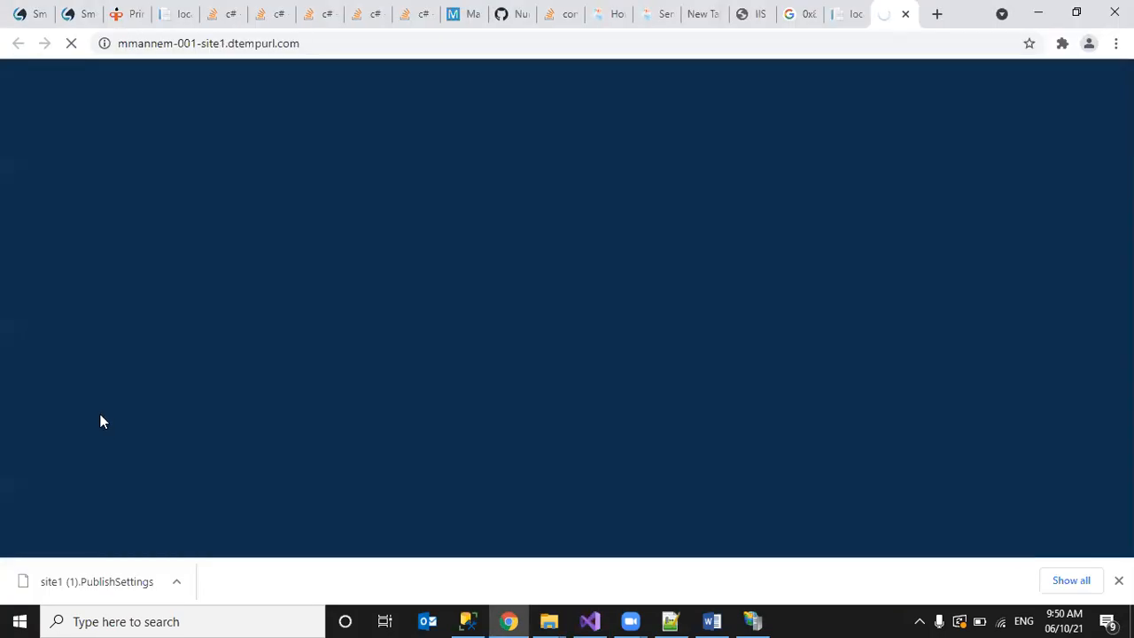
# Step: Return to Visual Studio to review the publish output, and open the published site's link in the browser
pyautogui.click(588, 621)
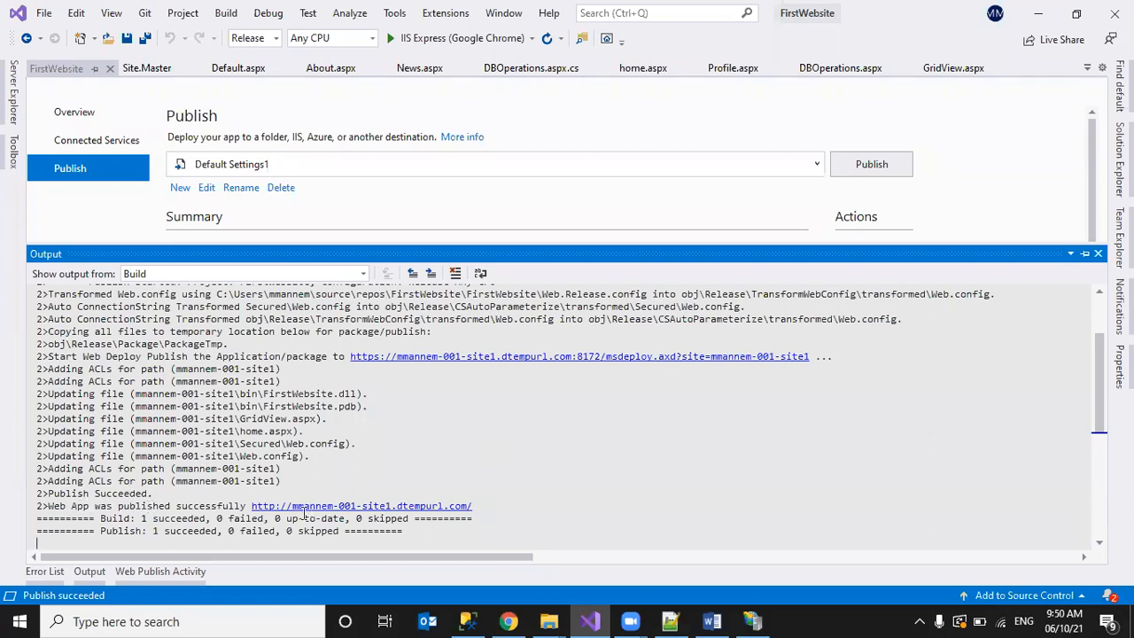
pyautogui.keyDown('ctrl'); pyautogui.click(431, 506); pyautogui.keyUp('ctrl')
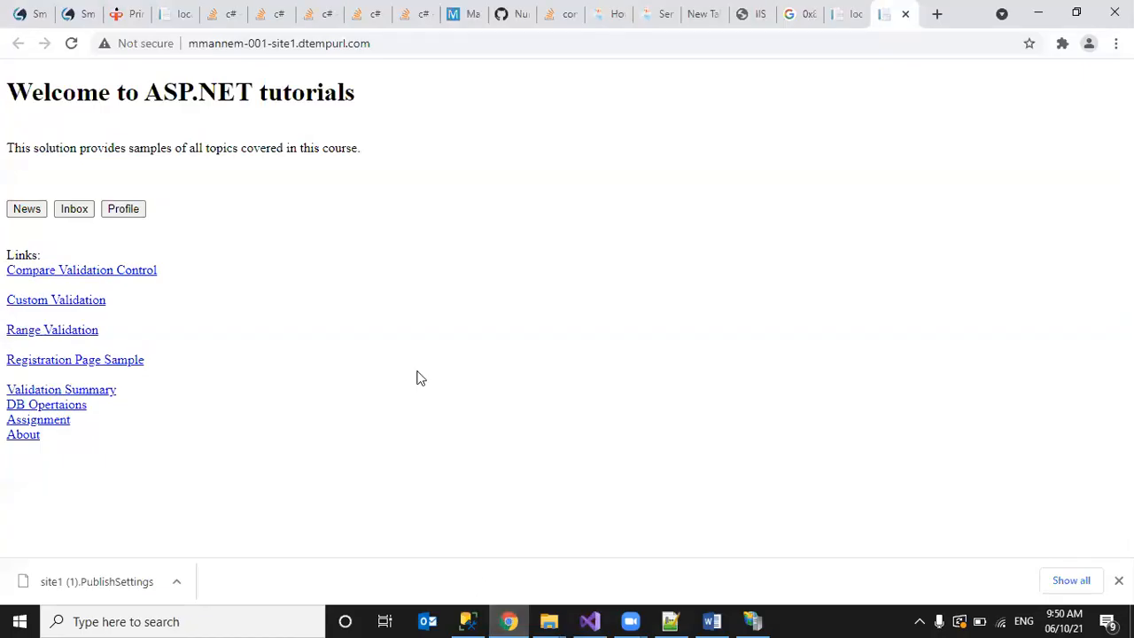
pyautogui.click(202, 45)
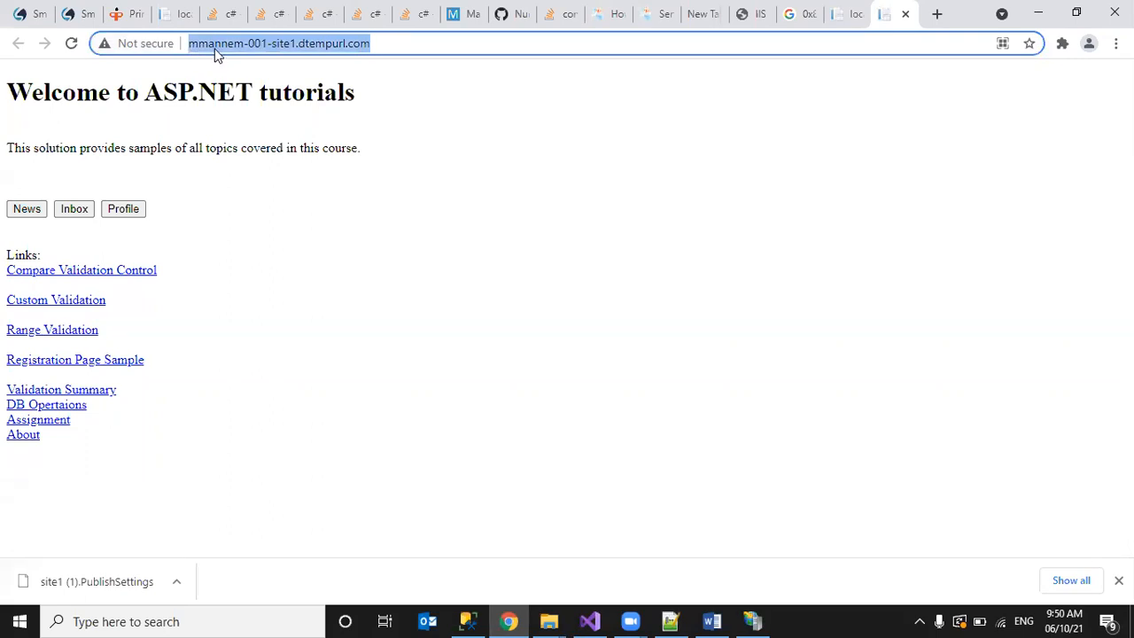
# Step: Check the News and Inbox pages of the published site, returning to its home page after each
pyautogui.click(27, 211)
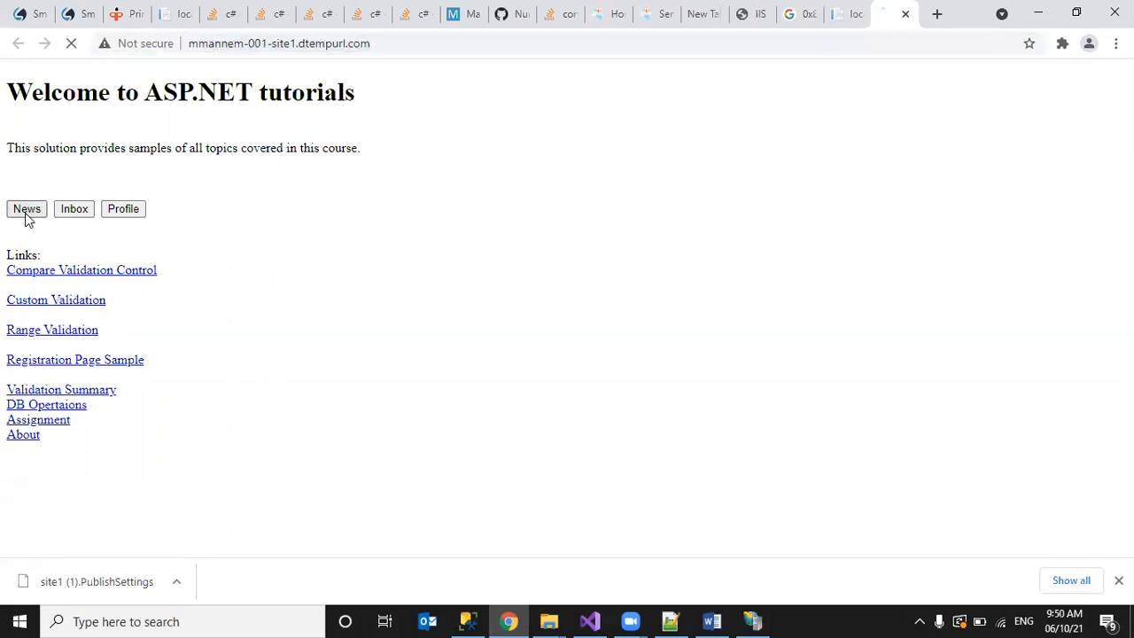
pyautogui.click(18, 44)
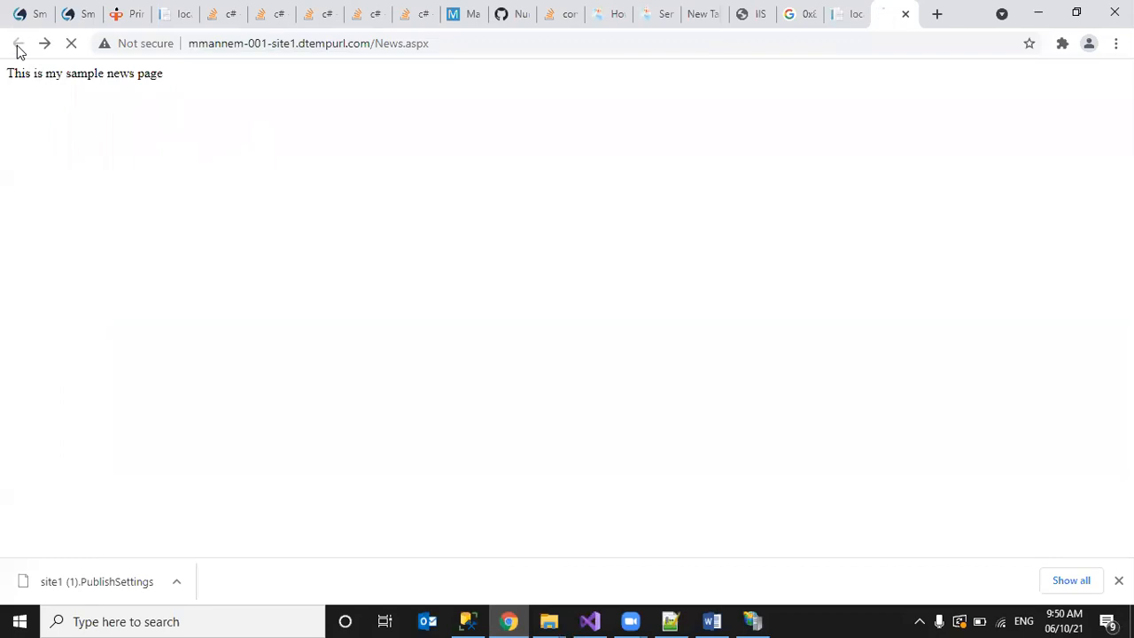
pyautogui.click(78, 211)
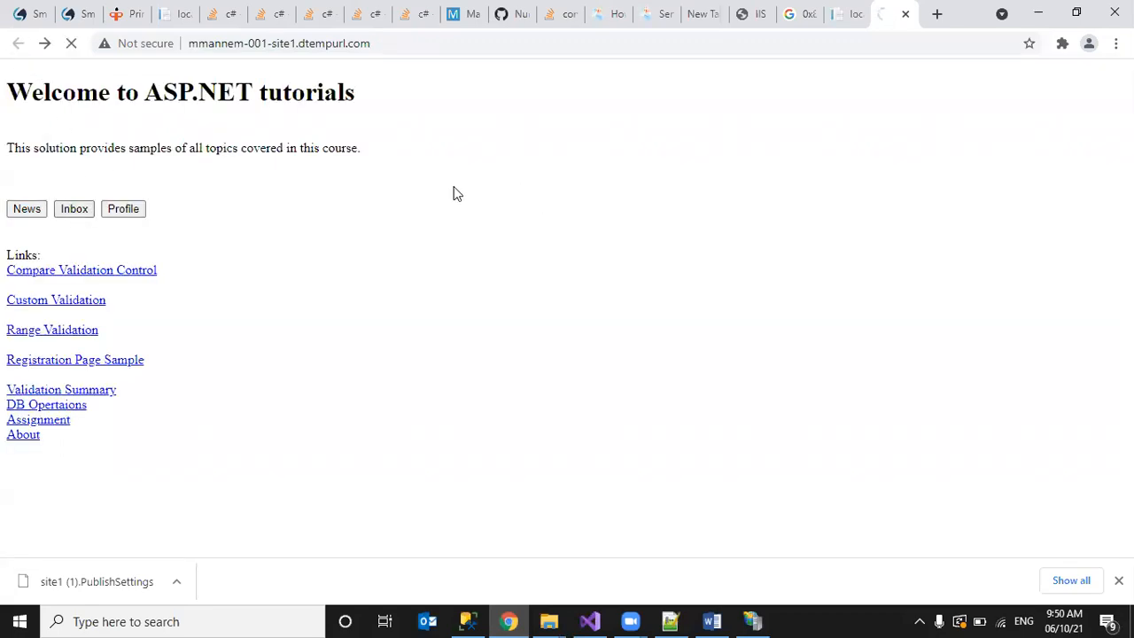
pyautogui.click(18, 44)
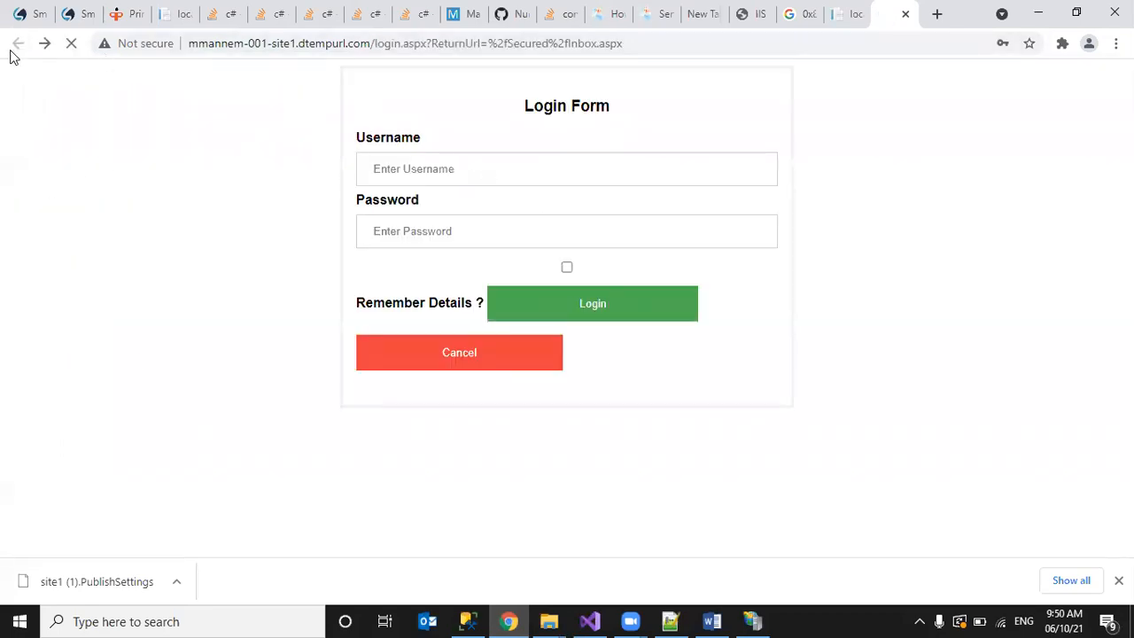
pyautogui.click(195, 43)
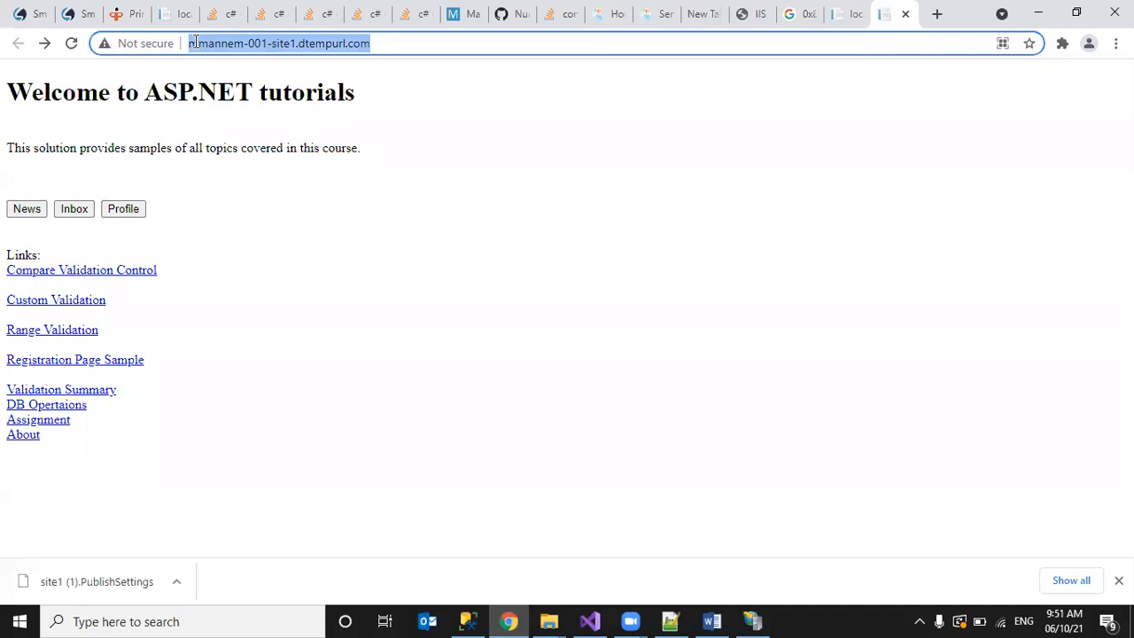
pyautogui.hotkey('alt', 'Tab')
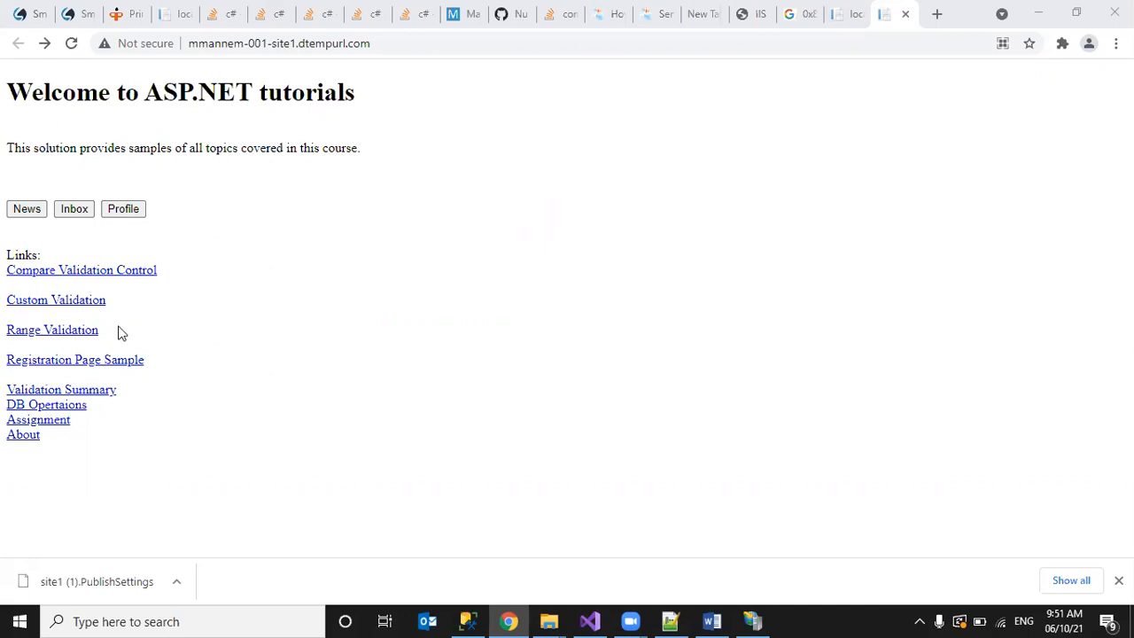
# Step: Check the published site's Validation Summary, Assignment and DB Operations pages, returning to the home page after each
pyautogui.click(44, 394)
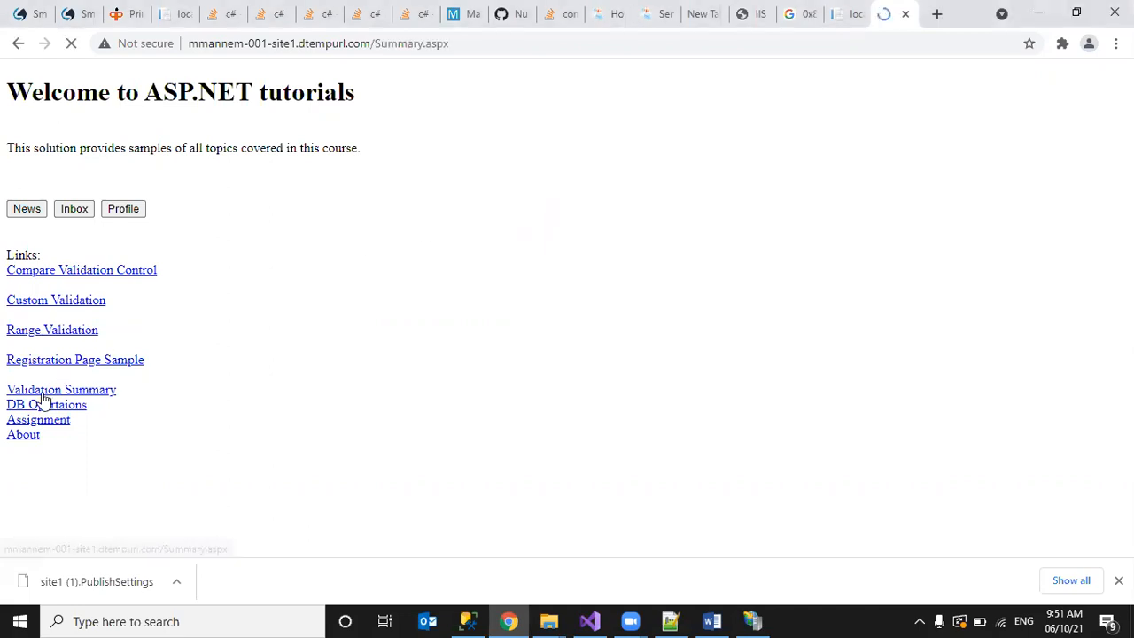
pyautogui.click(19, 42)
pyautogui.click(39, 420)
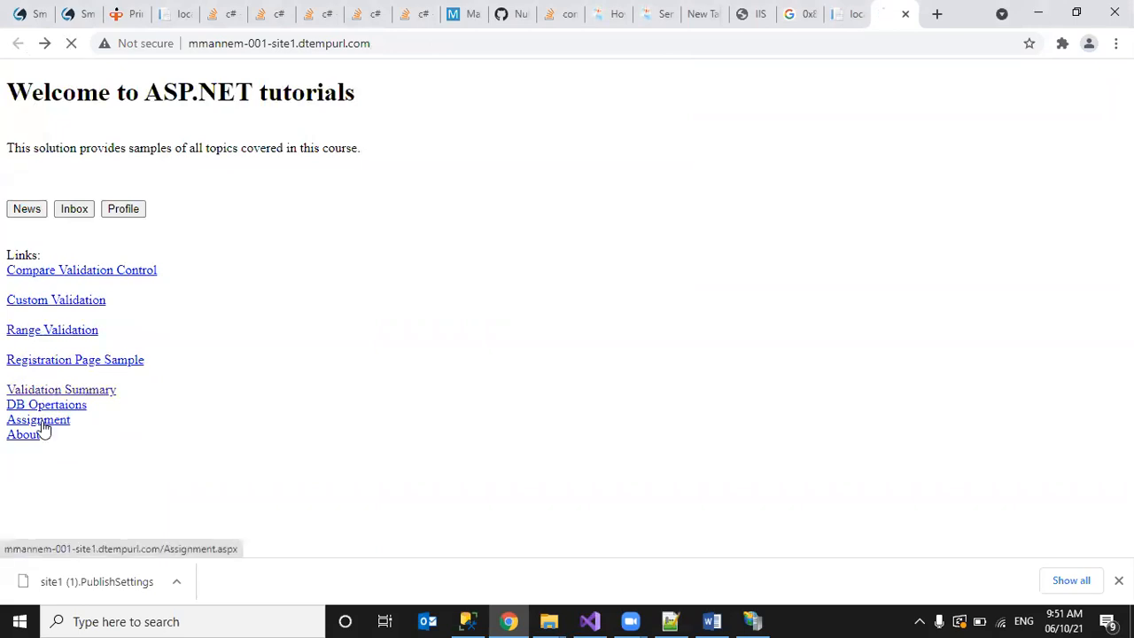
pyautogui.click(18, 42)
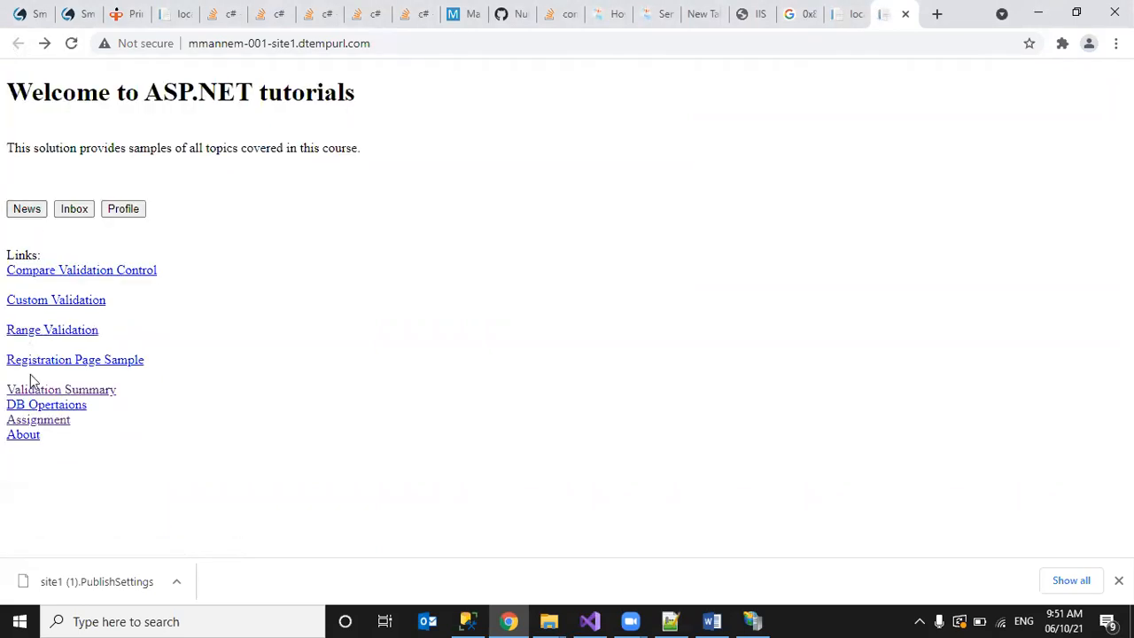
pyautogui.click(39, 409)
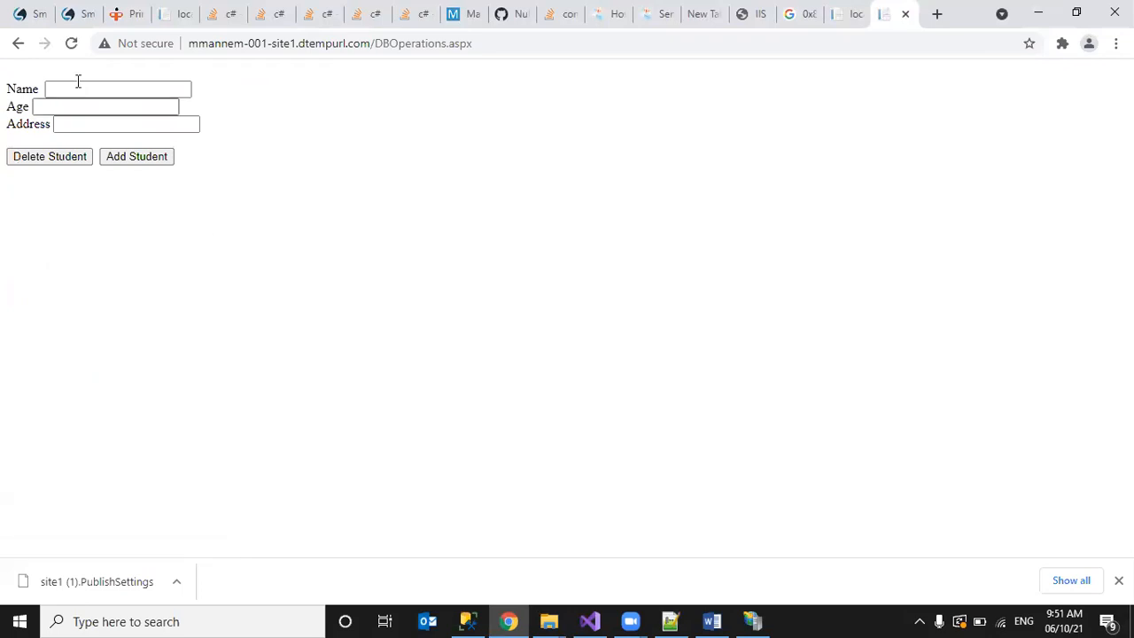
pyautogui.click(16, 45)
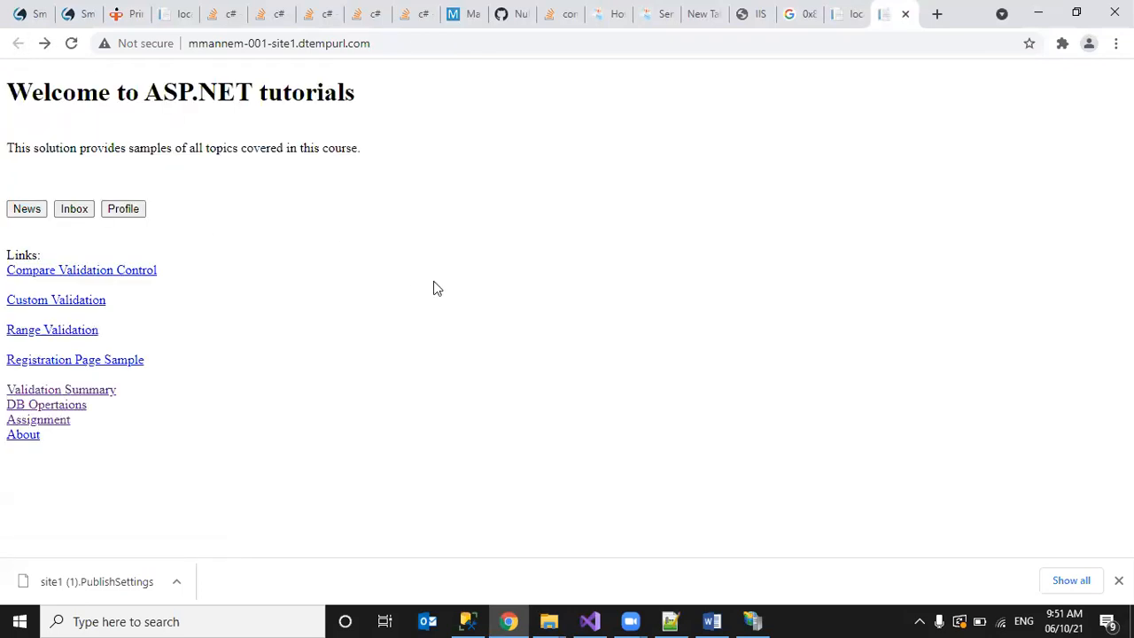
pyautogui.hotkey('ctrl', 'l')
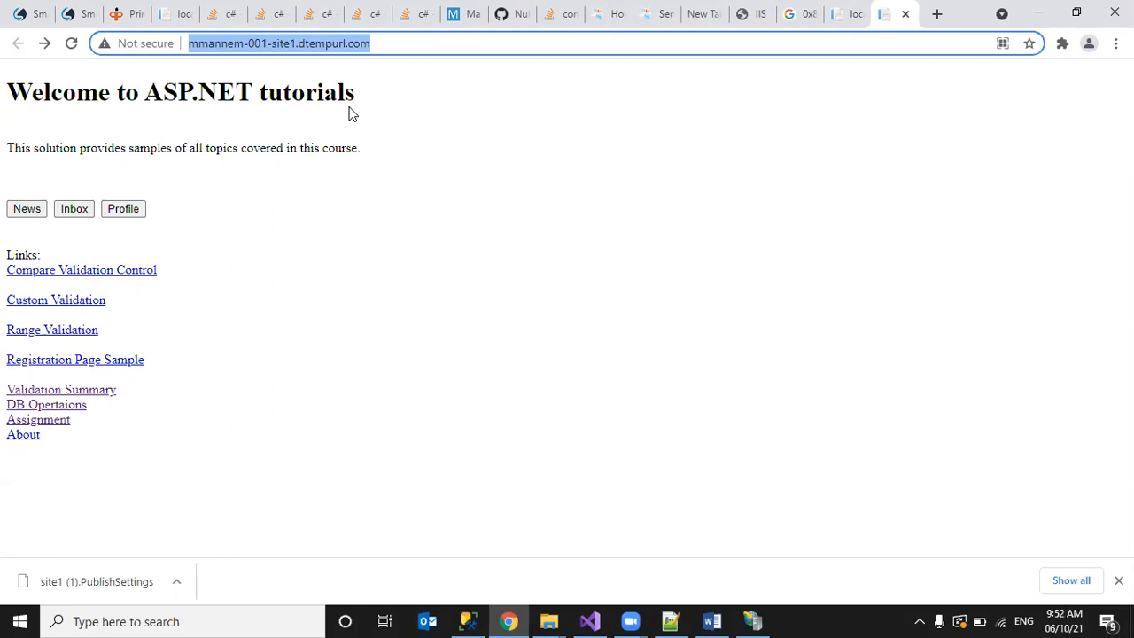
# Step: Switch to IIS Manager and view the freshers site's http binding settings without changing them
pyautogui.click(752, 621)
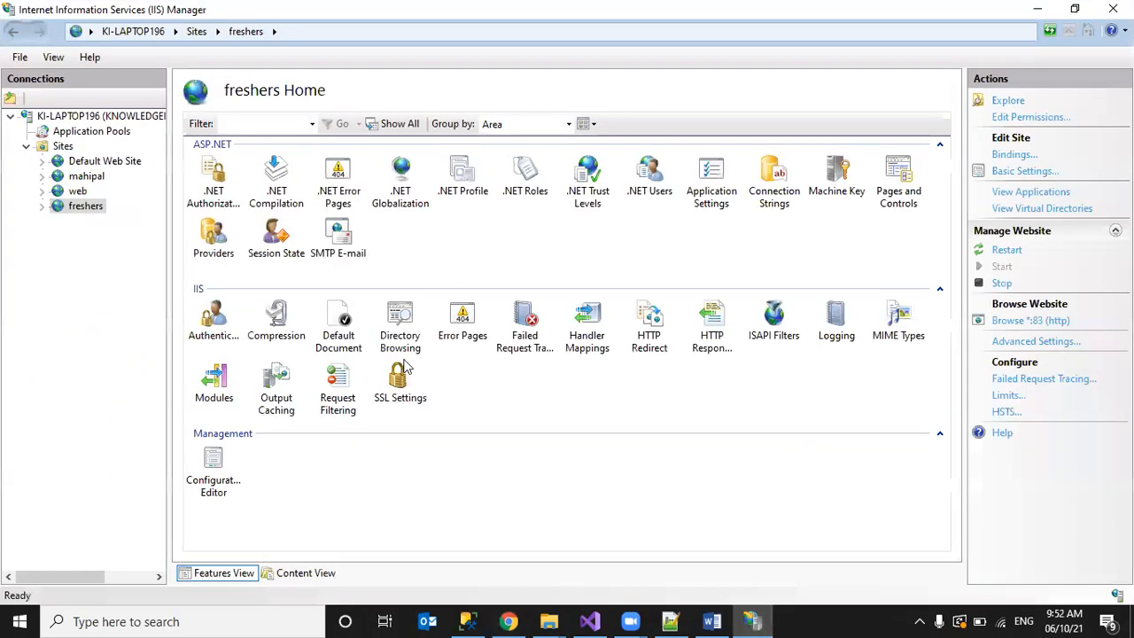
pyautogui.rightClick(98, 216)
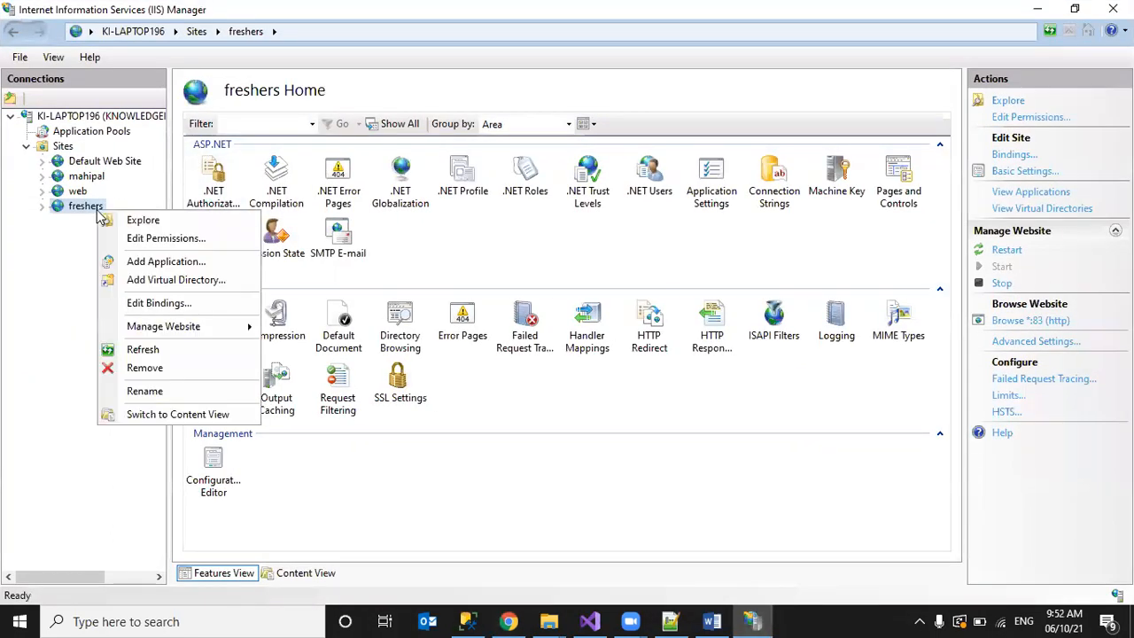
pyautogui.click(212, 307)
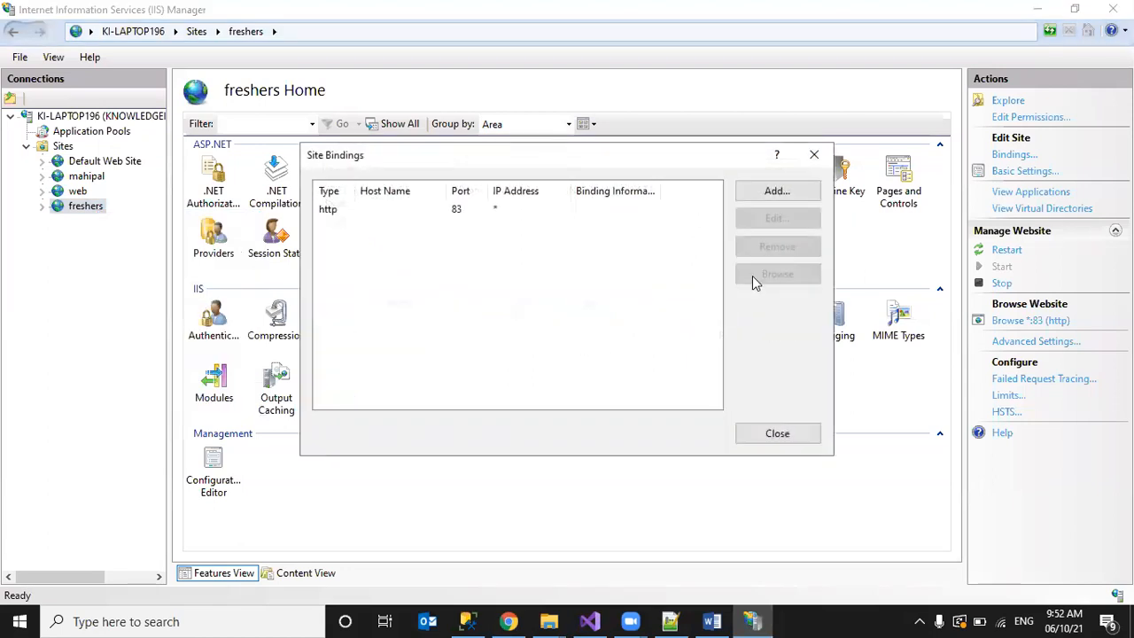
pyautogui.click(361, 213)
pyautogui.click(776, 218)
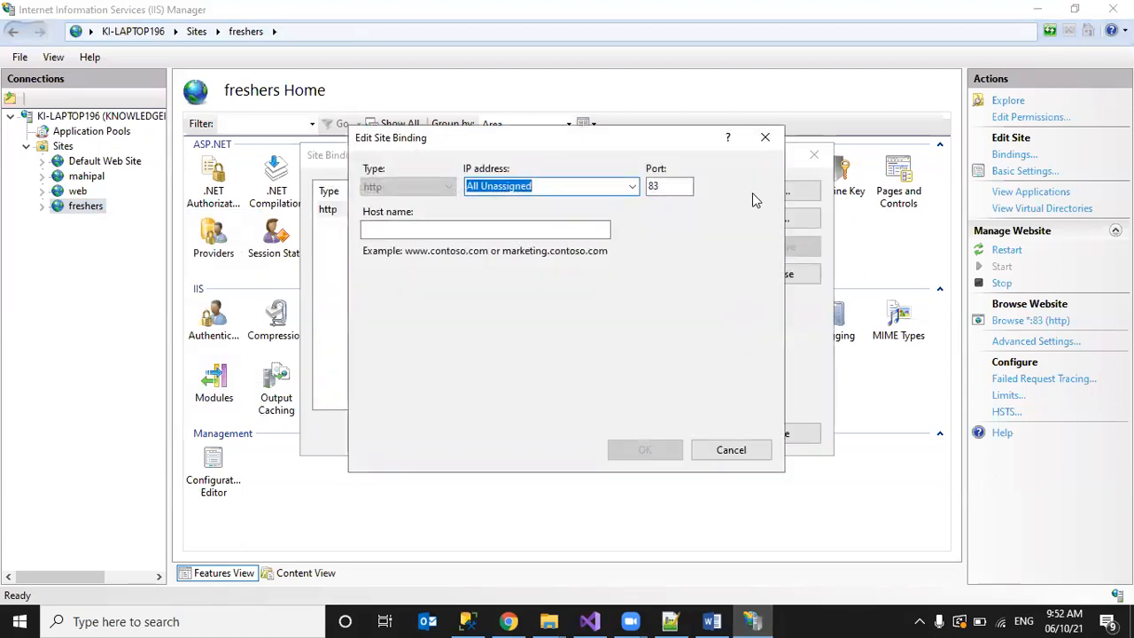
pyautogui.click(764, 137)
pyautogui.click(813, 155)
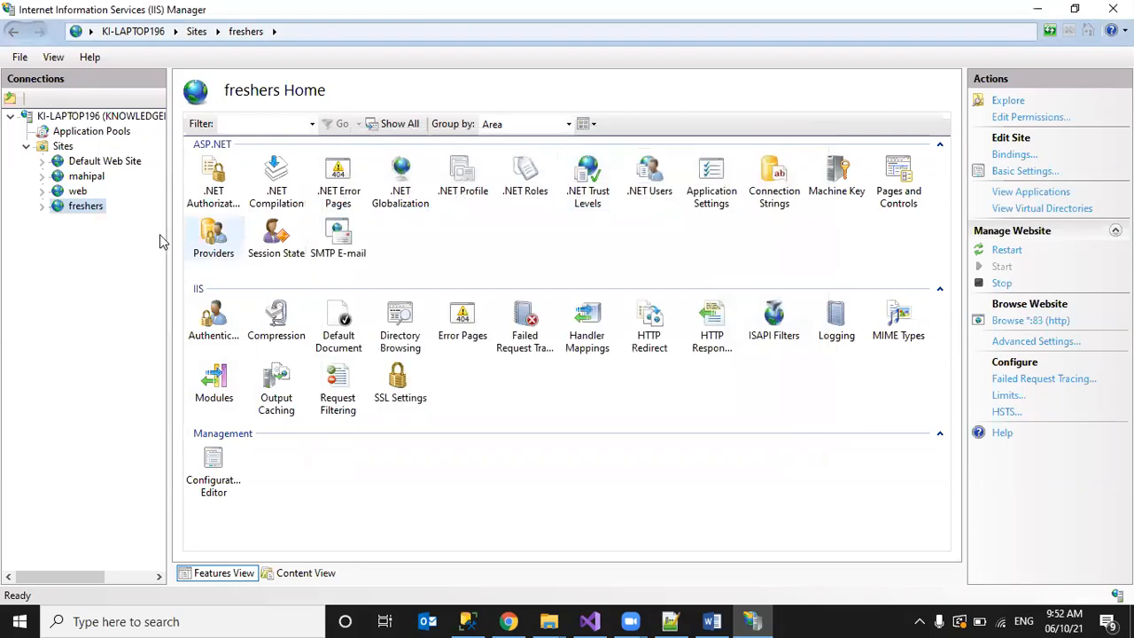
pyautogui.click(1009, 156)
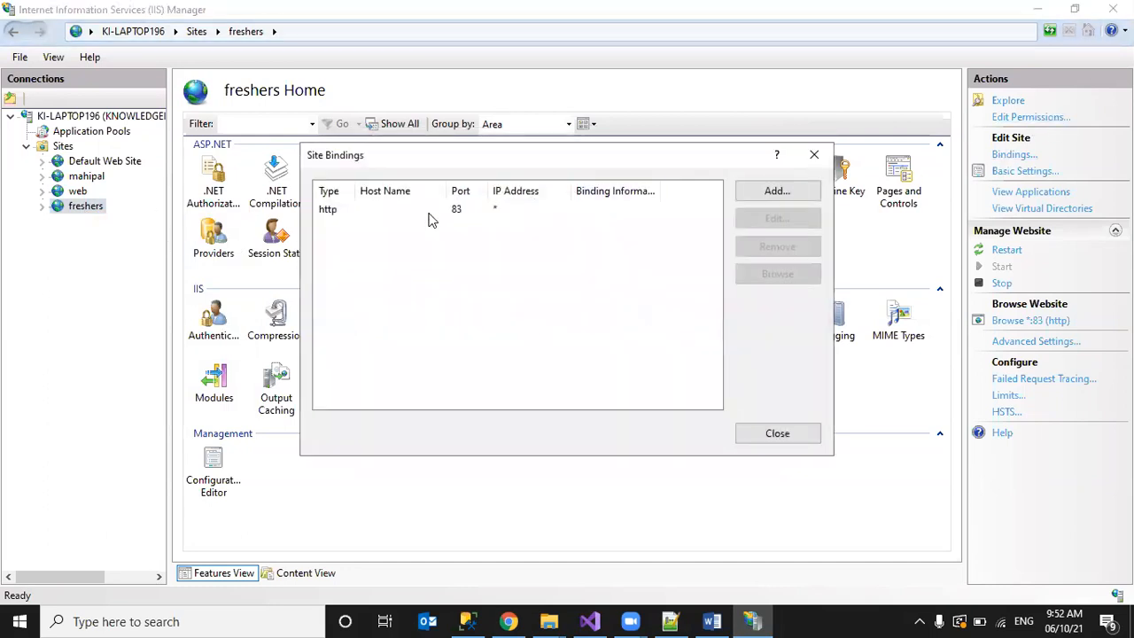
pyautogui.doubleClick(397, 211)
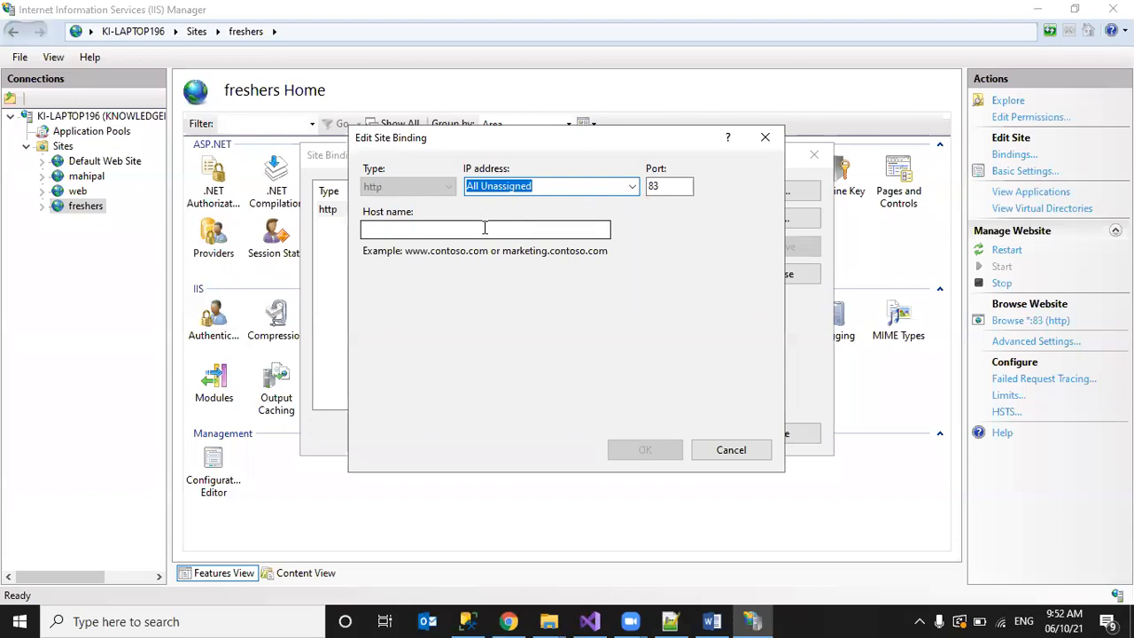
pyautogui.click(484, 227)
pyautogui.write('ww')
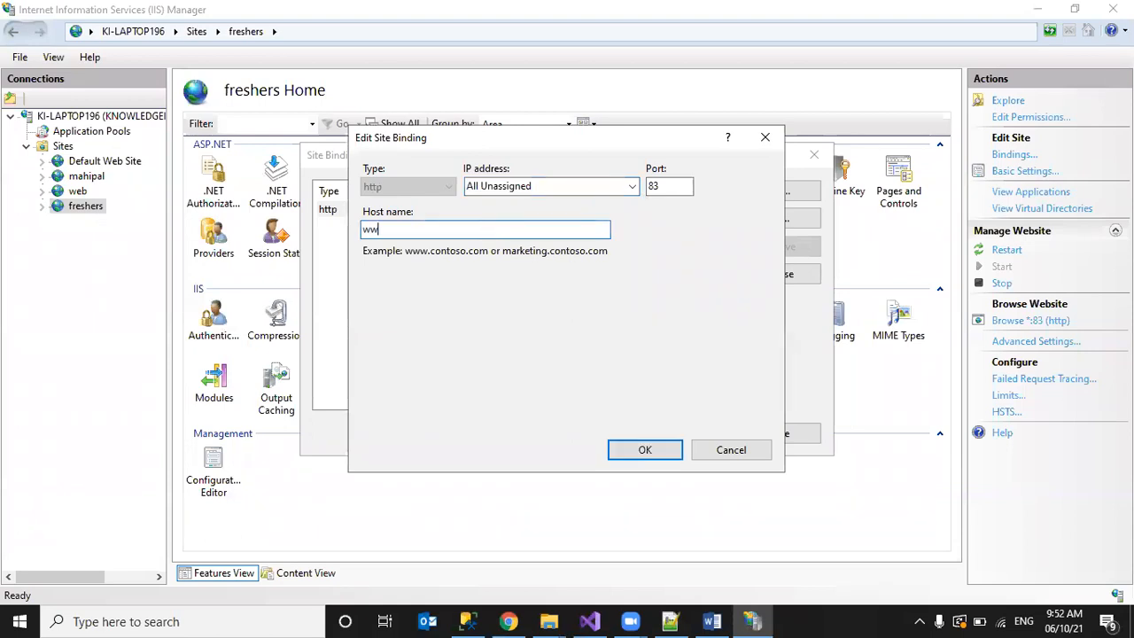
pyautogui.write('w.mahipal-test.com')
pyautogui.click(668, 447)
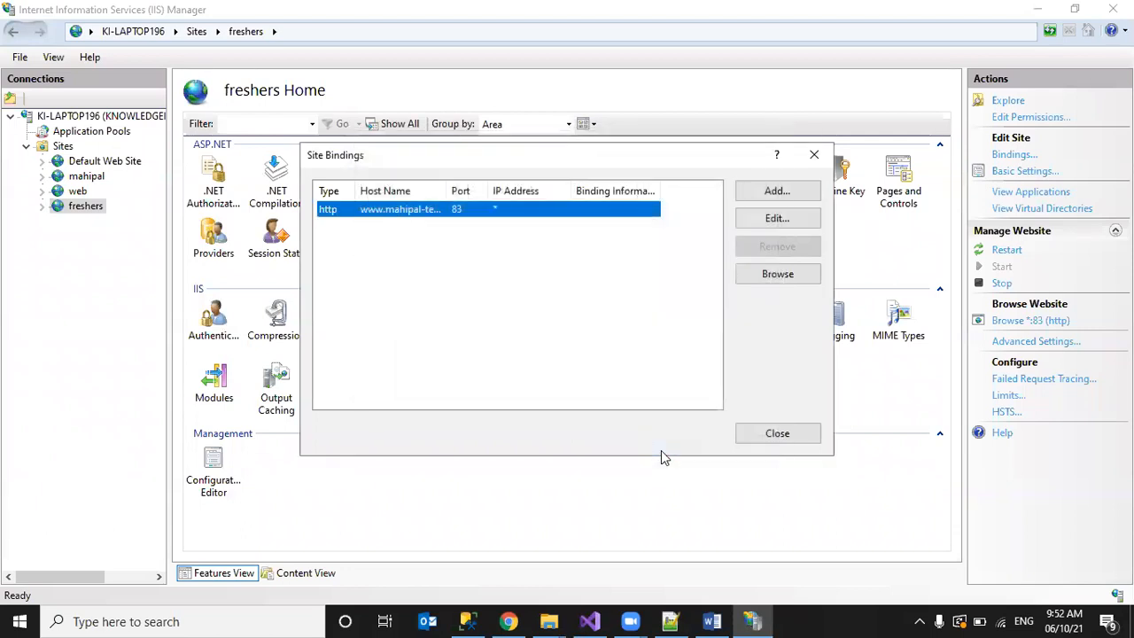
pyautogui.click(771, 435)
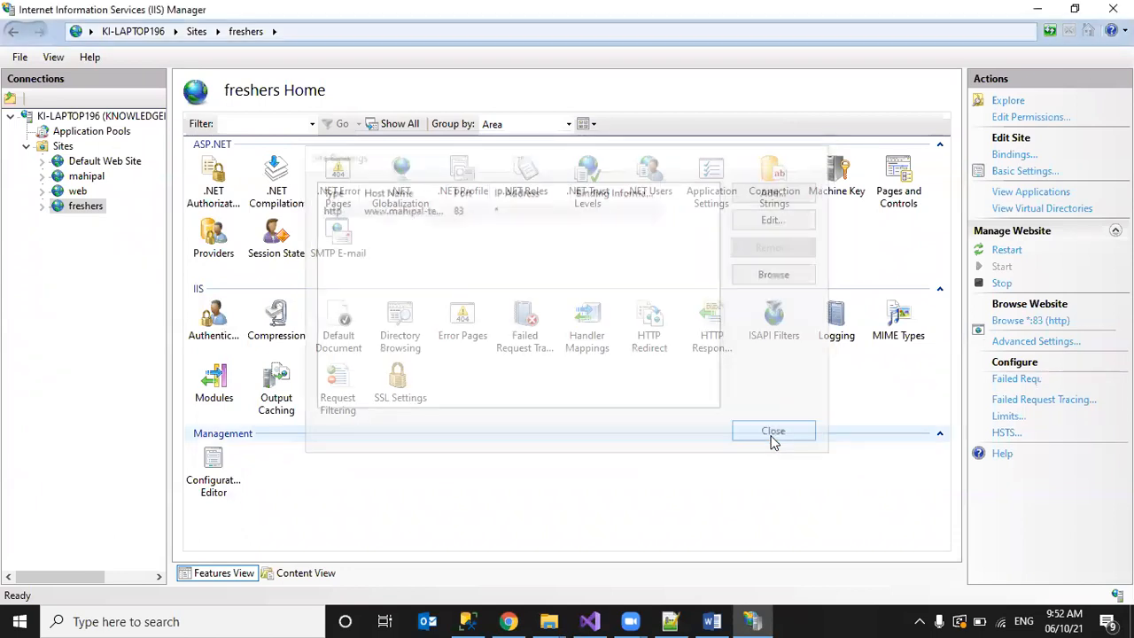
pyautogui.rightClick(94, 207)
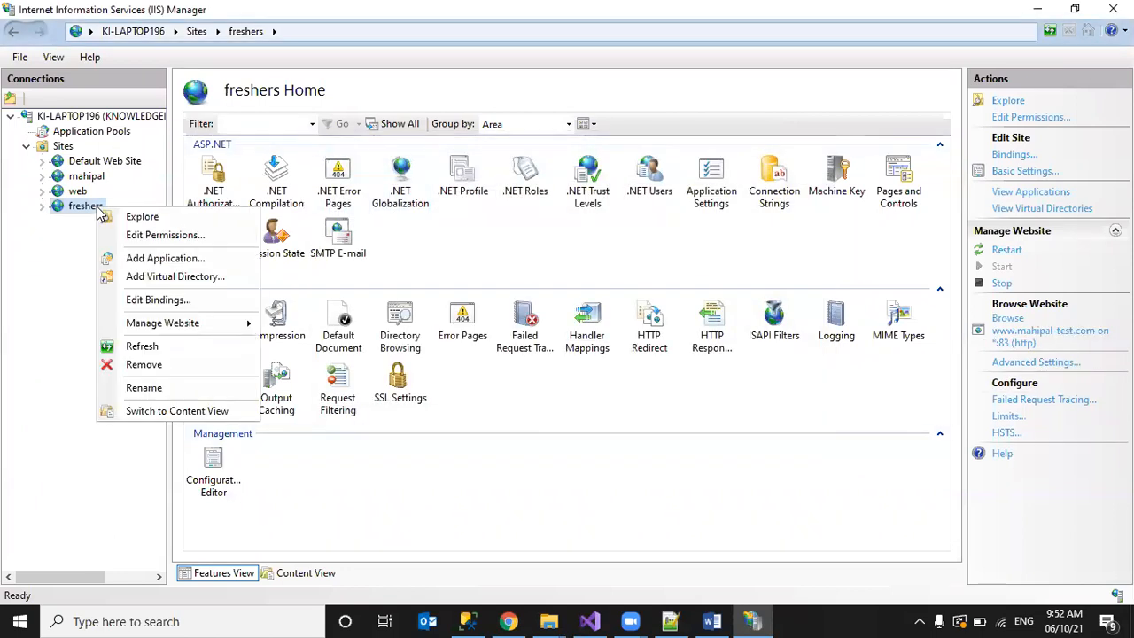
pyautogui.click(133, 348)
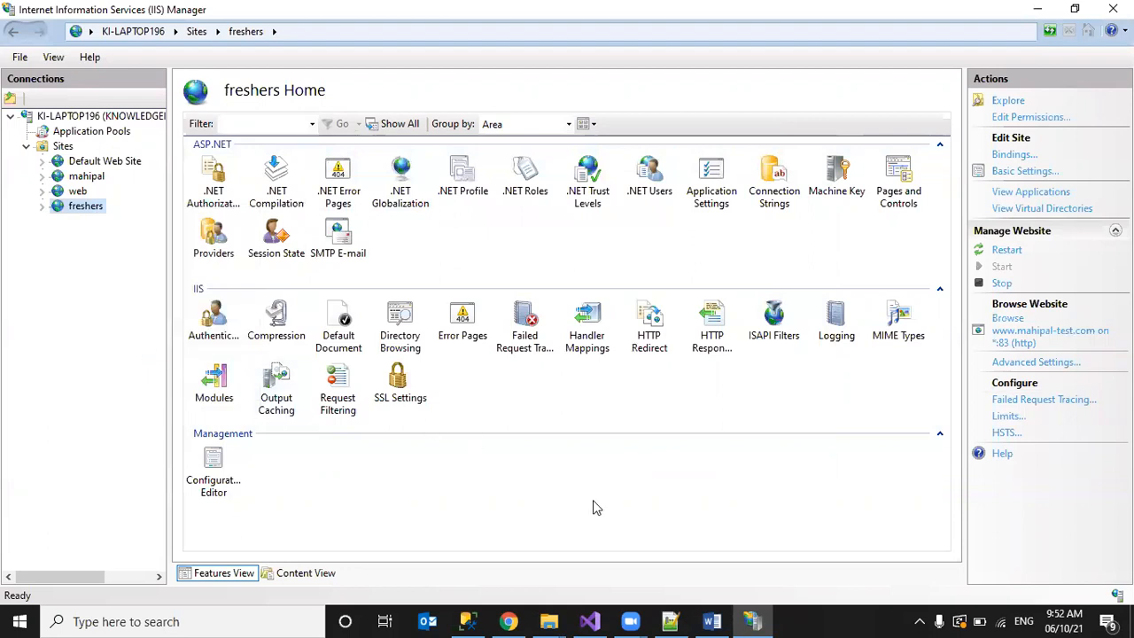
# Step: Switch to Chrome and open a new browser tab
pyautogui.click(507, 621)
pyautogui.click(937, 14)
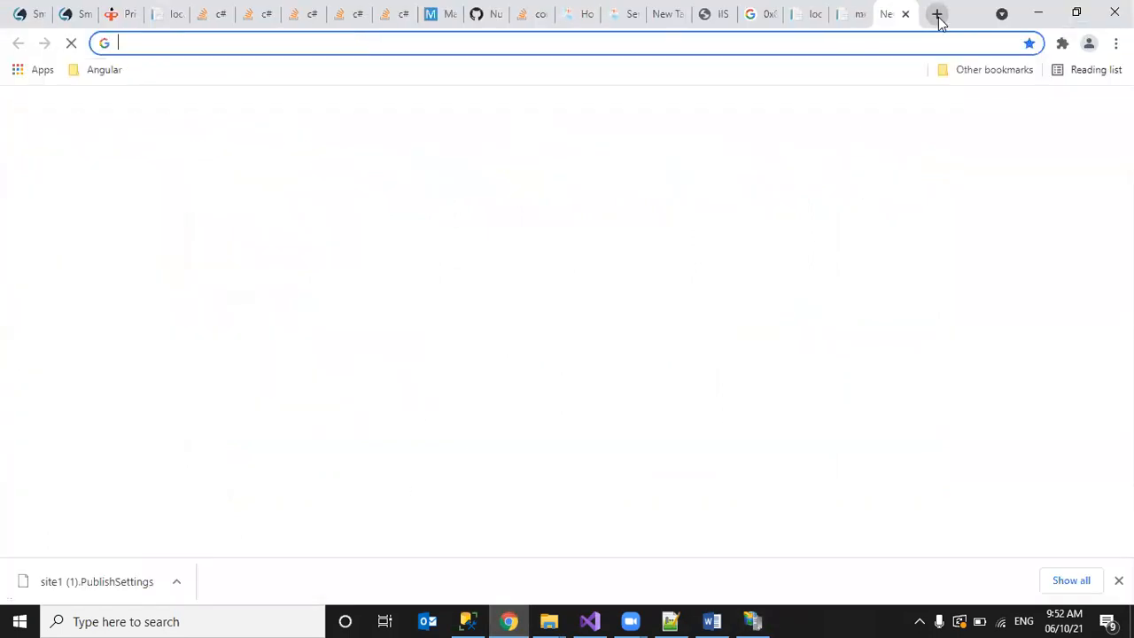
pyautogui.write('mahip')
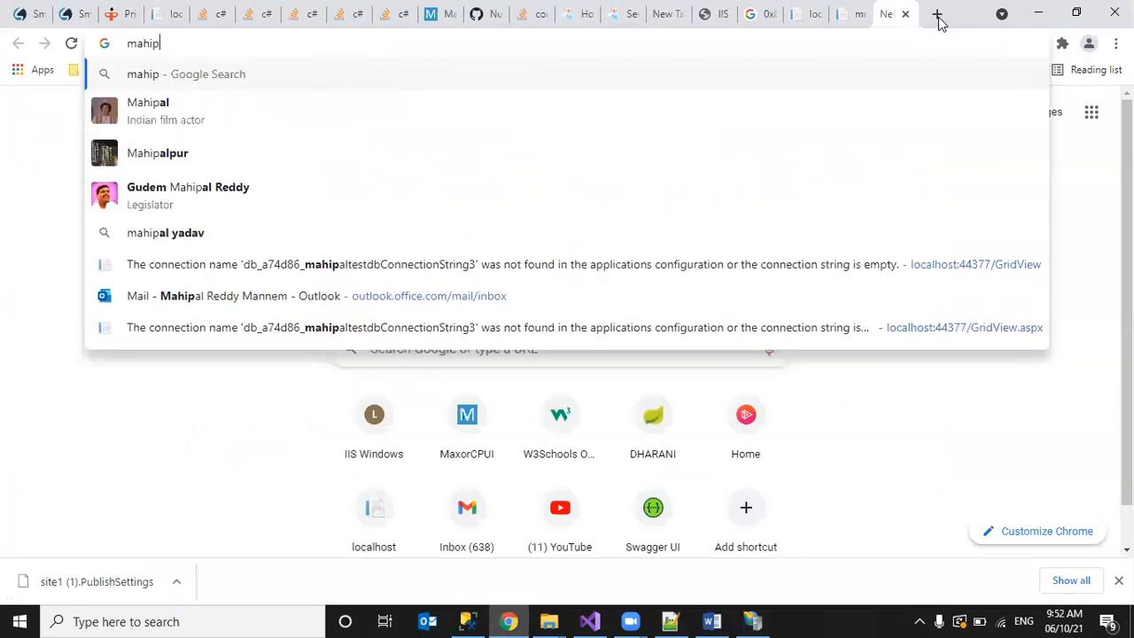
pyautogui.press('BackSpace')
pyautogui.press('BackSpace')
pyautogui.press('BackSpace')
pyautogui.press('BackSpace')
pyautogui.press('BackSpace')
pyautogui.write('qq')
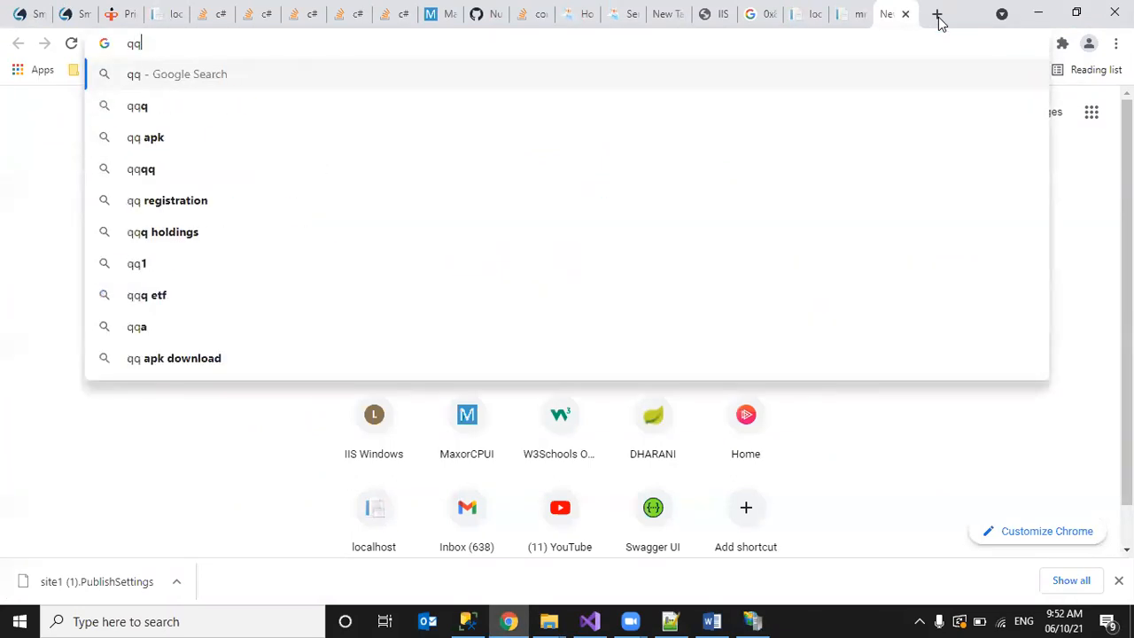
pyautogui.press('BackSpace')
pyautogui.press('BackSpace')
pyautogui.write('www.')
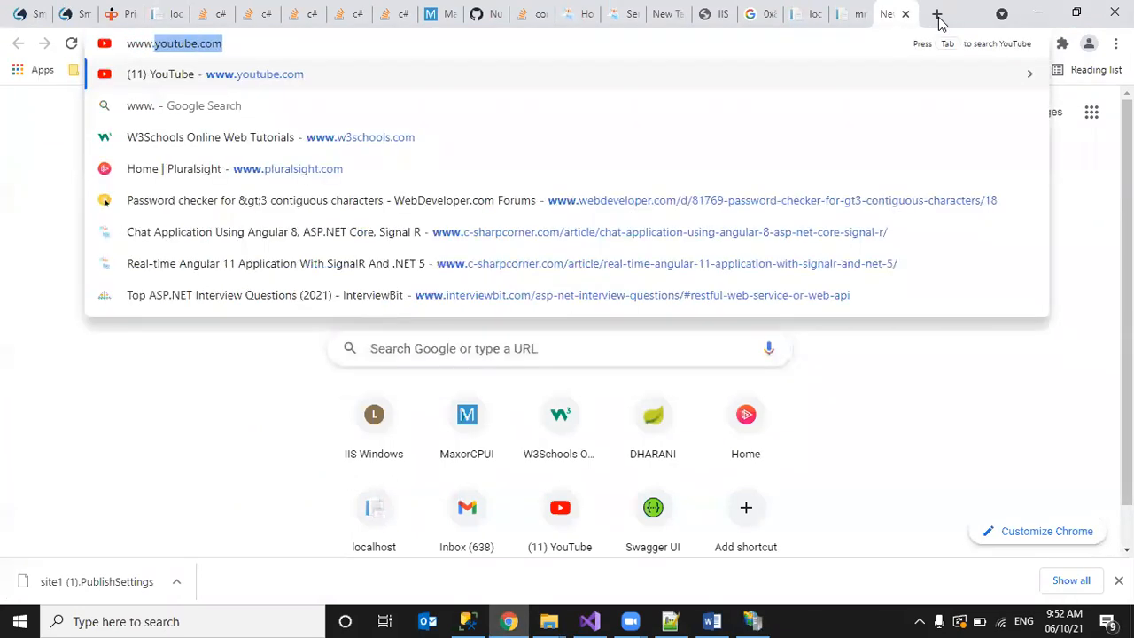
pyautogui.write('mahipal')
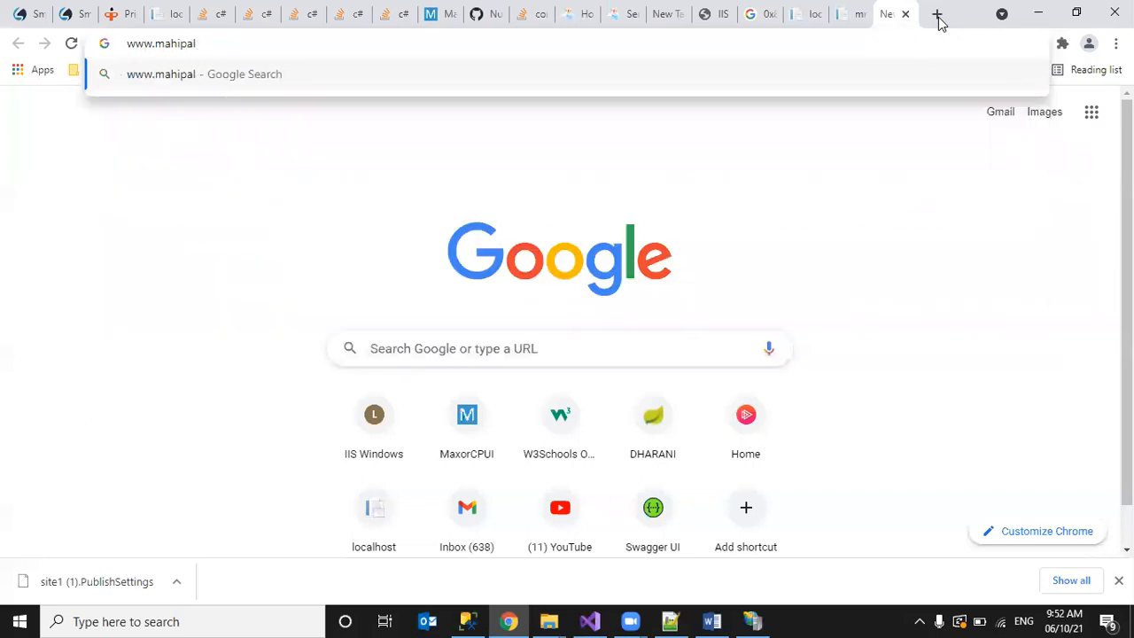
pyautogui.write('-test.com')
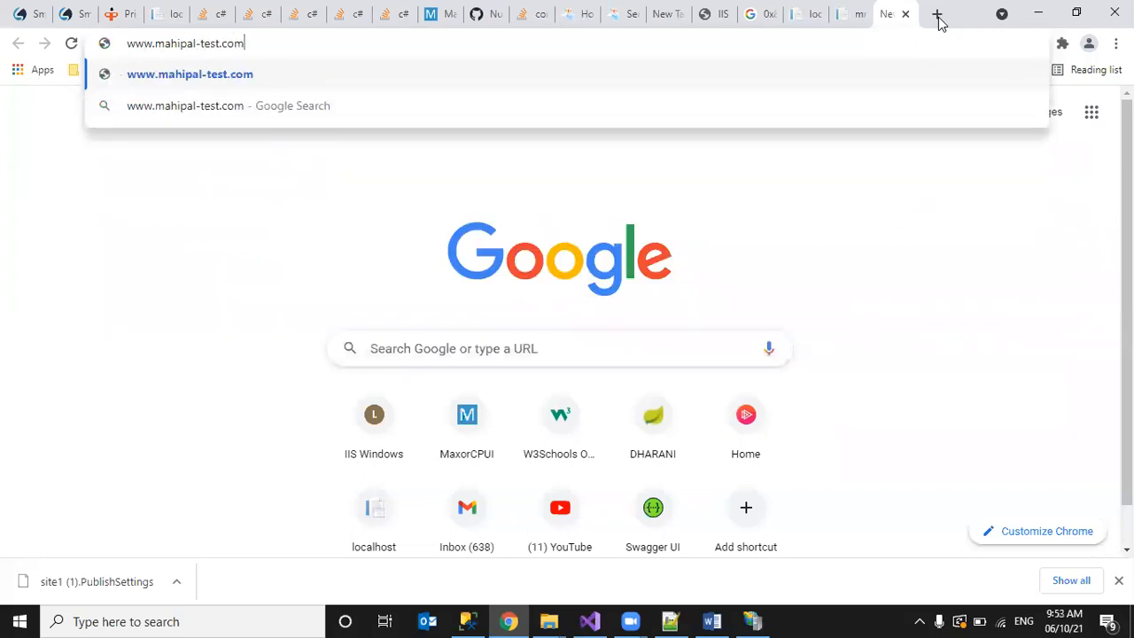
pyautogui.press('Return')
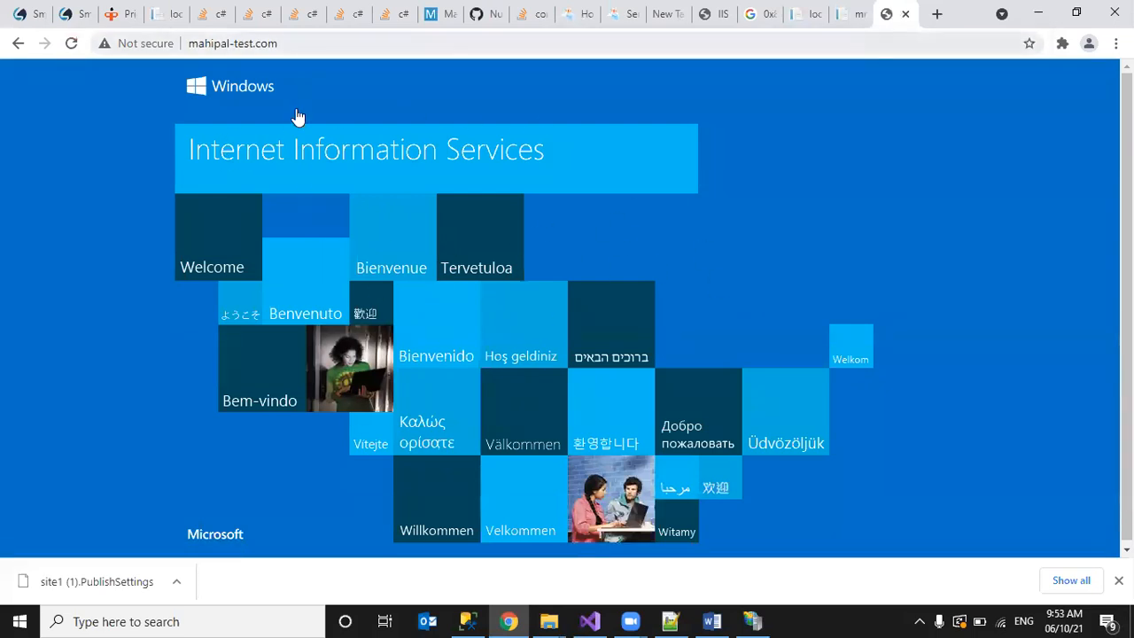
pyautogui.hotkey('ctrl', 'l')
pyautogui.press('End')
pyautogui.write('/')
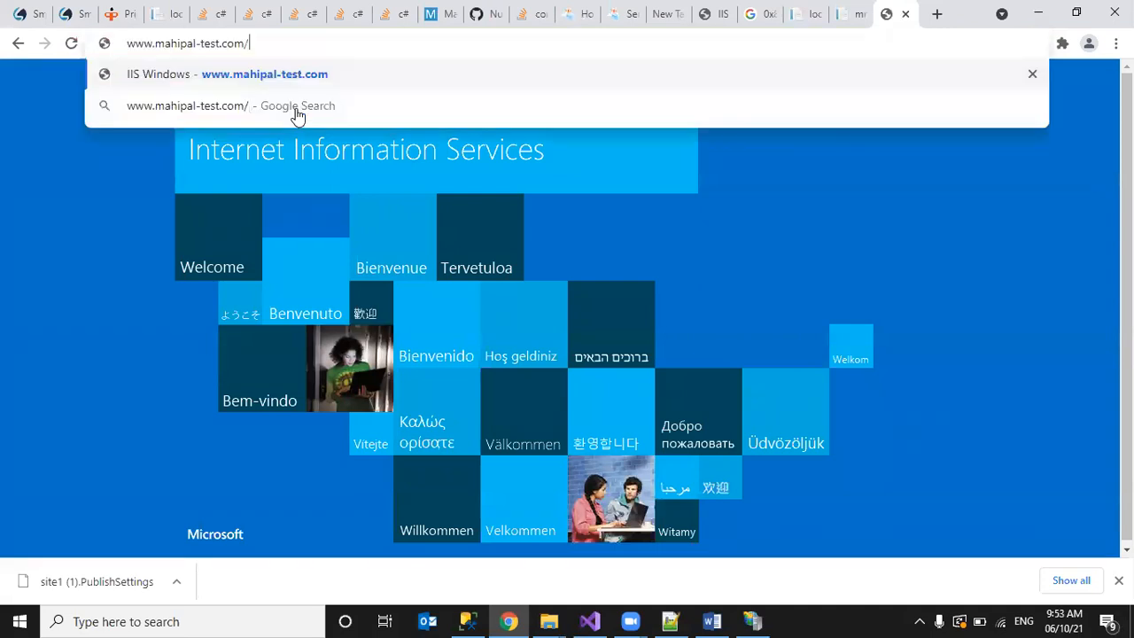
pyautogui.write('home.asp')
pyautogui.press('BackSpace')
pyautogui.write('spx')
pyautogui.press('Return')
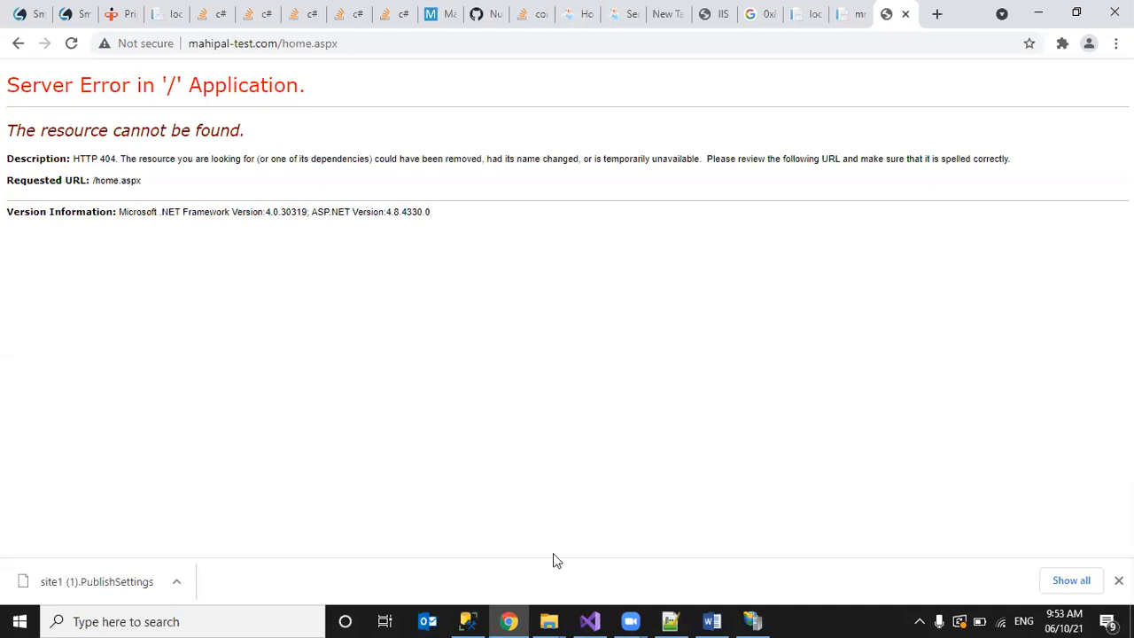
# Step: Switch to File Explorer and browse to the folder C:\Windows\System32\drivers\etc
pyautogui.click(549, 620)
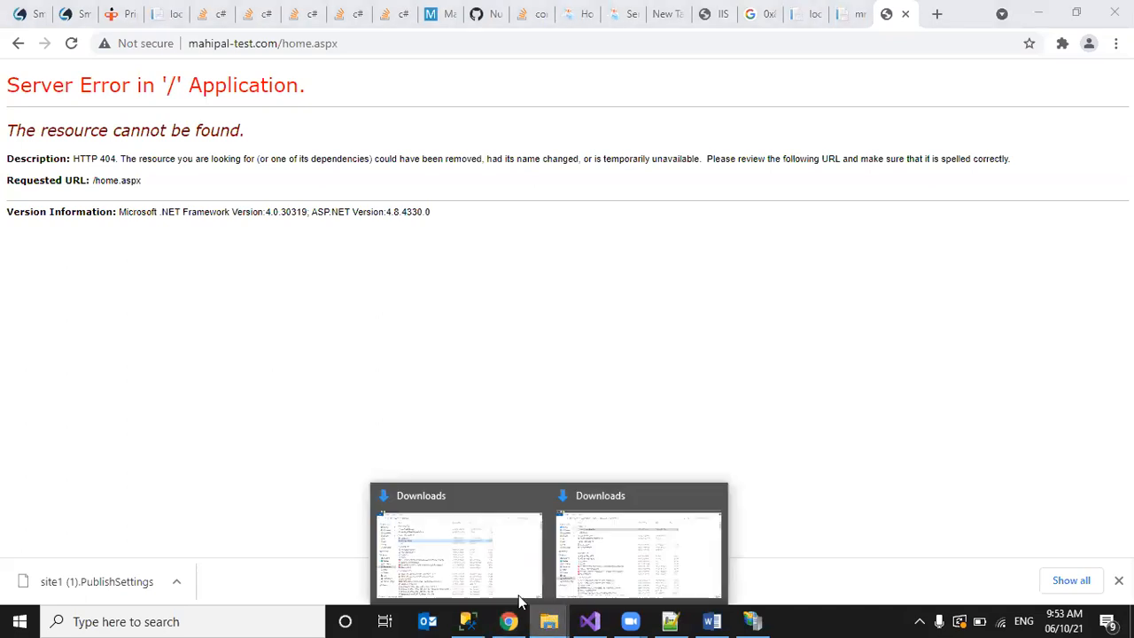
pyautogui.click(473, 556)
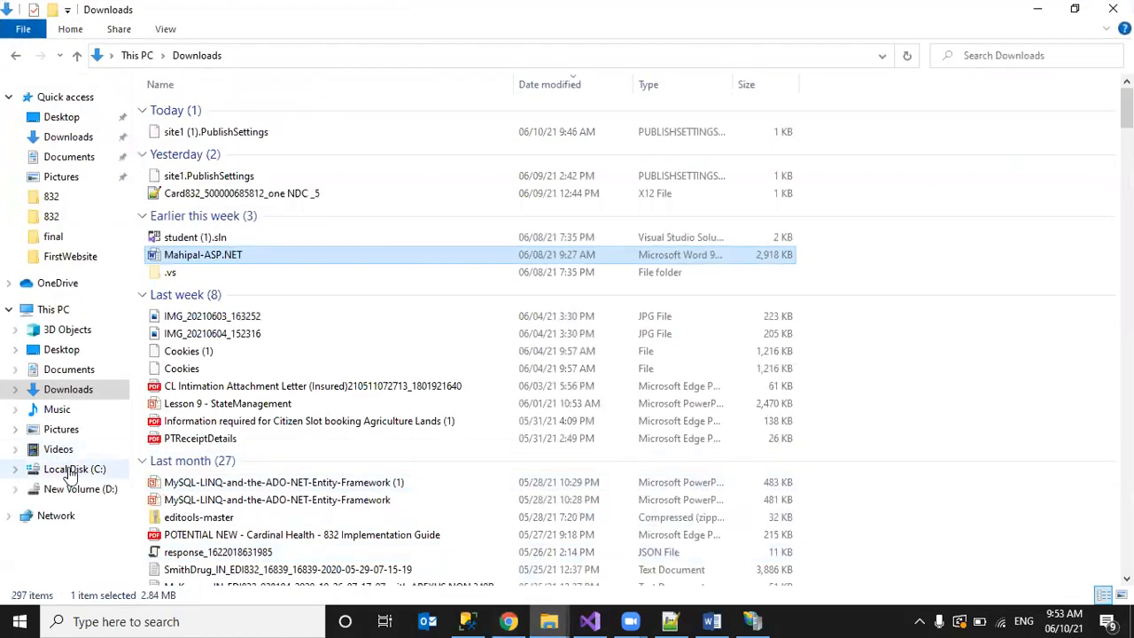
pyautogui.click(68, 470)
pyautogui.doubleClick(187, 458)
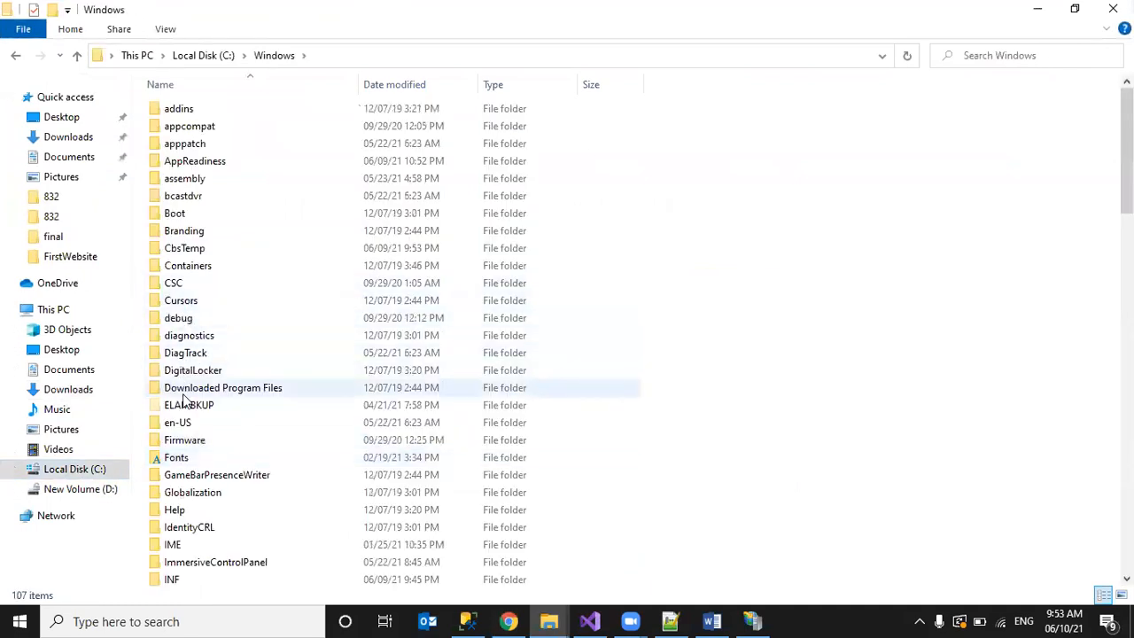
pyautogui.click(175, 509)
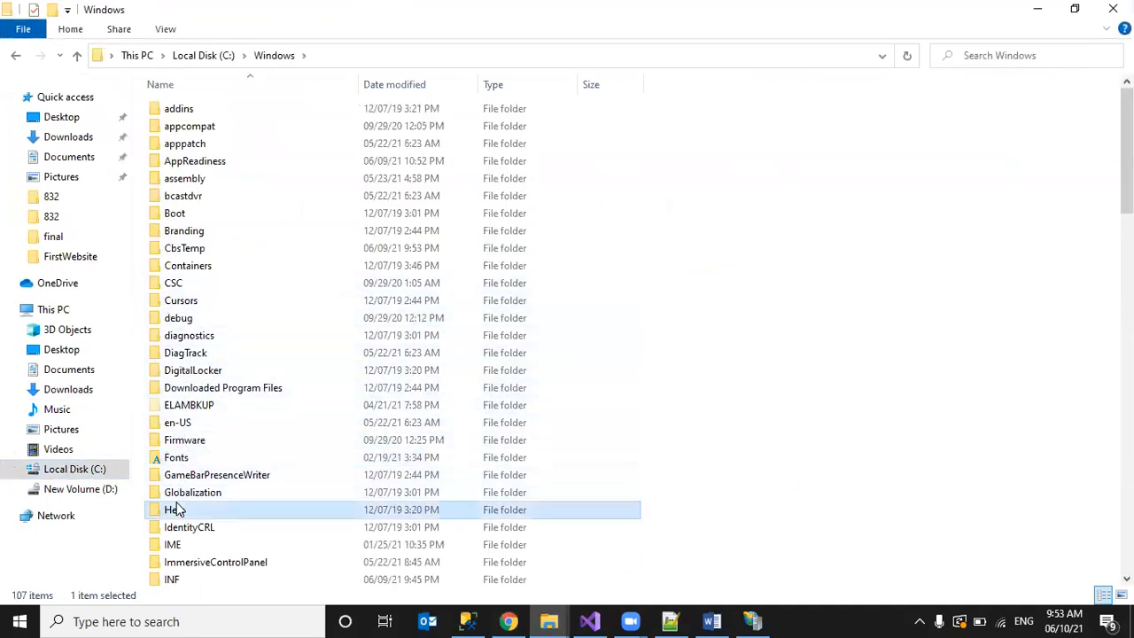
pyautogui.write('sys')
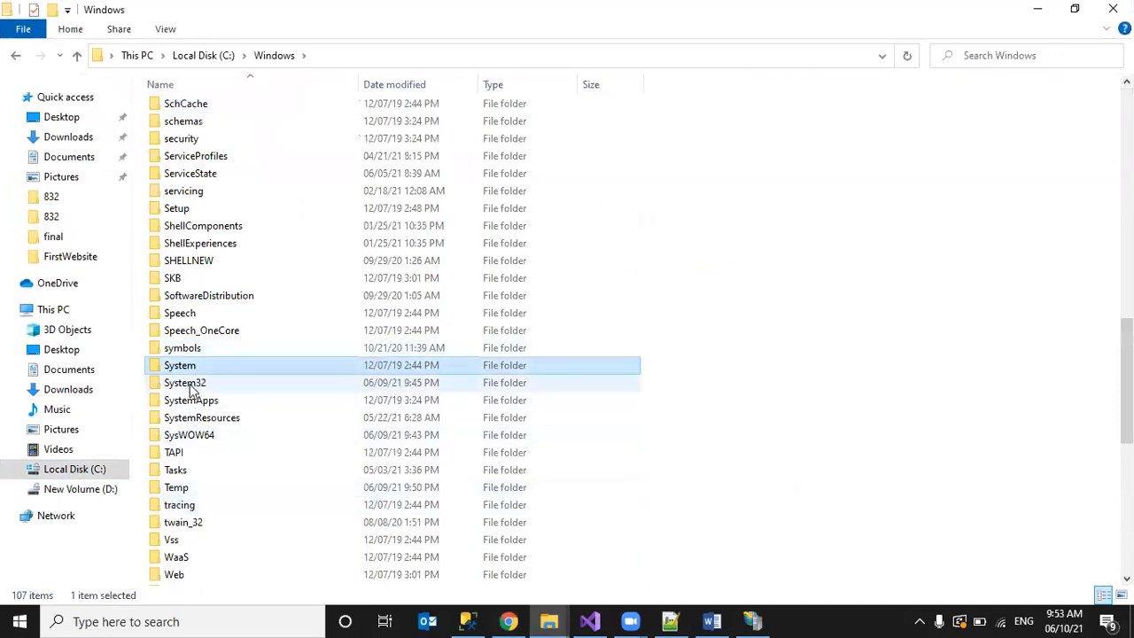
pyautogui.doubleClick(190, 388)
pyautogui.click(196, 304)
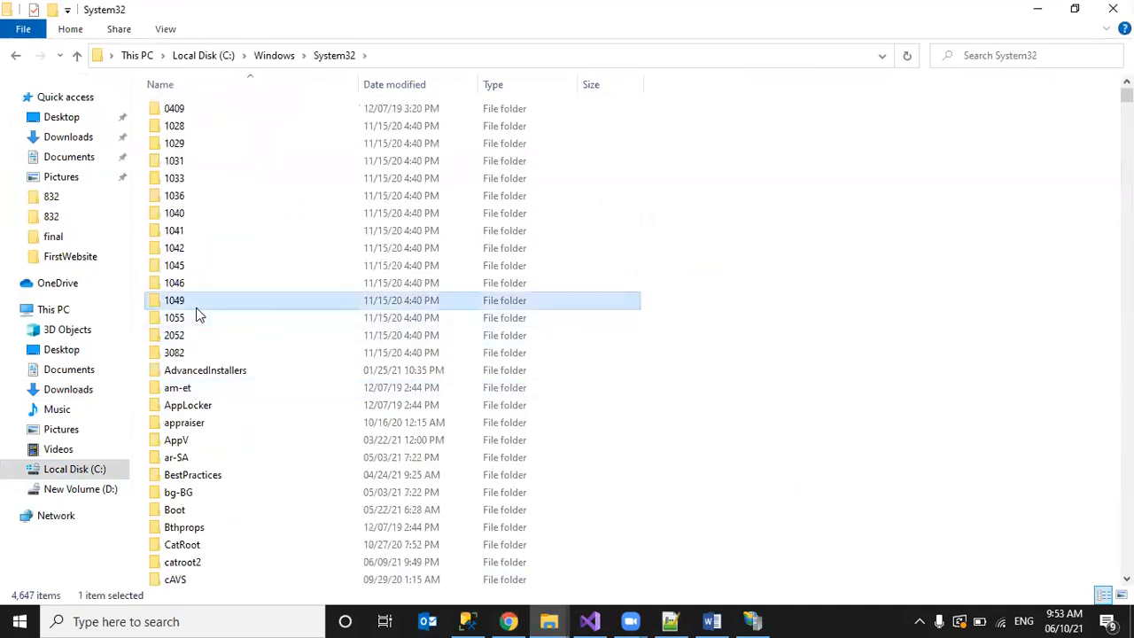
pyautogui.write('dr')
pyautogui.doubleClick(187, 211)
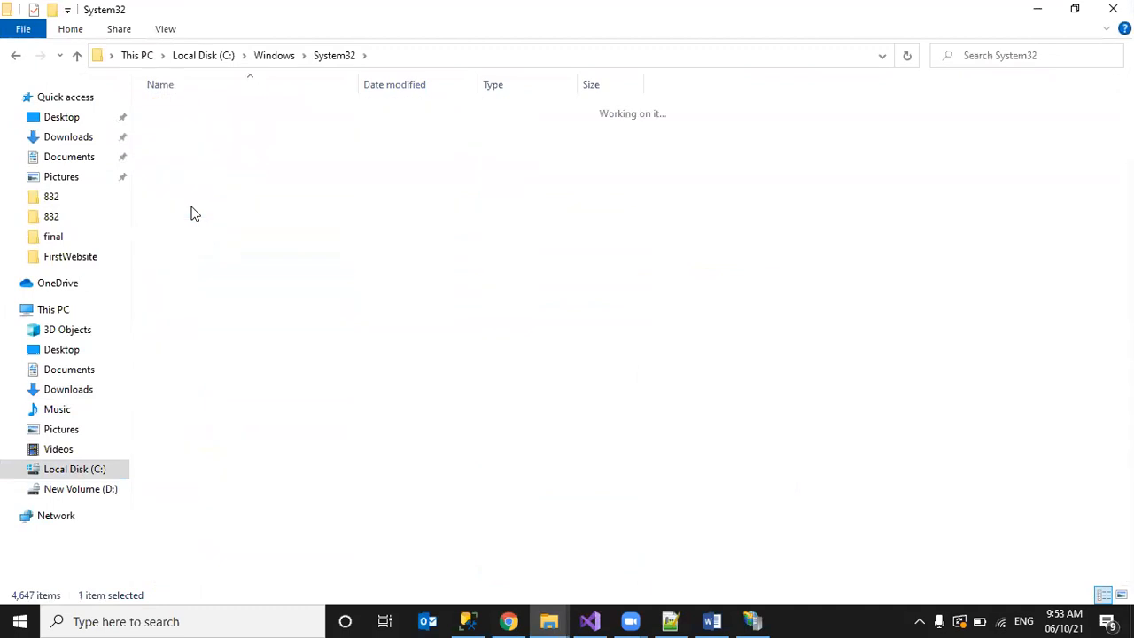
pyautogui.doubleClick(178, 148)
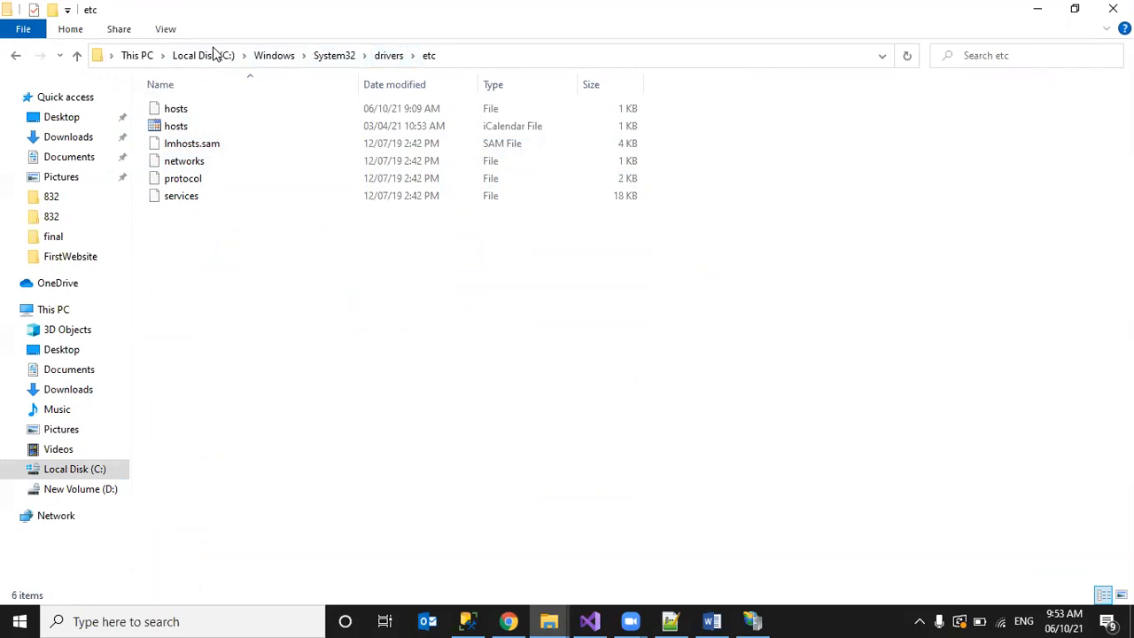
# Step: Open the extensionless hosts file in the etc folder with Notepad++
pyautogui.click(195, 113)
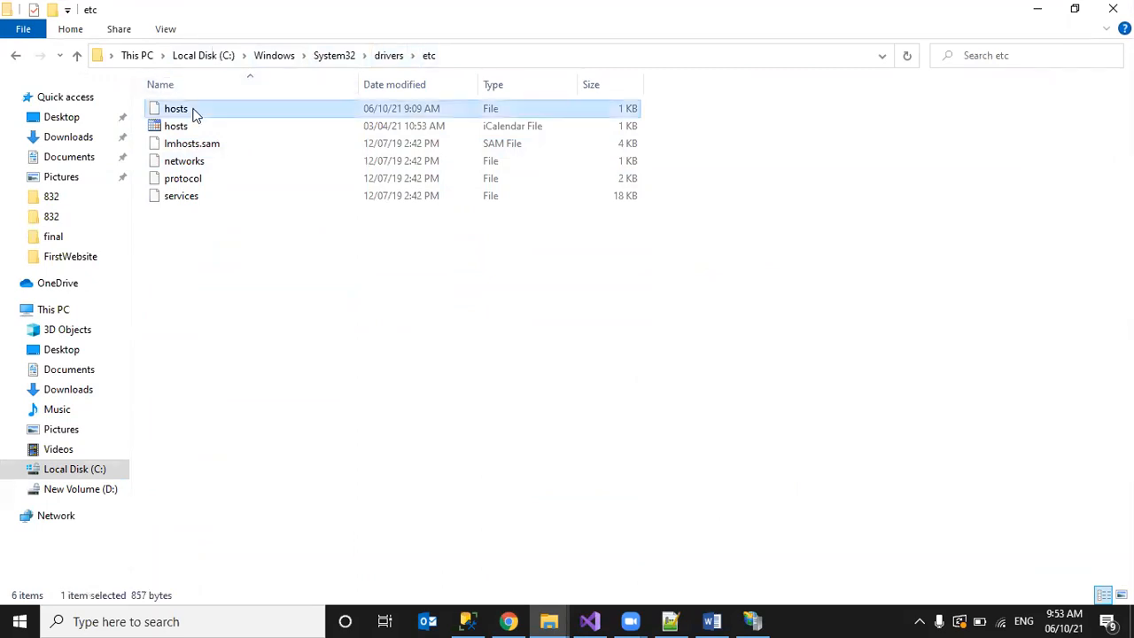
pyautogui.rightClick(194, 114)
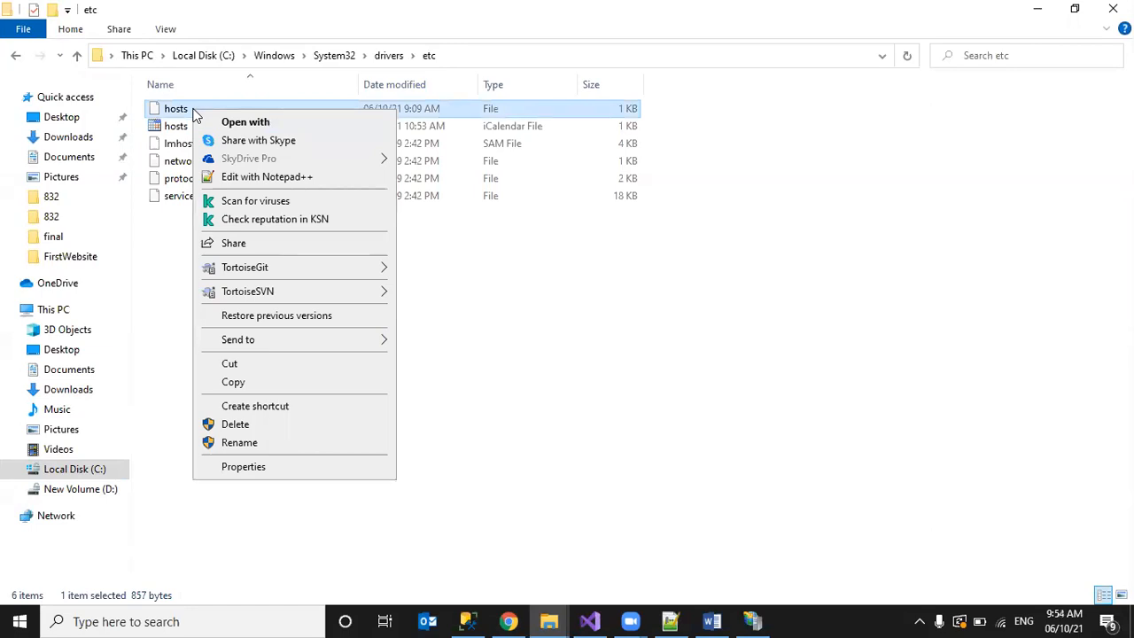
pyautogui.click(239, 180)
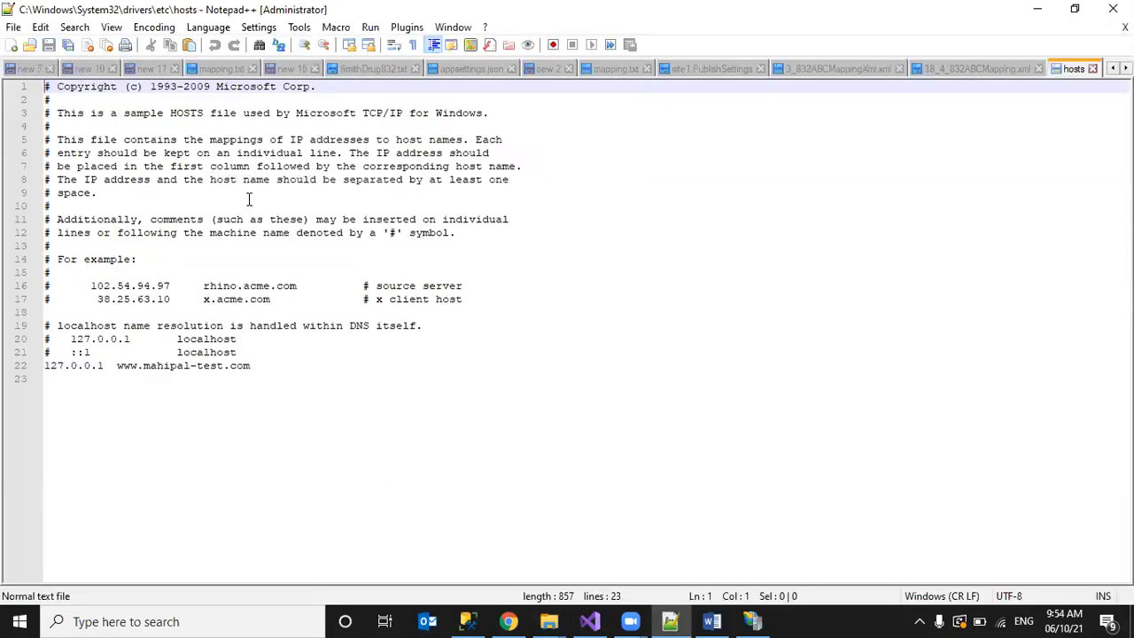
pyautogui.doubleClick(54, 366)
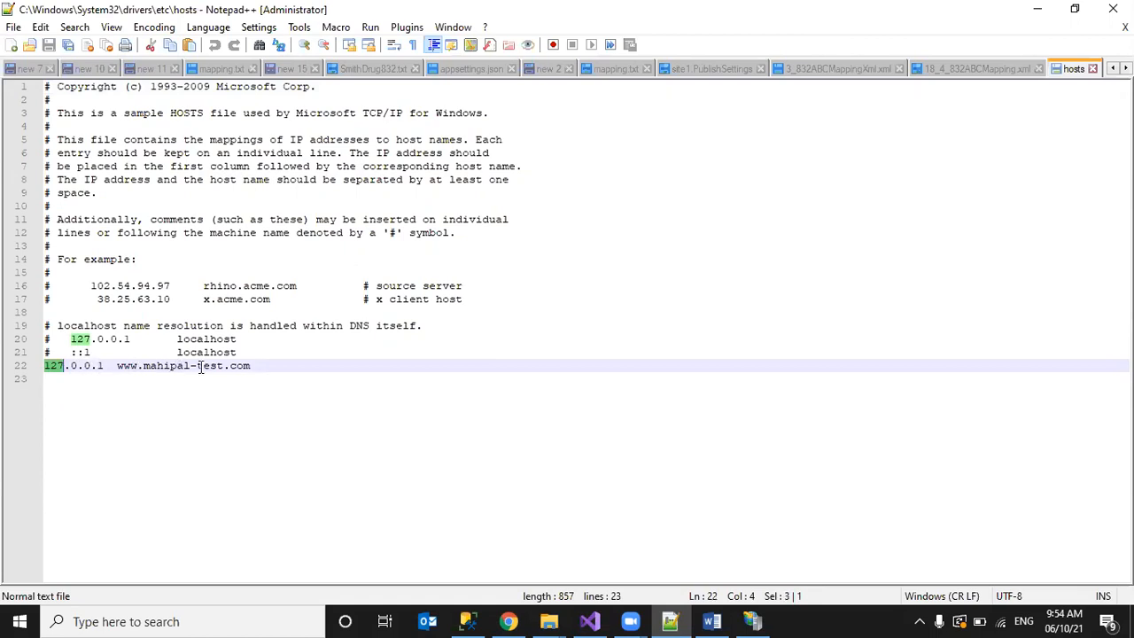
pyautogui.moveTo(252, 366); pyautogui.dragTo(118, 365)
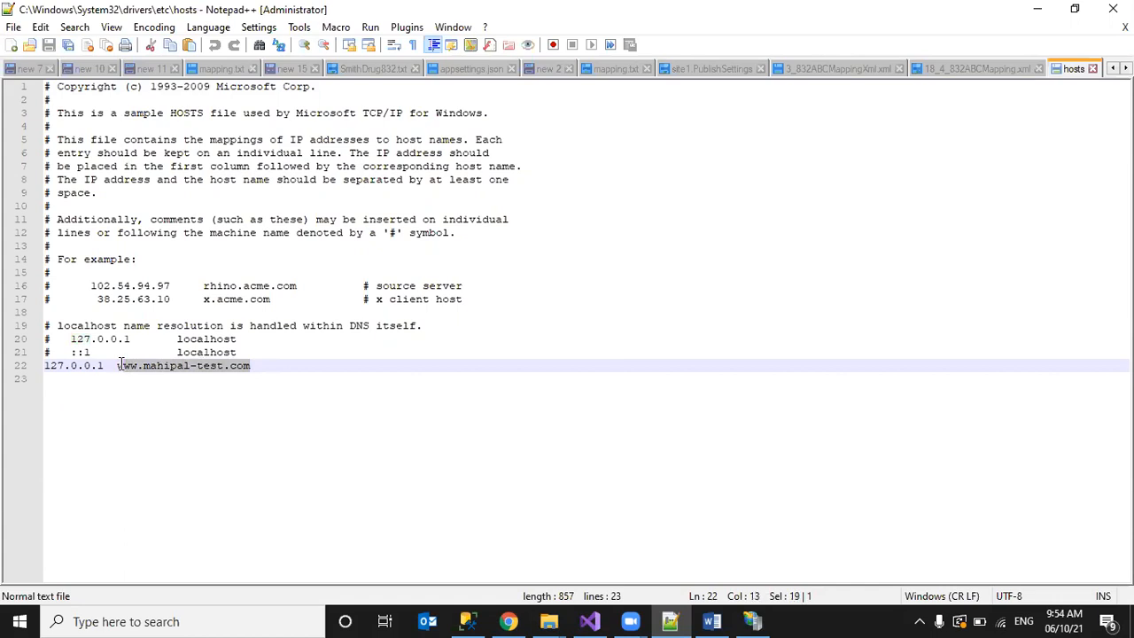
pyautogui.moveTo(118, 365); pyautogui.dragTo(116, 366)
pyautogui.hotkey('ctrl', 'c')
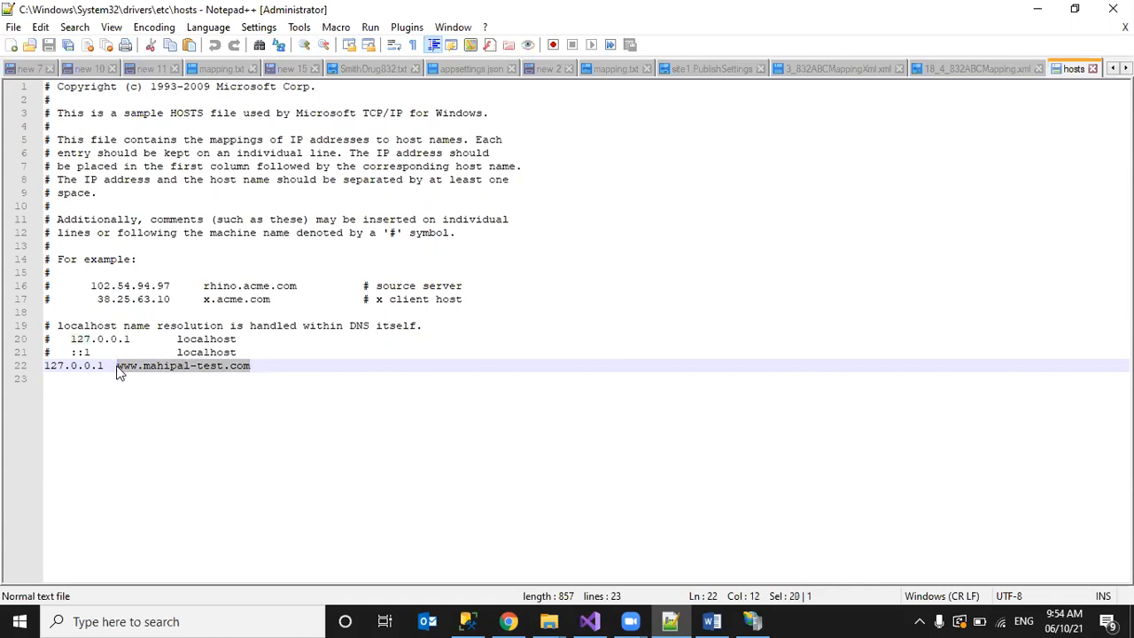
# Step: Switch to Chrome, load the copied host name, and follow the welcome page's link to the IIS website and back
pyautogui.click(508, 621)
pyautogui.hotkey('ctrl', 'l')
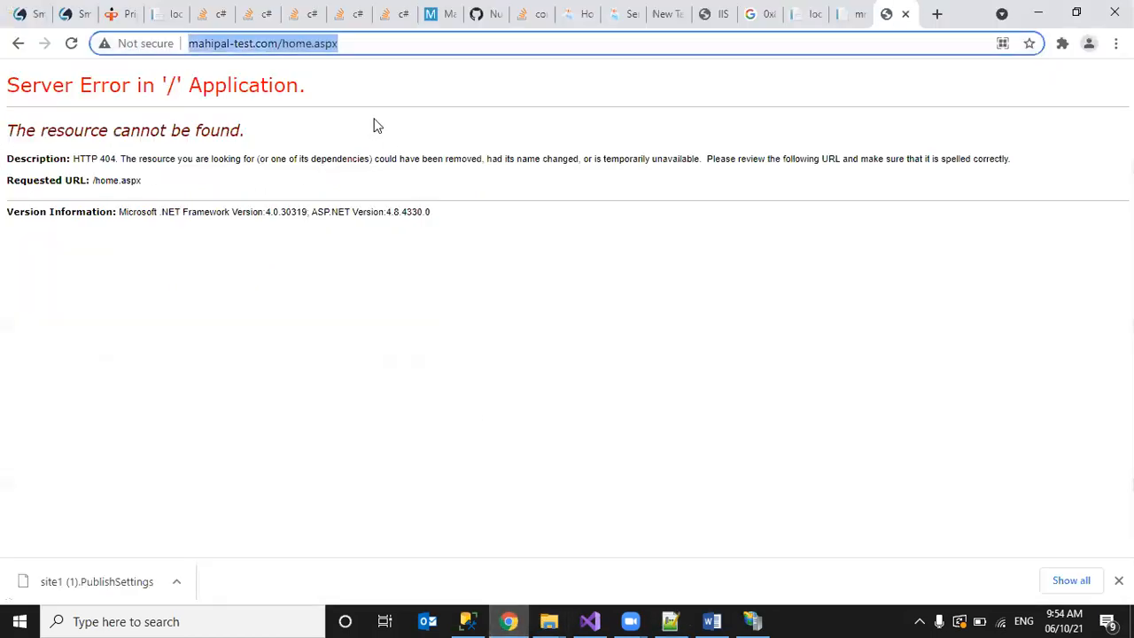
pyautogui.hotkey('ctrl', 'v')
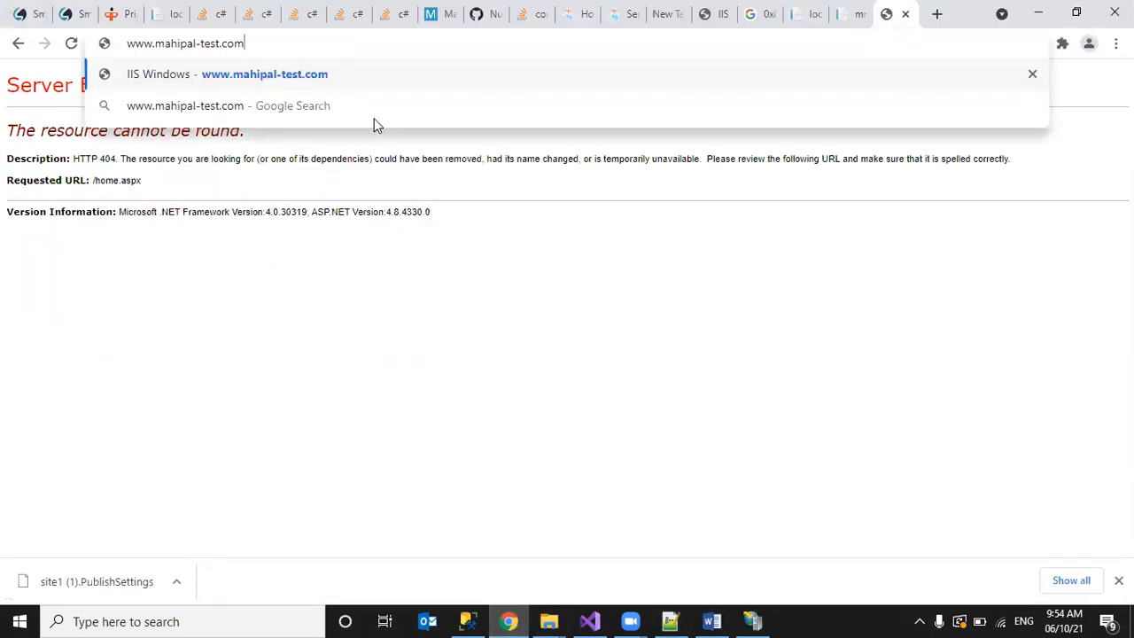
pyautogui.press('Return')
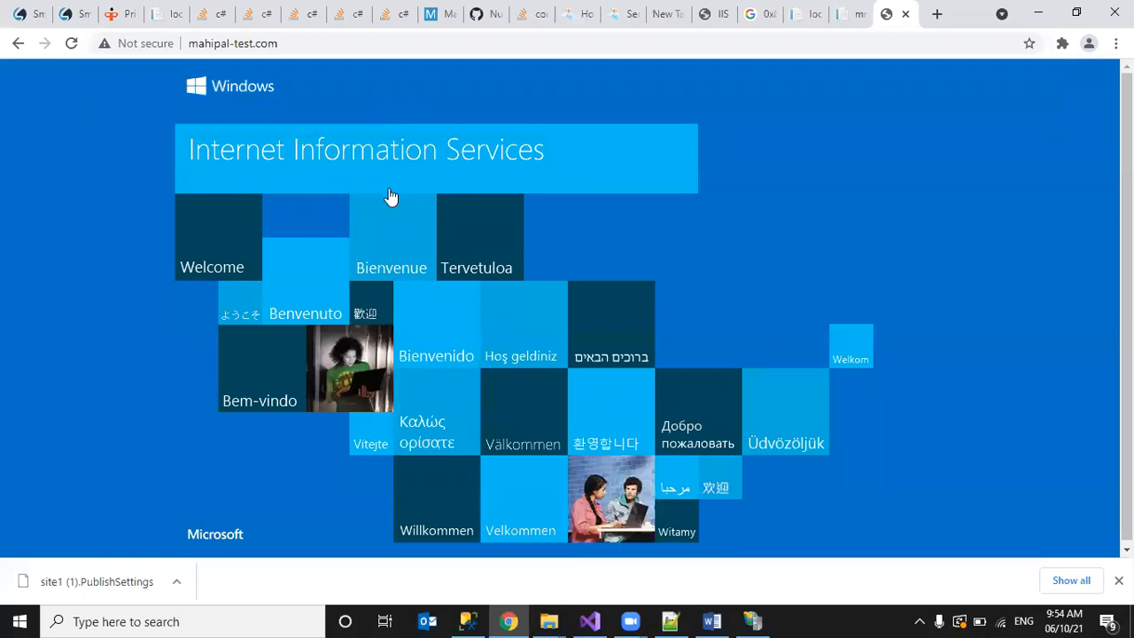
pyautogui.click(235, 232)
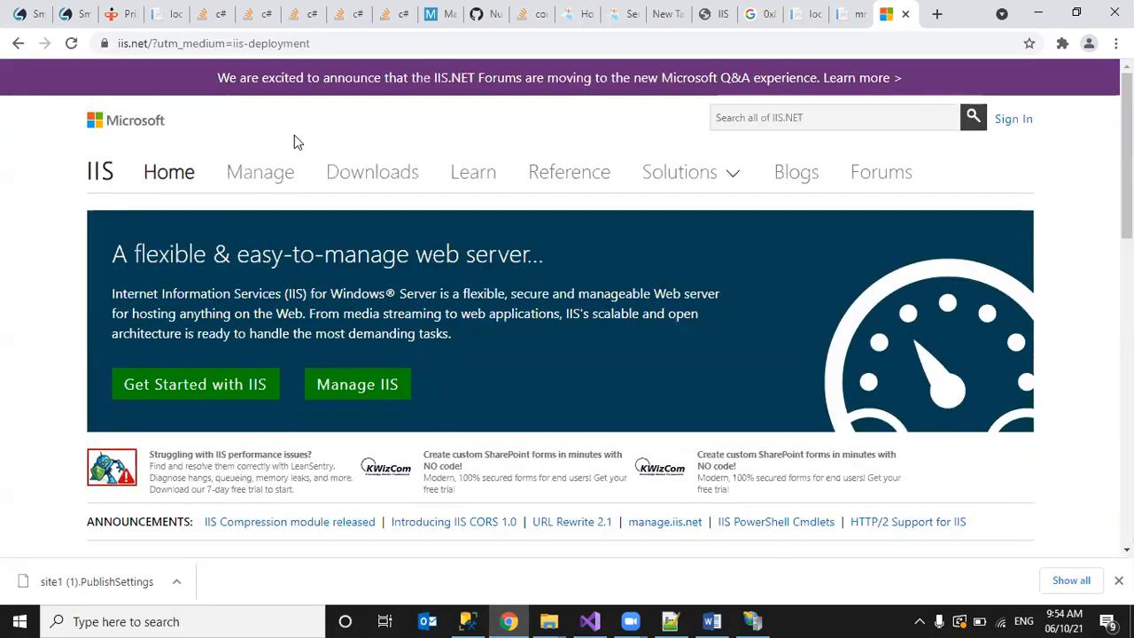
pyautogui.click(18, 43)
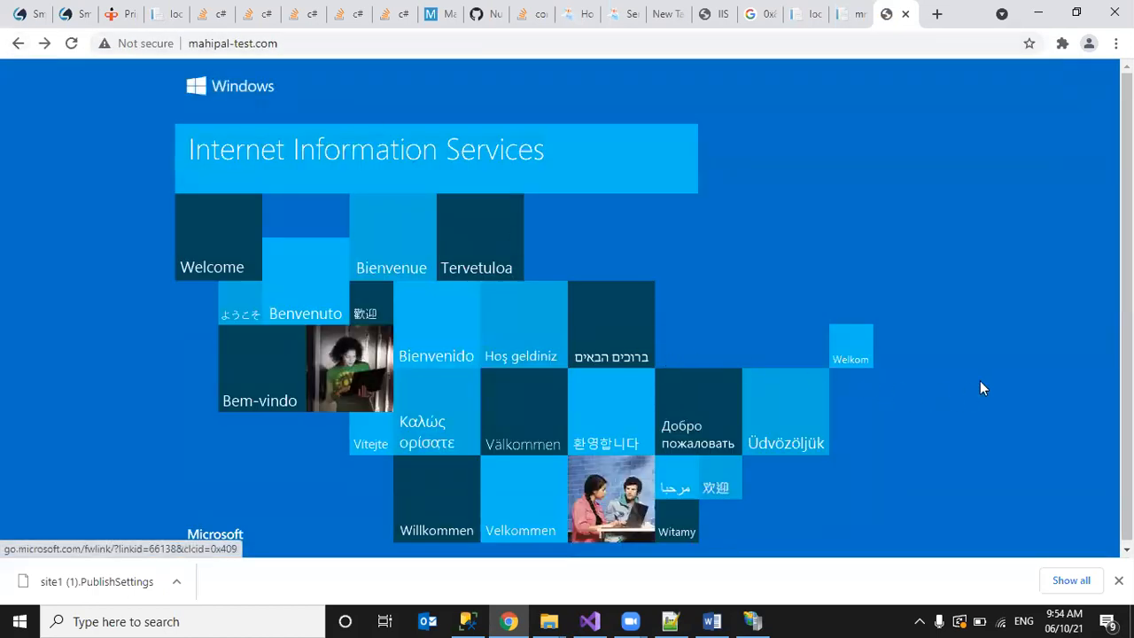
pyautogui.hotkey('ctrl', 'l')
pyautogui.press('End')
pyautogui.write('default')
pyautogui.write('com')
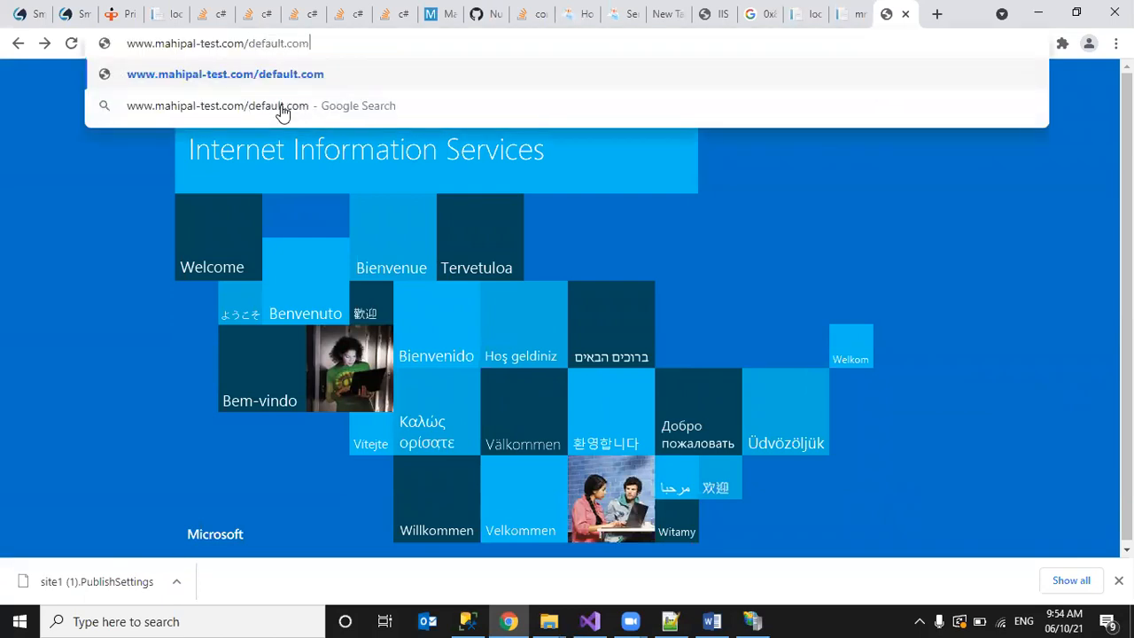
pyautogui.press('Return')
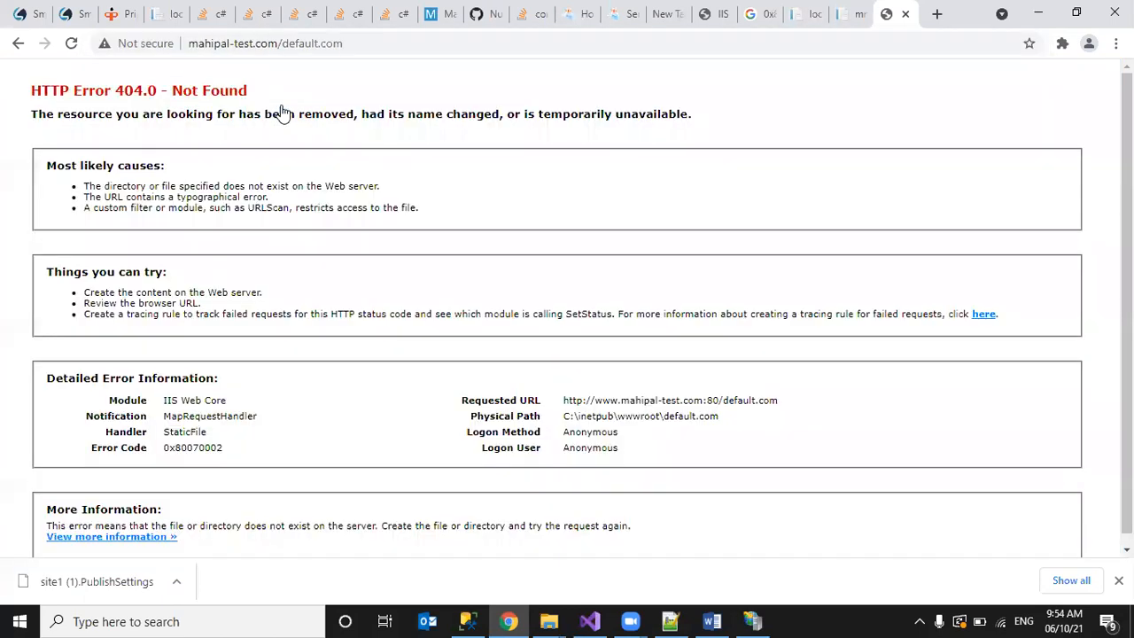
pyautogui.click(18, 43)
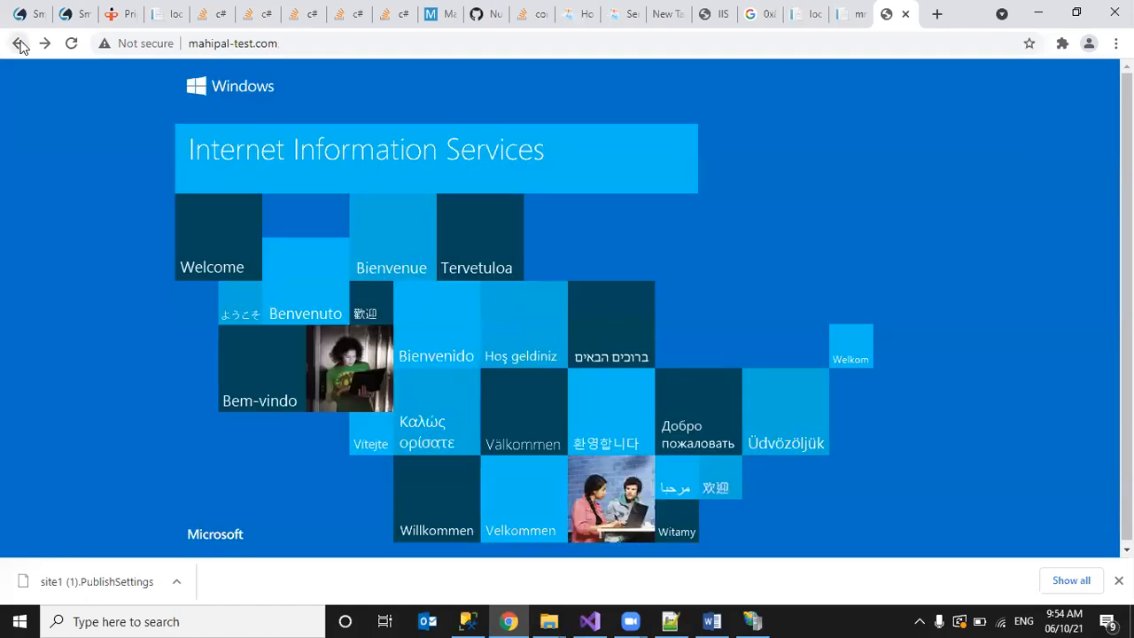
# Step: Switch to Notepad++, add a line mapping 127.0.0.1 to freshers at the end of the hosts file, and save it
pyautogui.click(670, 621)
pyautogui.click(162, 408)
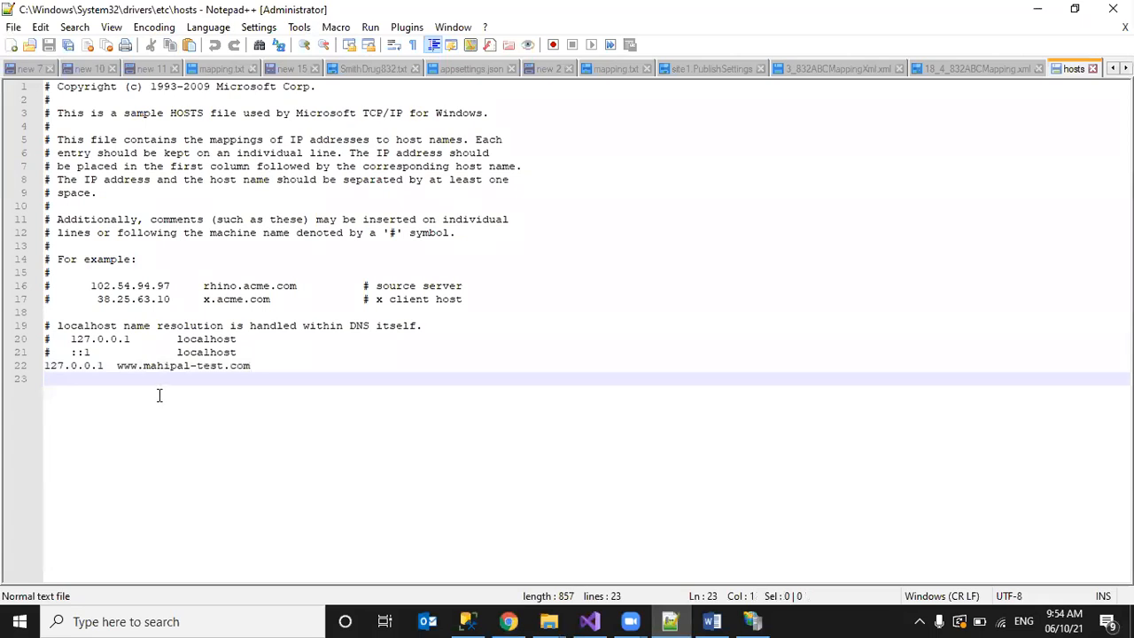
pyautogui.write('127')
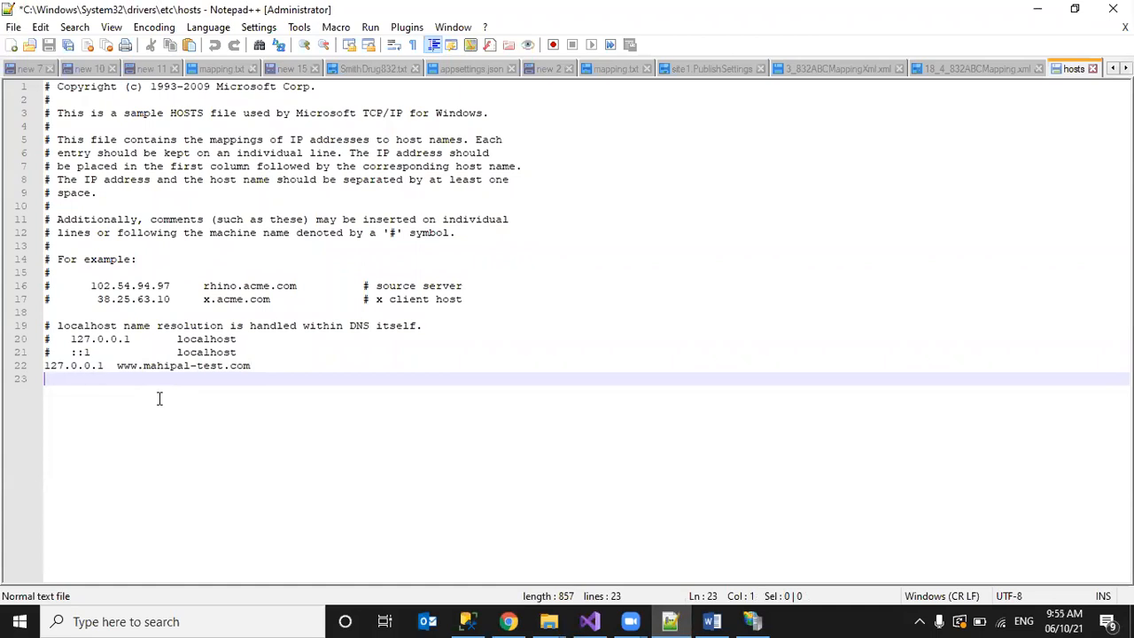
pyautogui.write('.0.0.1')
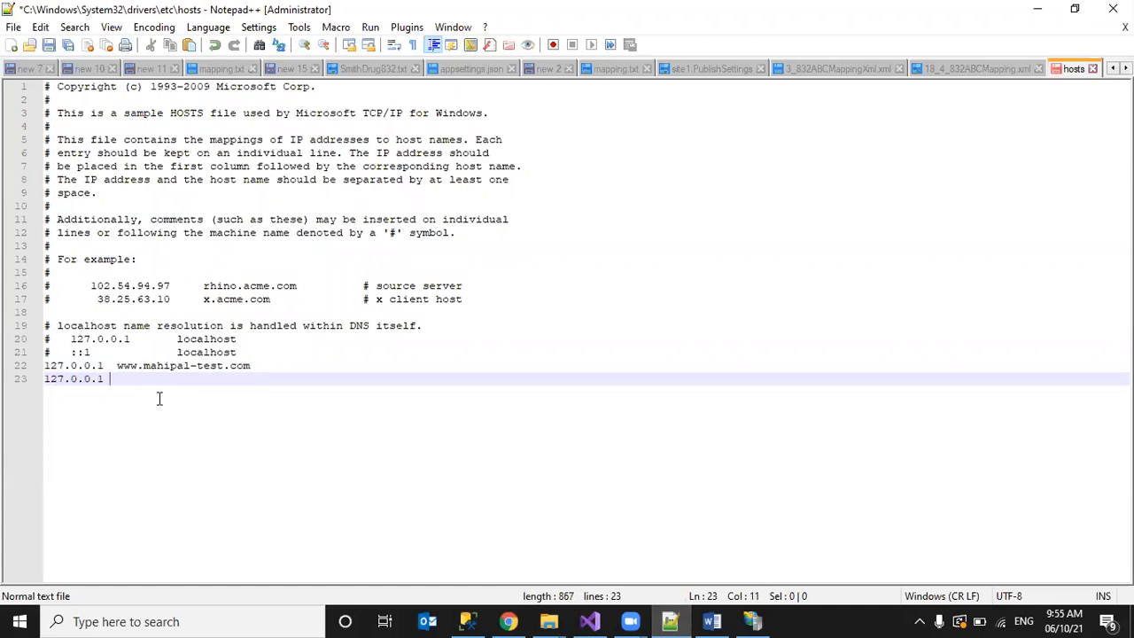
pyautogui.write('  freshers')
pyautogui.hotkey('ctrl', 's')
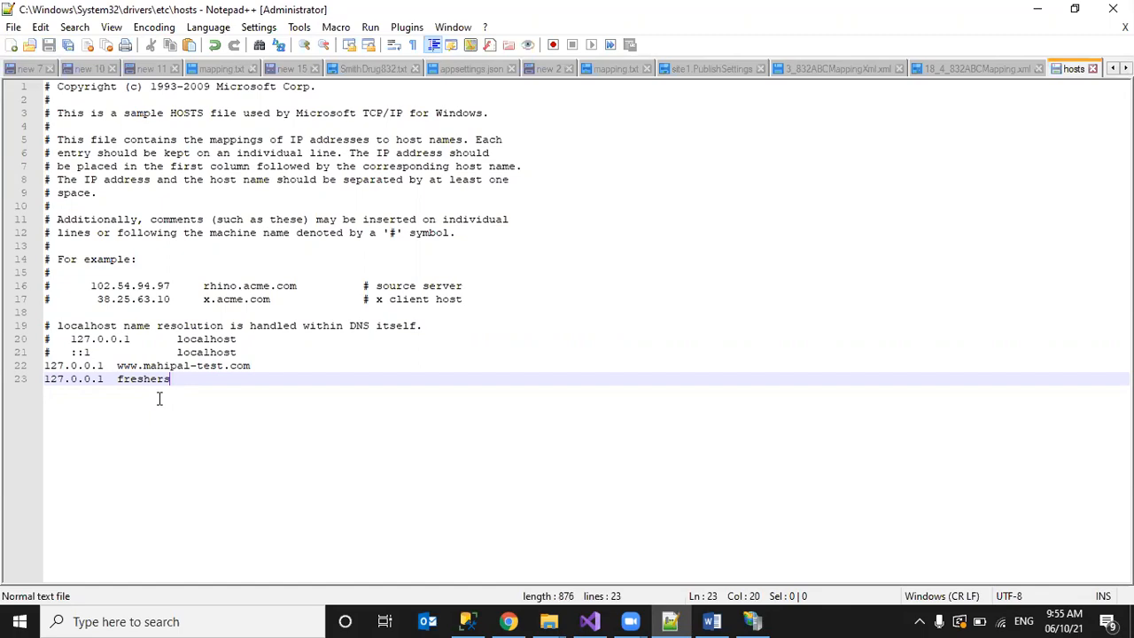
pyautogui.click(508, 621)
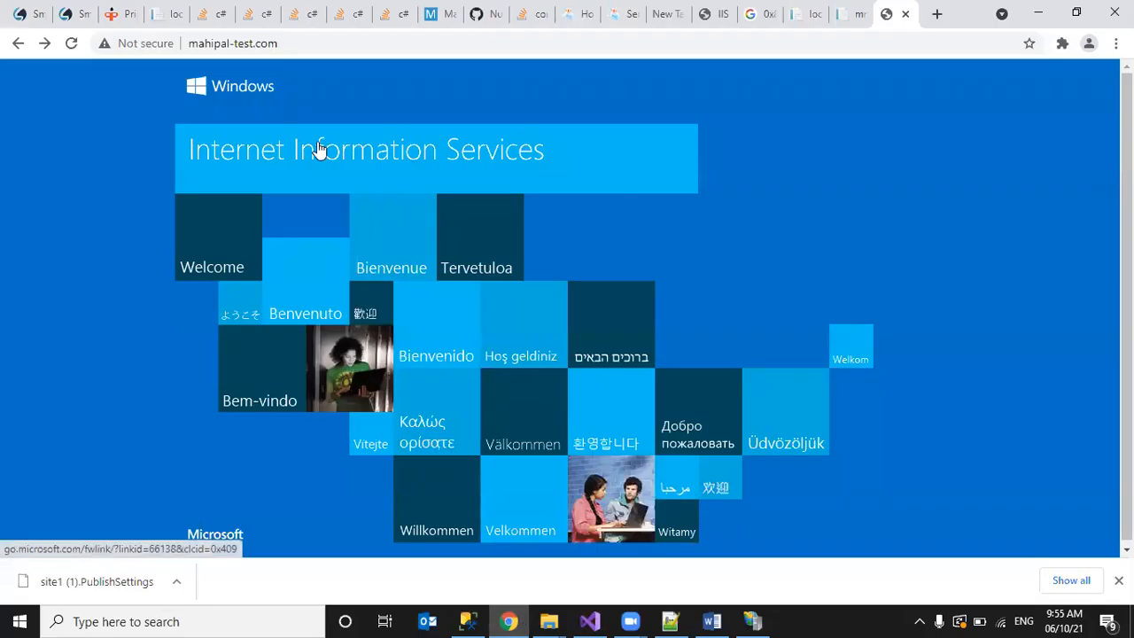
pyautogui.hotkey('ctrl', 'a')
pyautogui.press('Right')
pyautogui.press('Left')
pyautogui.press('Left')
pyautogui.press('Left')
pyautogui.press('Left')
pyautogui.hotkey('shift', 'Home')
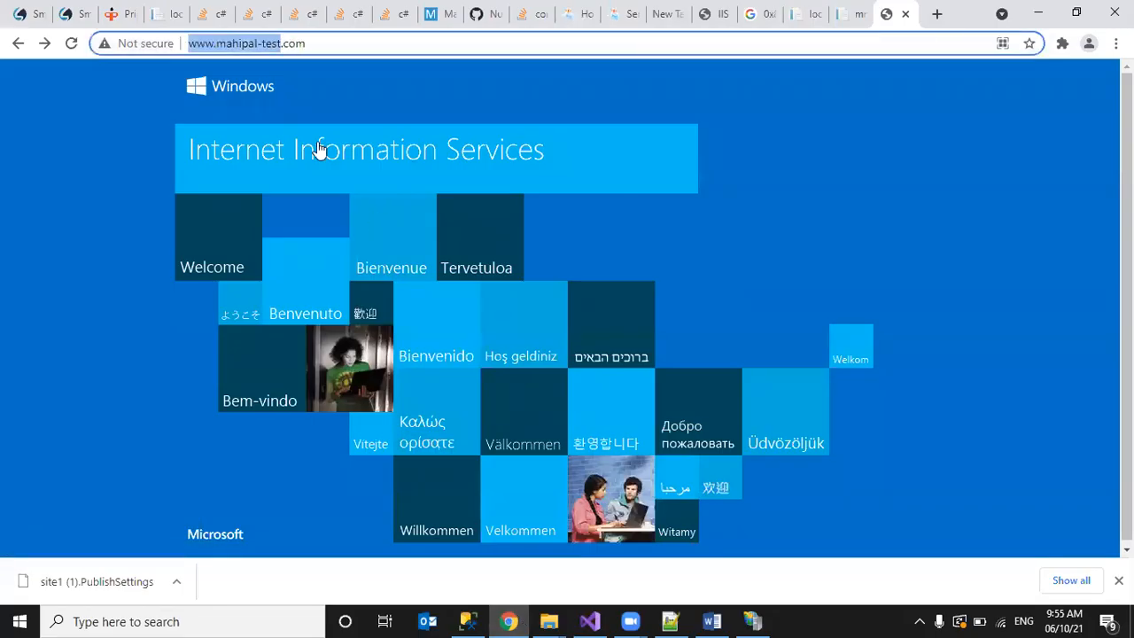
pyautogui.hotkey('shift', 'End')
pyautogui.write('www.')
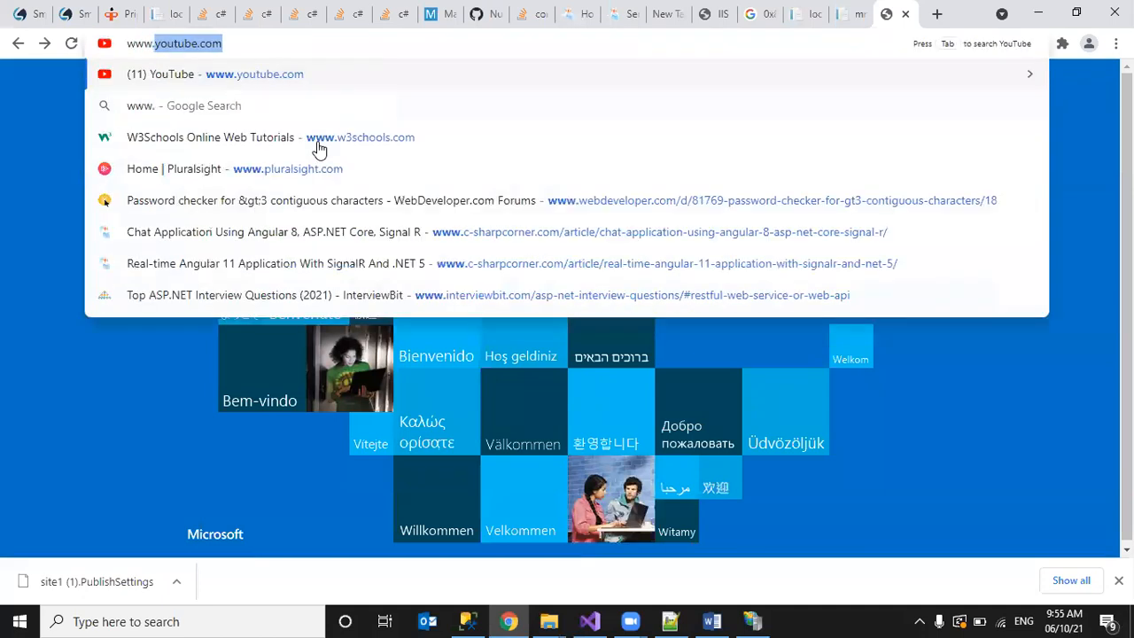
pyautogui.write('fre')
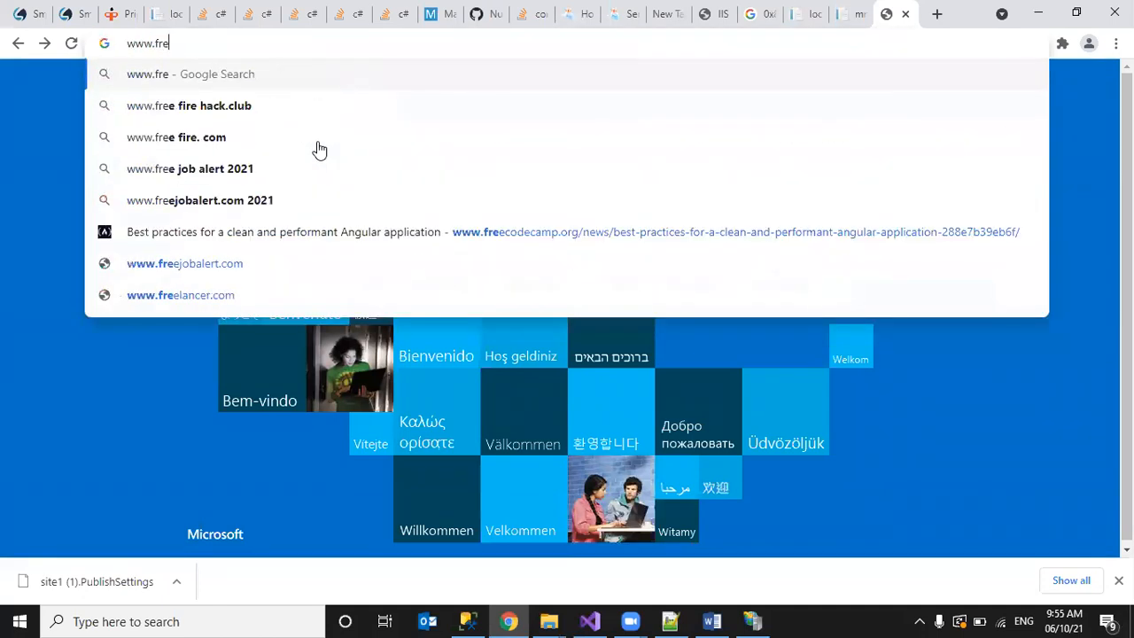
pyautogui.write('shers.c')
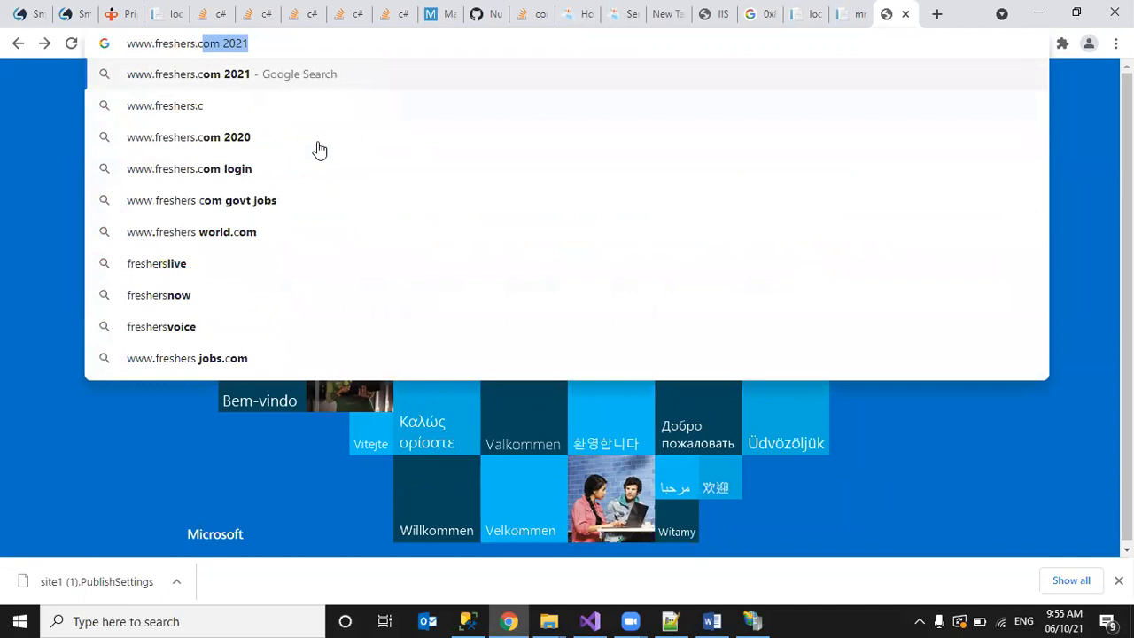
pyautogui.write('om')
pyautogui.press('Return')
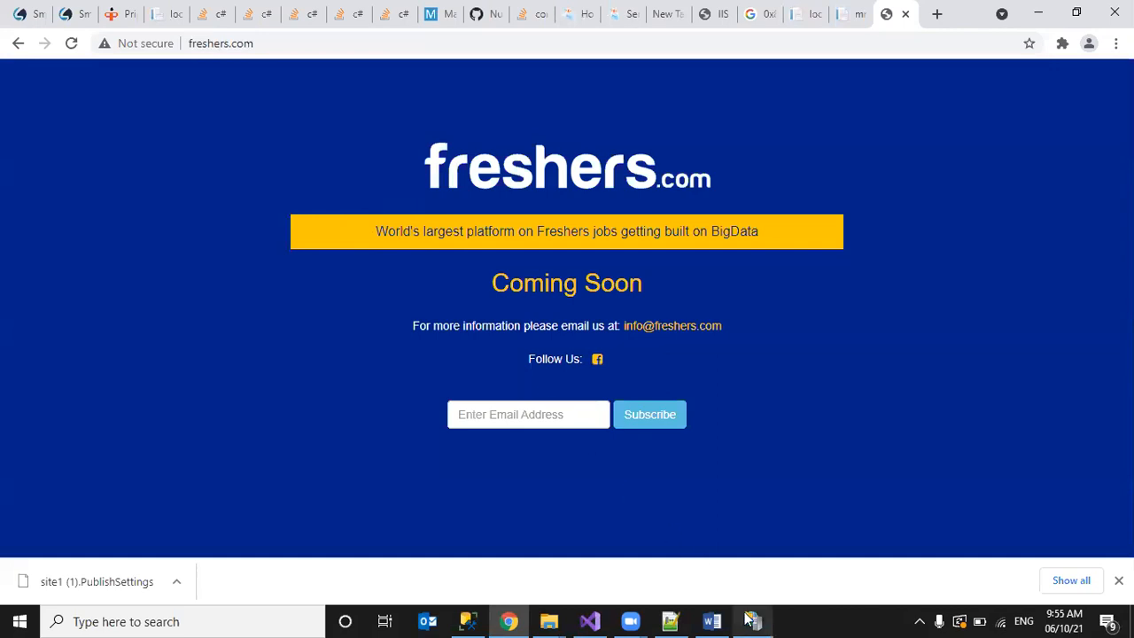
# Step: Switch to Notepad++ to review the hosts file's IP and host name mappings, and close the freshers.com page in Chrome
pyautogui.click(671, 621)
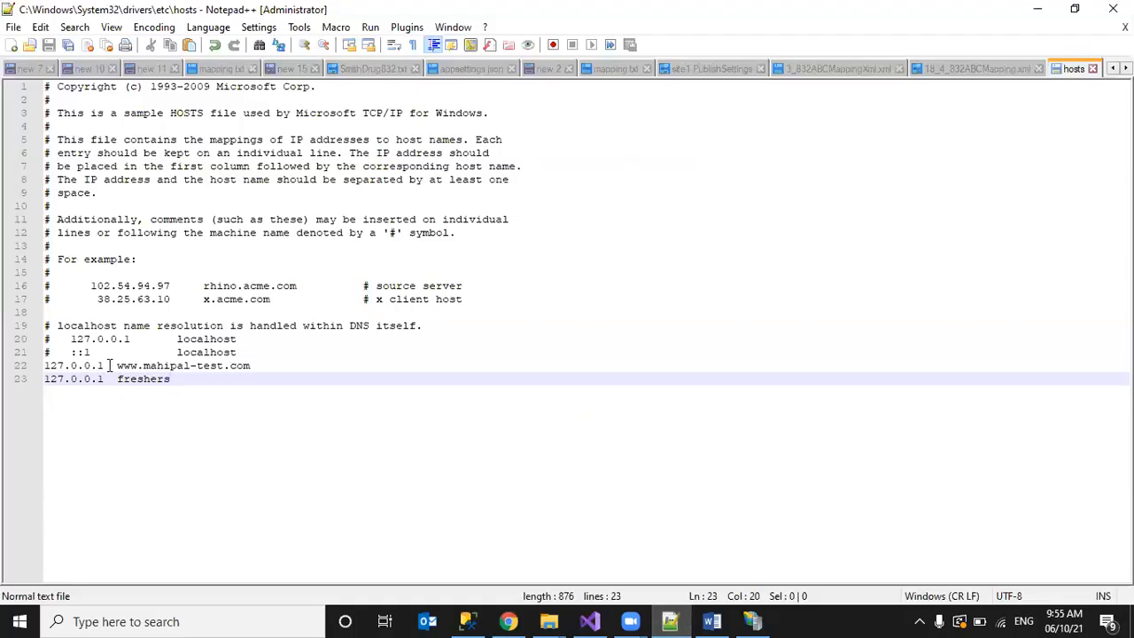
pyautogui.doubleClick(79, 339)
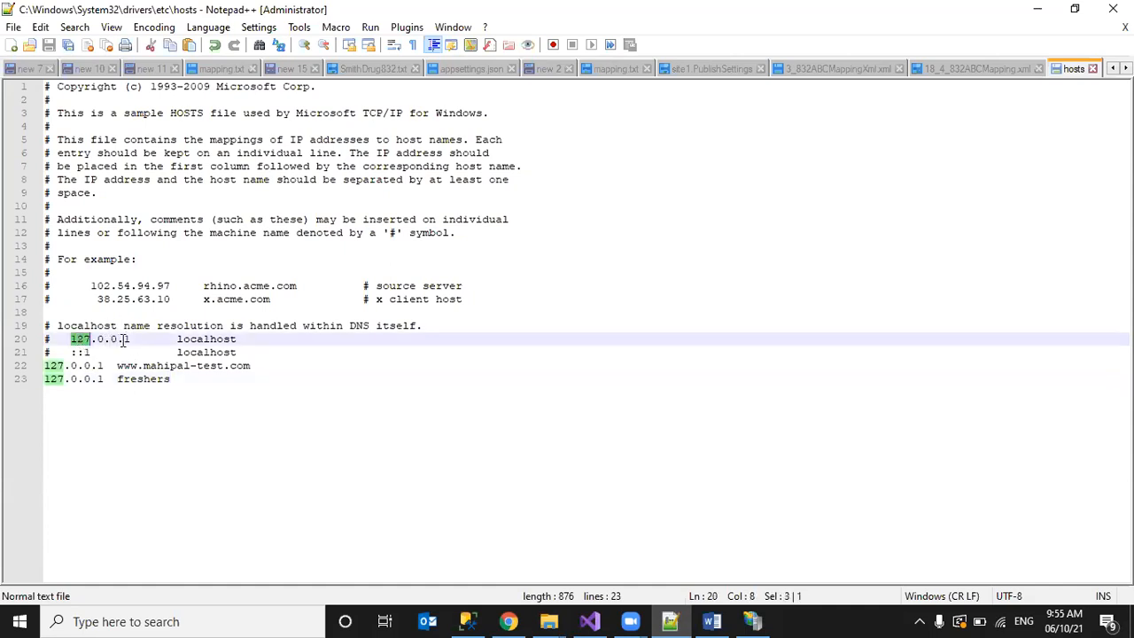
pyautogui.moveTo(118, 365); pyautogui.dragTo(251, 370)
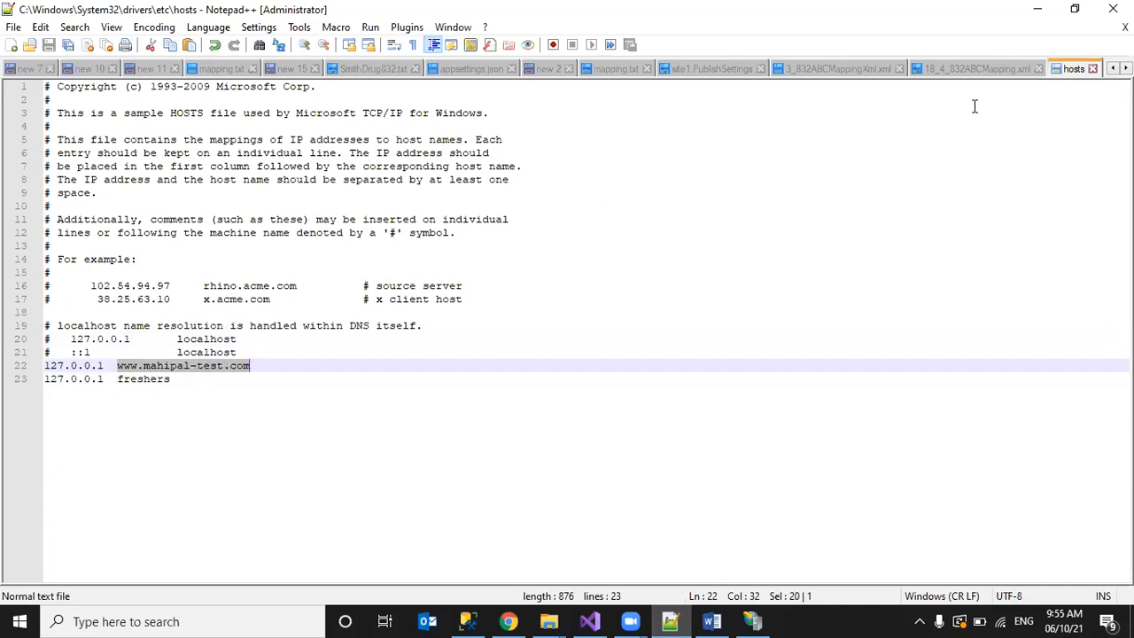
pyautogui.click(1037, 9)
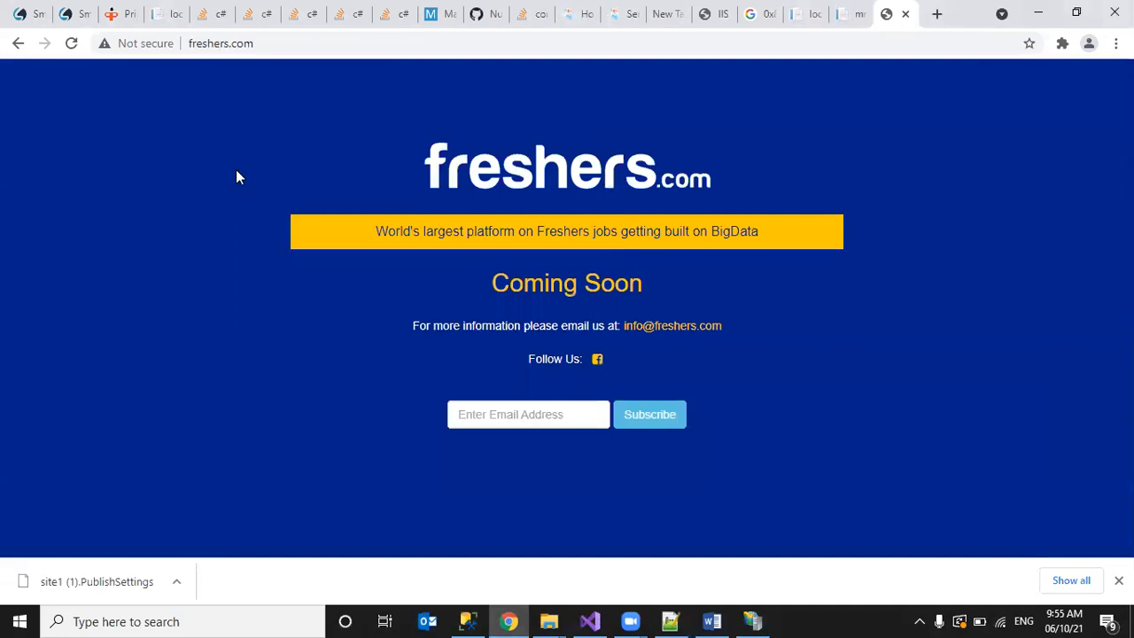
pyautogui.click(905, 14)
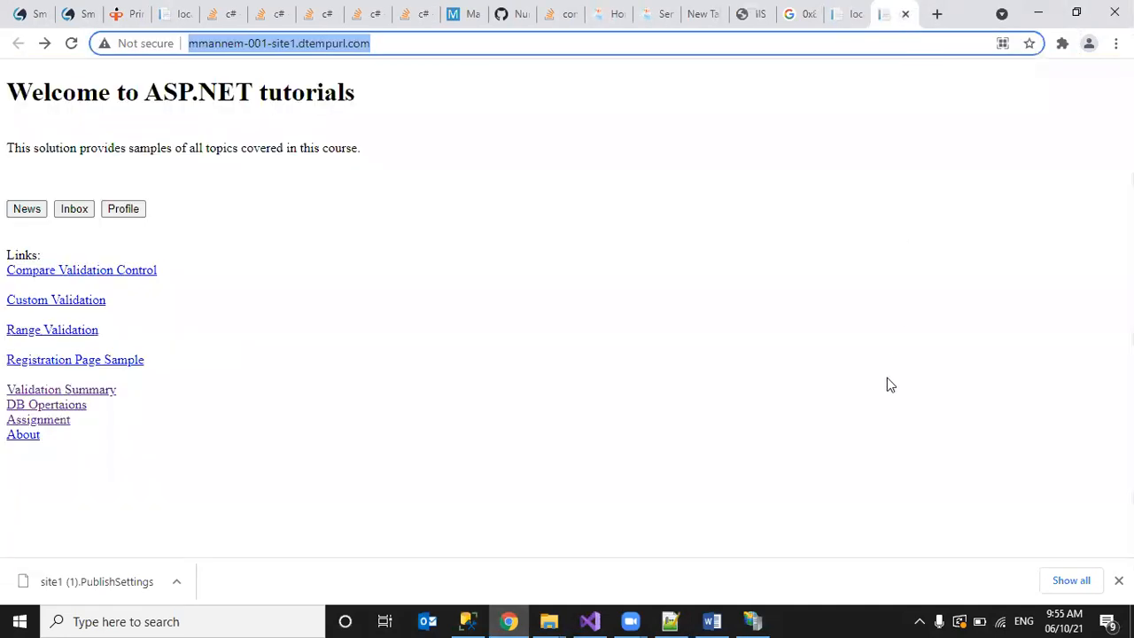
# Step: Switch to Visual Studio, examine the FTP/FTPS Server connection settings for a new FirstWebsite publish profile, and cancel the wizard
pyautogui.click(590, 620)
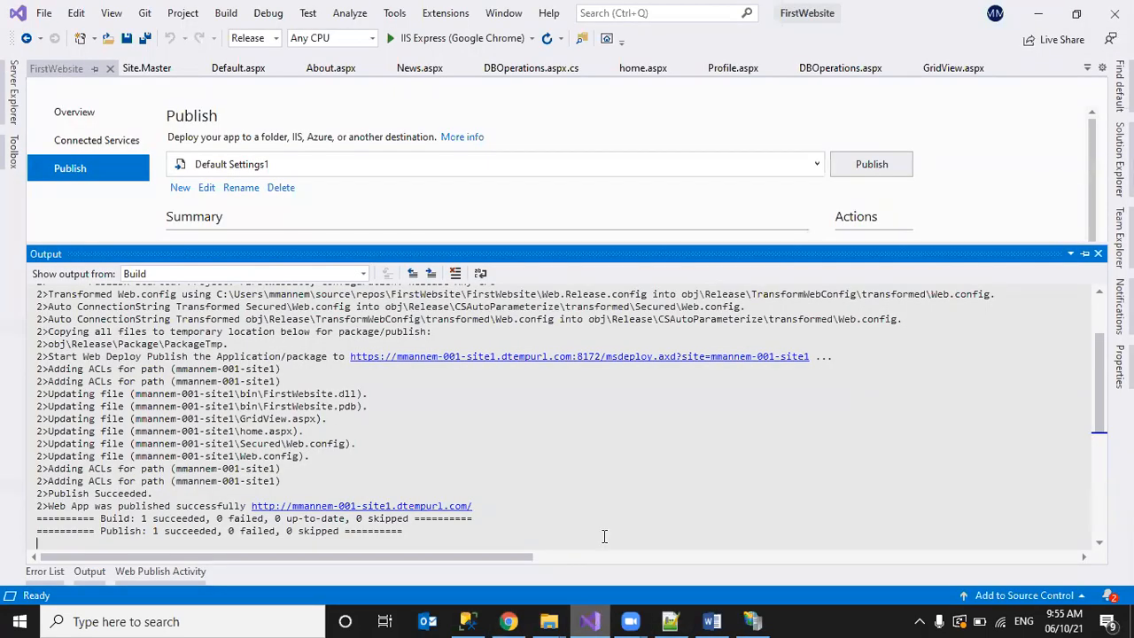
pyautogui.click(1027, 177)
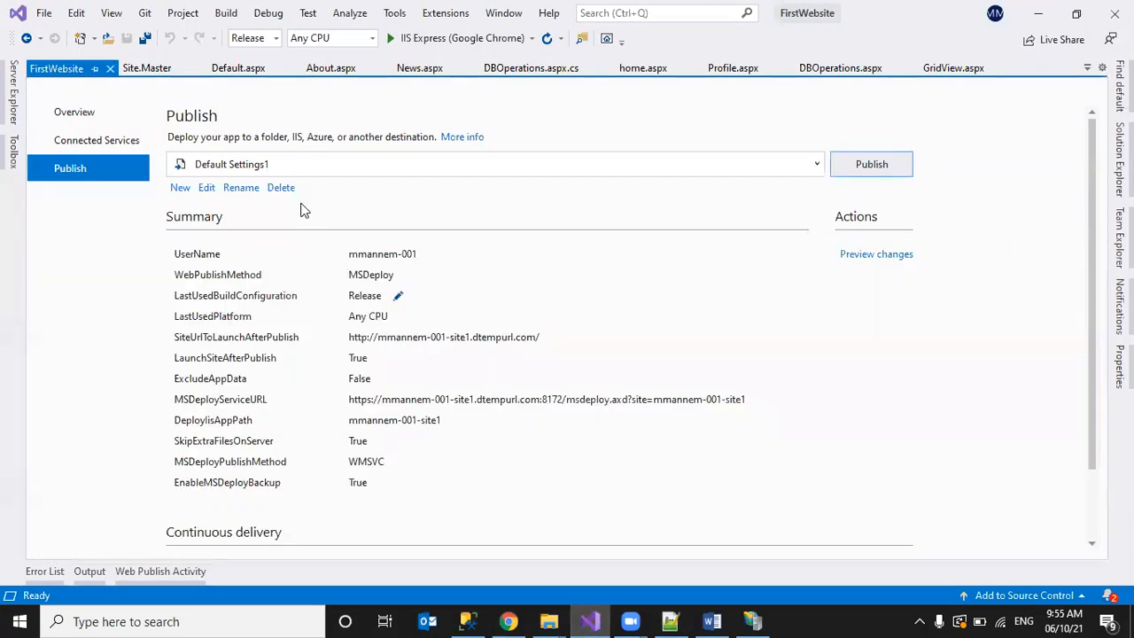
pyautogui.click(180, 187)
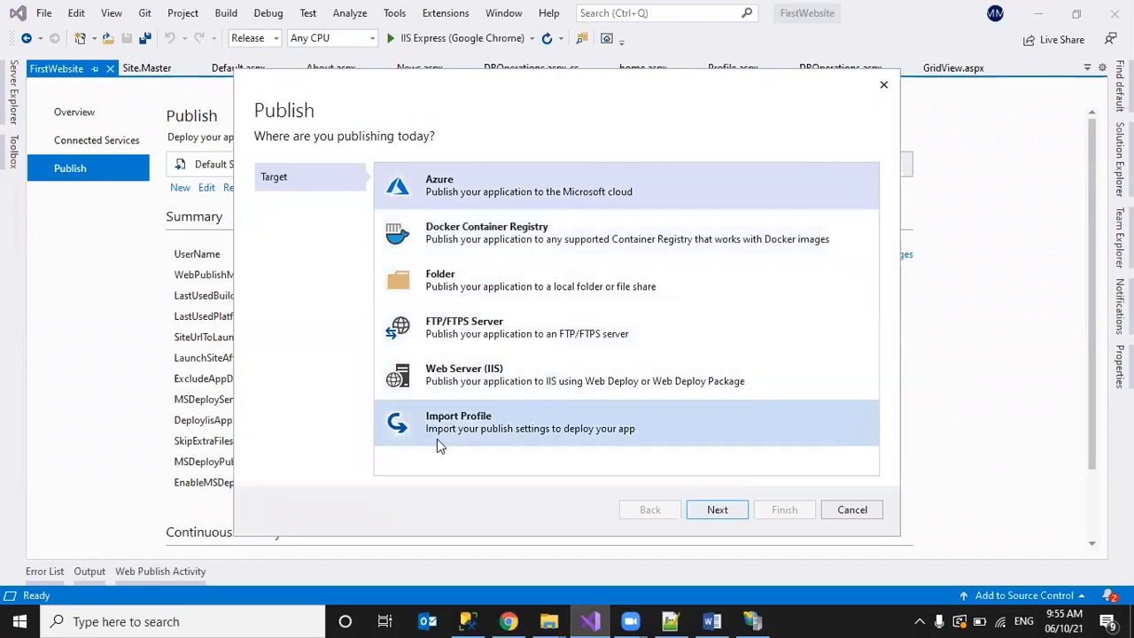
pyautogui.click(474, 342)
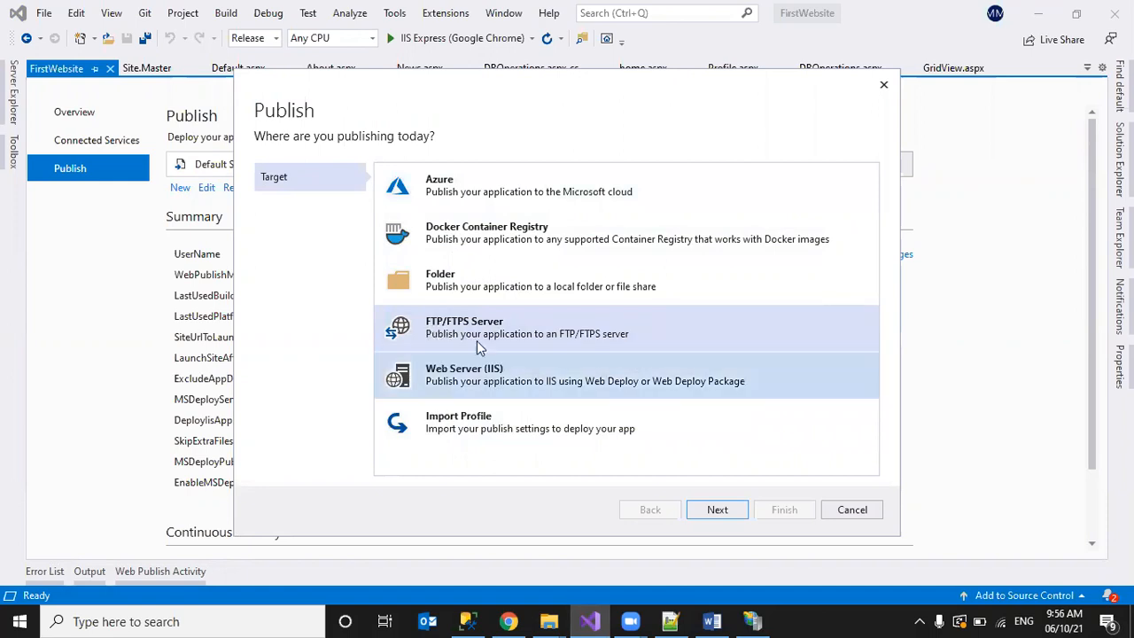
pyautogui.click(729, 507)
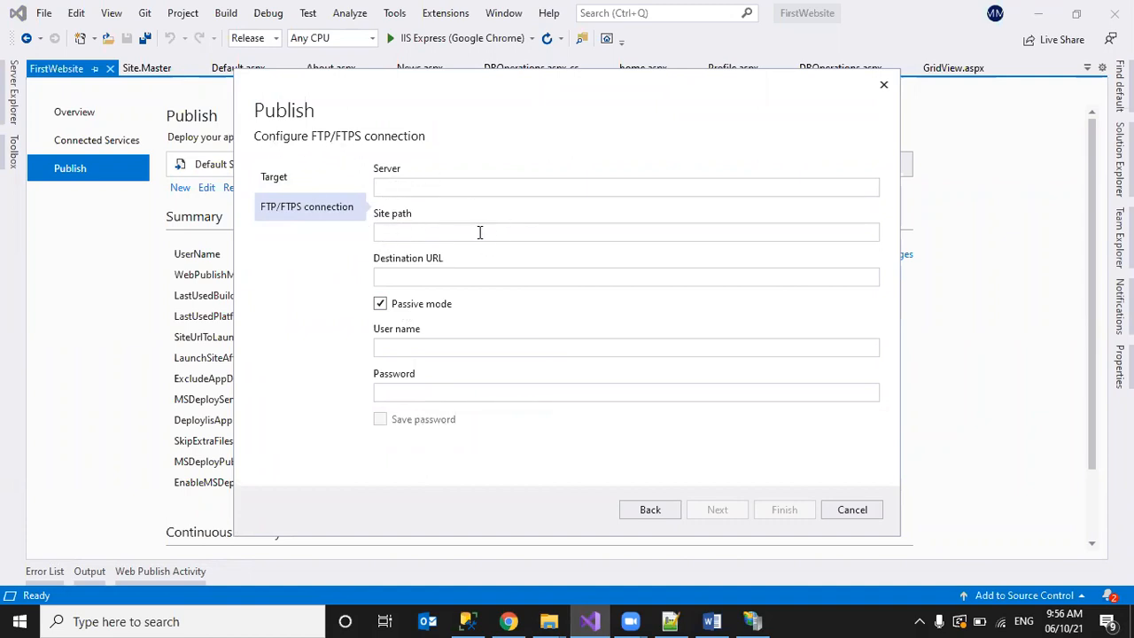
pyautogui.click(425, 277)
pyautogui.click(402, 344)
pyautogui.click(406, 392)
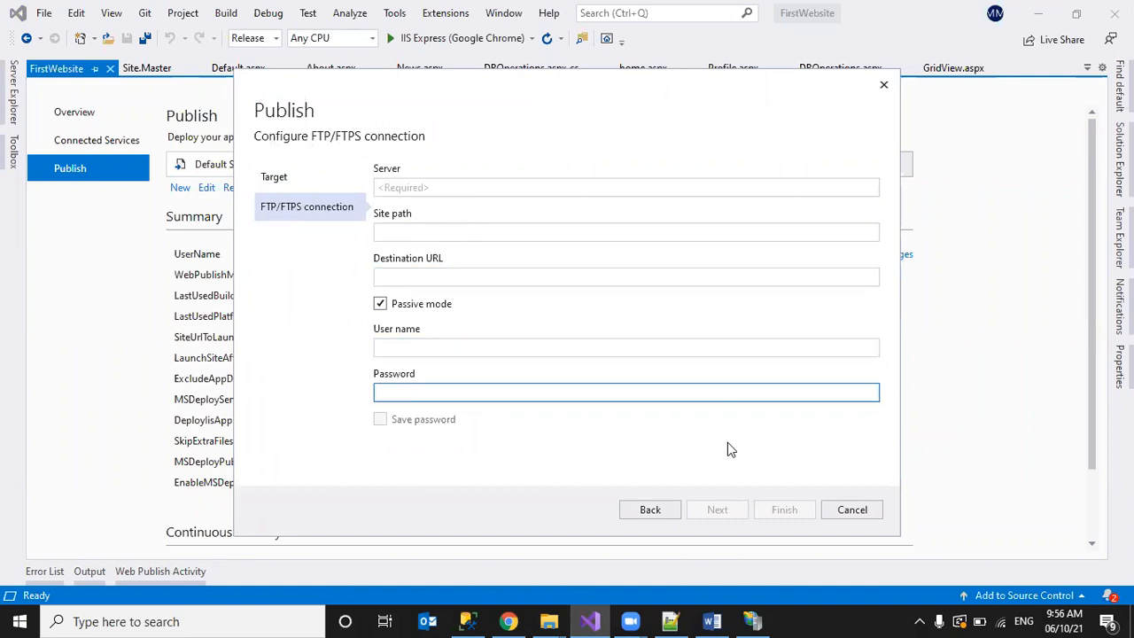
pyautogui.click(846, 511)
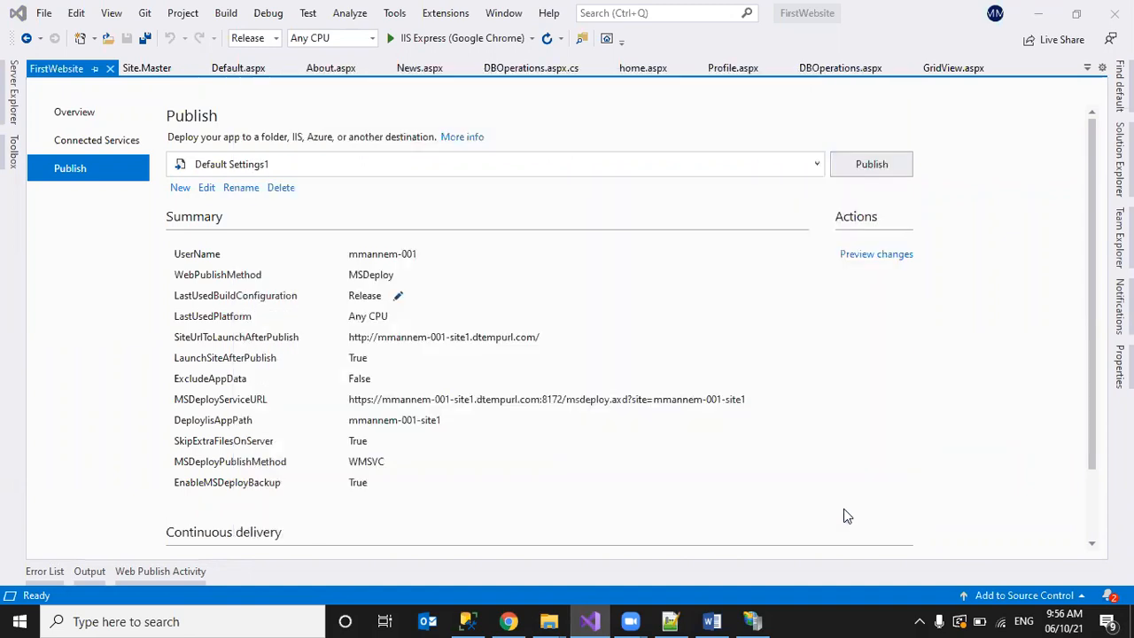
# Step: Examine the Azure App Service (Windows) target for a new publish profile up to its account sign-in page, and cancel
pyautogui.click(186, 193)
pyautogui.doubleClick(464, 196)
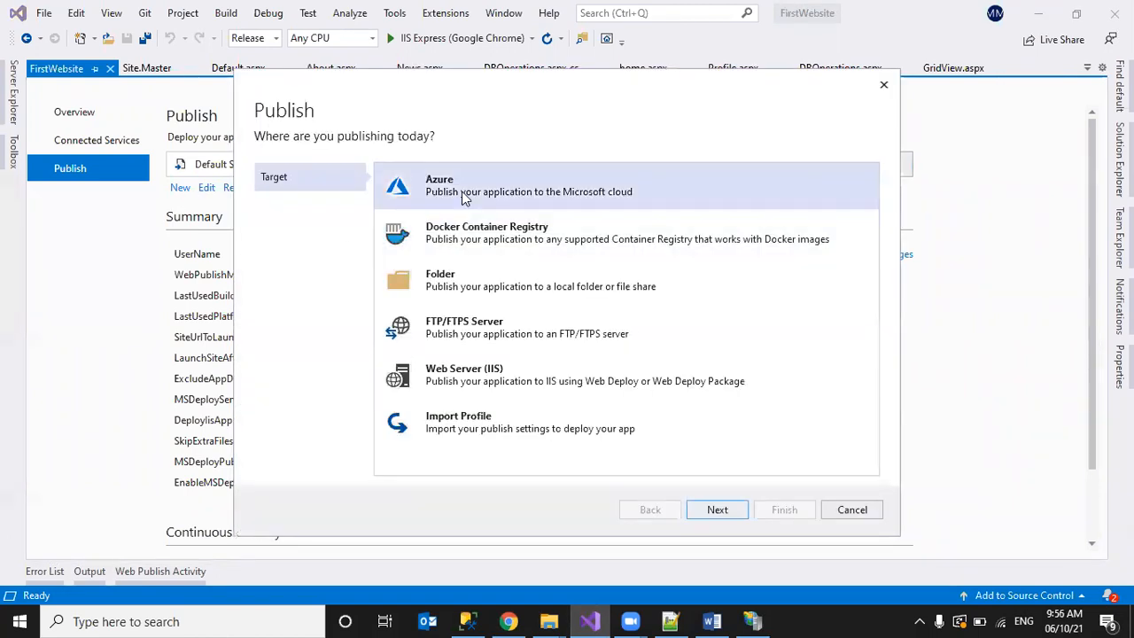
pyautogui.click(462, 196)
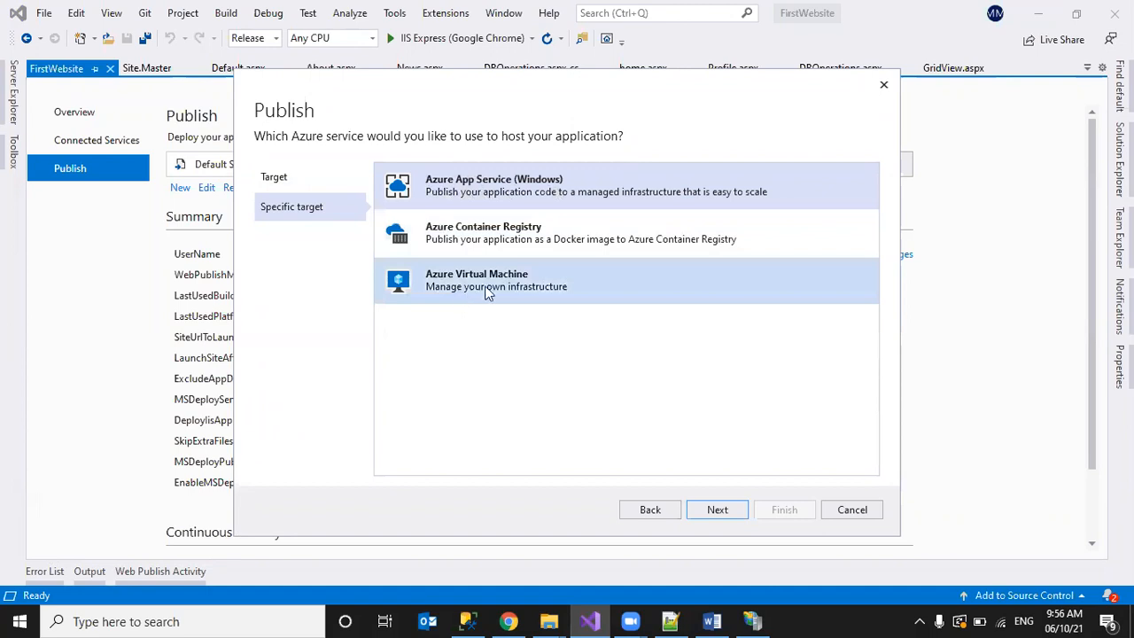
pyautogui.doubleClick(473, 193)
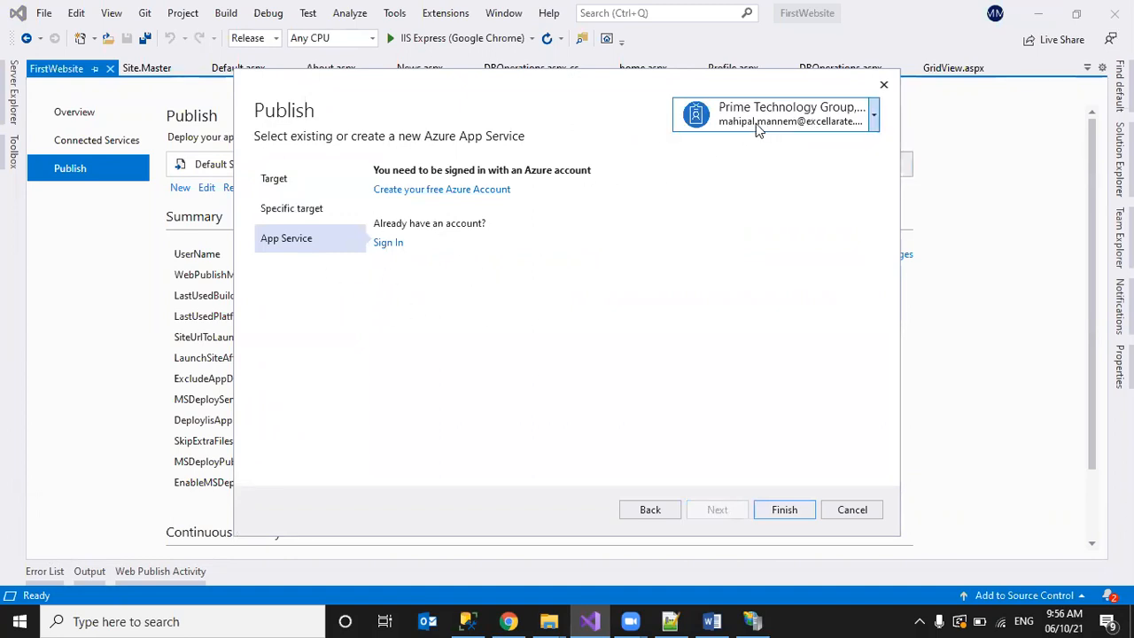
pyautogui.click(851, 511)
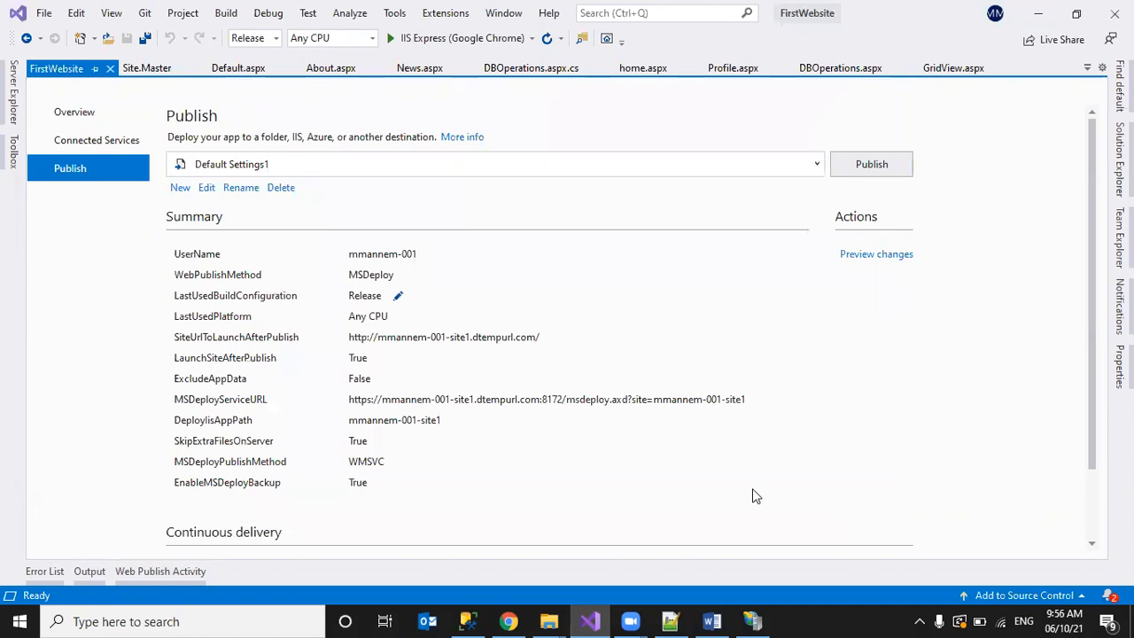
# Step: Switch to Notepad++, review the last two host mappings, and view the Save As options for the hosts file without saving
pyautogui.click(671, 621)
pyautogui.click(131, 367)
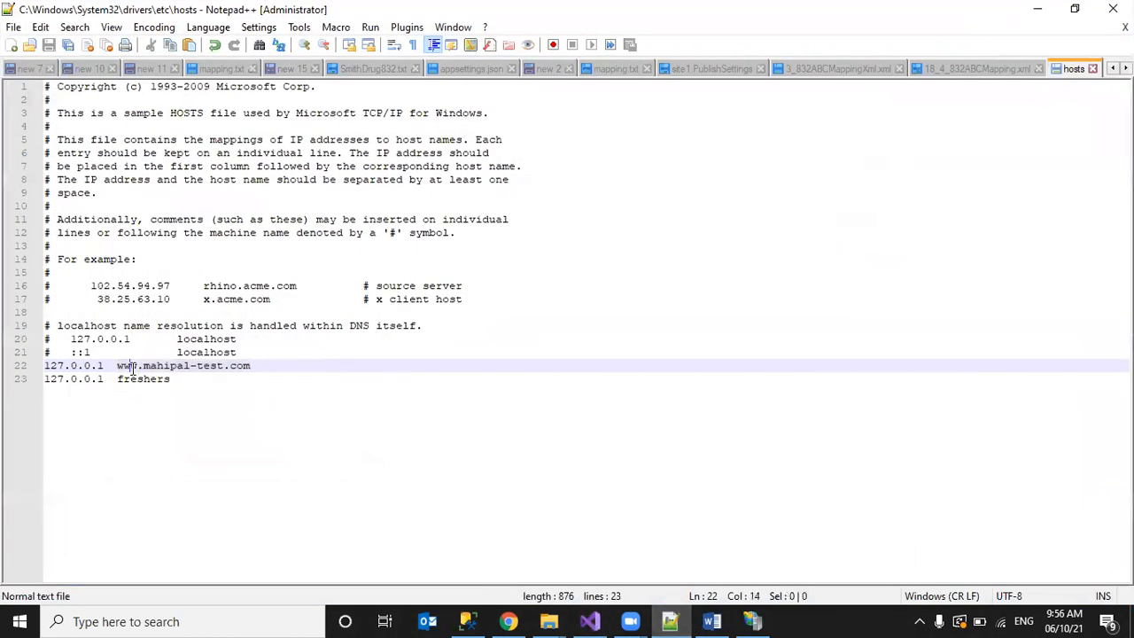
pyautogui.moveTo(115, 365); pyautogui.dragTo(246, 378)
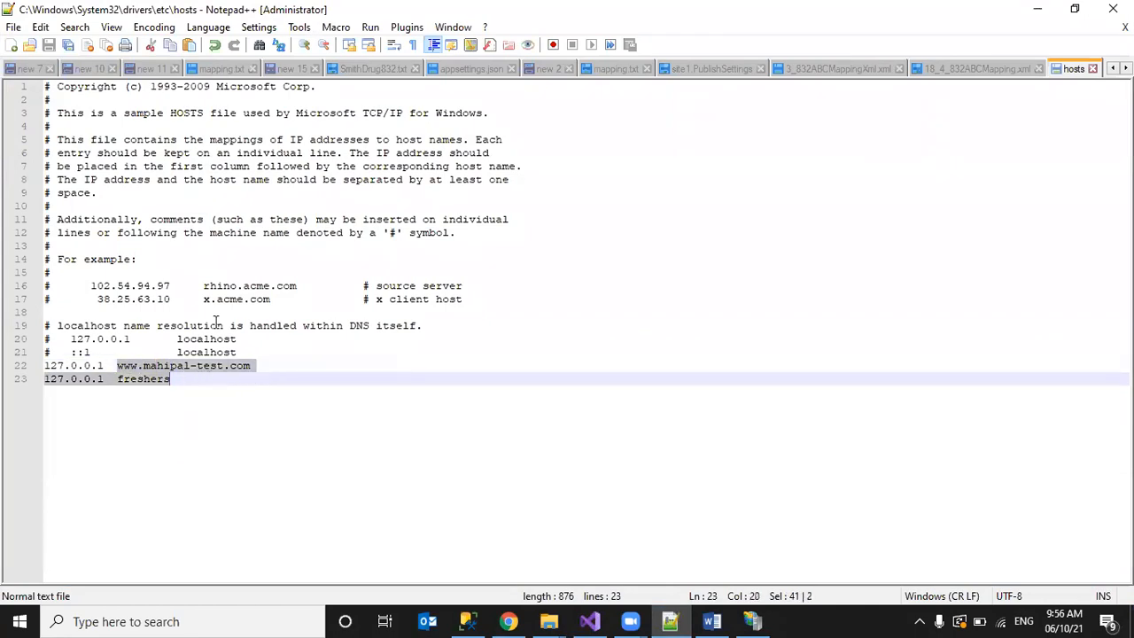
pyautogui.click(14, 26)
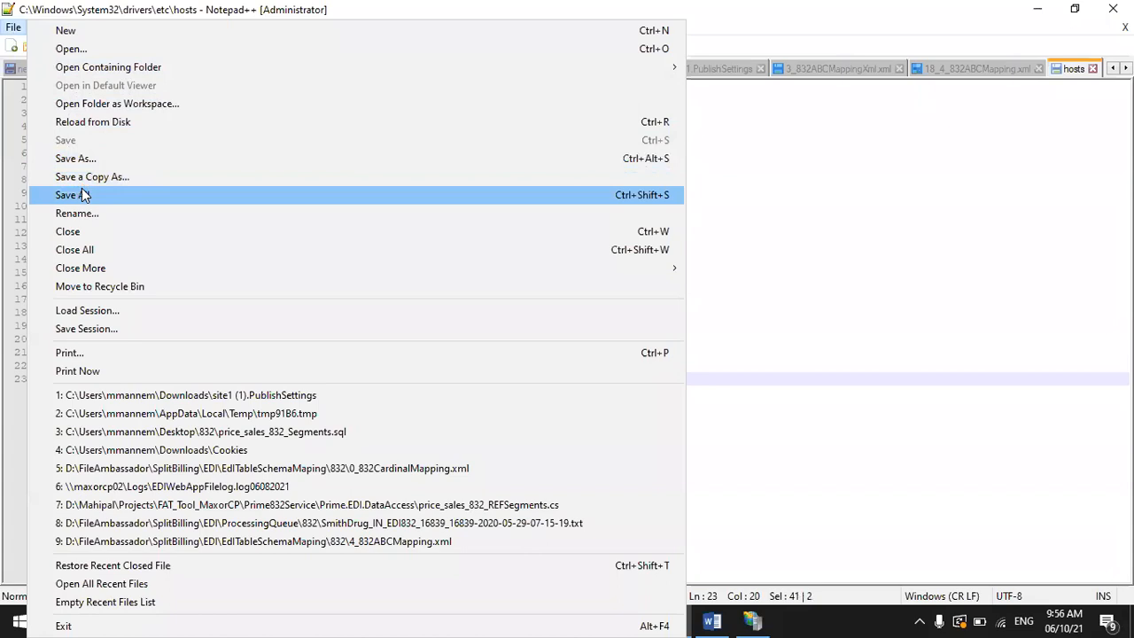
pyautogui.click(77, 158)
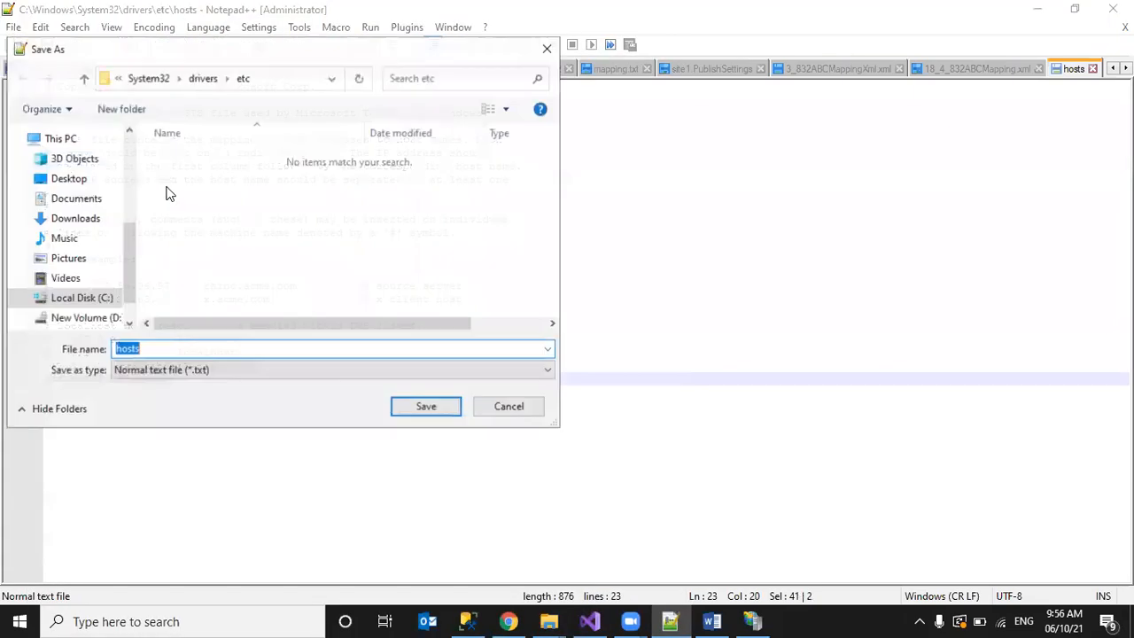
pyautogui.click(508, 410)
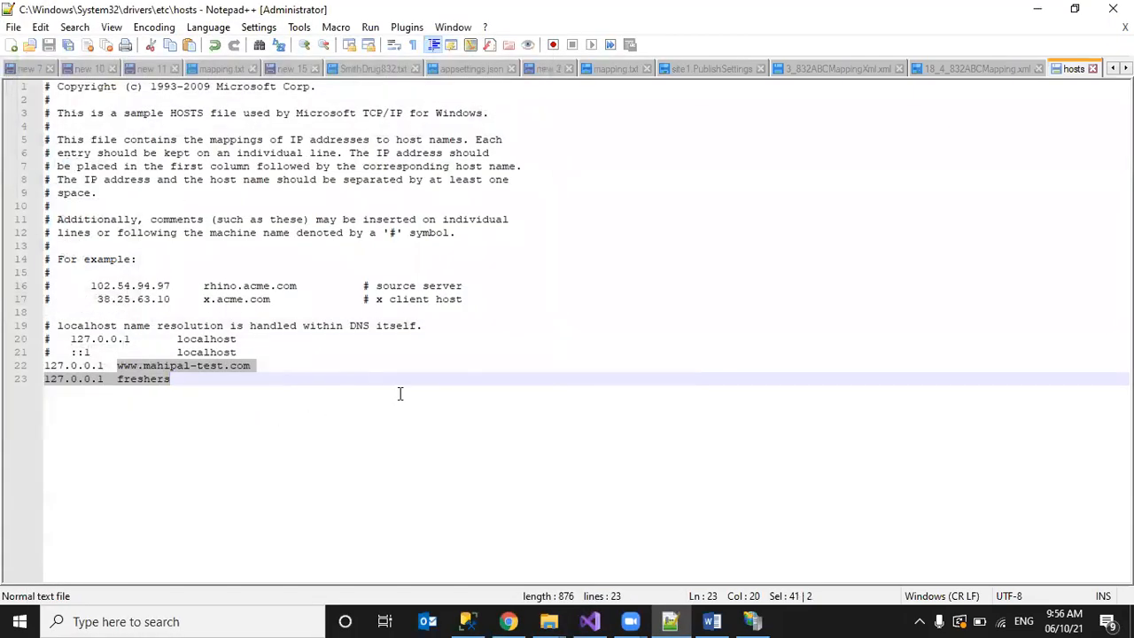
# Step: Switch to Chrome, search Google for "host file for custom domain in local iis", and open the tutorialsteacher.com article at its hosts file instructions
pyautogui.click(508, 621)
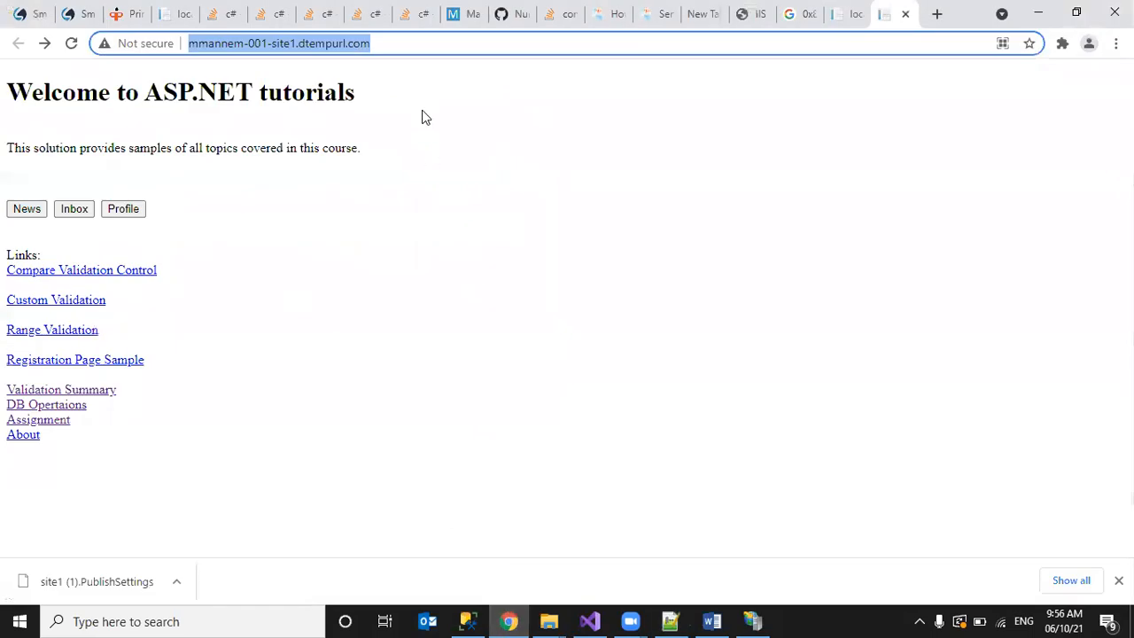
pyautogui.click(942, 16)
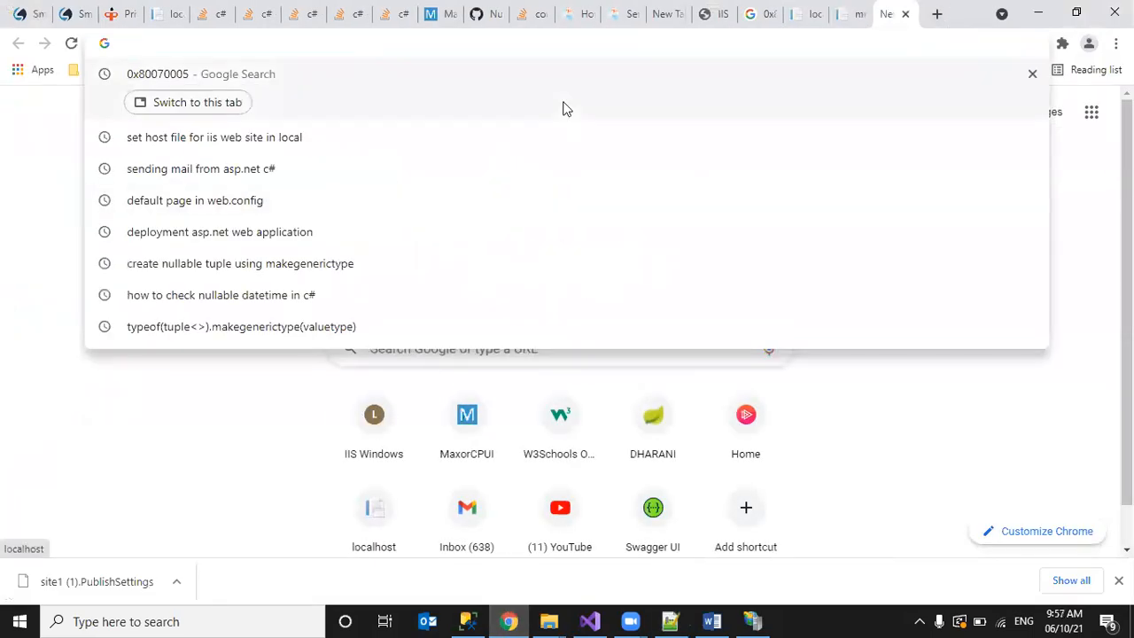
pyautogui.click(937, 15)
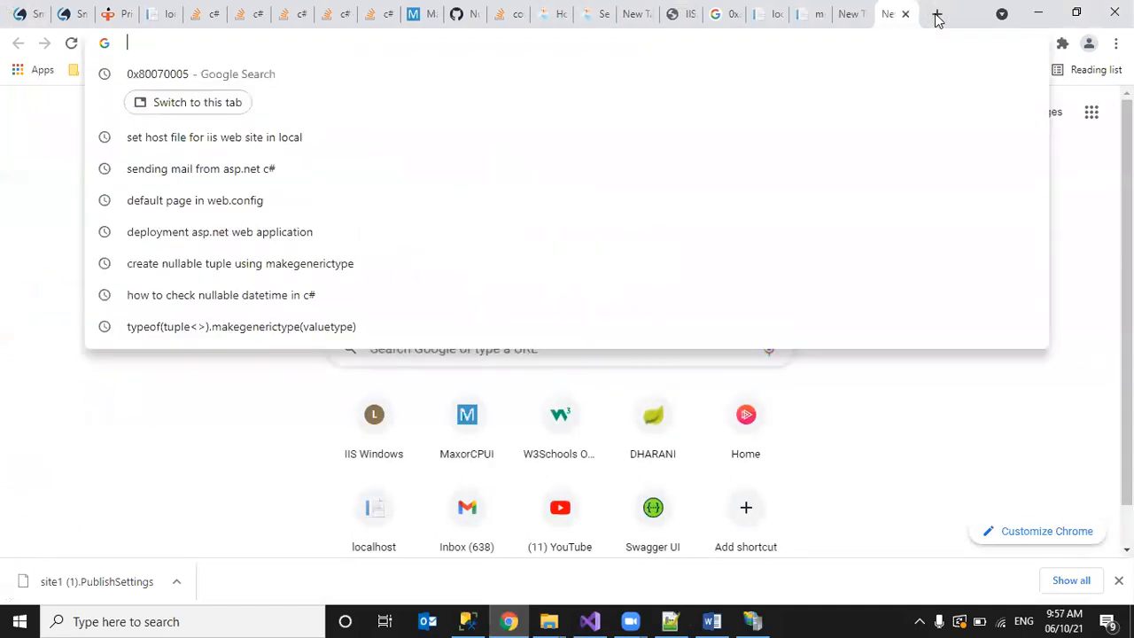
pyautogui.write('host file ')
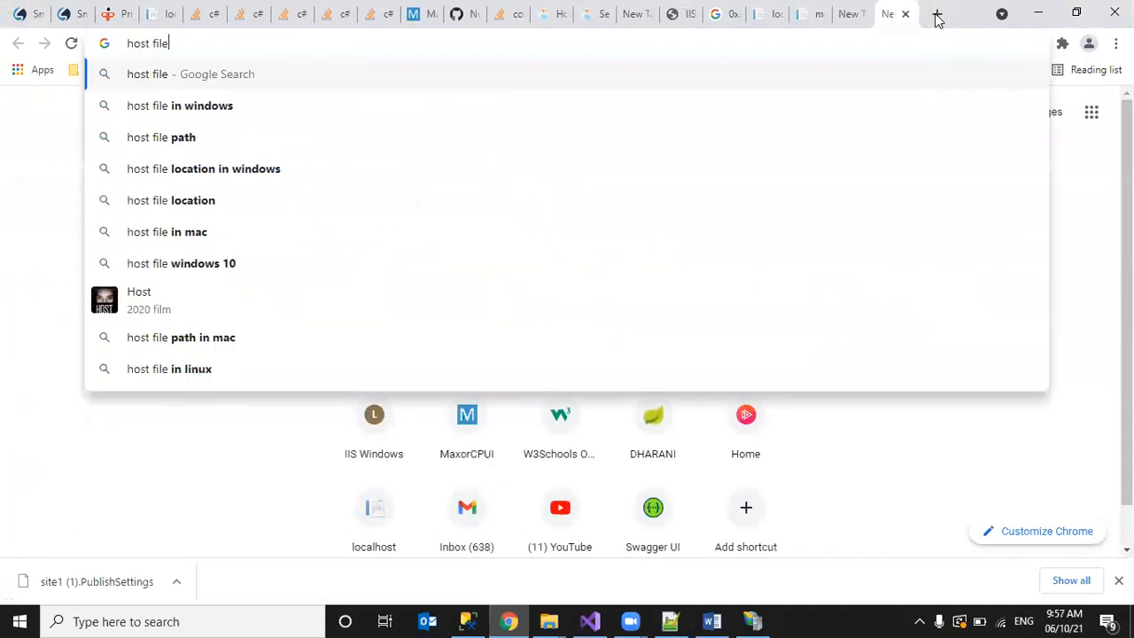
pyautogui.write('for cus')
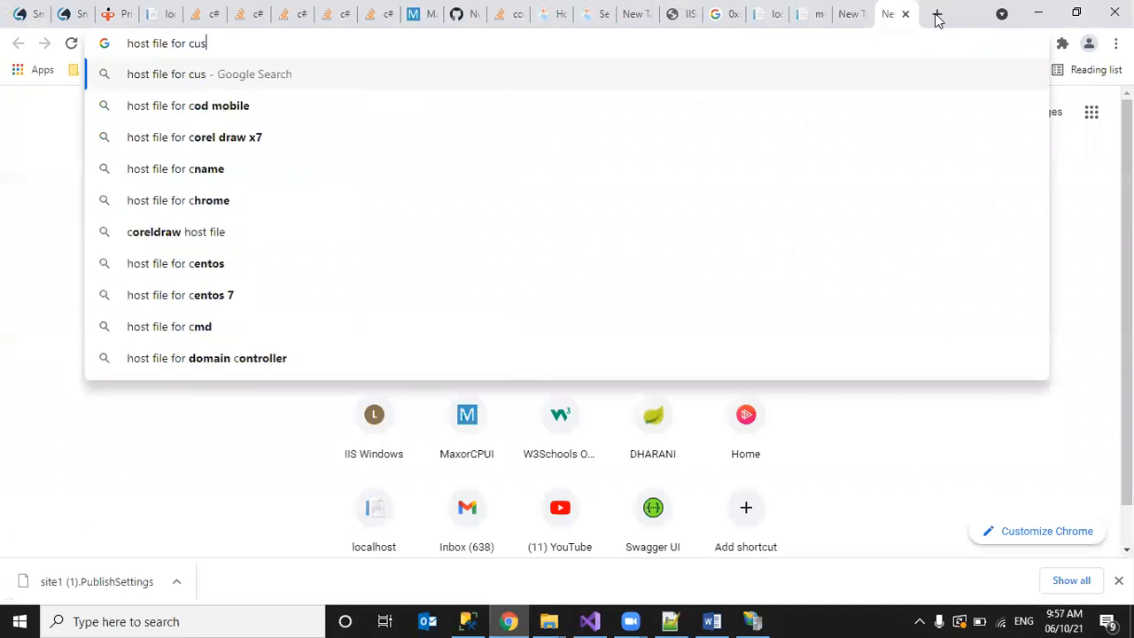
pyautogui.write('tom domai')
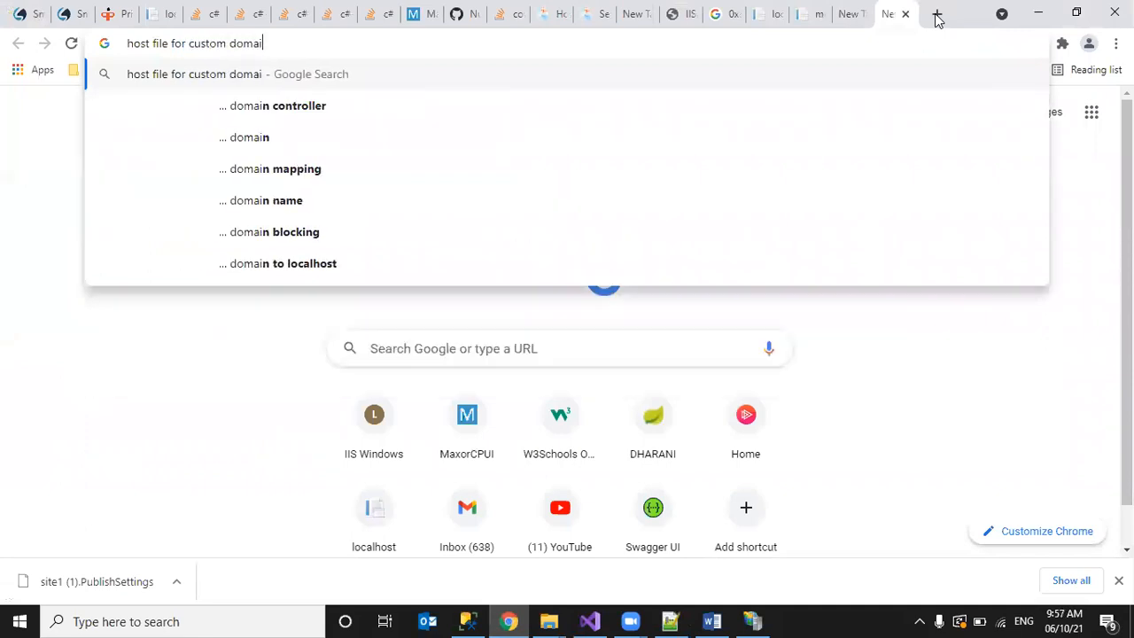
pyautogui.write('n in')
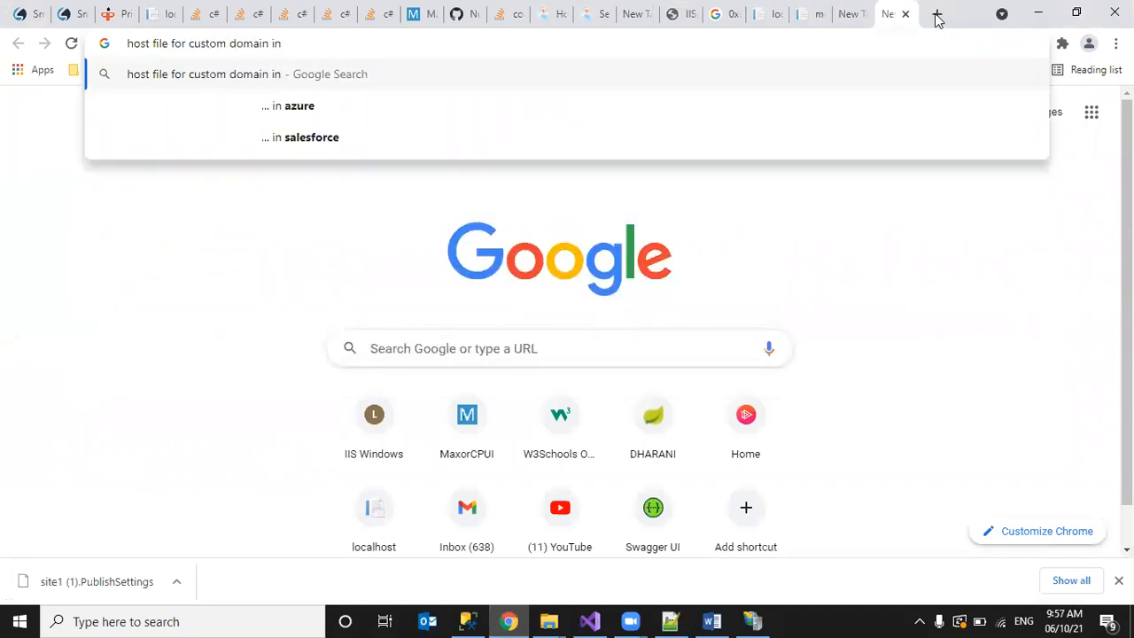
pyautogui.write(' local iis')
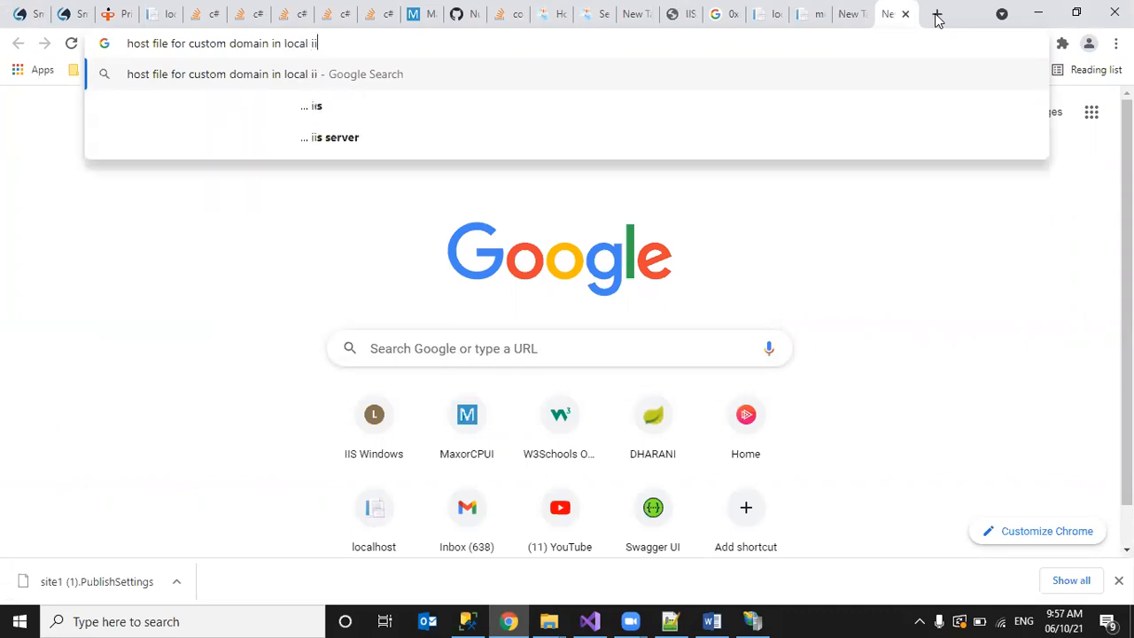
pyautogui.press('Return')
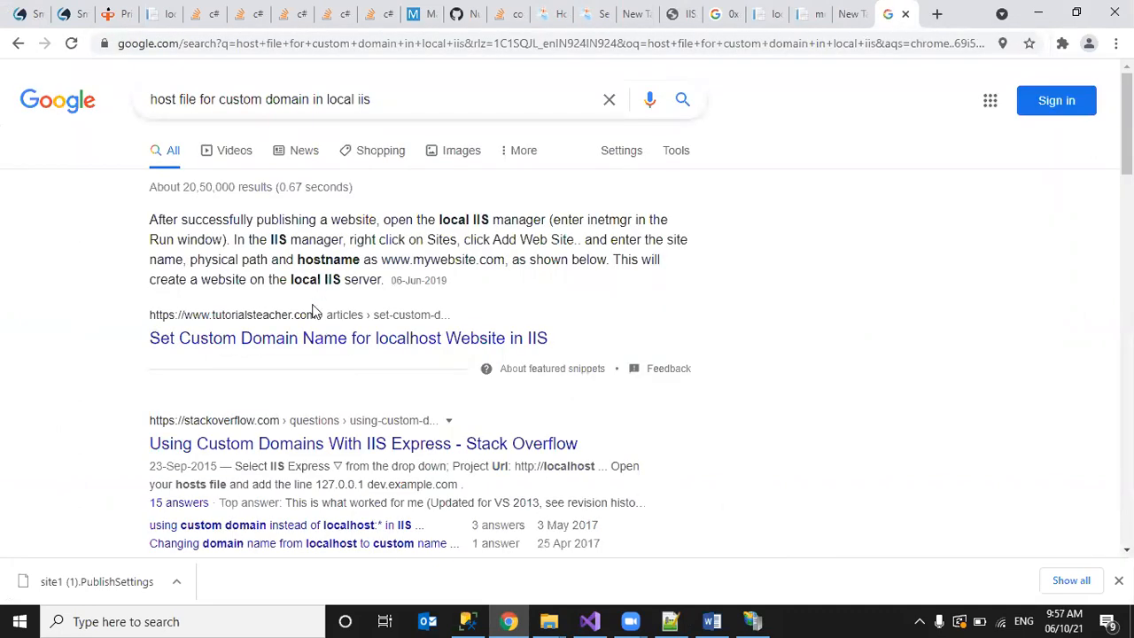
pyautogui.click(321, 341)
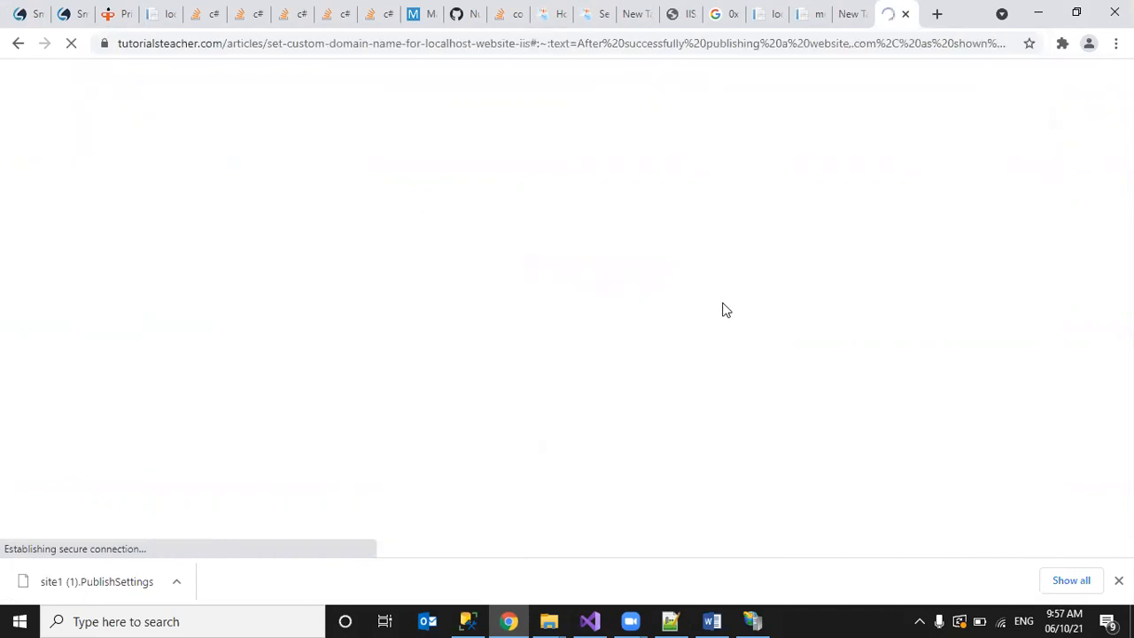
pyautogui.moveTo(1126, 236); pyautogui.dragTo(1126, 307)
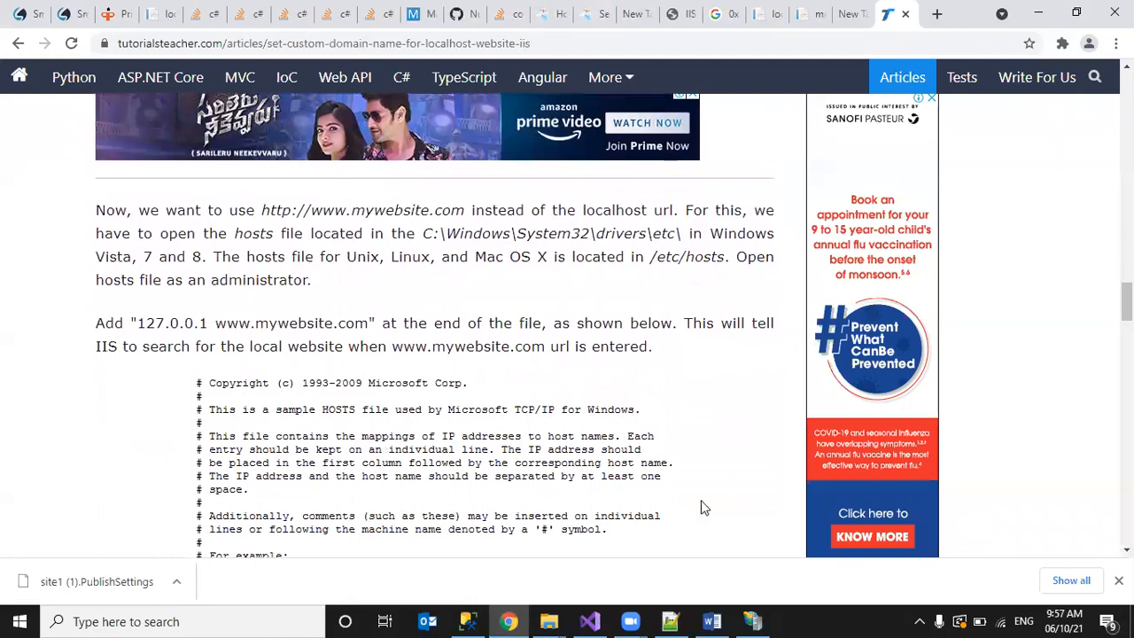
# Step: Switch to IIS Manager, refresh the freshers site, and stop and start it again
pyautogui.click(752, 620)
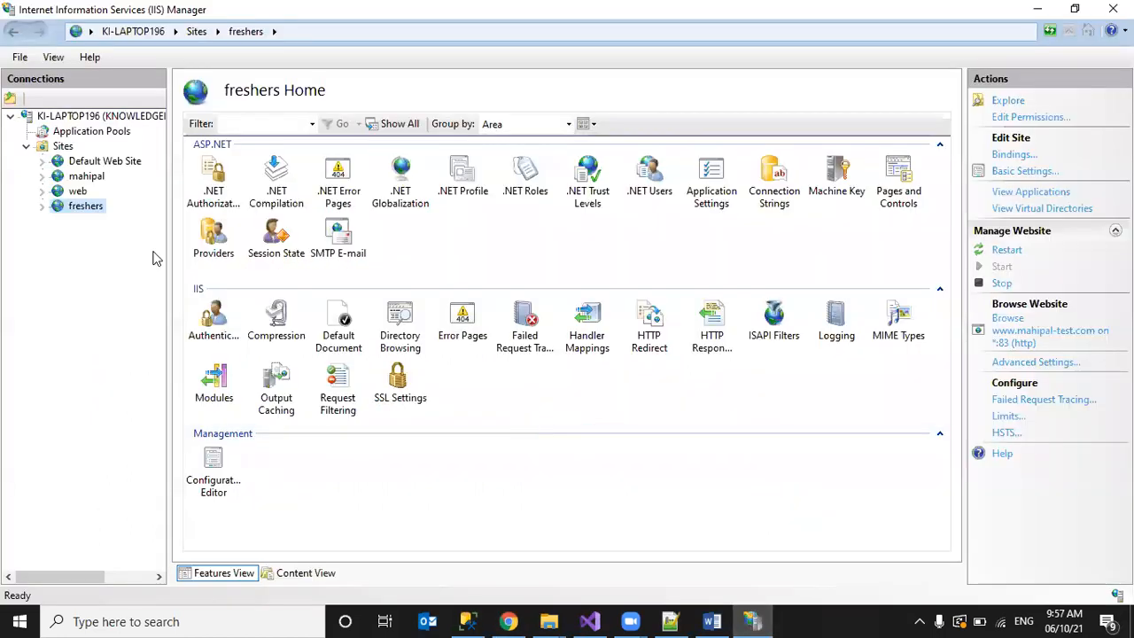
pyautogui.rightClick(90, 210)
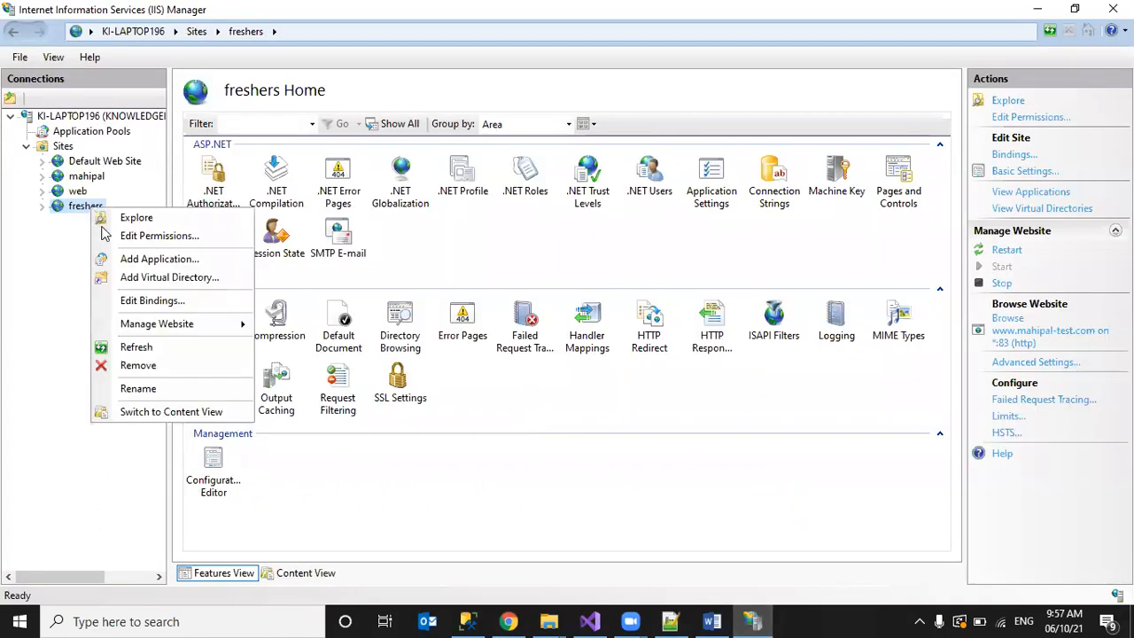
pyautogui.click(146, 350)
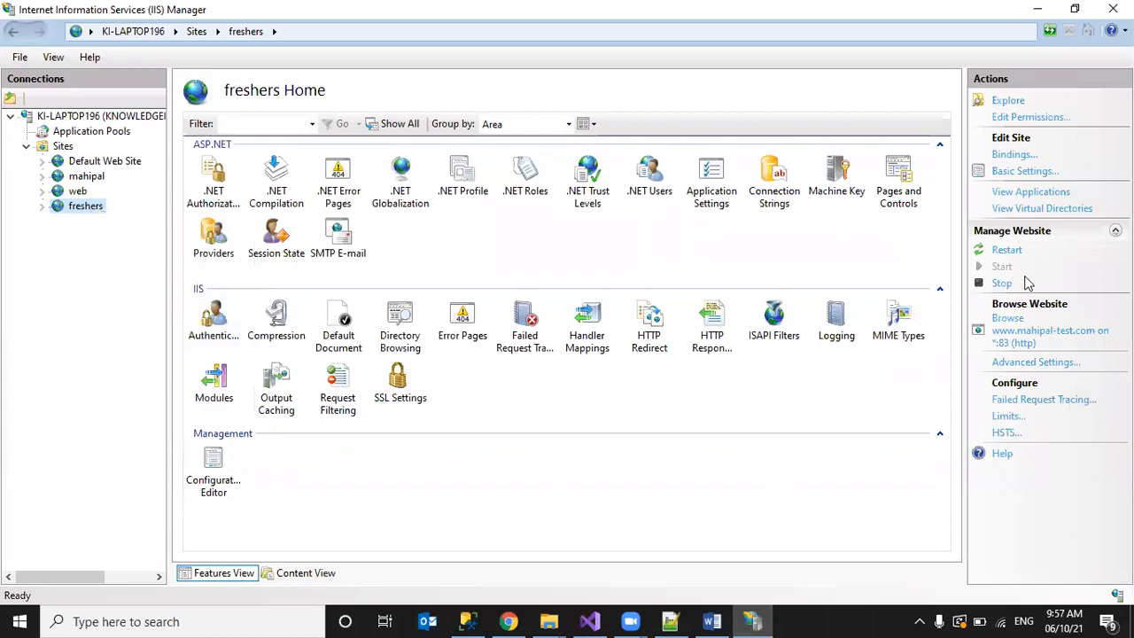
pyautogui.click(1001, 284)
pyautogui.click(1003, 266)
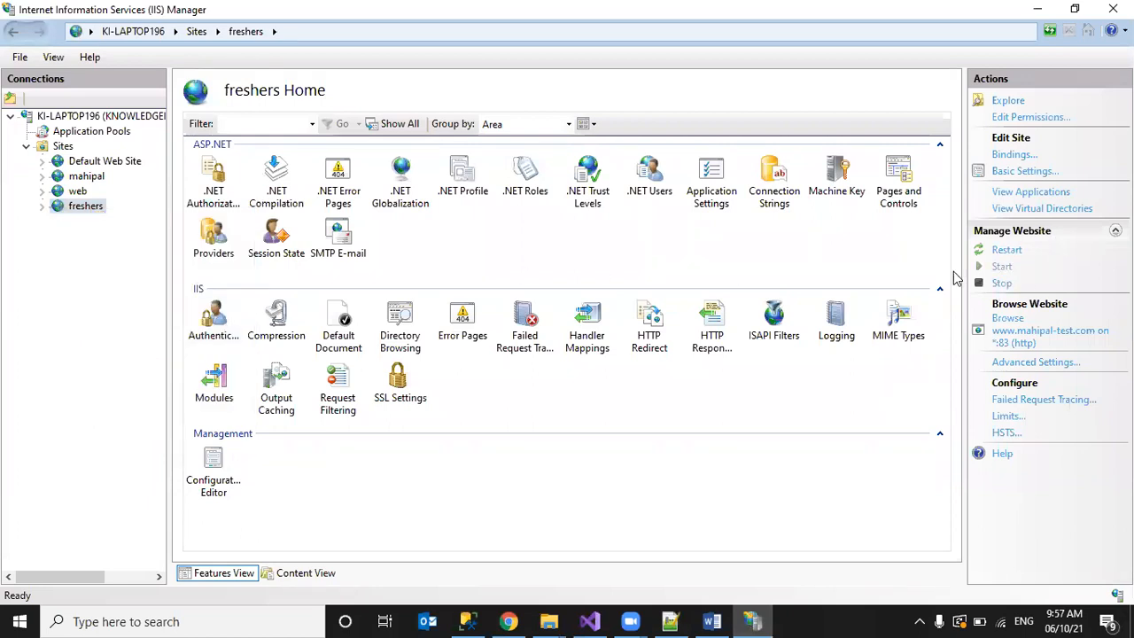
# Step: Switch to Chrome and load the custom www test domain from the hosts file in the blank tab
pyautogui.click(508, 621)
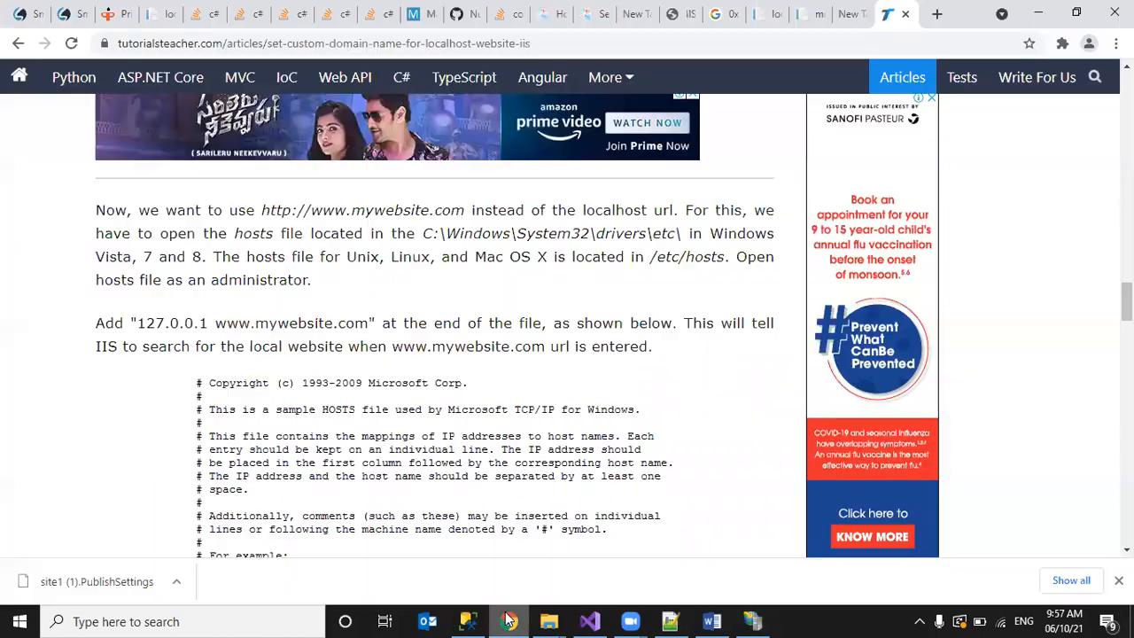
pyautogui.click(835, 16)
pyautogui.click(822, 18)
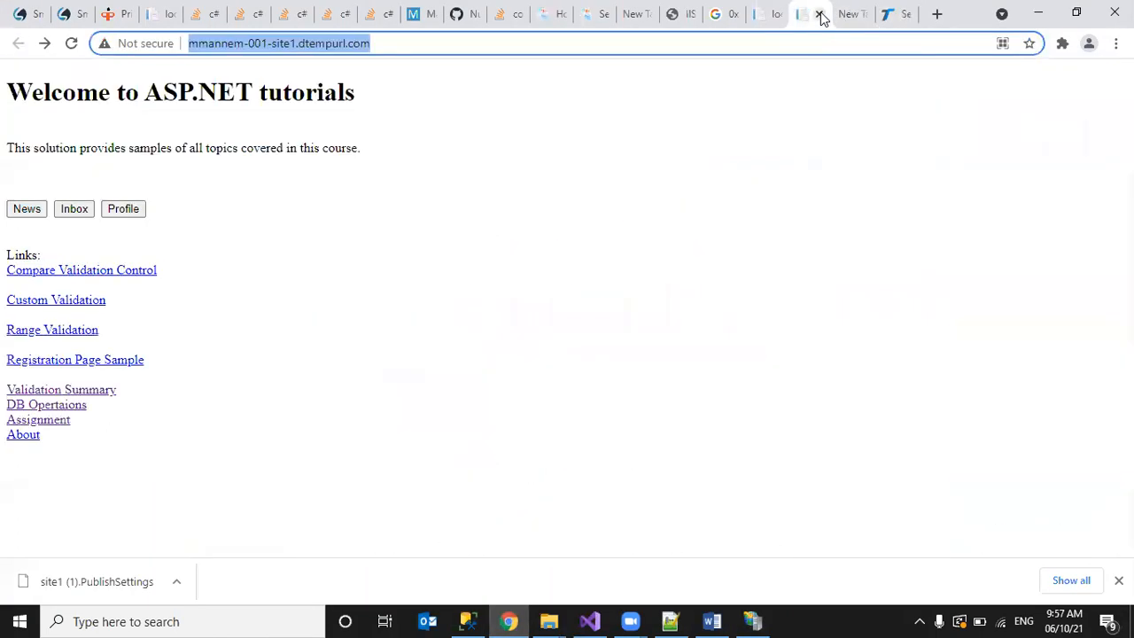
pyautogui.click(771, 14)
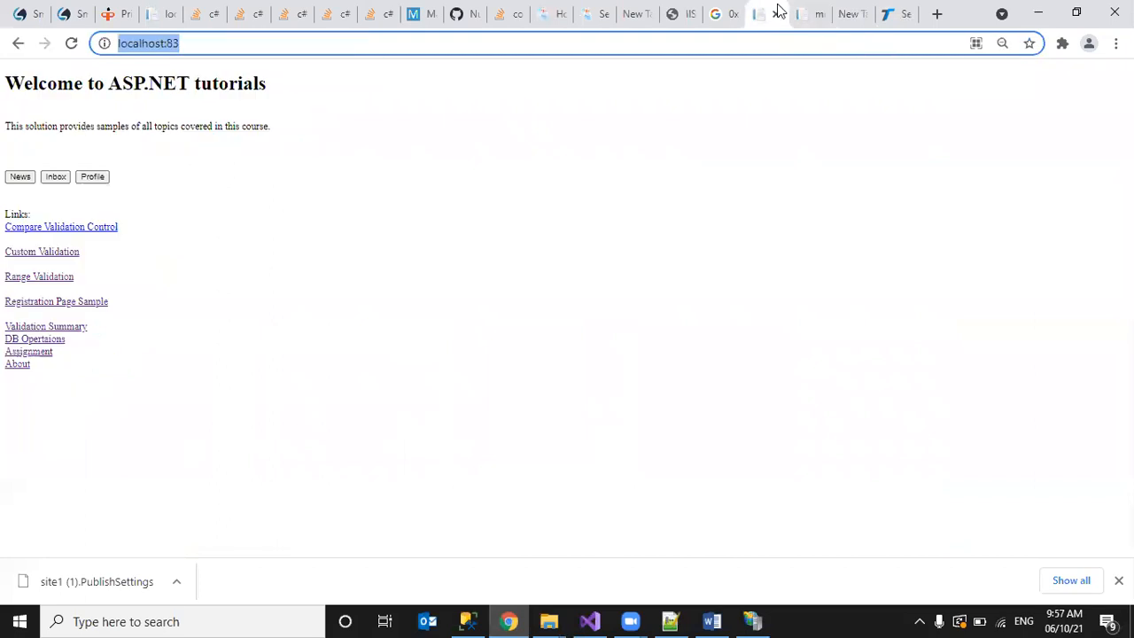
pyautogui.click(840, 20)
pyautogui.press('Down')
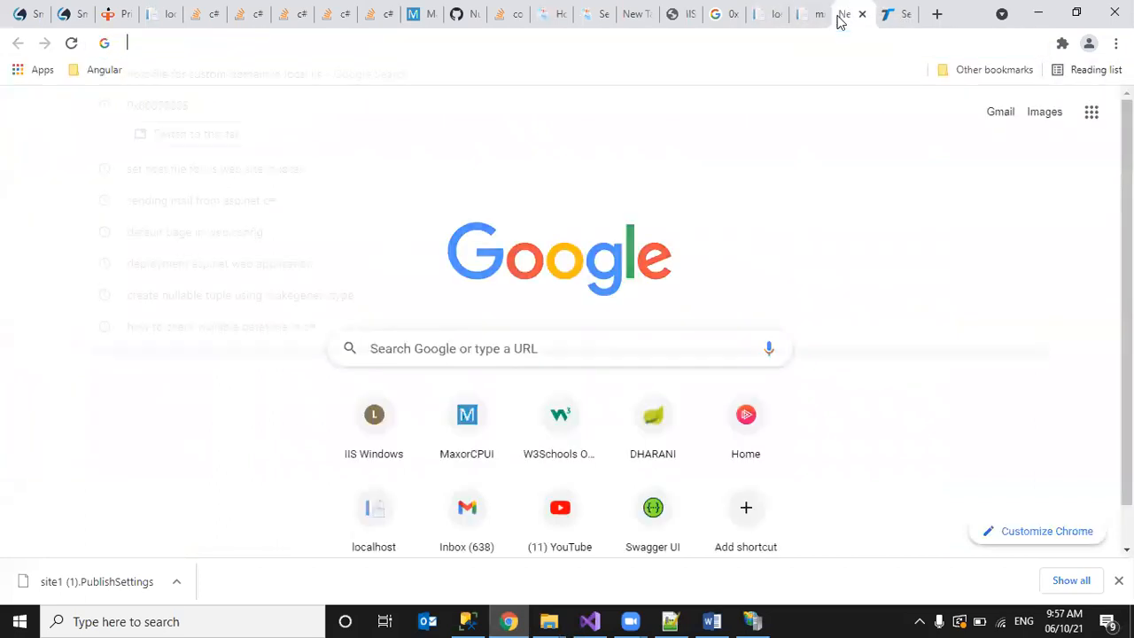
pyautogui.write('www.')
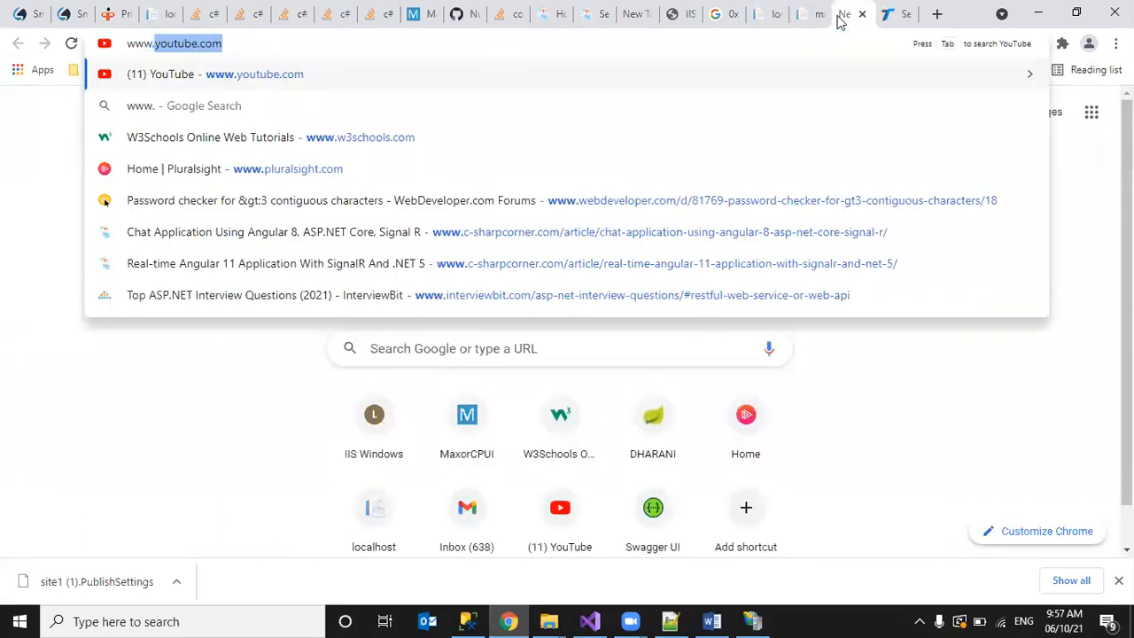
pyautogui.write('ma')
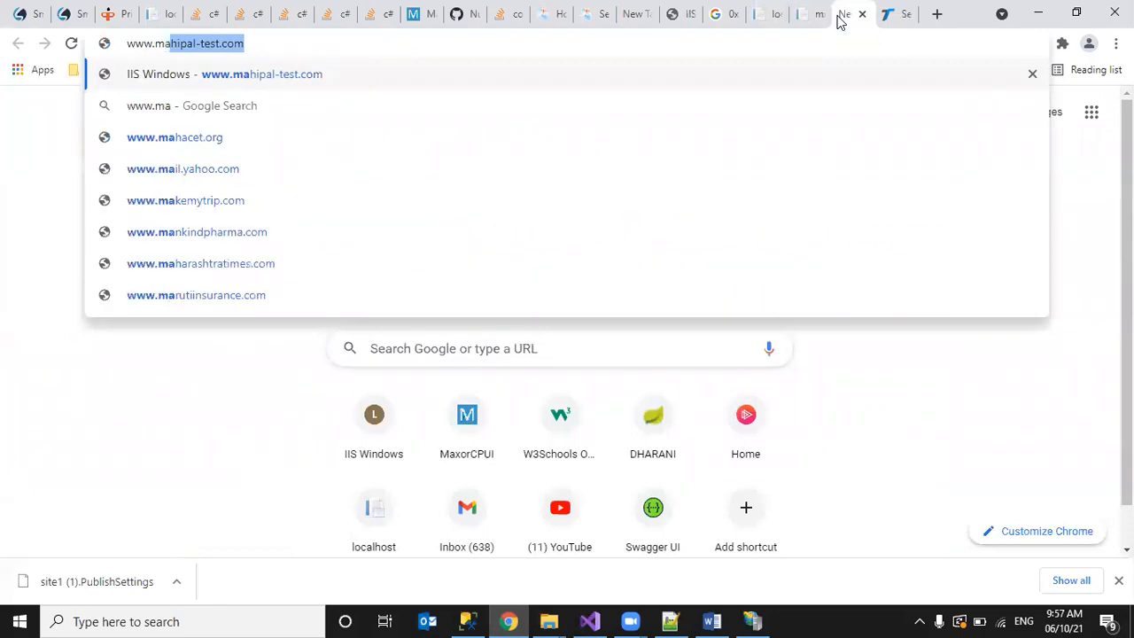
pyautogui.press('Return')
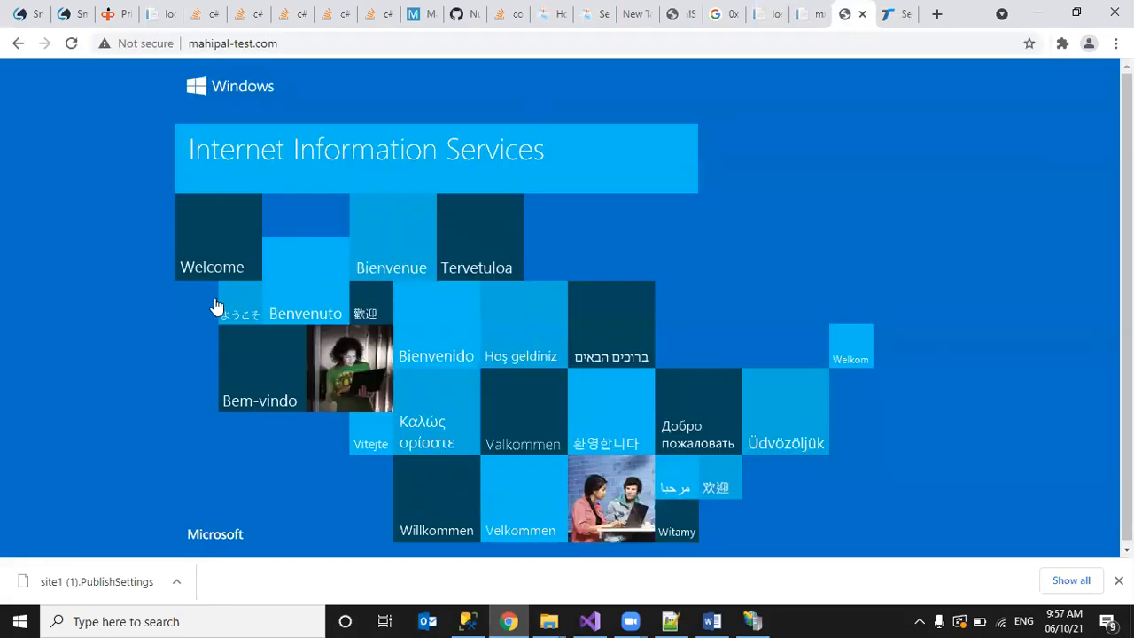
# Step: Try to load the /home.aspx page under the custom test domain
pyautogui.click(296, 43)
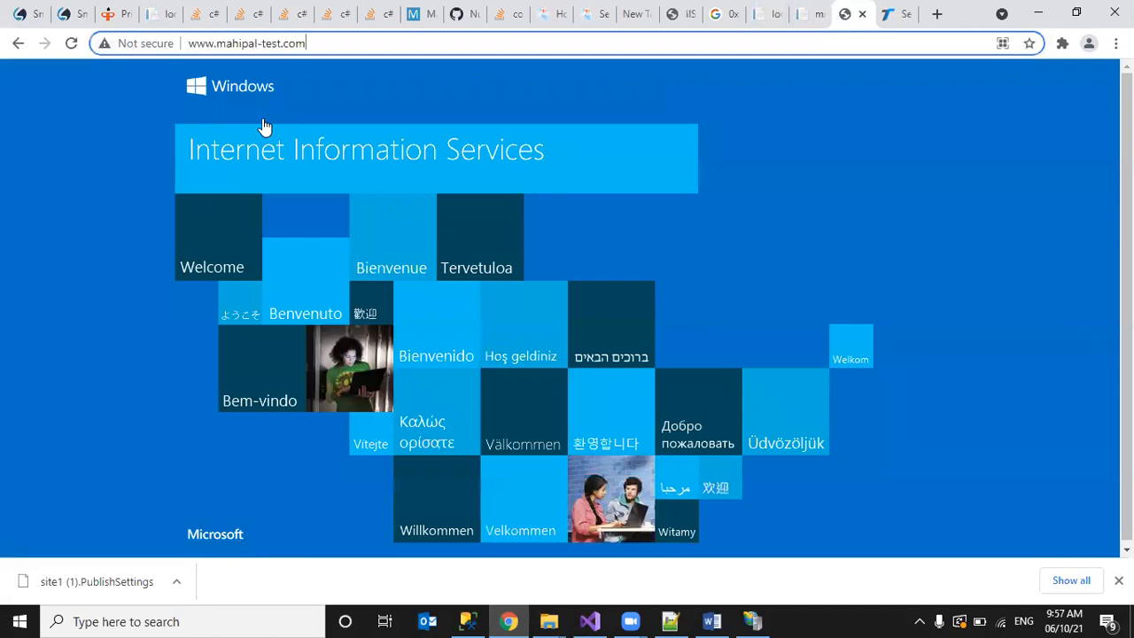
pyautogui.write('/home.as')
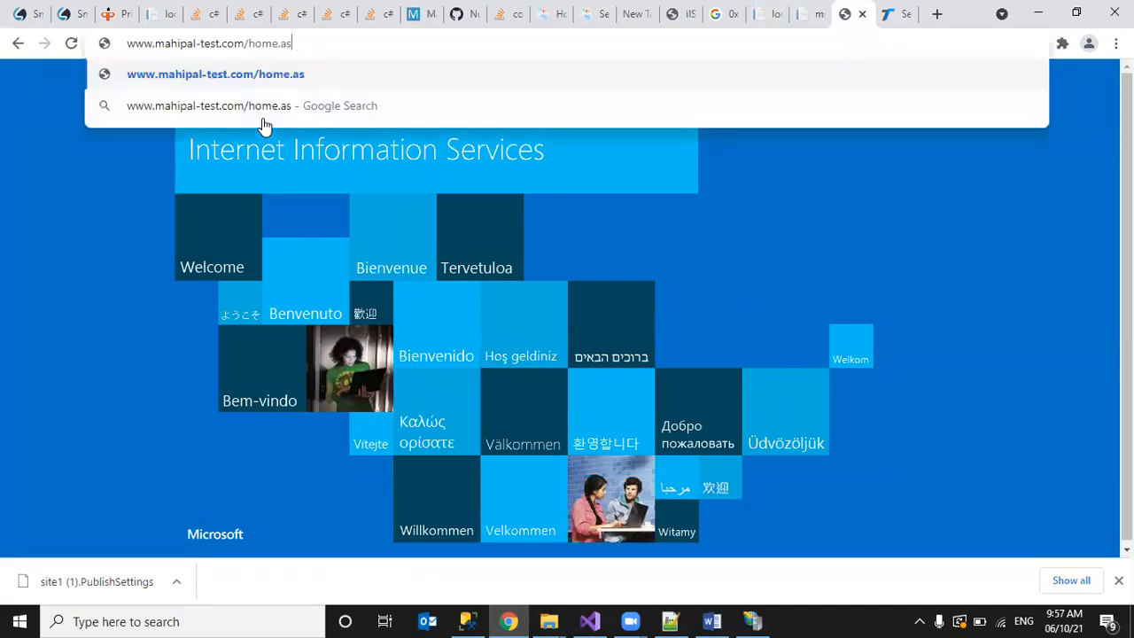
pyautogui.write('px')
pyautogui.press('Return')
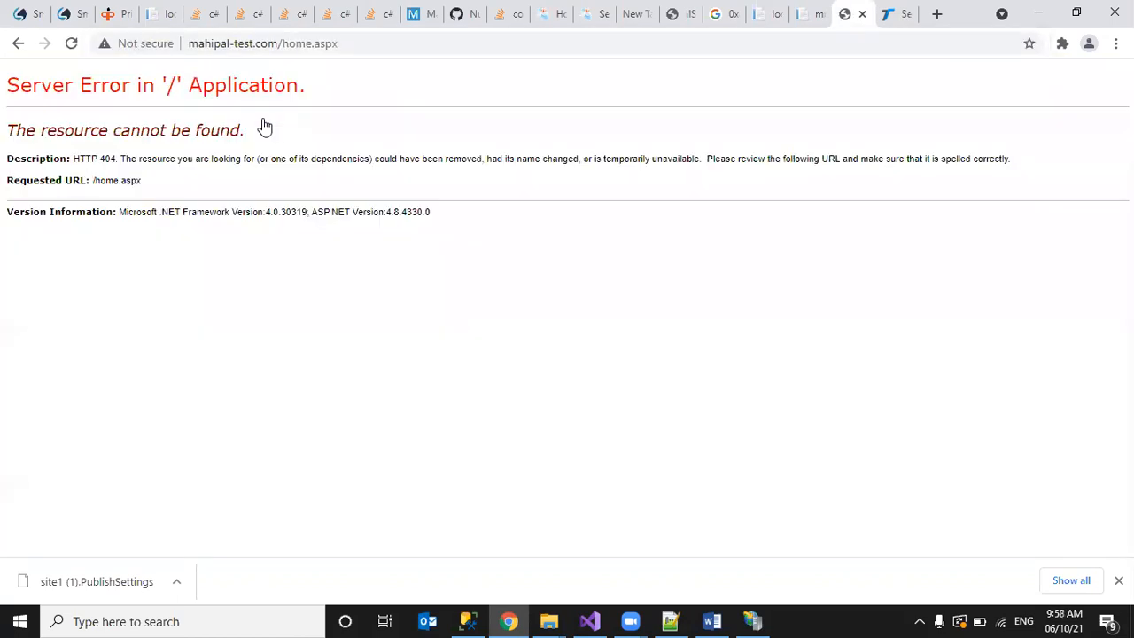
# Step: Read the tutorialsteacher.com article's sections on the hosts file entry, browsing by custom domain, and debugging by attaching to w3wp.exe
pyautogui.click(899, 12)
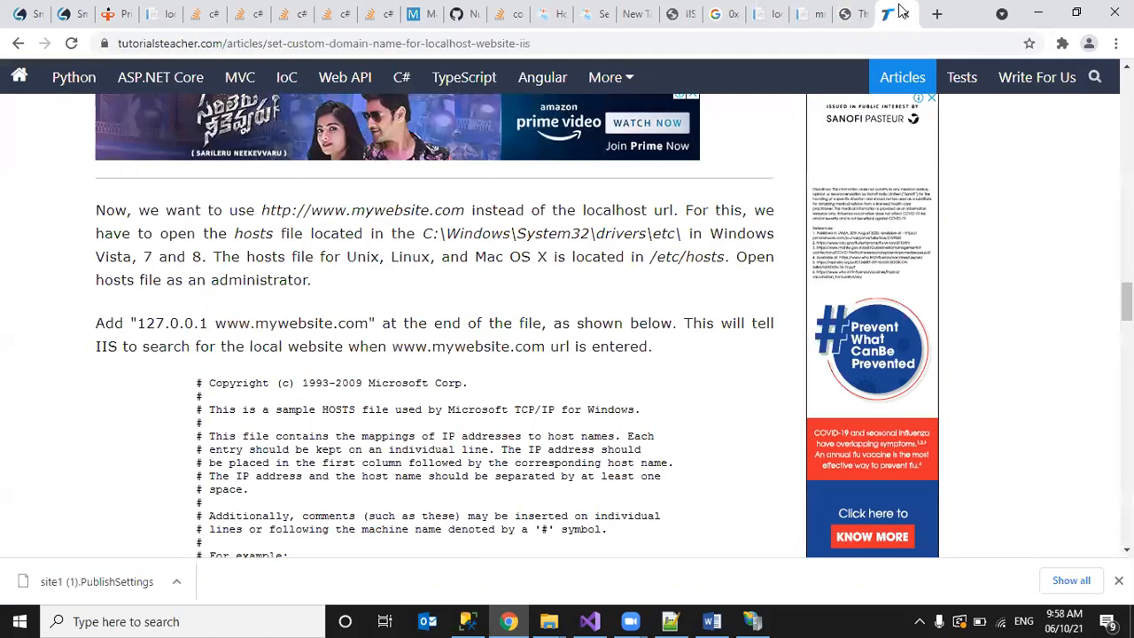
pyautogui.moveTo(1126, 301); pyautogui.dragTo(1126, 333)
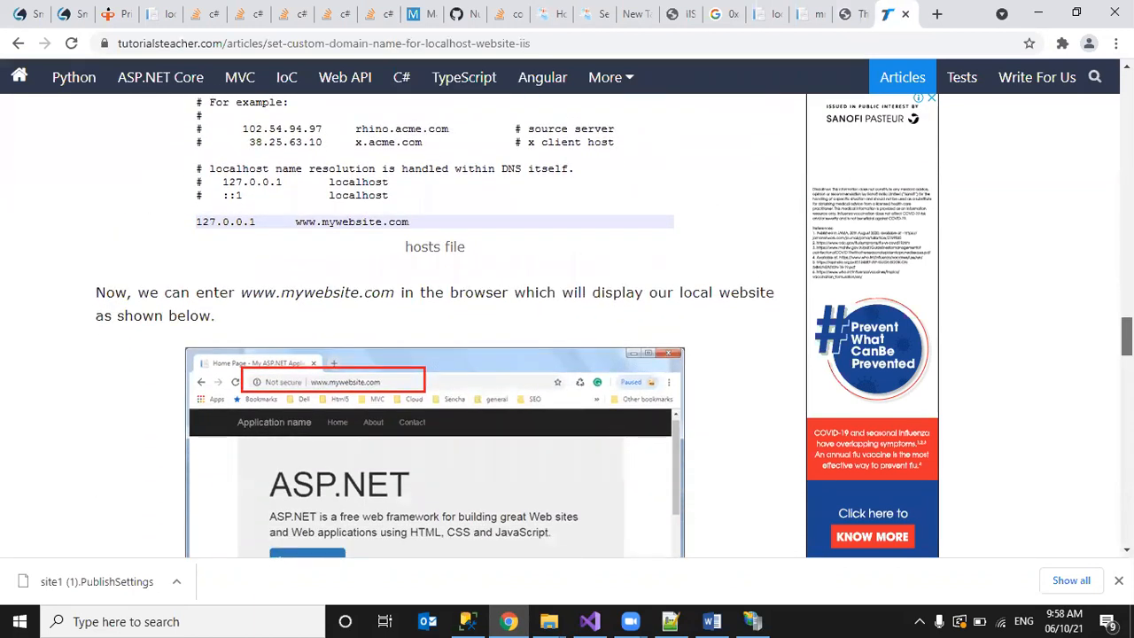
pyautogui.scroll(-4, 434, 319)
pyautogui.scroll(-8, 434, 319)
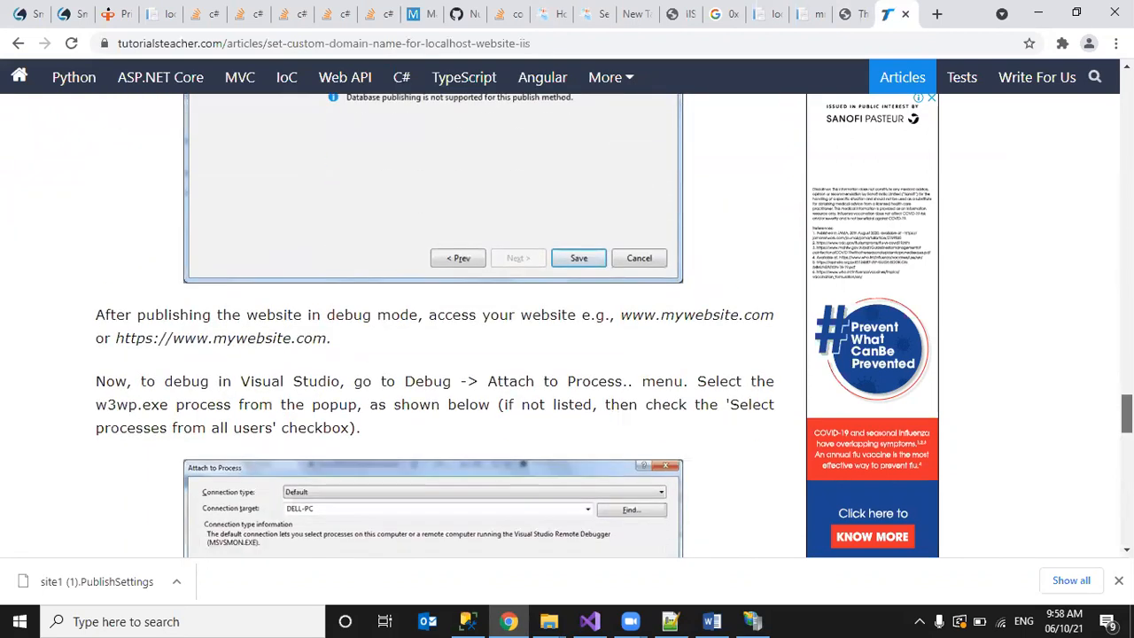
pyautogui.scroll(-5, 434, 319)
pyautogui.moveTo(1127, 437); pyautogui.dragTo(1126, 96)
# Step: Review the open home.aspx, 0x80070005 search and localhost:83 error pages, and return to the custom domain article
pyautogui.click(859, 13)
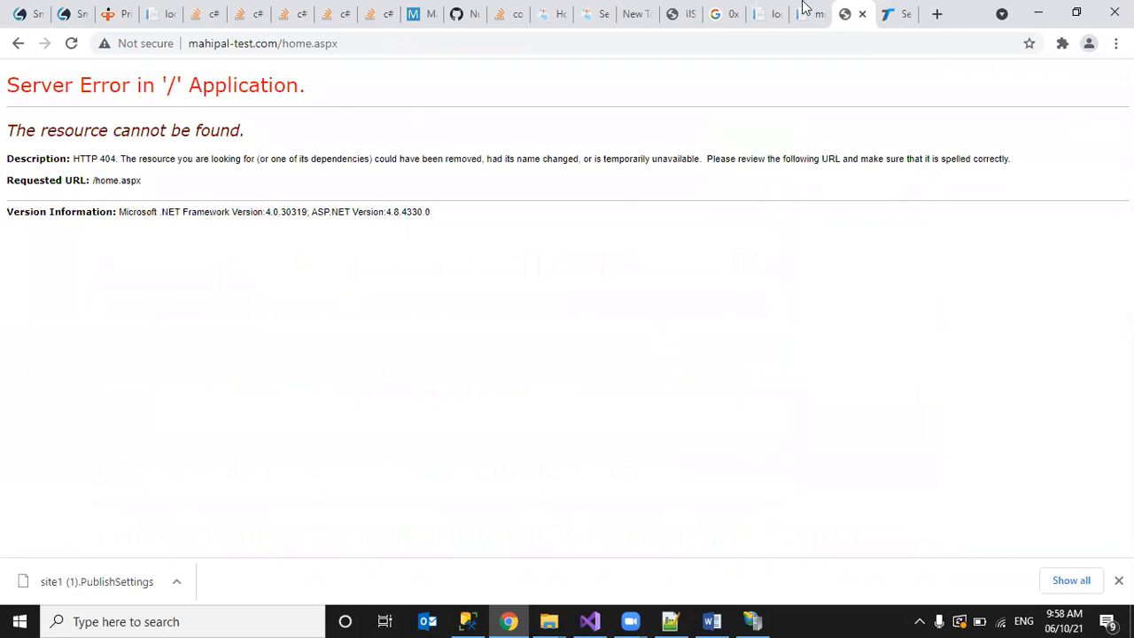
pyautogui.click(755, 10)
pyautogui.click(722, 10)
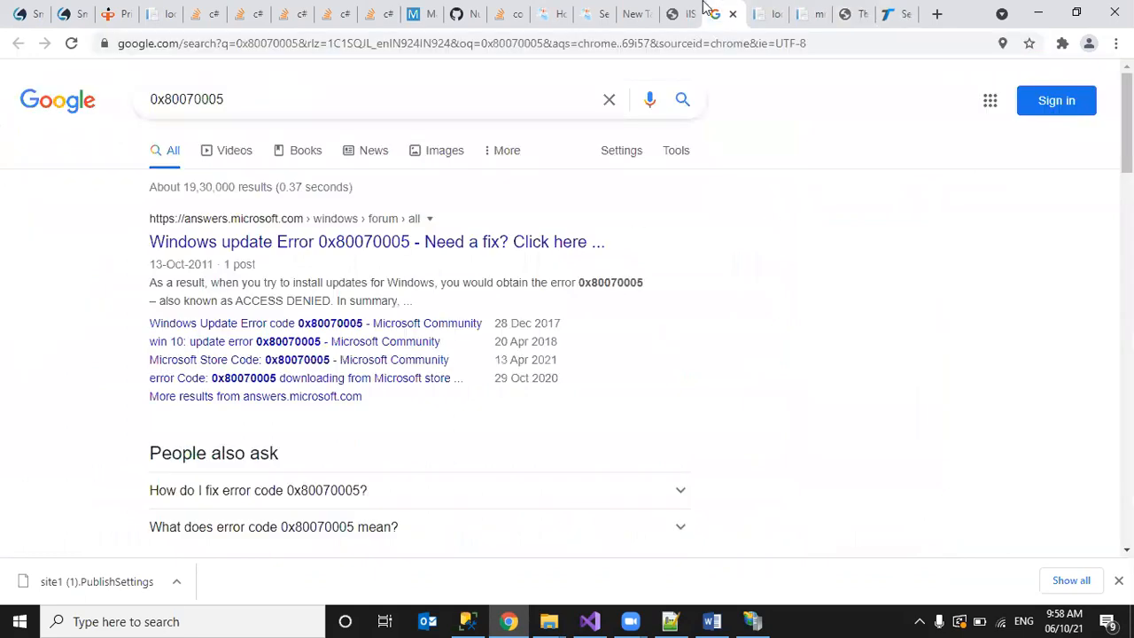
pyautogui.click(684, 9)
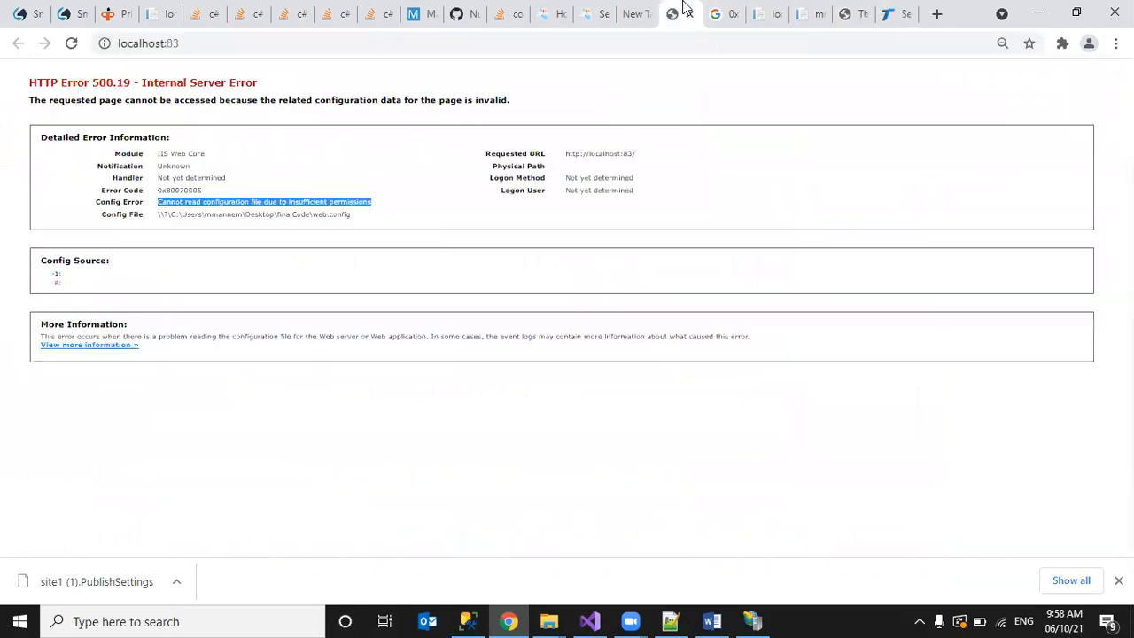
pyautogui.click(890, 14)
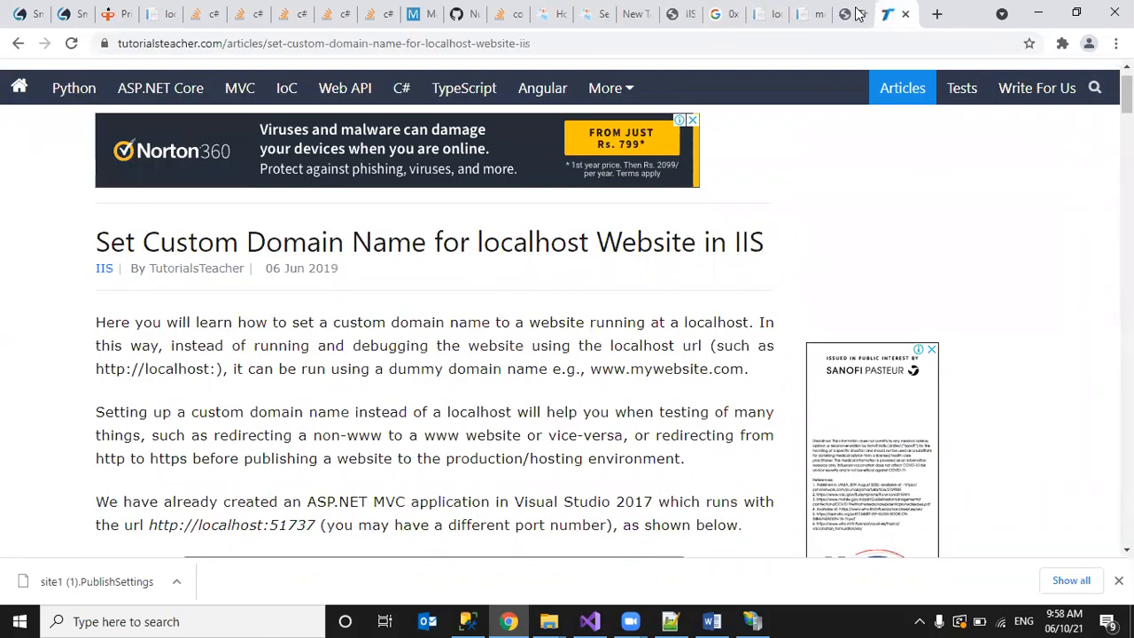
# Step: Close the blank new tab and bring up the working localhost:83 site
pyautogui.click(690, 5)
pyautogui.click(636, 12)
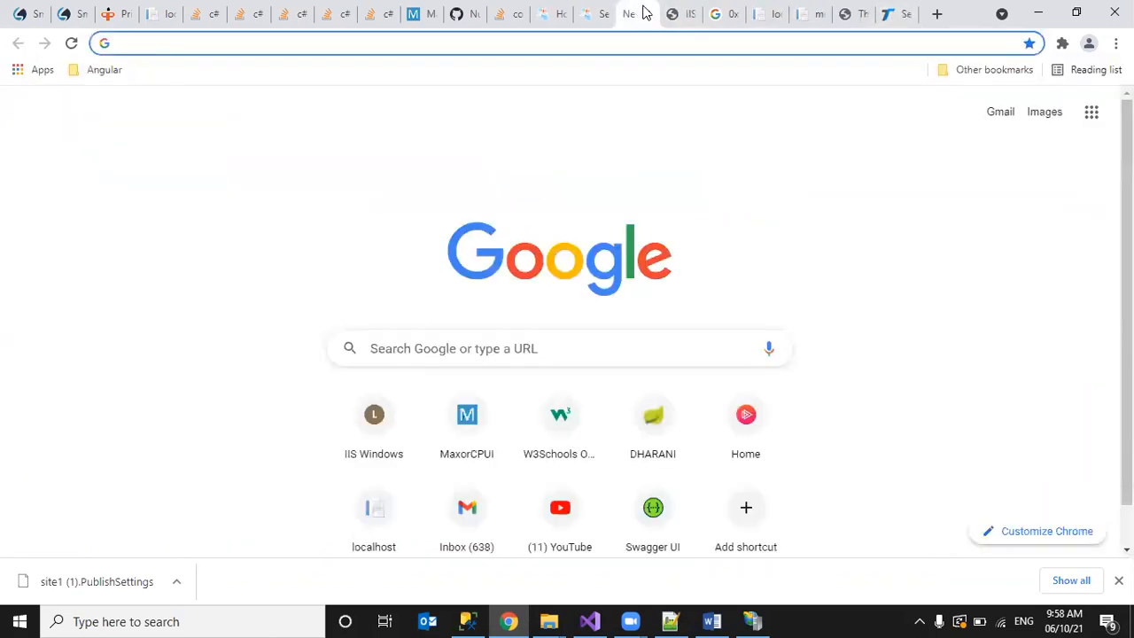
pyautogui.click(646, 14)
pyautogui.click(682, 12)
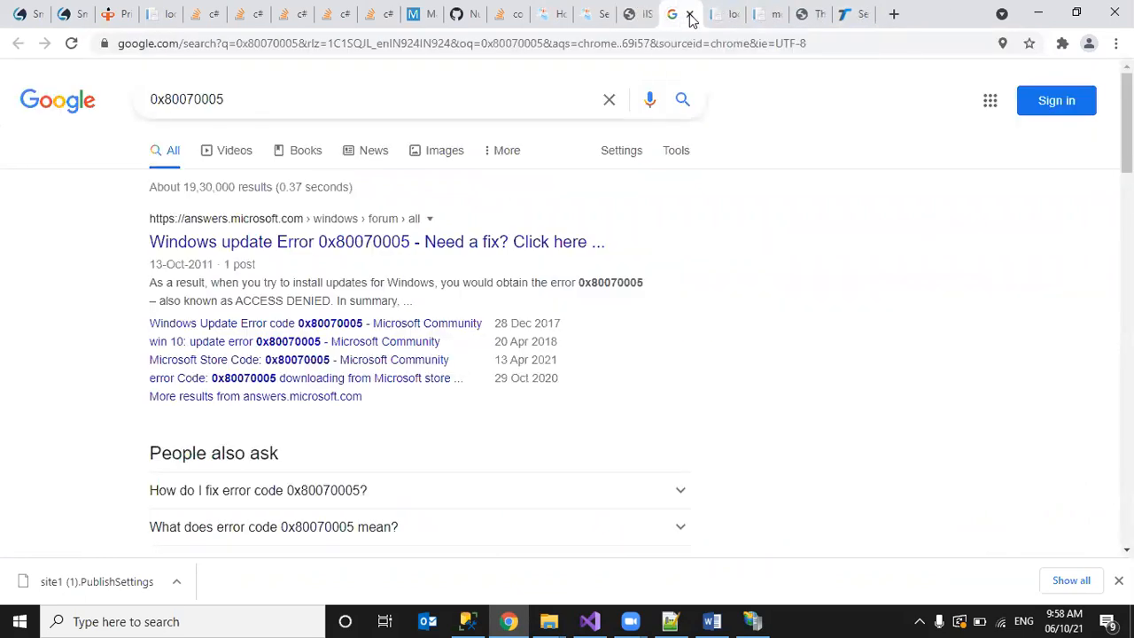
pyautogui.click(717, 15)
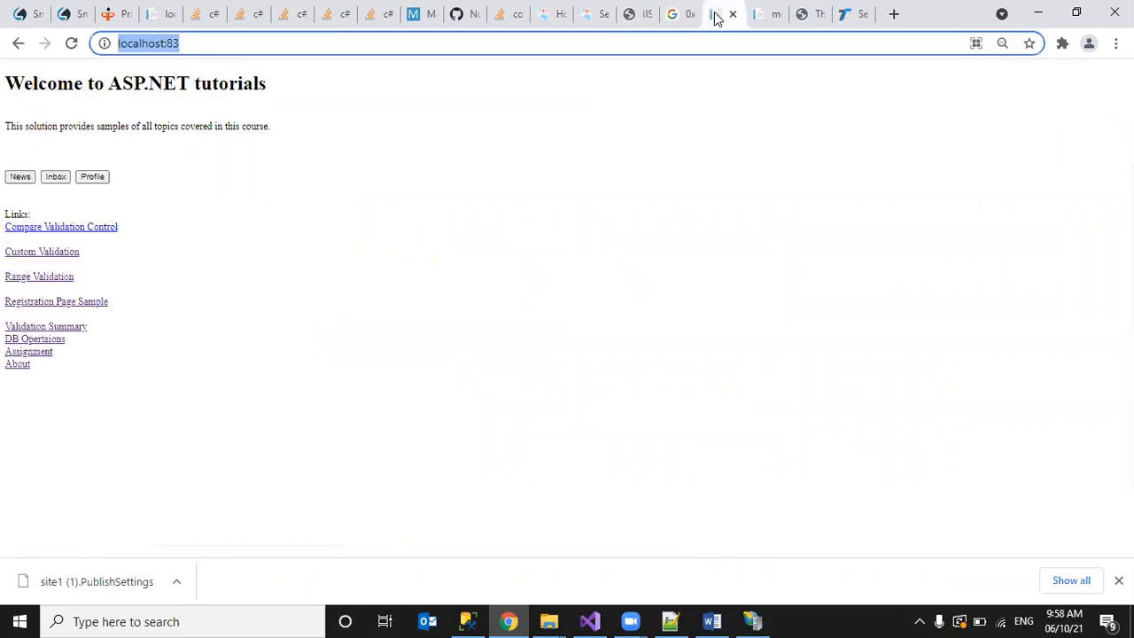
# Step: Open the C# Corner article on sending e-mail with ASP.NET and read its SmtpClient class section
pyautogui.click(237, 241)
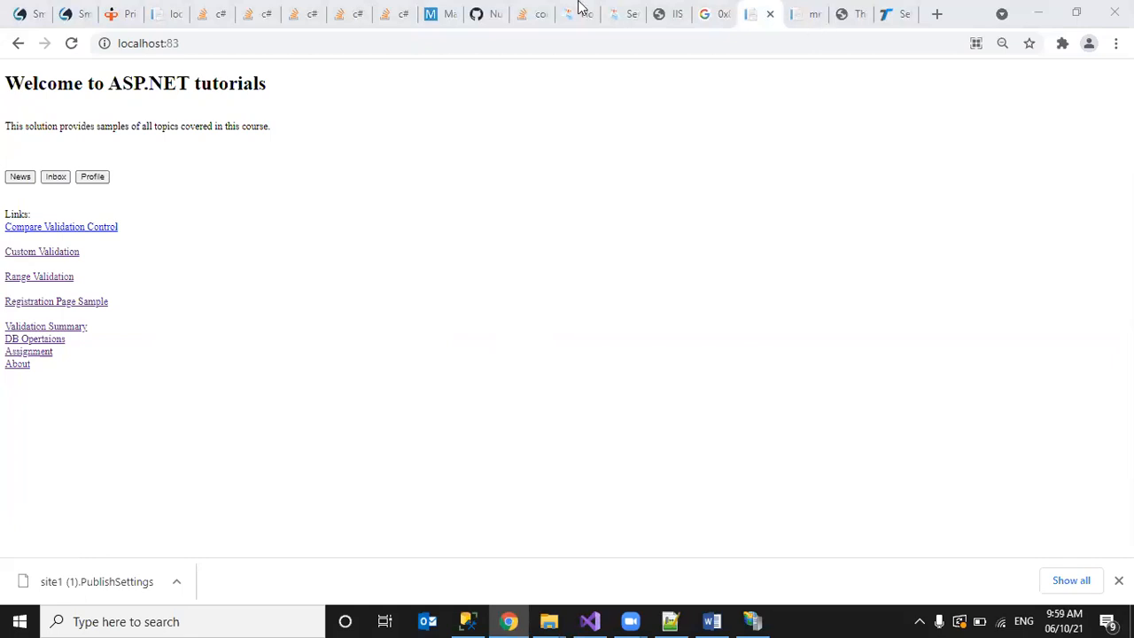
pyautogui.click(622, 11)
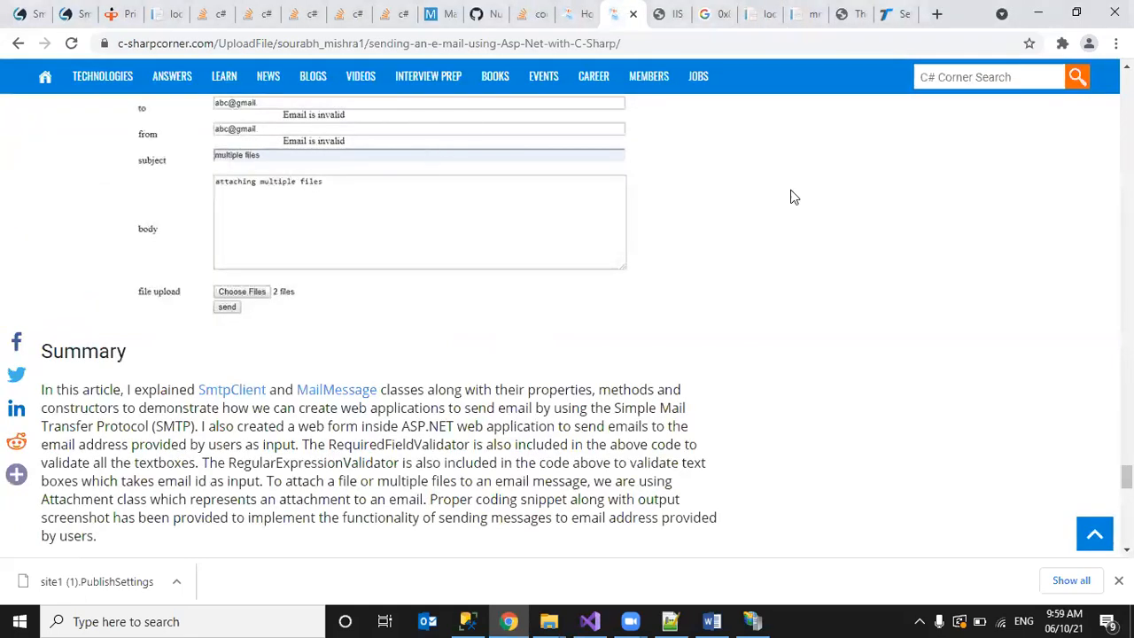
pyautogui.moveTo(1126, 478); pyautogui.dragTo(1126, 91)
pyautogui.scroll(-2, 529, 210)
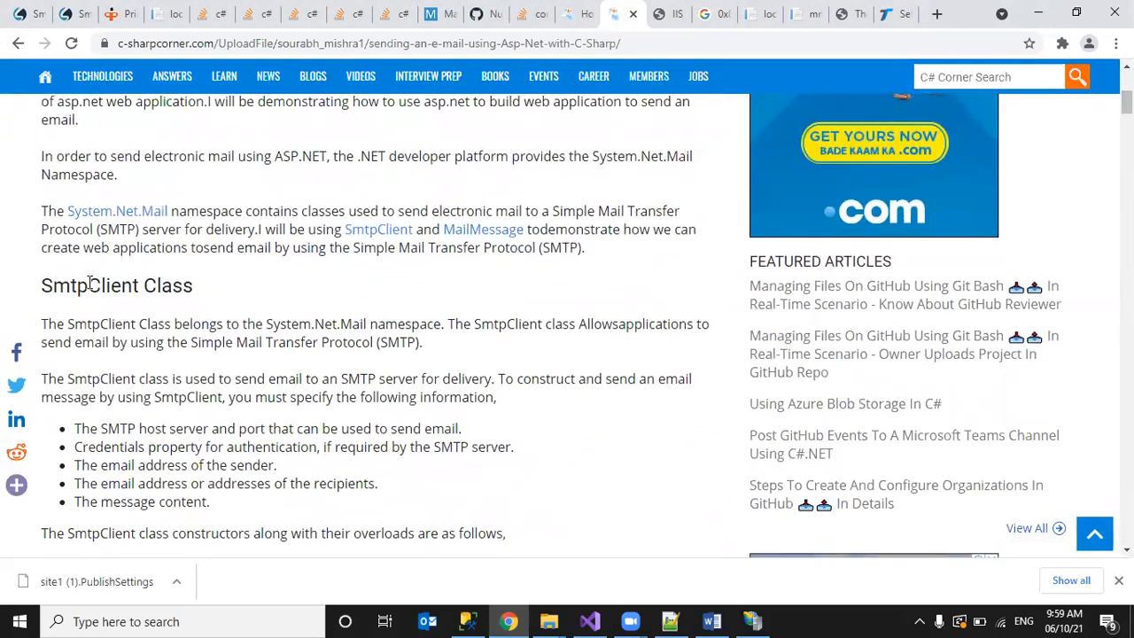
pyautogui.doubleClick(89, 282)
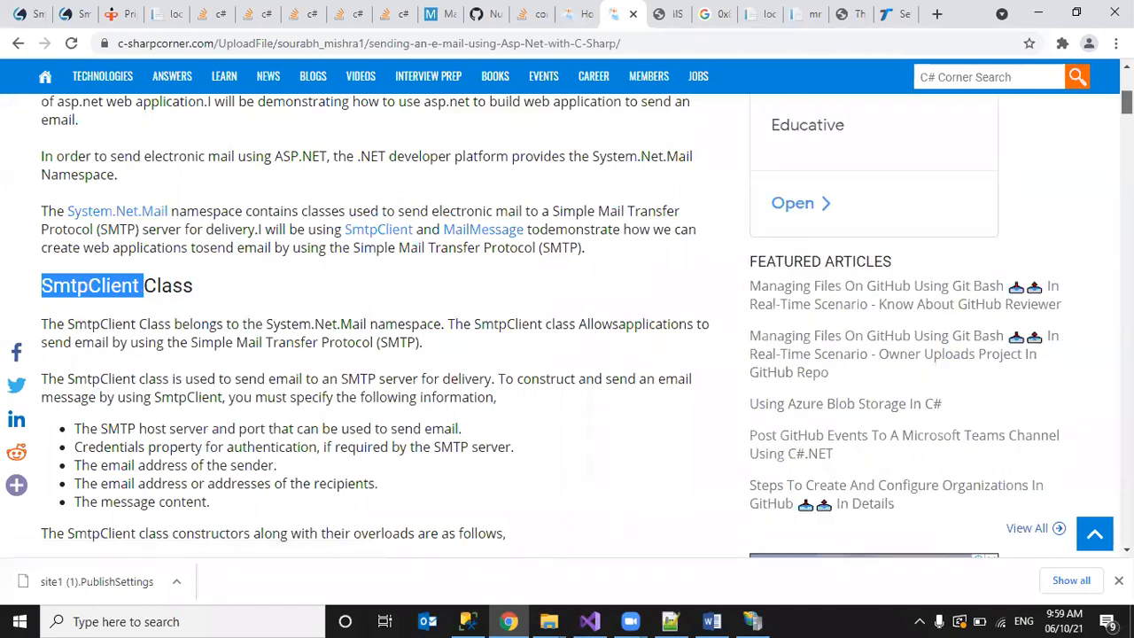
pyautogui.scroll(-1, 567, 319)
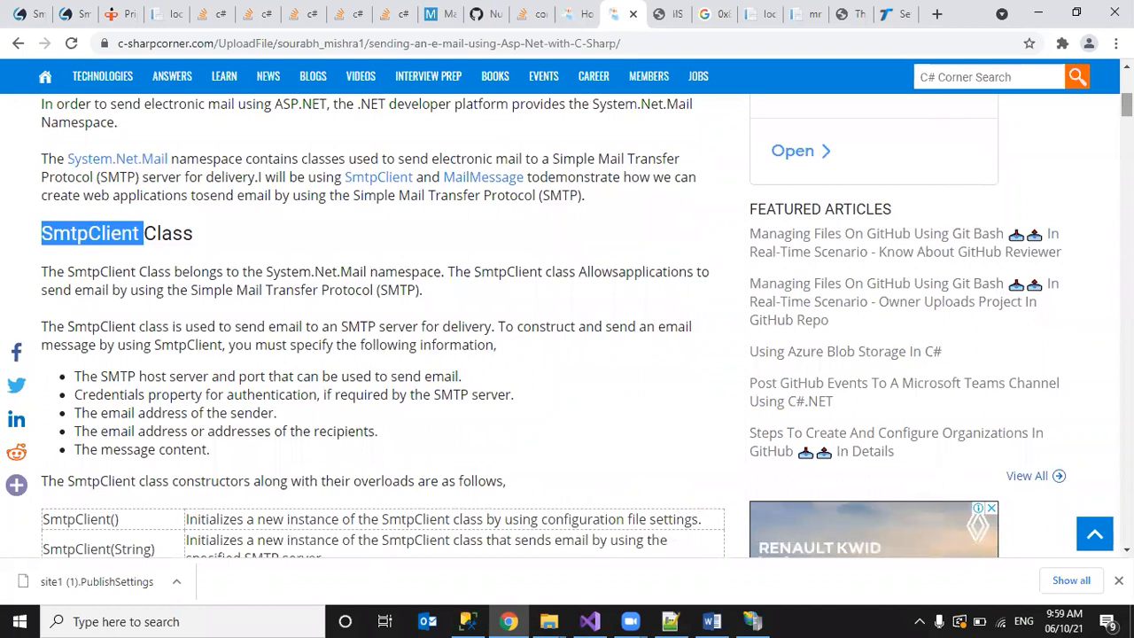
pyautogui.scroll(-3, 567, 319)
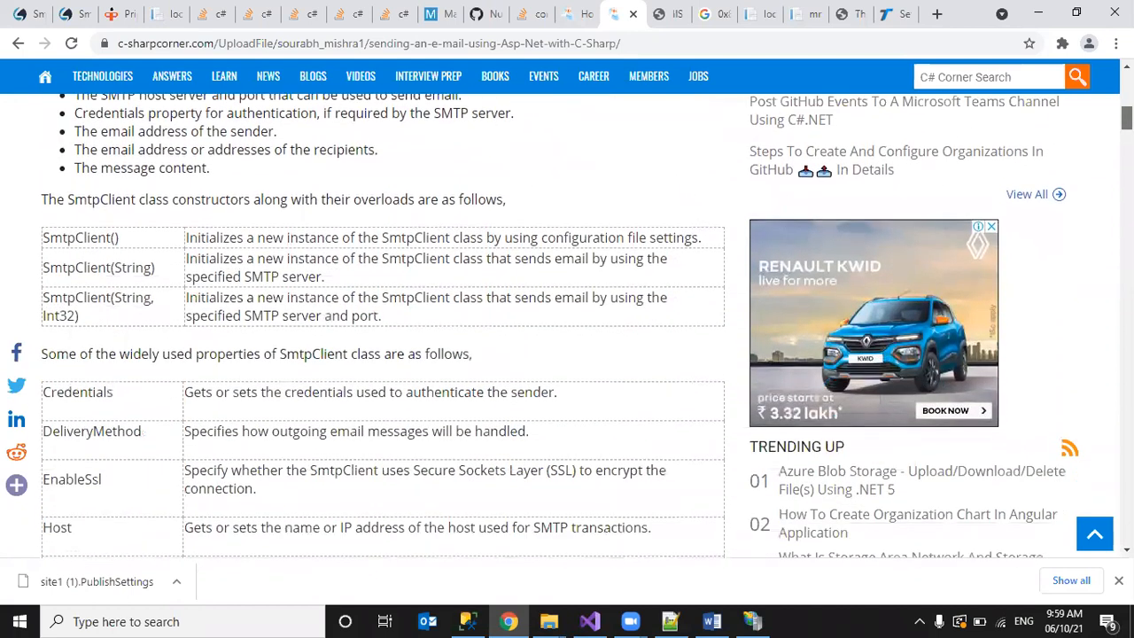
pyautogui.scroll(-2, 567, 319)
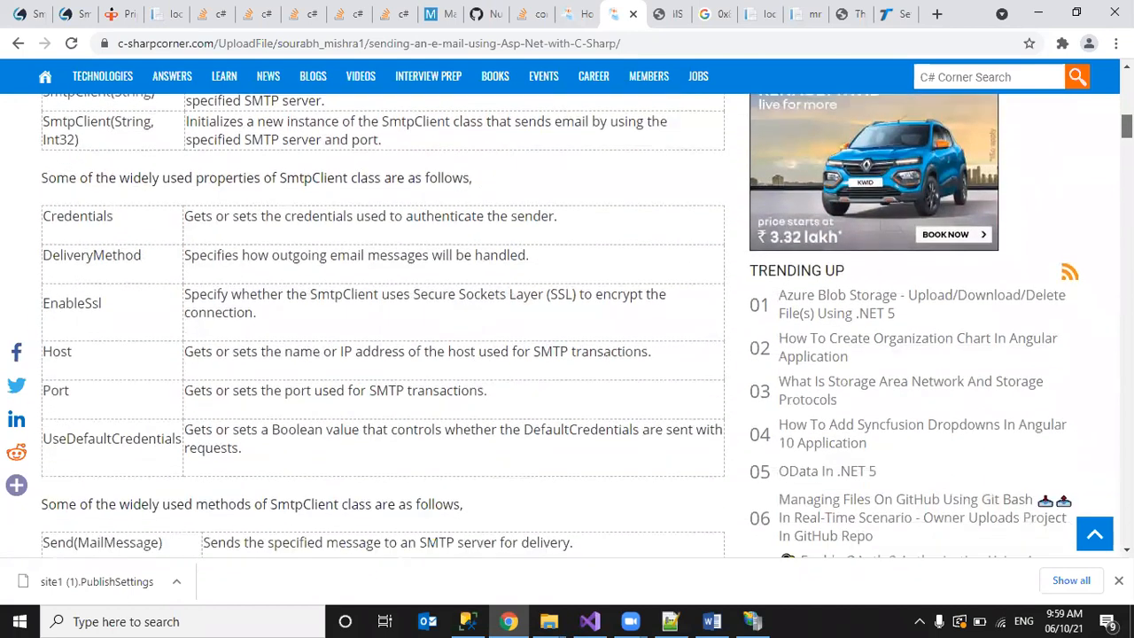
pyautogui.scroll(-3, 567, 319)
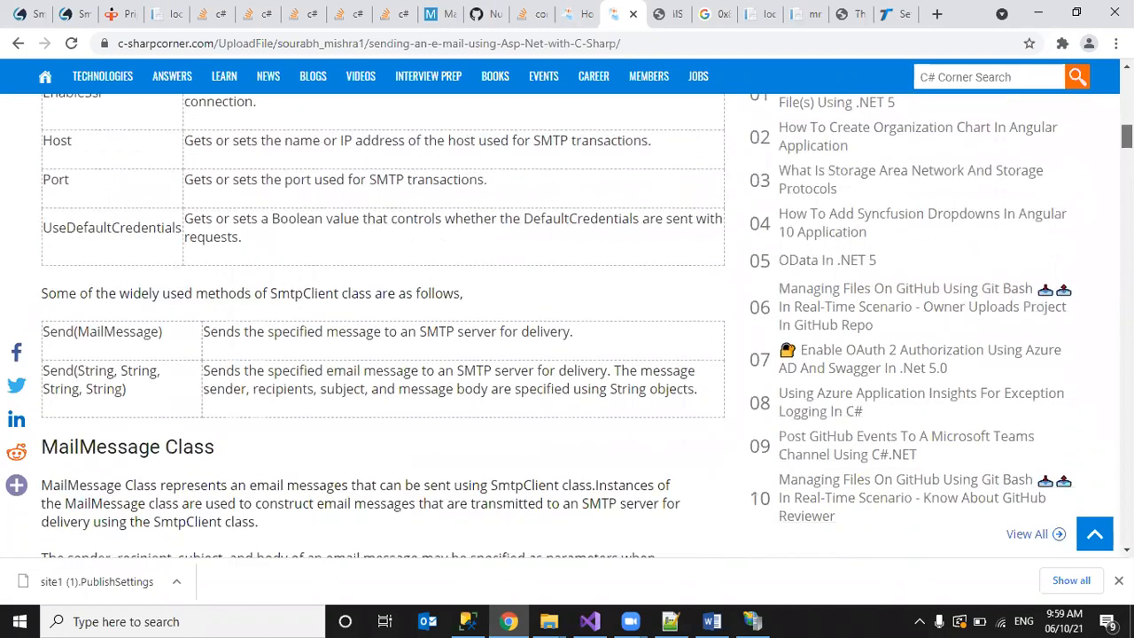
# Step: Examine the Send(MailMessage) method and read the article's MailMessage and Attachment class sections
pyautogui.doubleClick(56, 173)
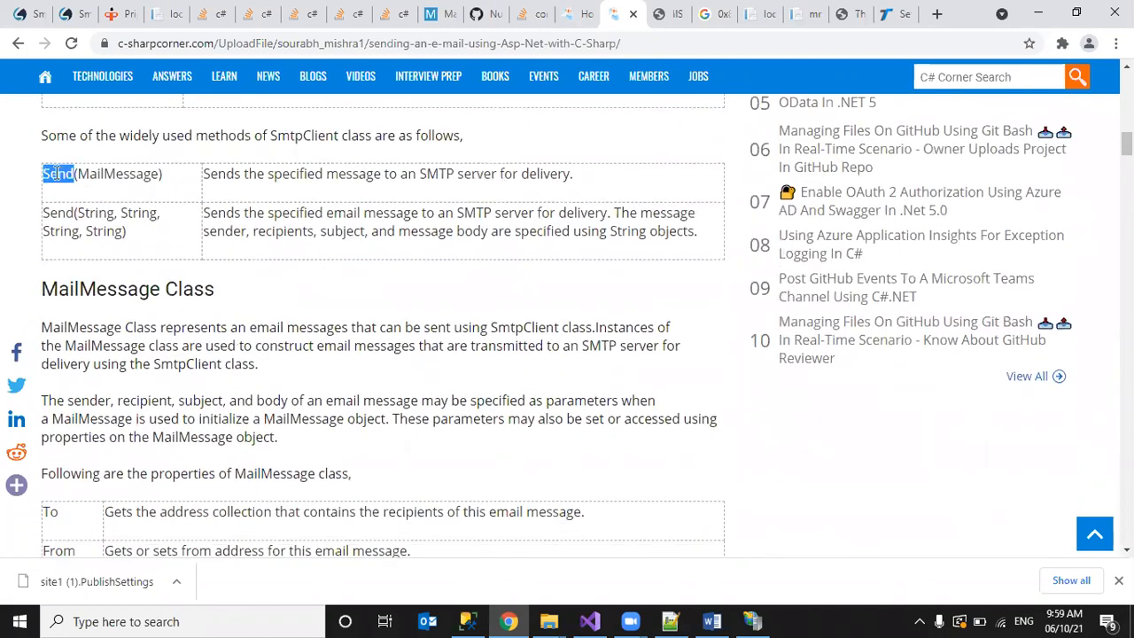
pyautogui.doubleClick(110, 173)
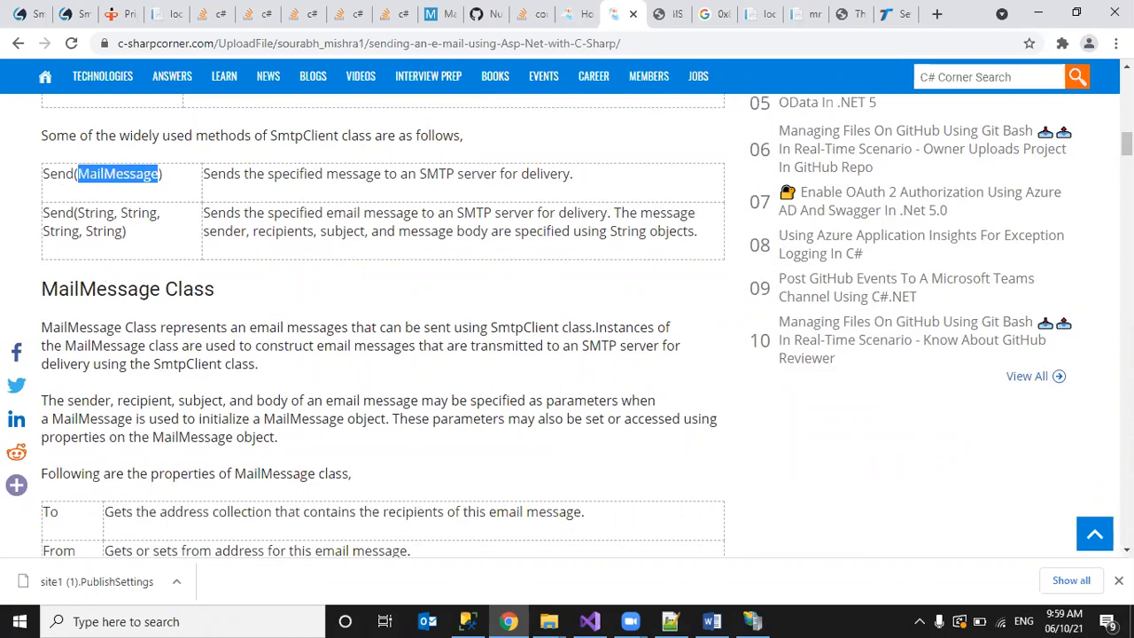
pyautogui.scroll(-3, 587, 326)
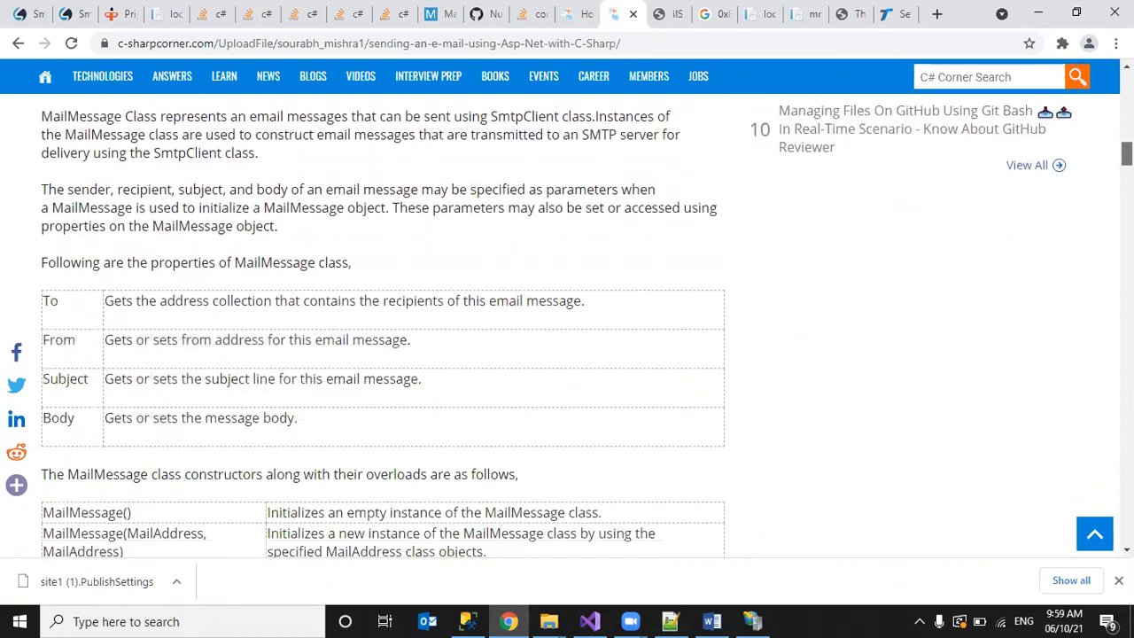
pyautogui.scroll(-3, 560, 326)
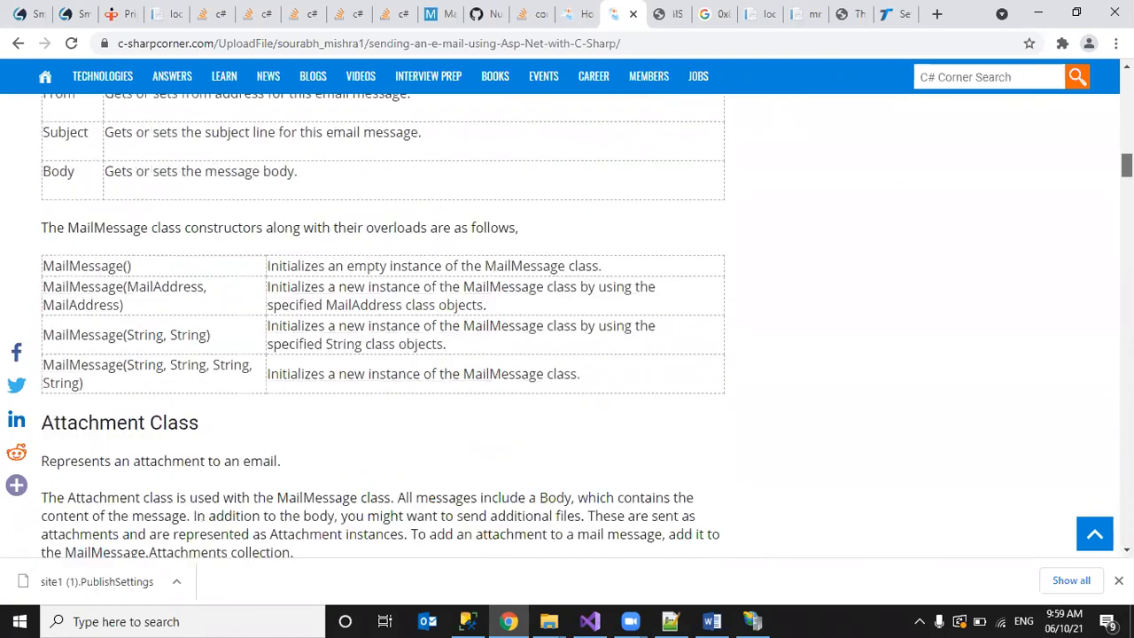
pyautogui.scroll(-4, 383, 325)
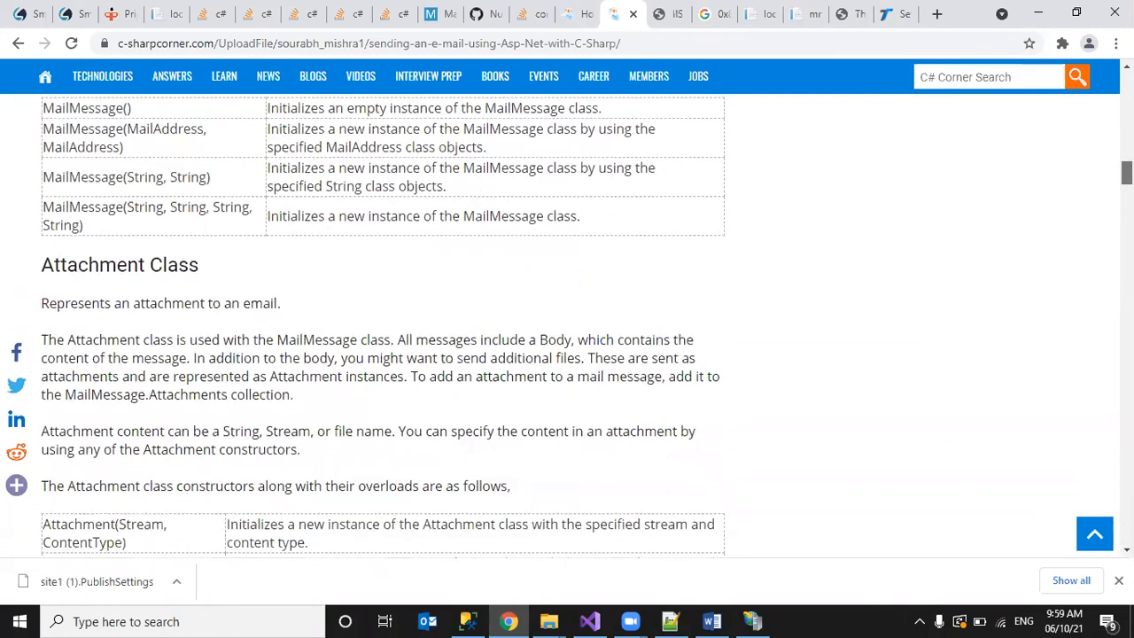
pyautogui.scroll(-1, 383, 325)
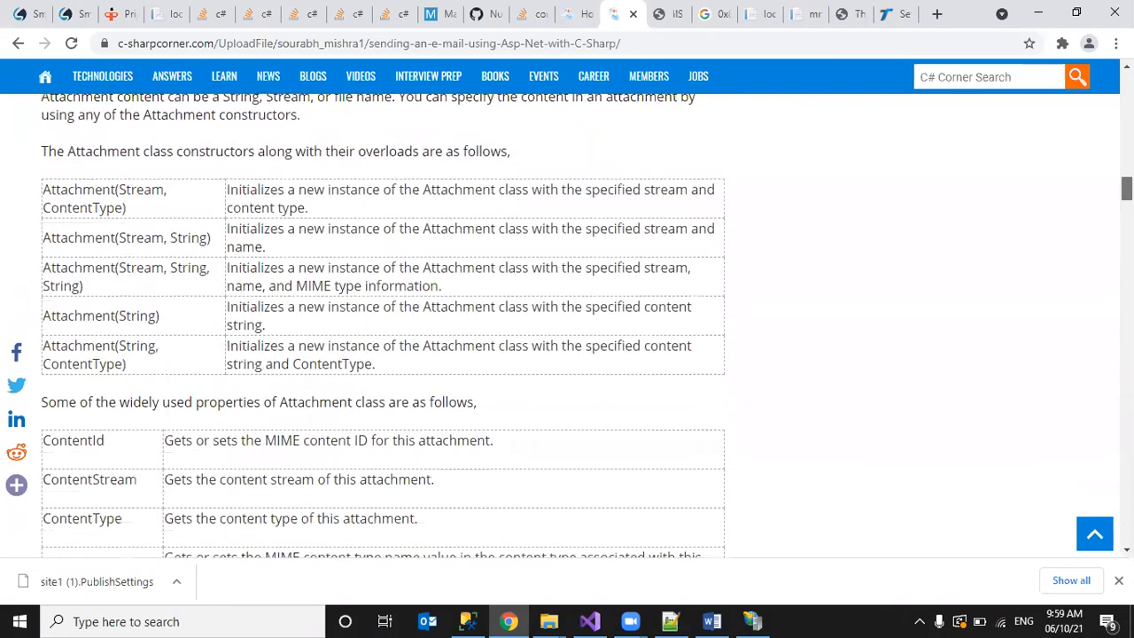
pyautogui.scroll(-3, 383, 325)
pyautogui.scroll(-12, 1102, 257)
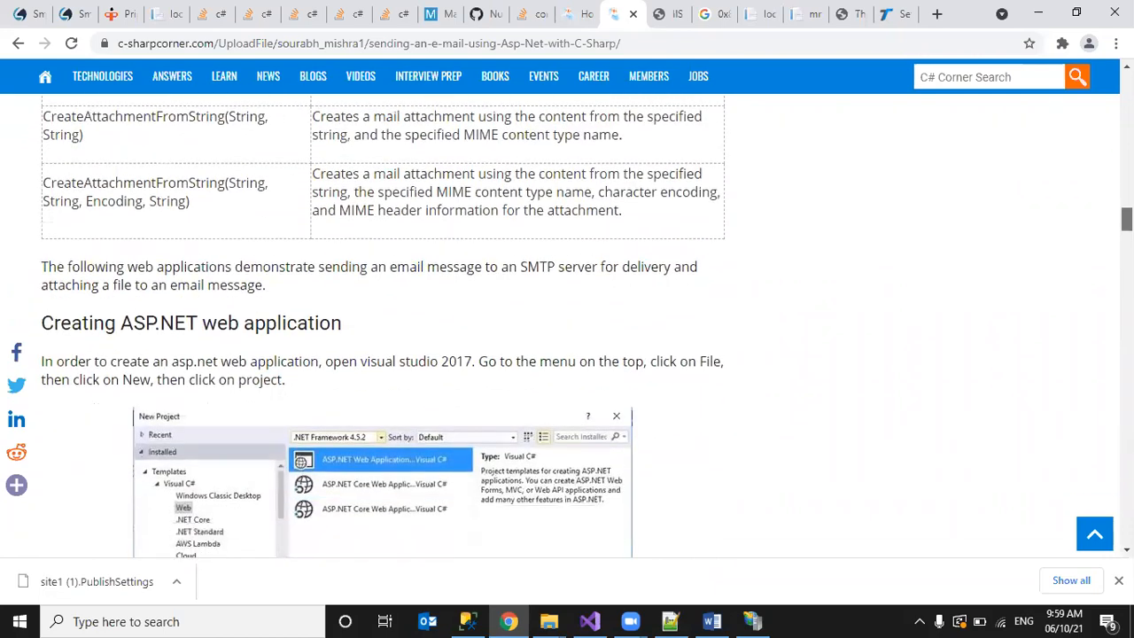
# Step: Find the article's send_click code in index.aspx.cs and examine the SmtpClient line with host smtp.gmail.com and port 587
pyautogui.scroll(-15, 1103, 257)
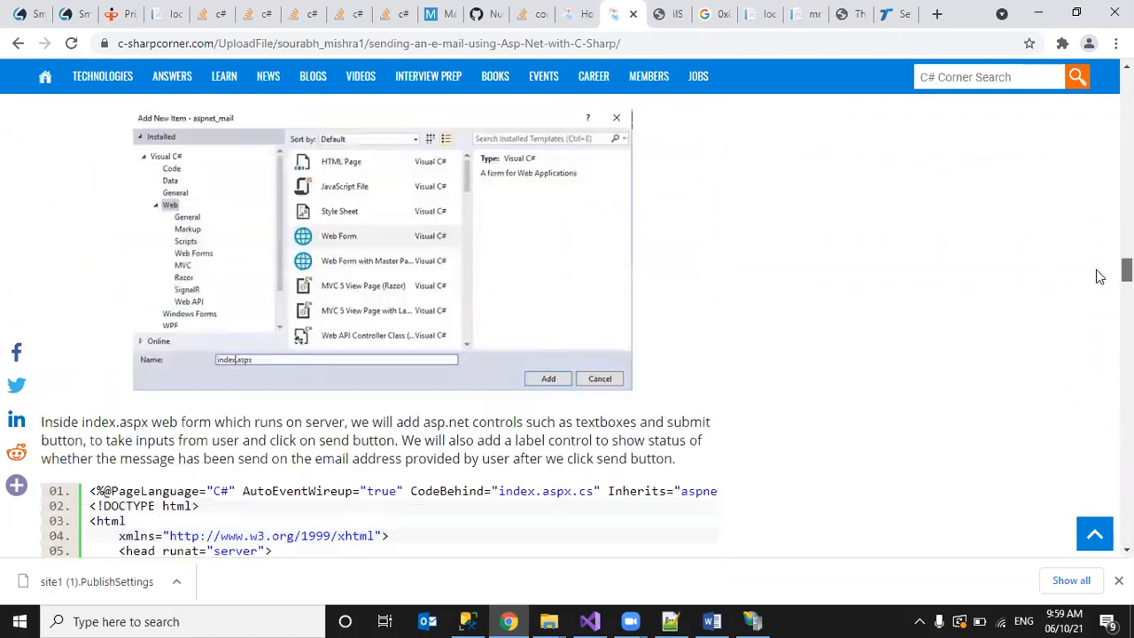
pyautogui.scroll(-13, 1077, 354)
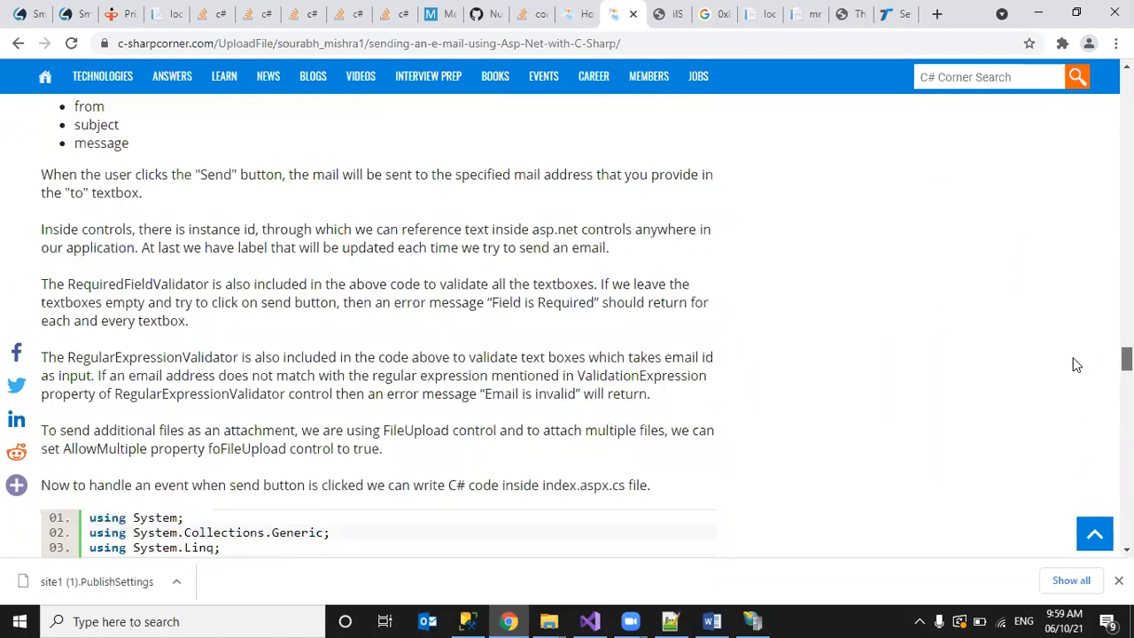
pyautogui.scroll(3, 1070, 388)
pyautogui.scroll(1, 1072, 387)
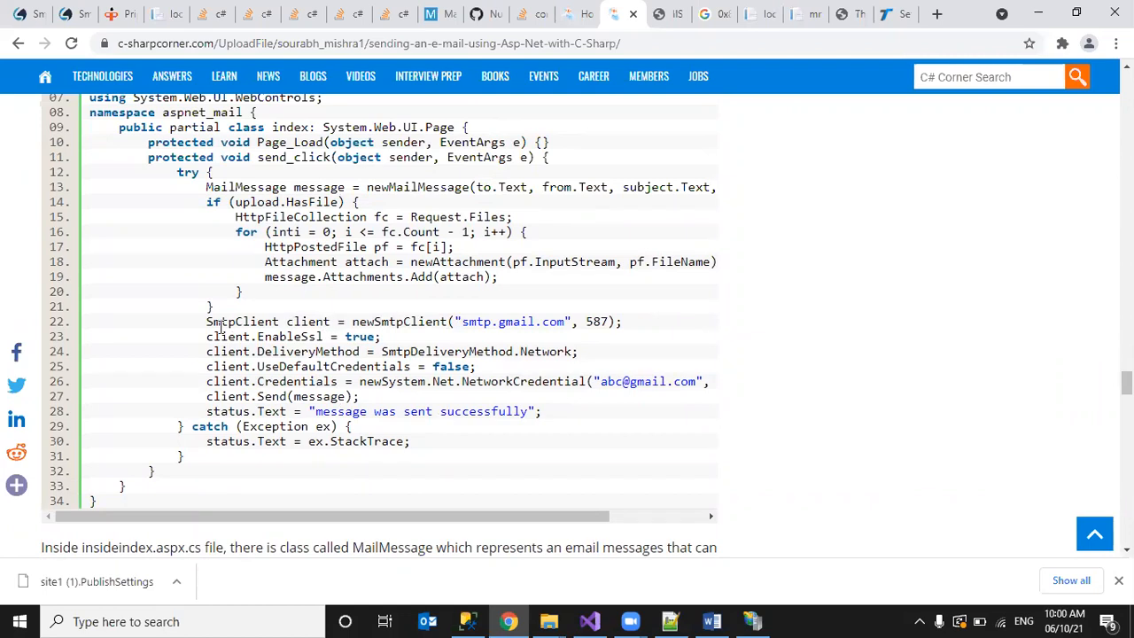
pyautogui.moveTo(238, 319); pyautogui.dragTo(621, 314)
pyautogui.tripleClick(498, 320)
pyautogui.click(465, 320)
pyautogui.moveTo(463, 321); pyautogui.dragTo(566, 322)
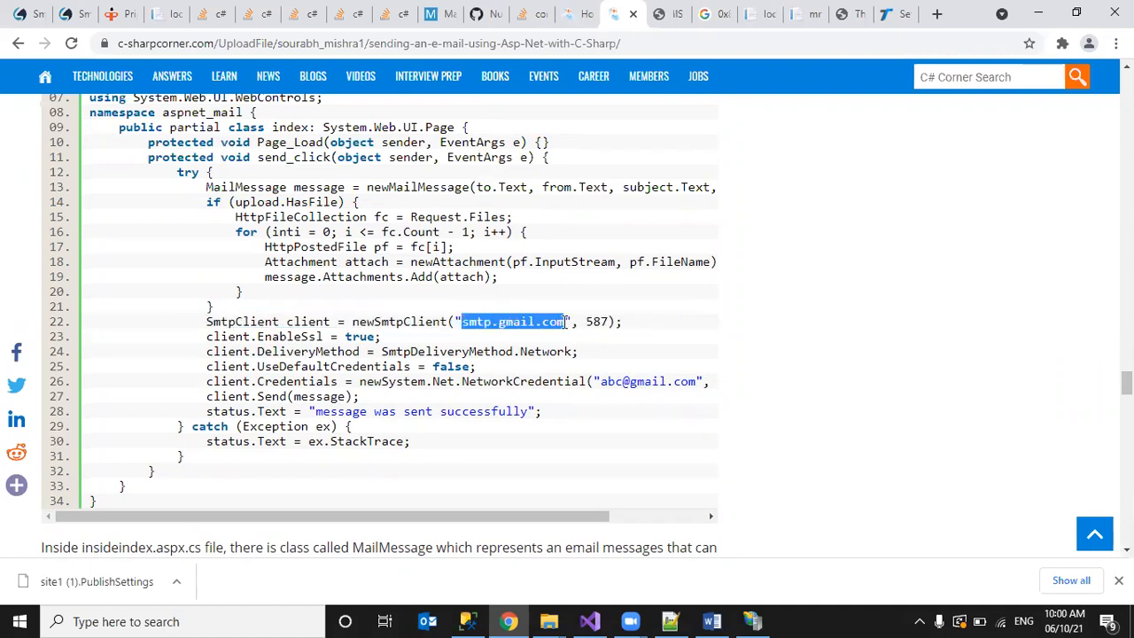
pyautogui.doubleClick(597, 322)
# Step: Examine the NetworkCredential arguments and the client.Send(message) call in the send_click code
pyautogui.click(498, 507)
pyautogui.moveTo(530, 516); pyautogui.dragTo(619, 514)
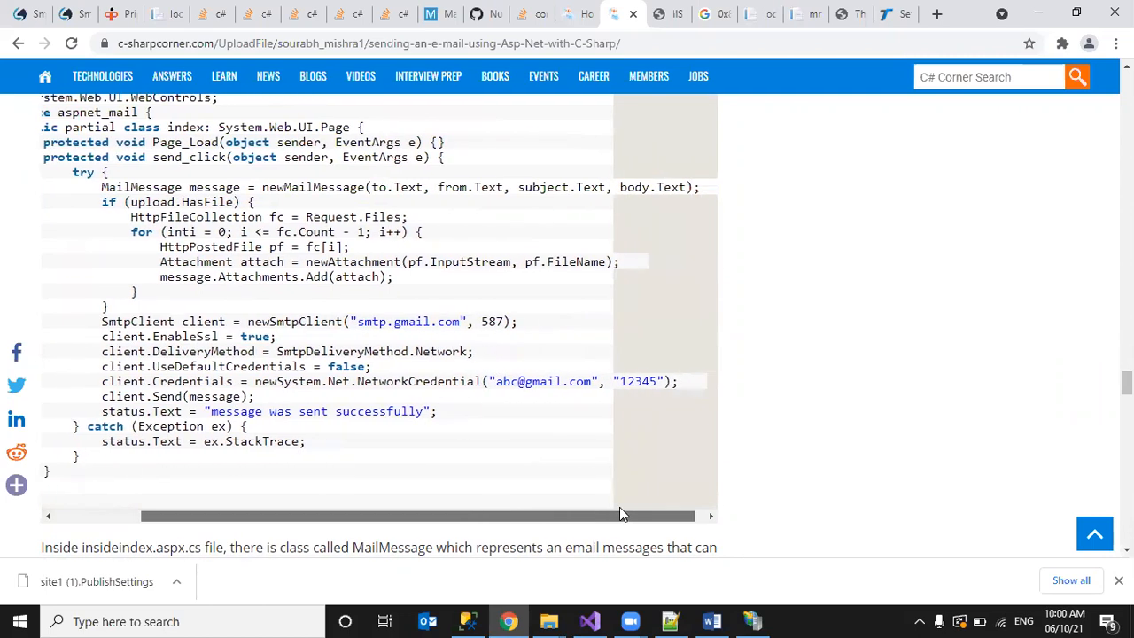
pyautogui.doubleClick(507, 382)
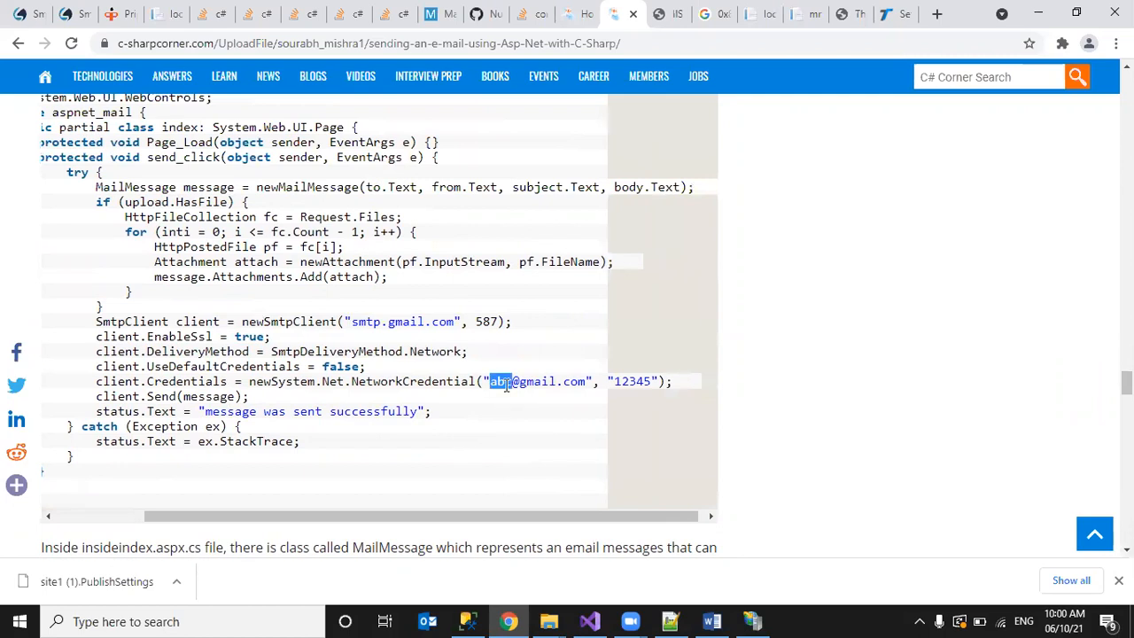
pyautogui.tripleClick(528, 383)
pyautogui.moveTo(529, 382); pyautogui.dragTo(669, 378)
pyautogui.moveTo(582, 518); pyautogui.dragTo(465, 494)
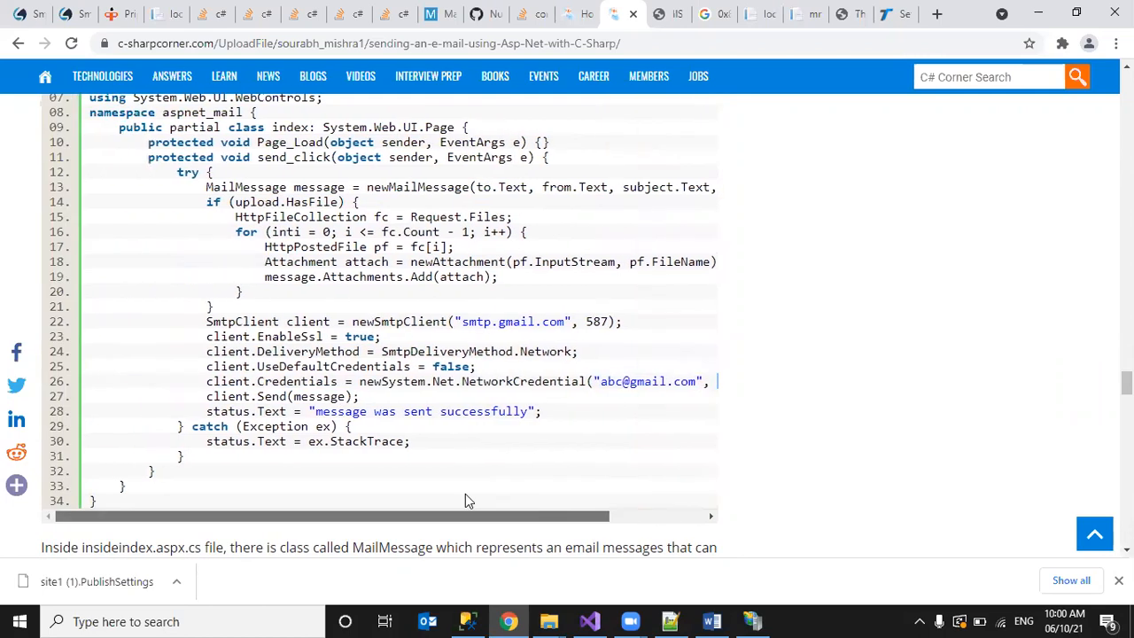
pyautogui.doubleClick(312, 398)
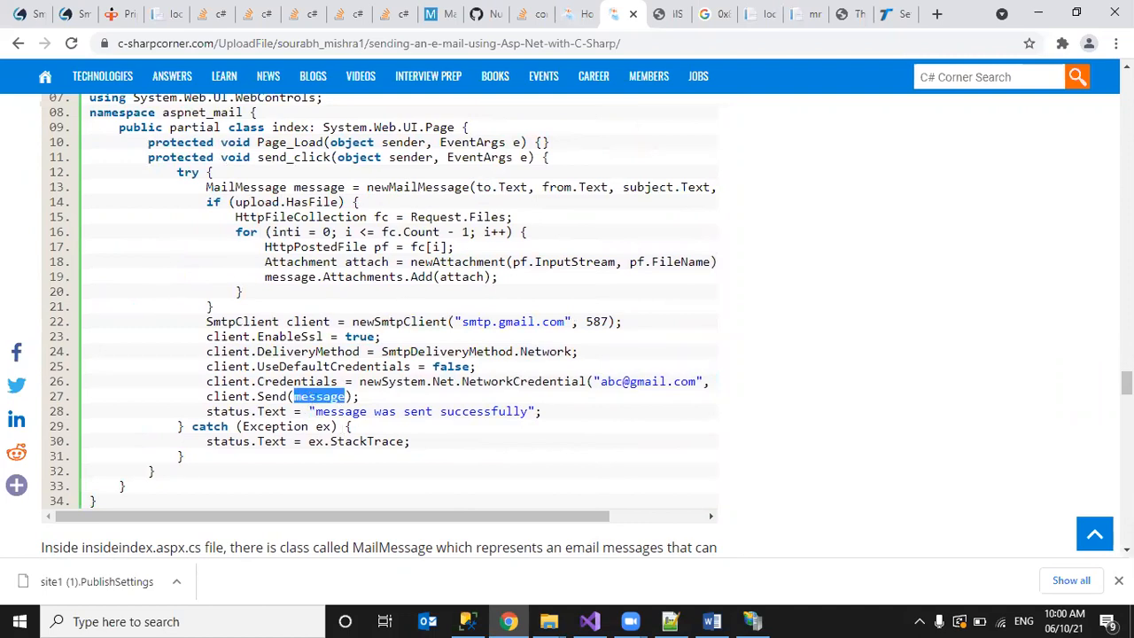
# Step: Skim the article's explanation of attaching files and return to the Attachment class properties
pyautogui.scroll(-5, 1126, 383)
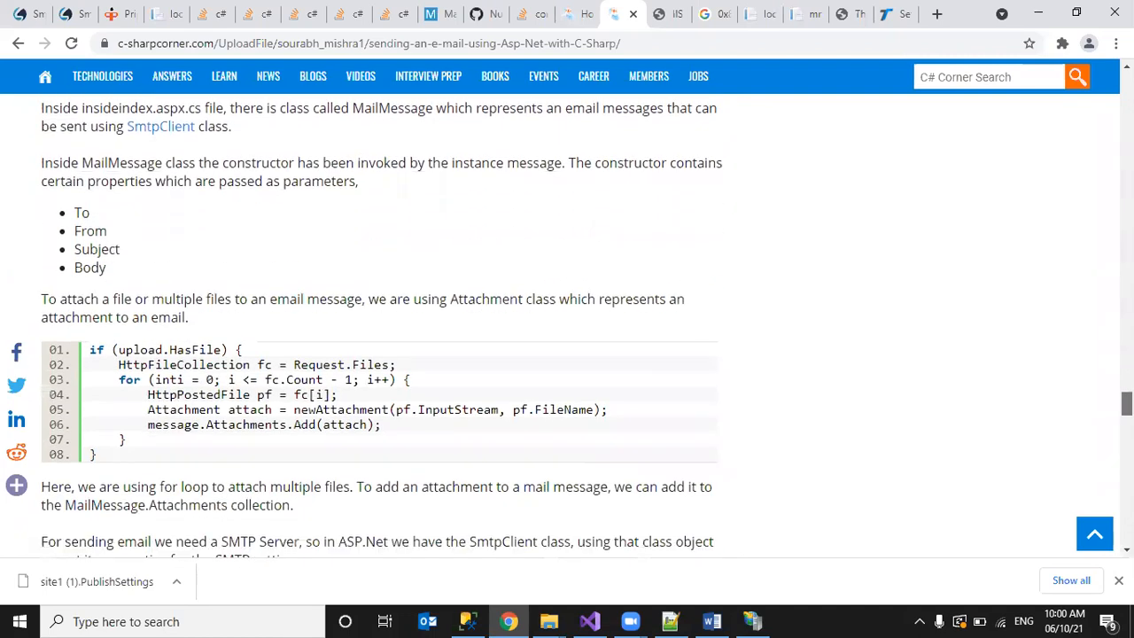
pyautogui.scroll(-8, 584, 325)
pyautogui.scroll(20, 585, 325)
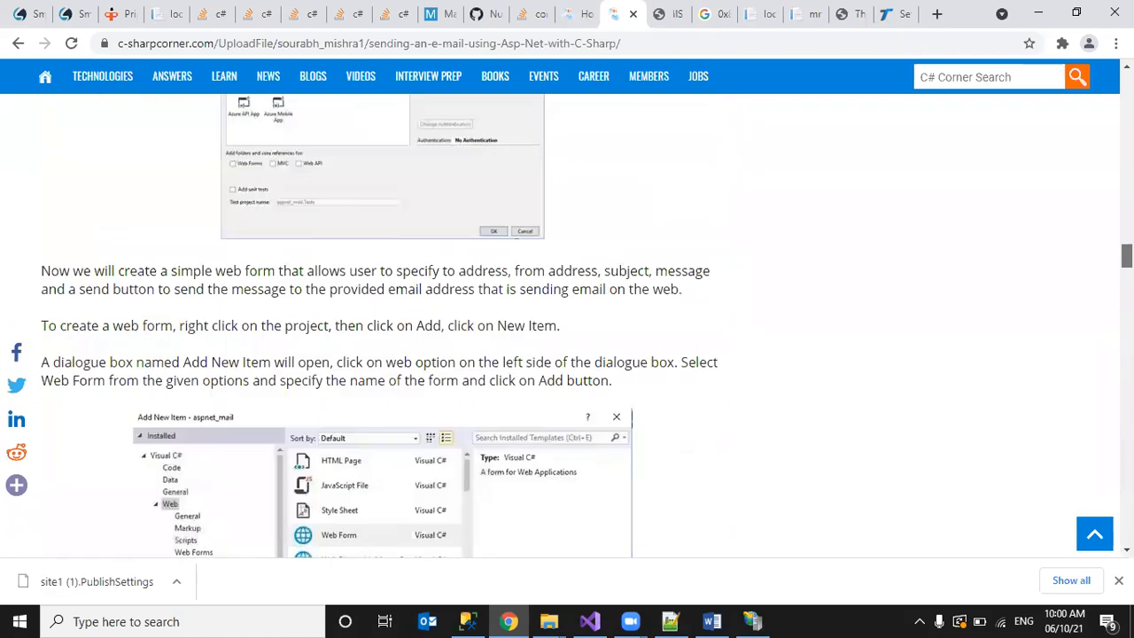
pyautogui.scroll(5, 567, 328)
pyautogui.scroll(4, 383, 328)
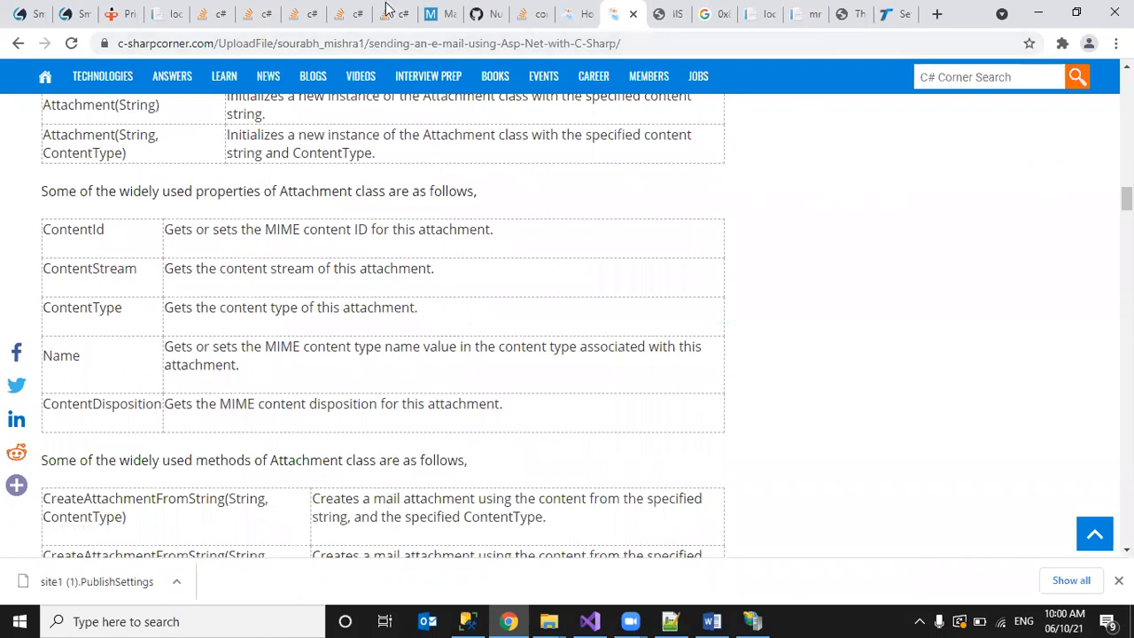
# Step: Switch to the SmarterASP.NET My Websites page and open the deployed site1 by its temporary URL
pyautogui.click(27, 13)
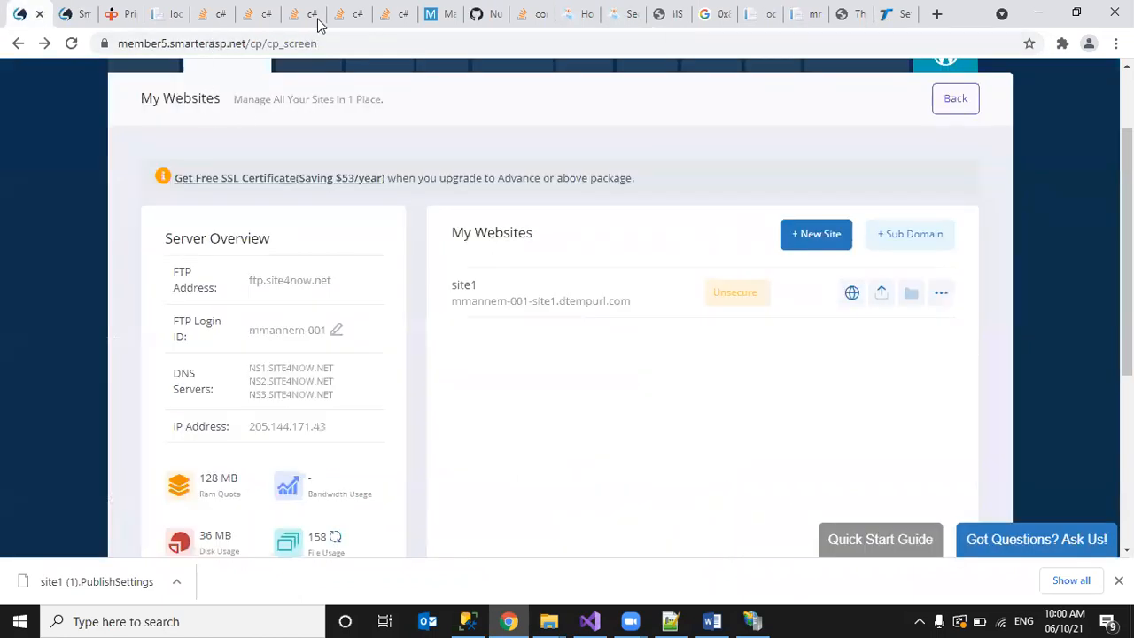
pyautogui.click(317, 35)
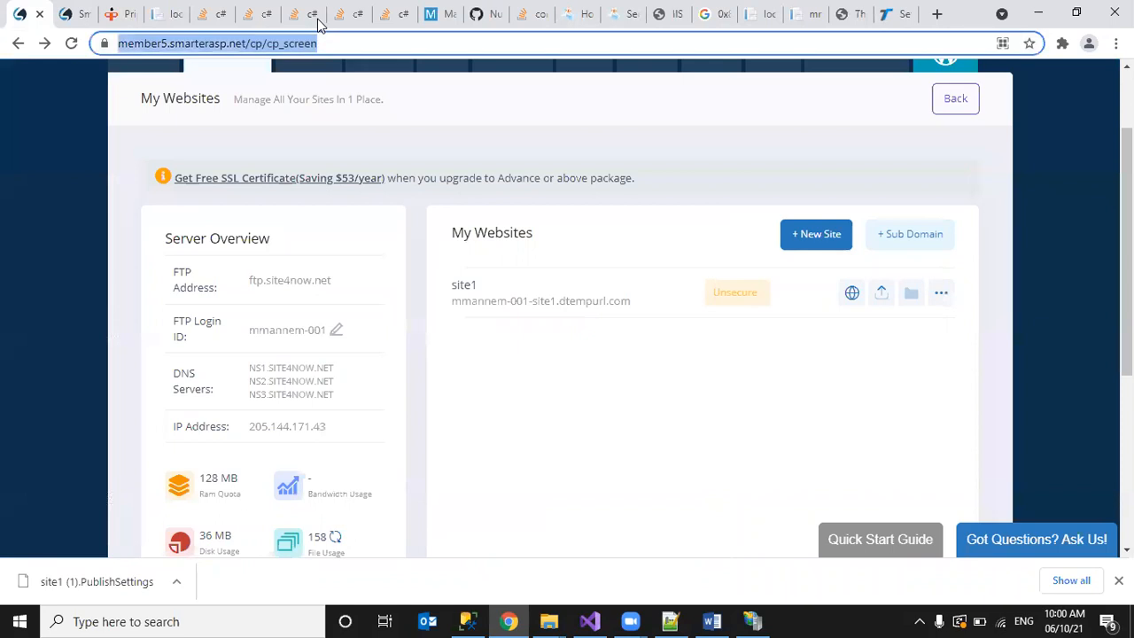
pyautogui.click(514, 305)
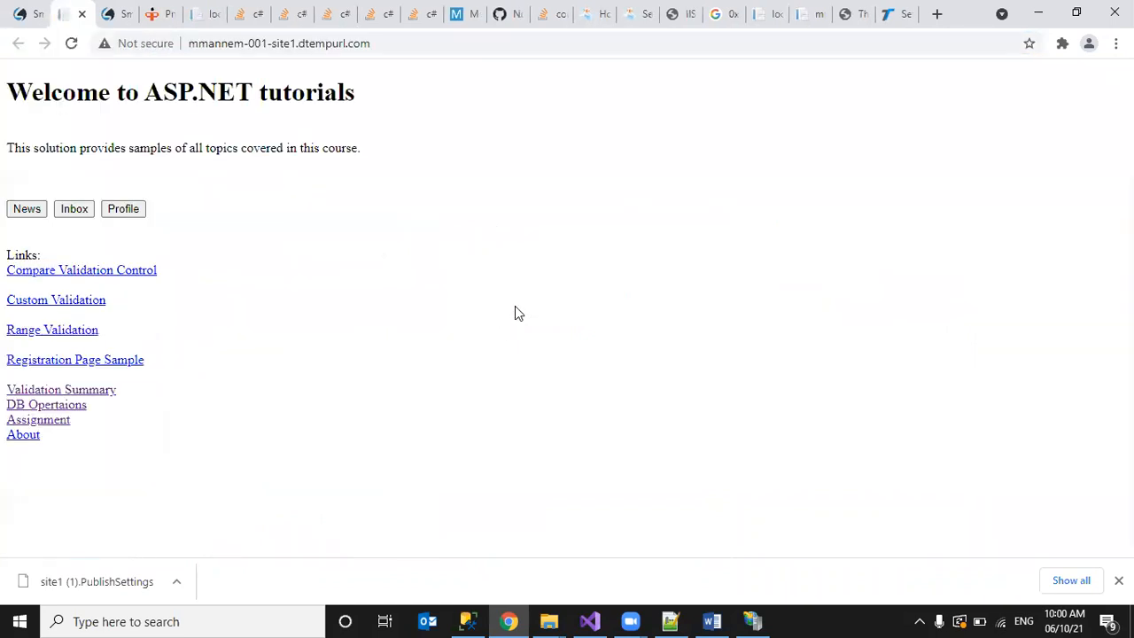
# Step: Check the Inbox and Profile pages of the deployed site and return to its home page
pyautogui.click(72, 210)
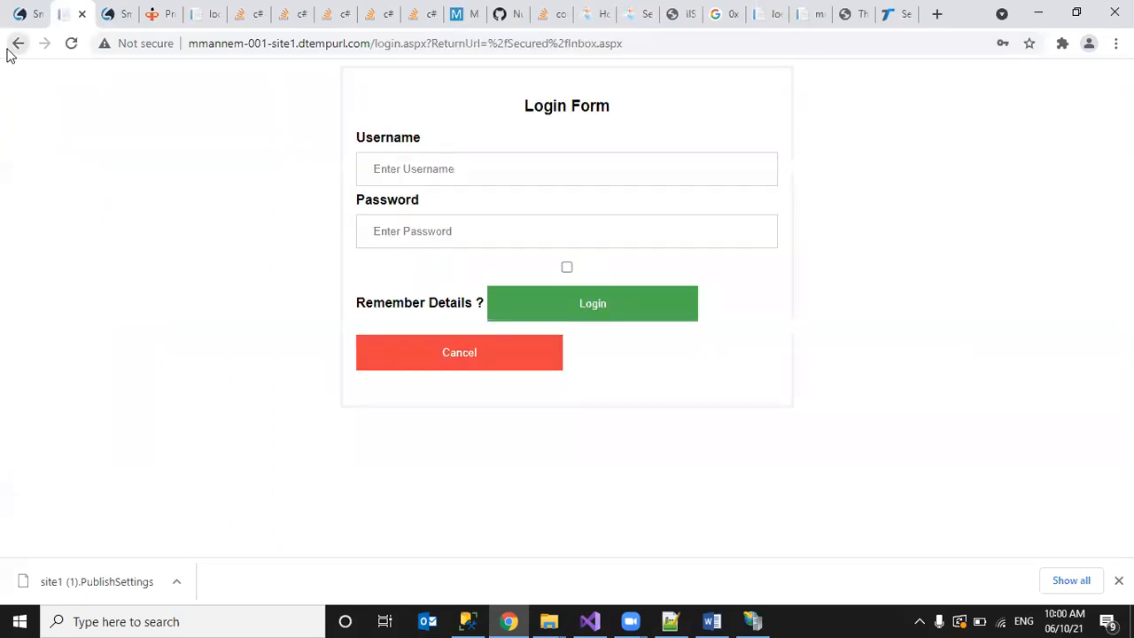
pyautogui.click(14, 46)
pyautogui.click(139, 212)
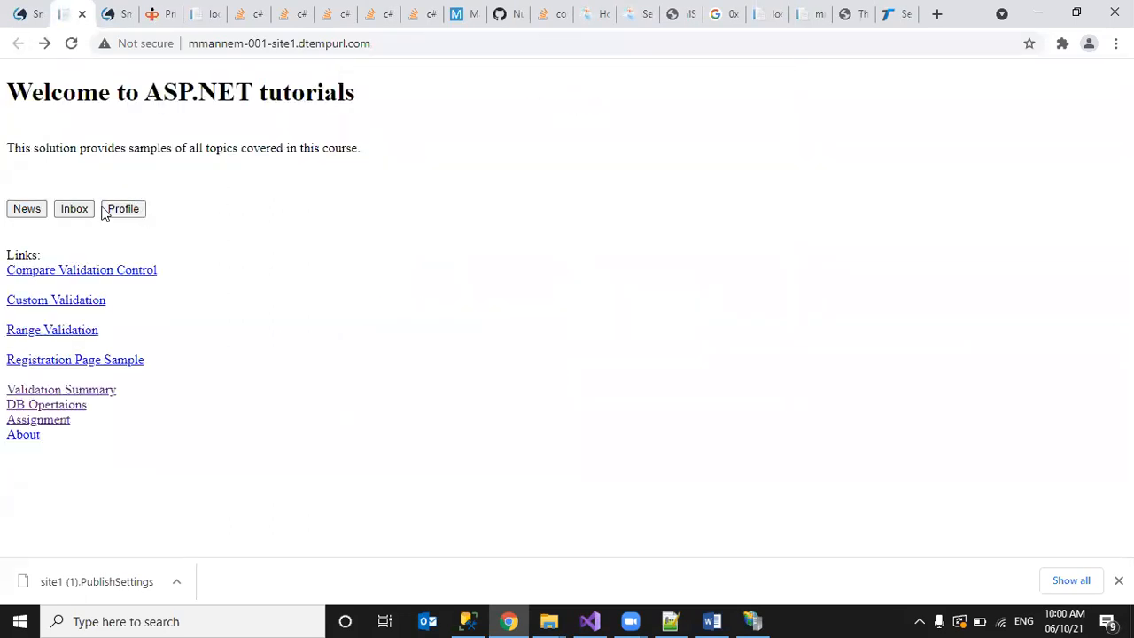
pyautogui.click(17, 43)
# Step: Open the deployed site's DB operations page, check its student form, and return to the home page
pyautogui.click(27, 406)
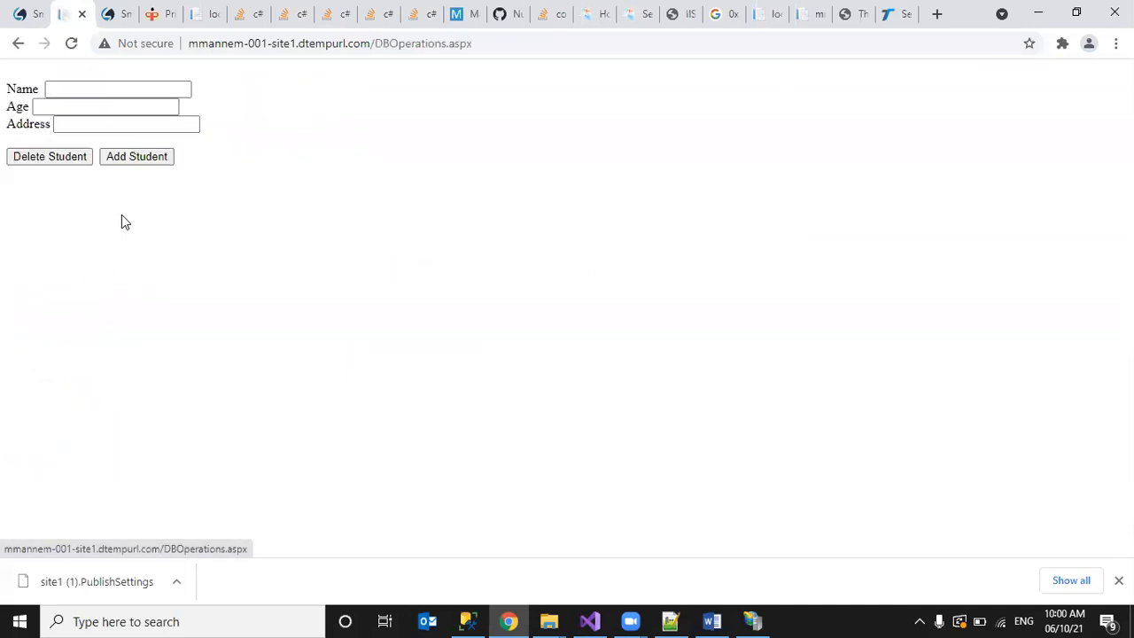
pyautogui.click(81, 91)
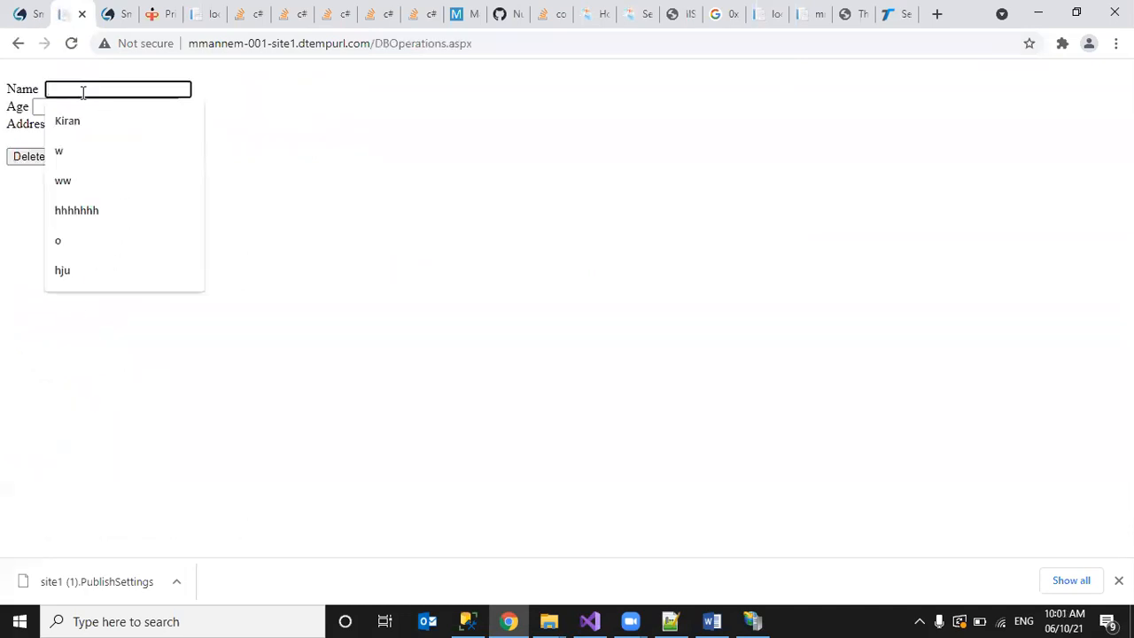
pyautogui.click(502, 237)
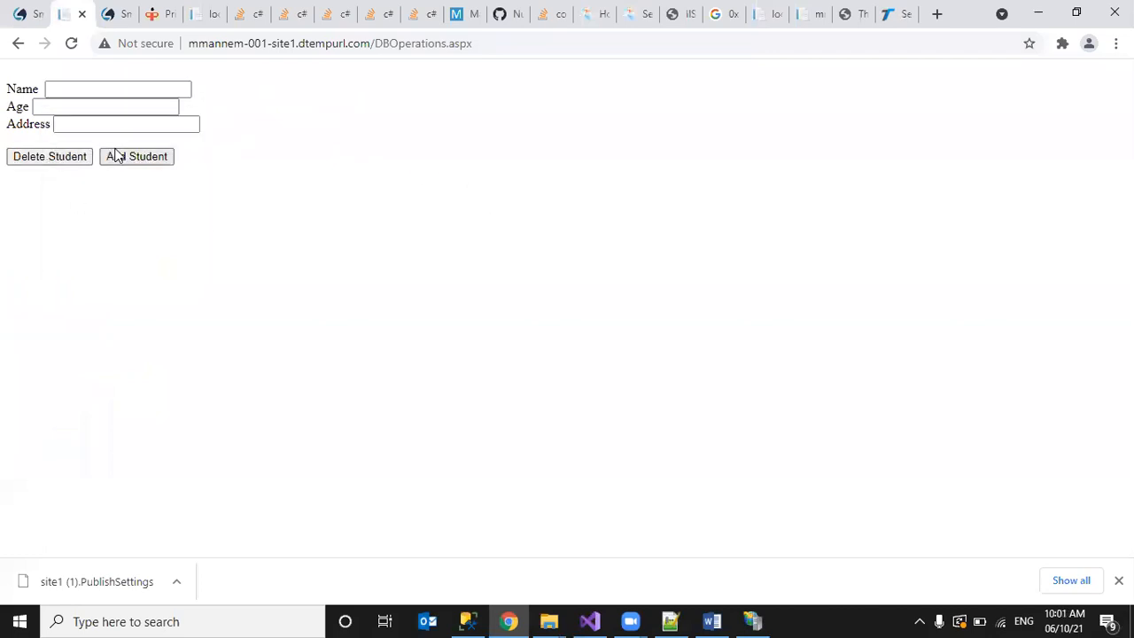
pyautogui.click(19, 45)
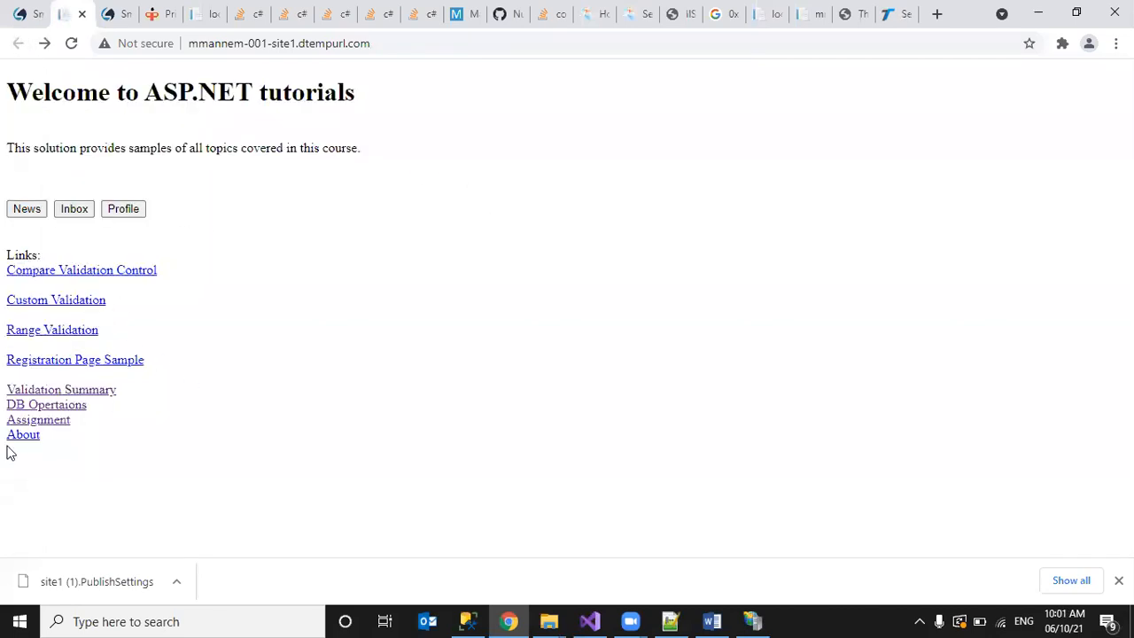
# Step: Check the deployed site's Registration Page Sample and Compare Validation Control pages, returning to the home page after each
pyautogui.click(49, 365)
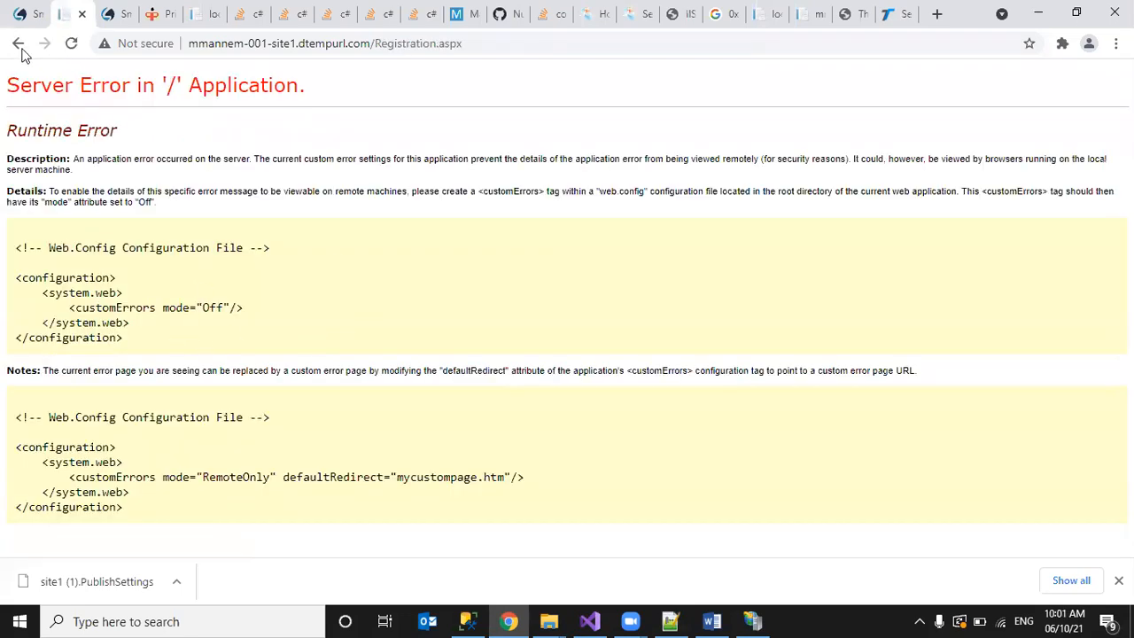
pyautogui.click(18, 45)
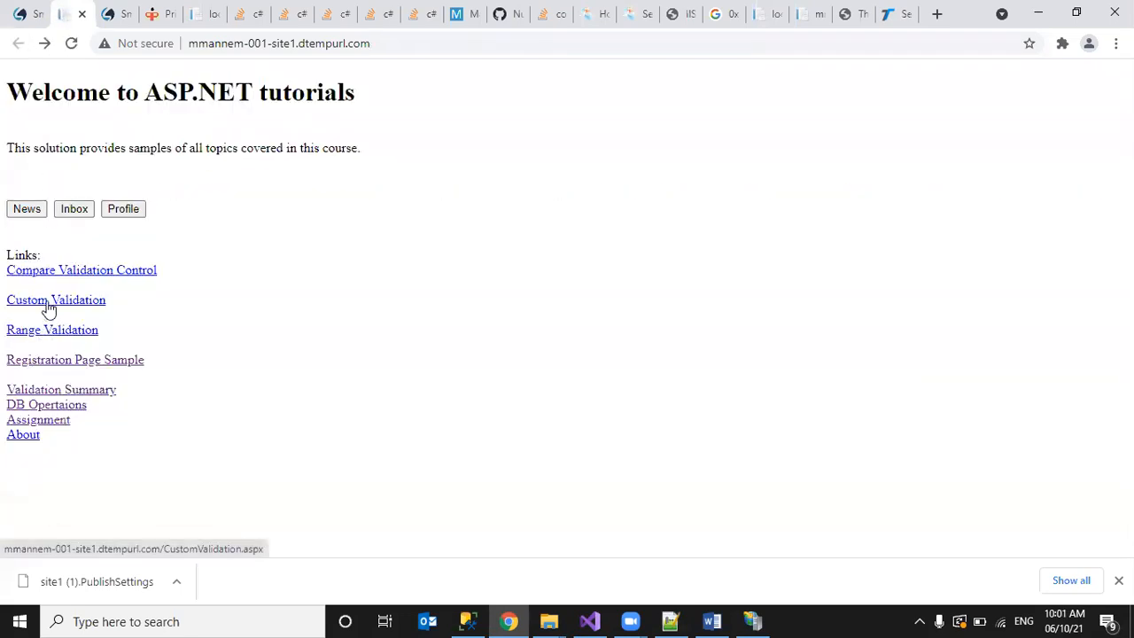
pyautogui.click(51, 272)
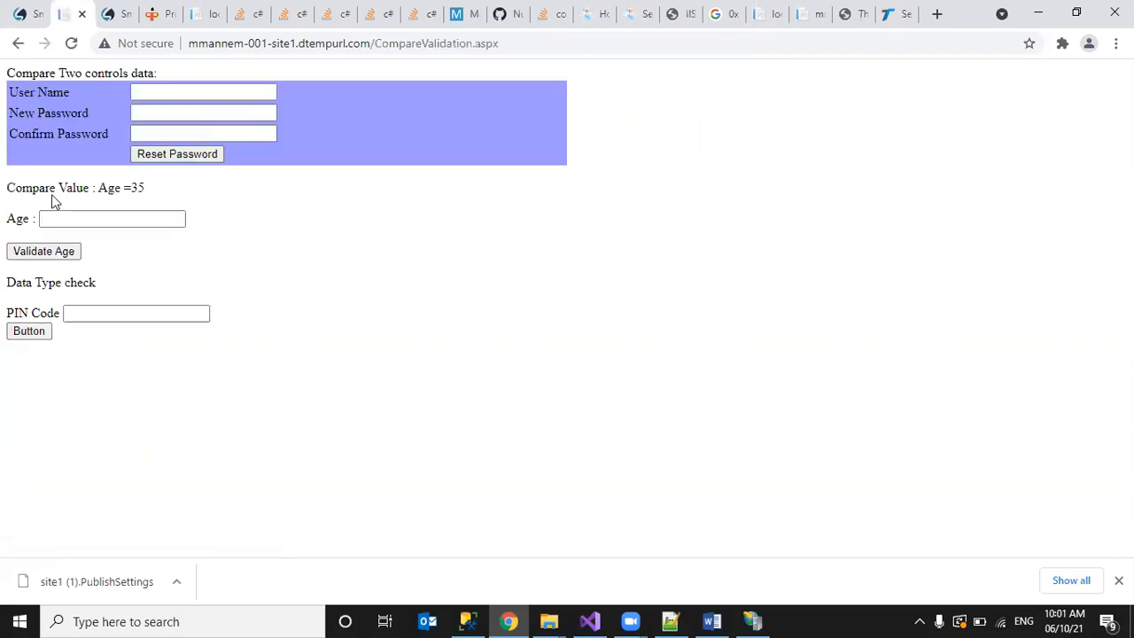
pyautogui.click(18, 43)
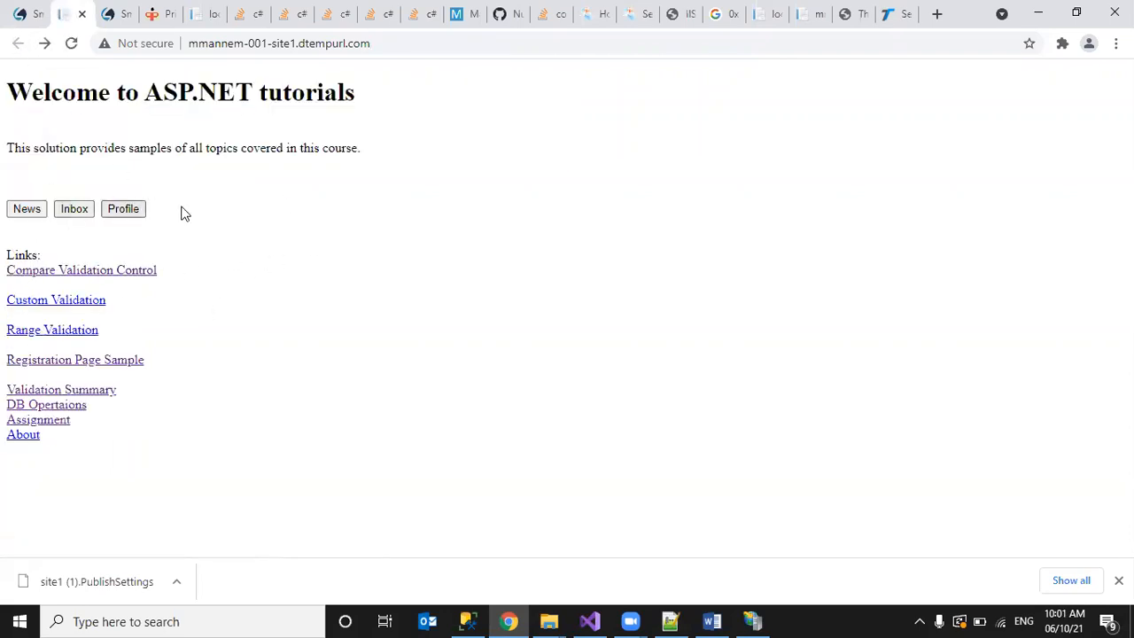
# Step: Open the deployed site's Inbox by logging in with the saved username and password, and return to the home page
pyautogui.click(74, 211)
pyautogui.click(453, 177)
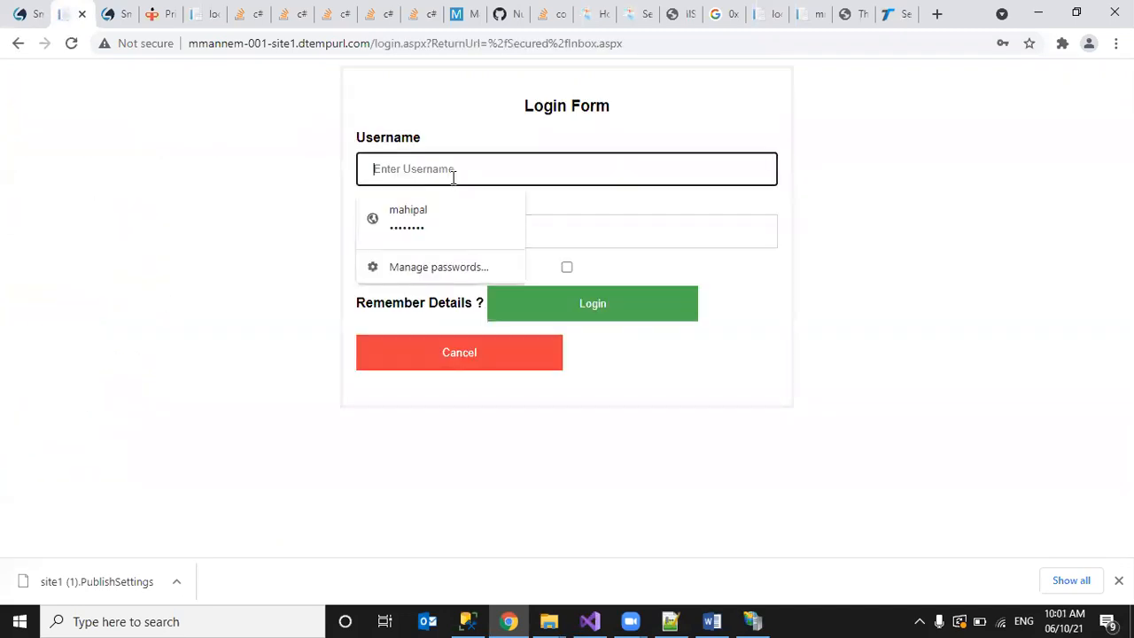
pyautogui.click(445, 210)
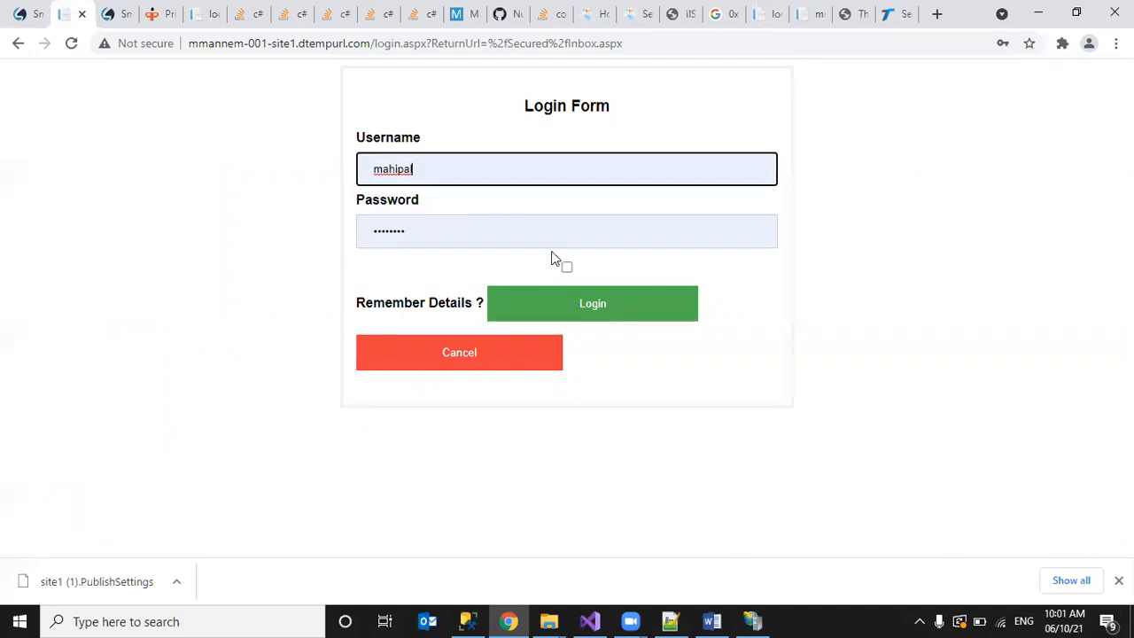
pyautogui.click(585, 303)
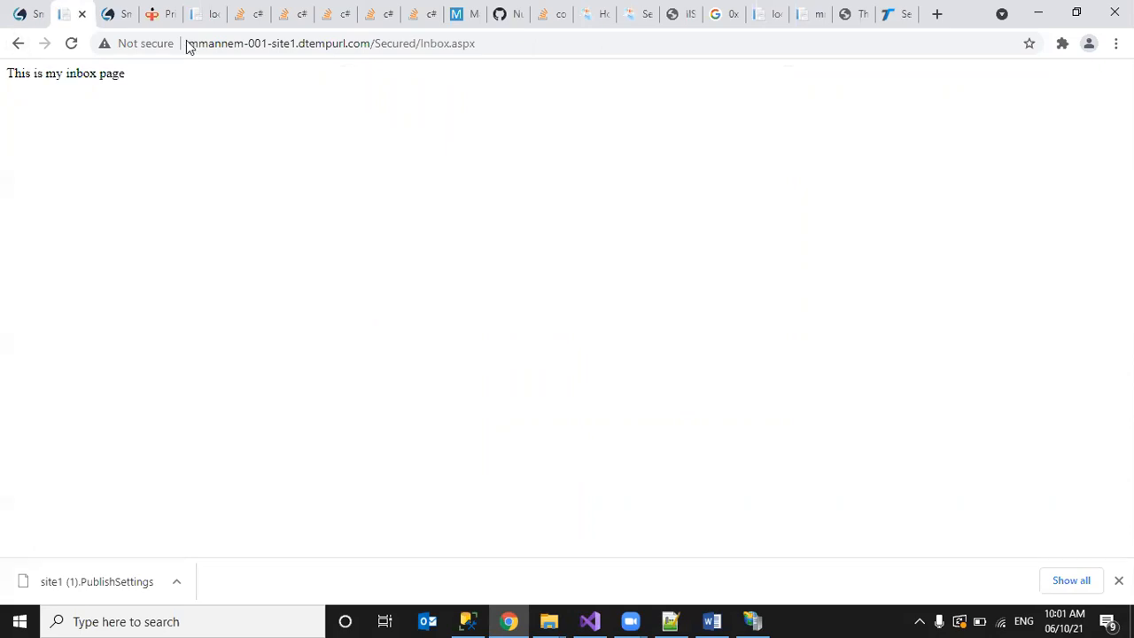
pyautogui.click(19, 44)
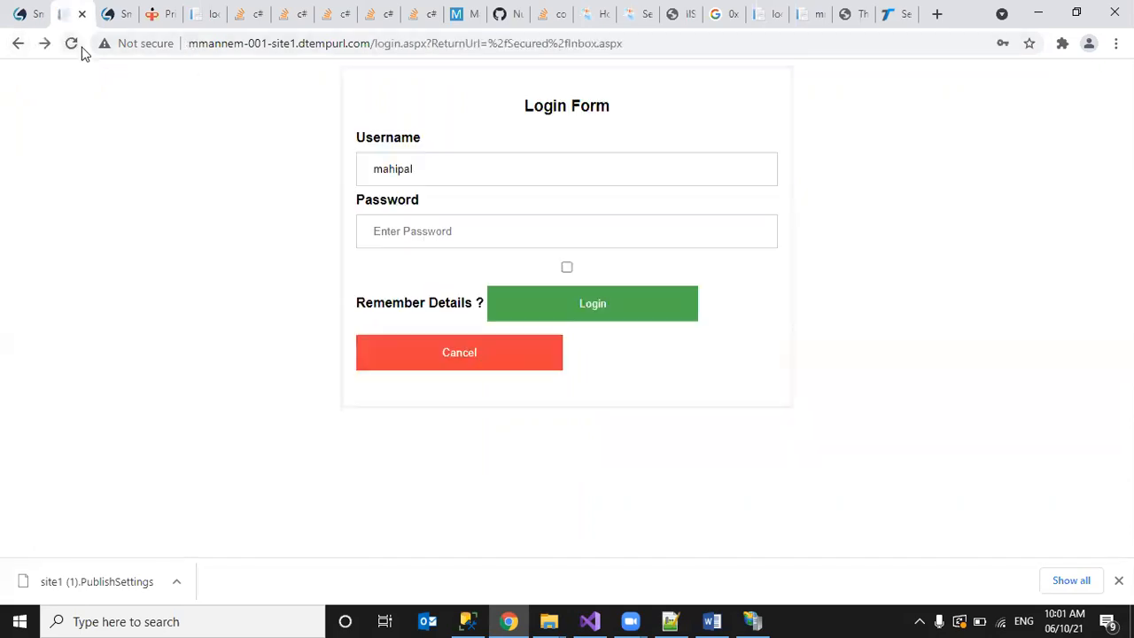
pyautogui.click(14, 44)
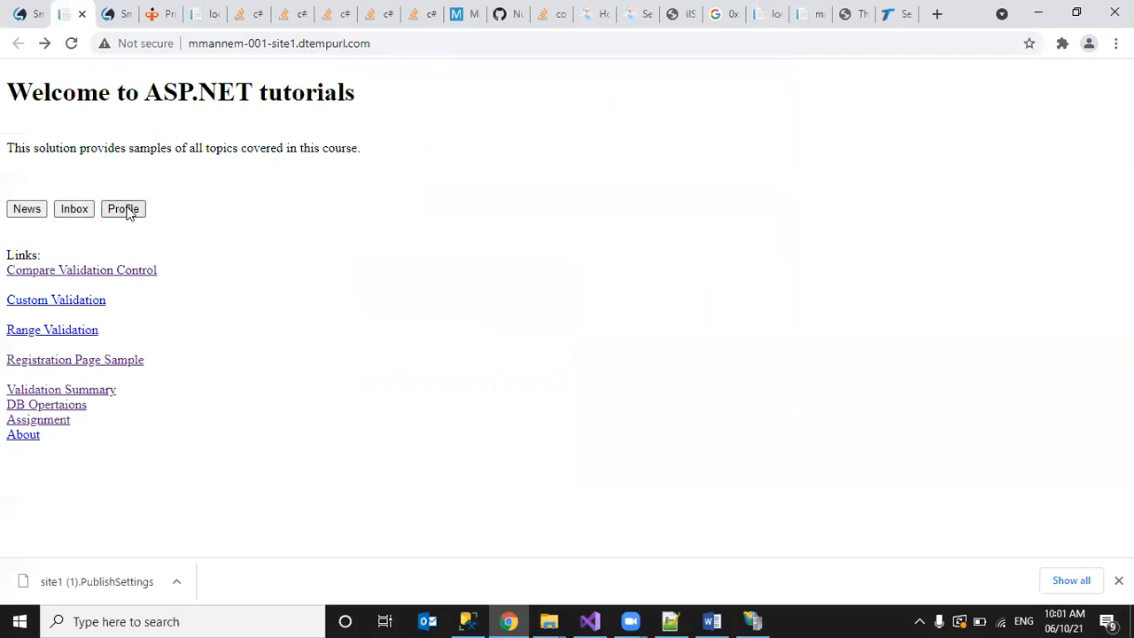
# Step: Check the Profile, News and Inbox pages of the deployed site while logged in, and return to the home page
pyautogui.click(125, 210)
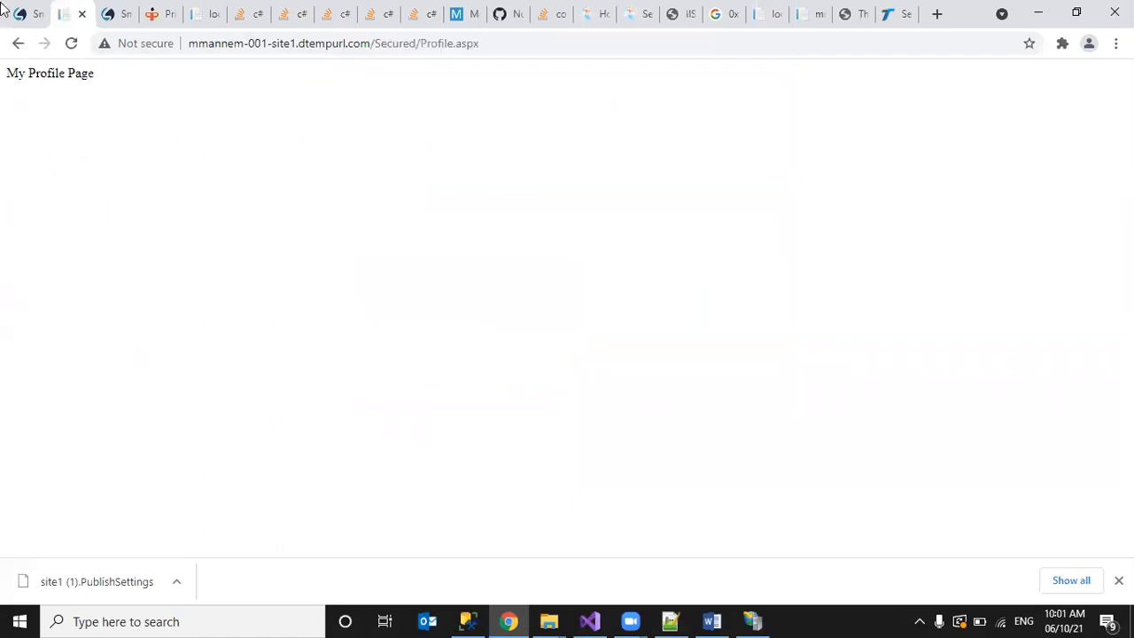
pyautogui.click(16, 43)
pyautogui.click(27, 210)
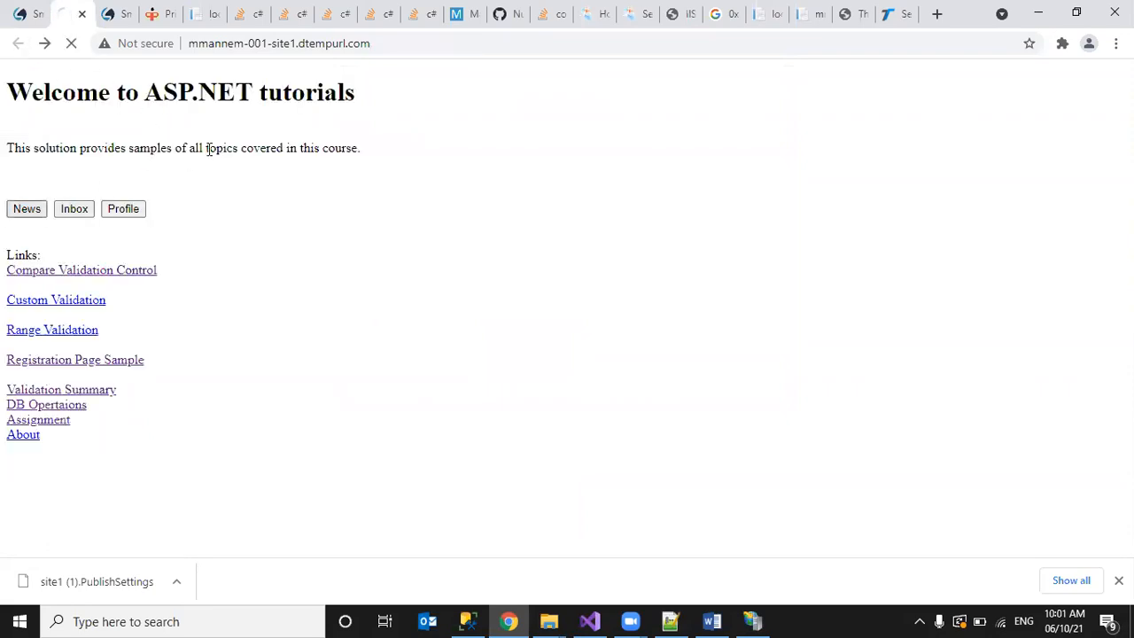
pyautogui.click(17, 44)
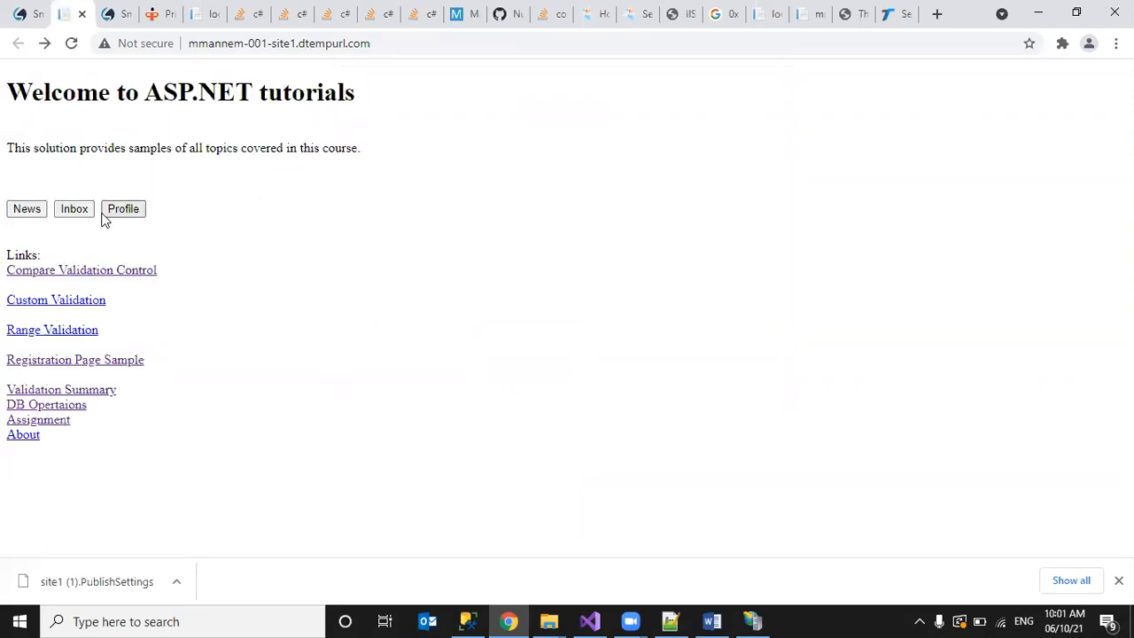
pyautogui.click(66, 214)
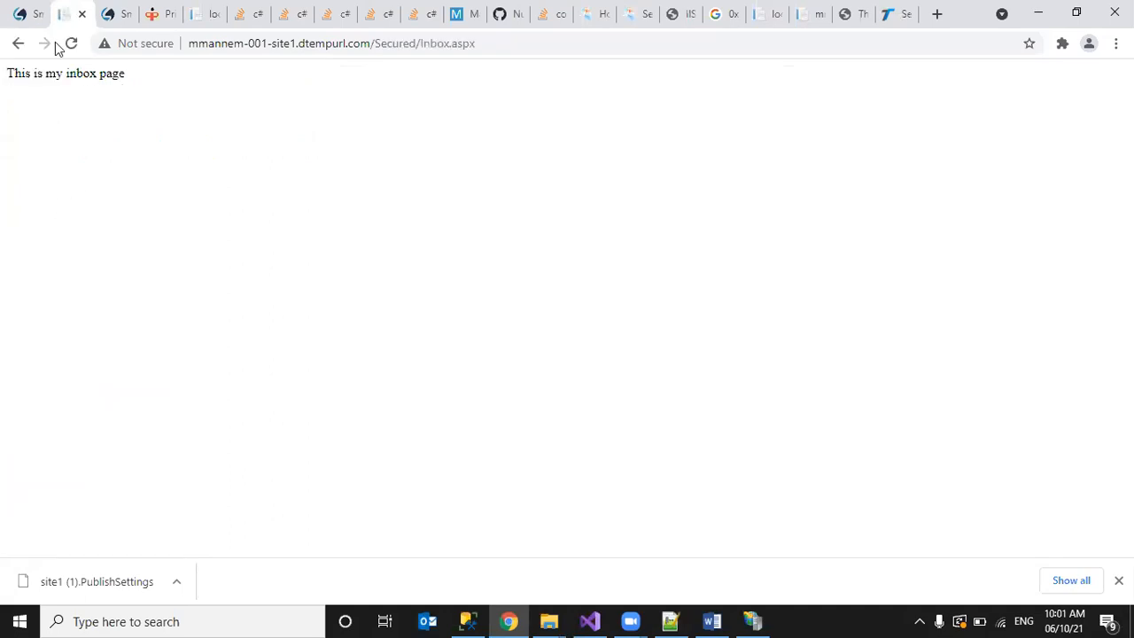
pyautogui.click(17, 44)
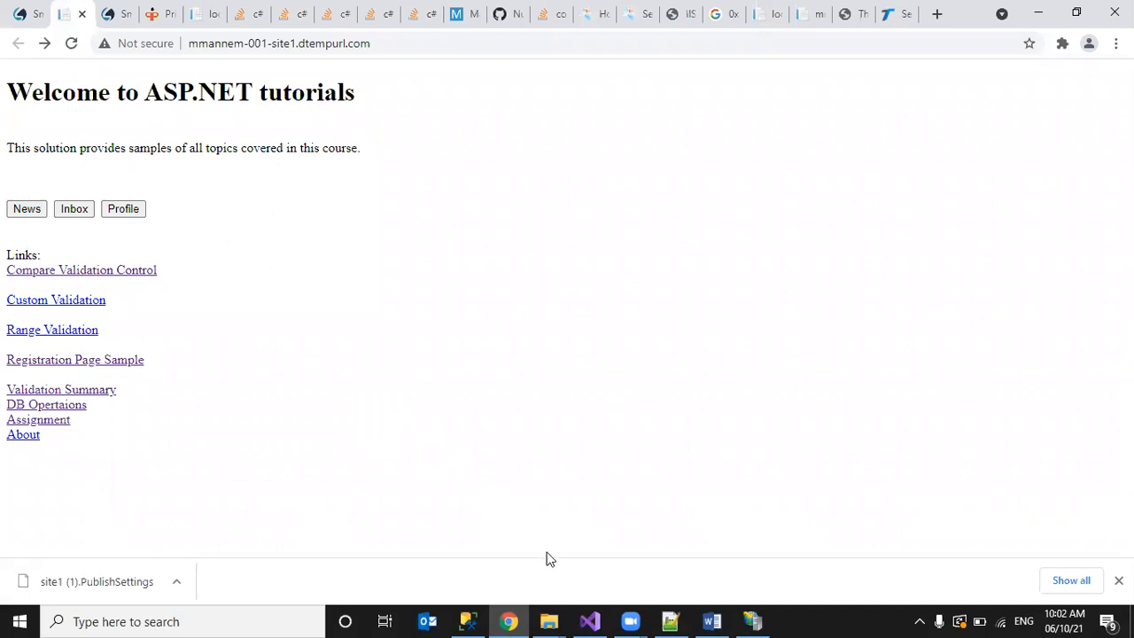
# Step: Switch to Visual Studio, show the Solution Explorer and close the FirstWebsite publish page
pyautogui.click(590, 620)
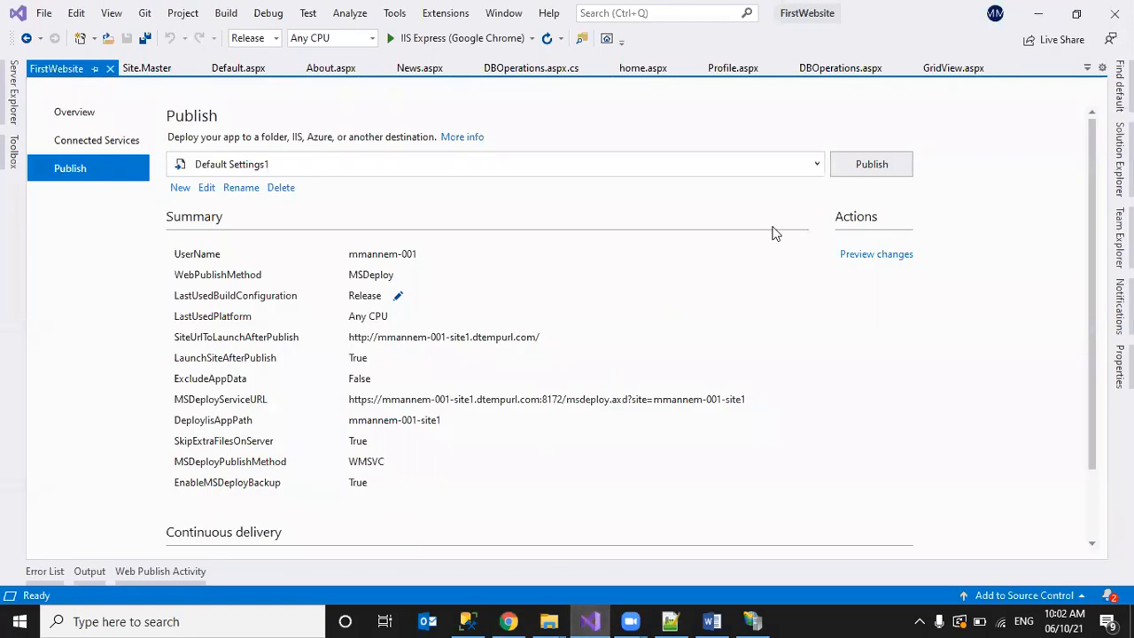
pyautogui.click(1120, 158)
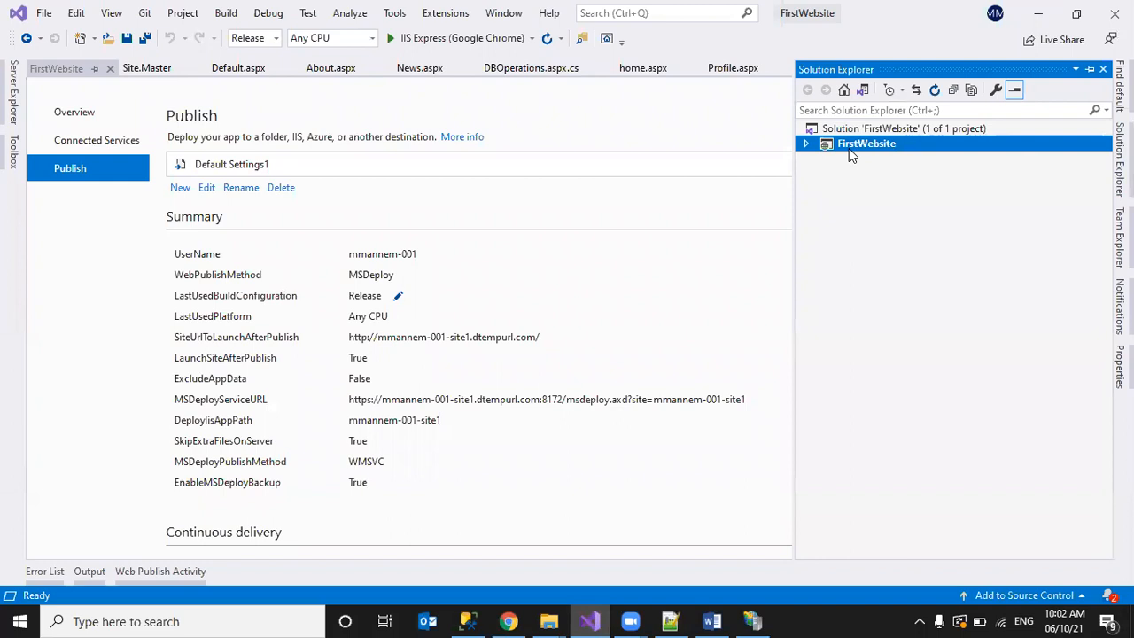
pyautogui.click(108, 69)
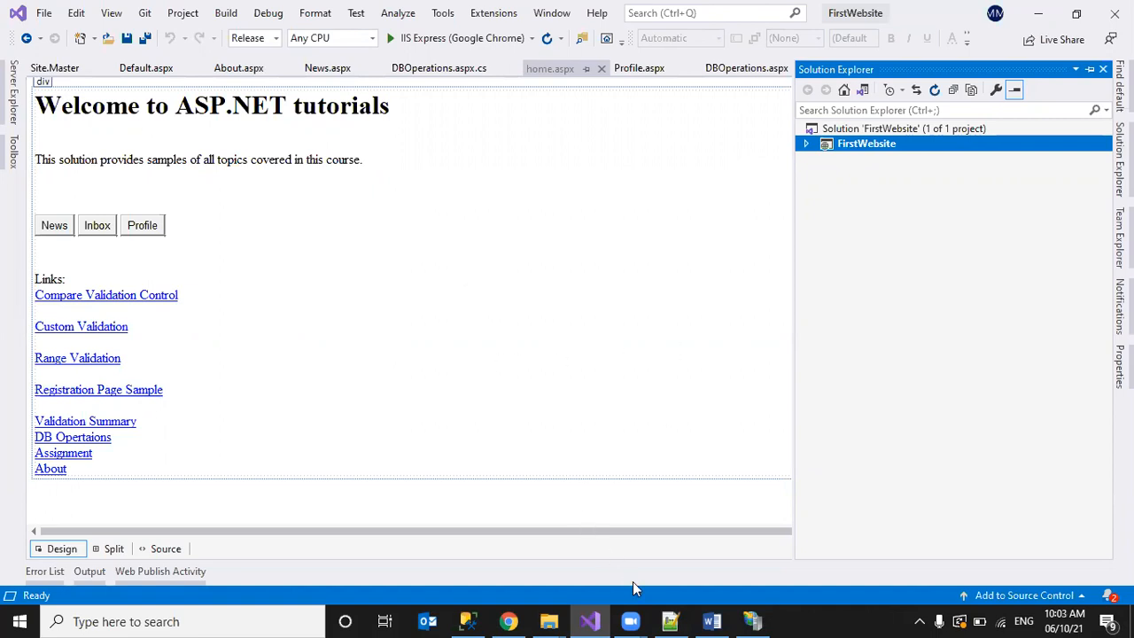
pyautogui.moveTo(630, 620)
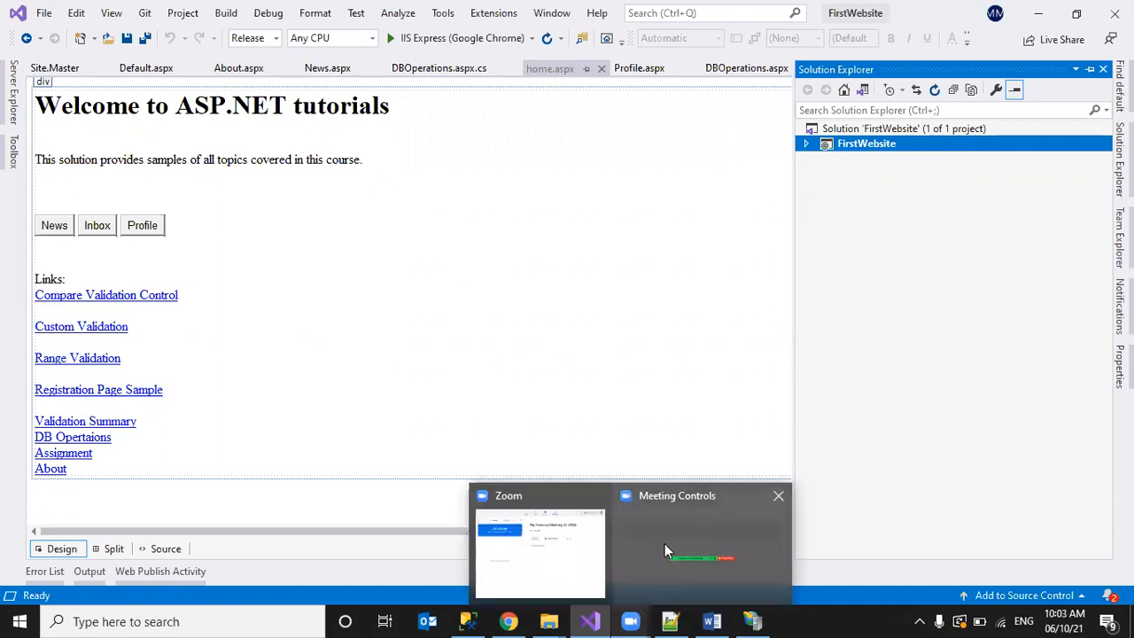
pyautogui.click(676, 524)
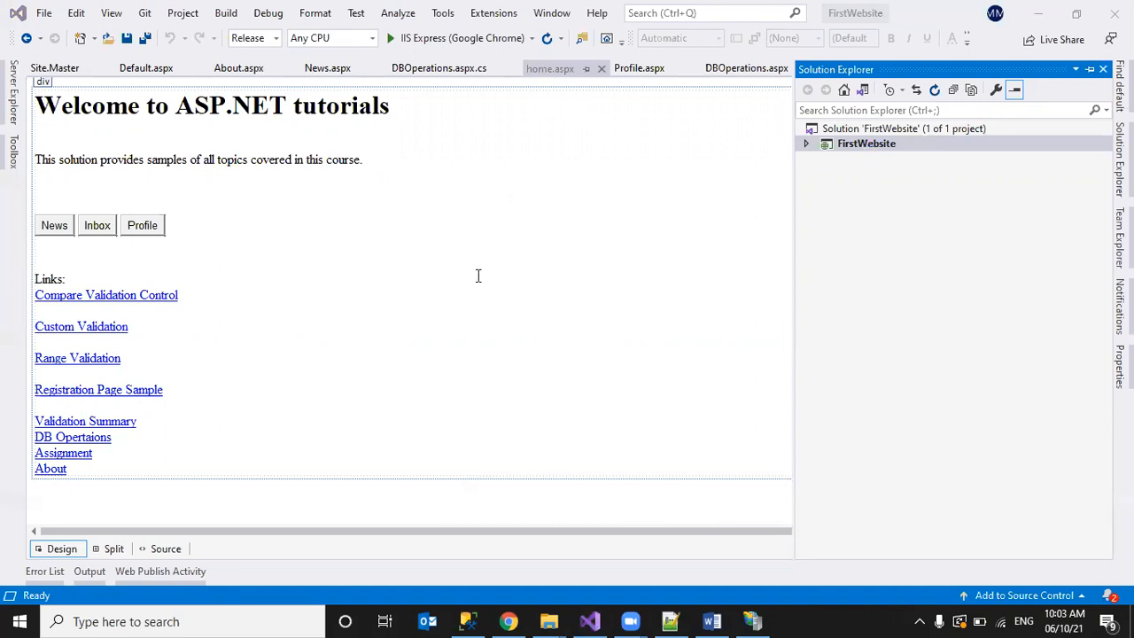
# Step: Recheck the deployed Registration page in Chrome, and expand the FirstWebsite project in Visual Studio to view its files
pyautogui.click(511, 620)
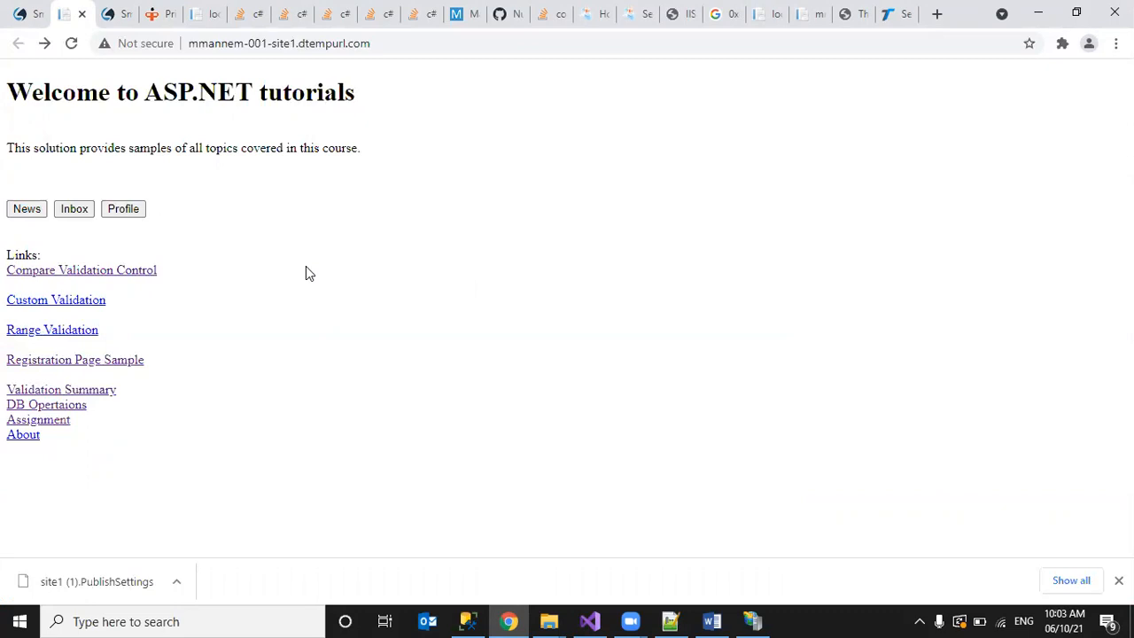
pyautogui.click(73, 363)
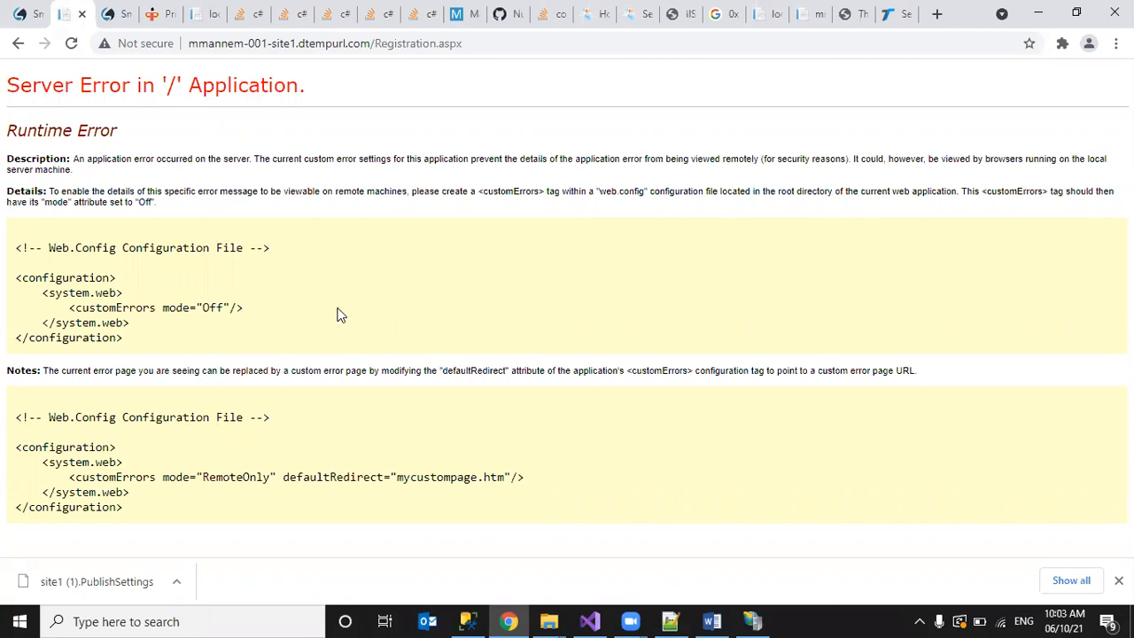
pyautogui.click(590, 621)
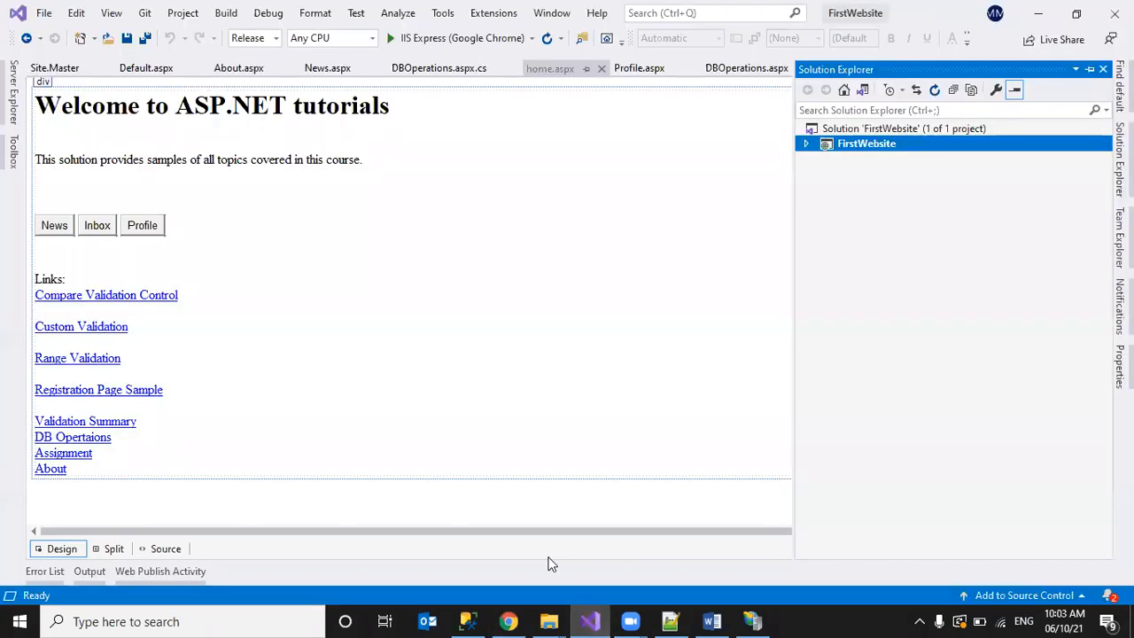
pyautogui.click(805, 145)
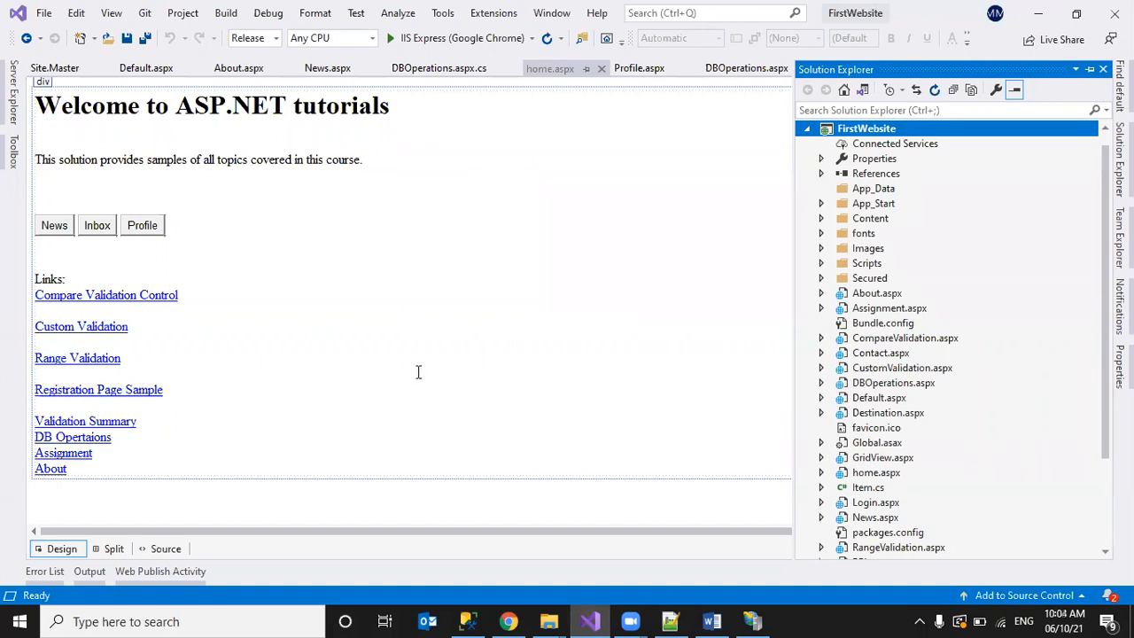
# Step: Switch to Chrome and check the deployed site's Assignment, Range Validation and Compare Validation Control pages, returning to the home page
pyautogui.click(508, 621)
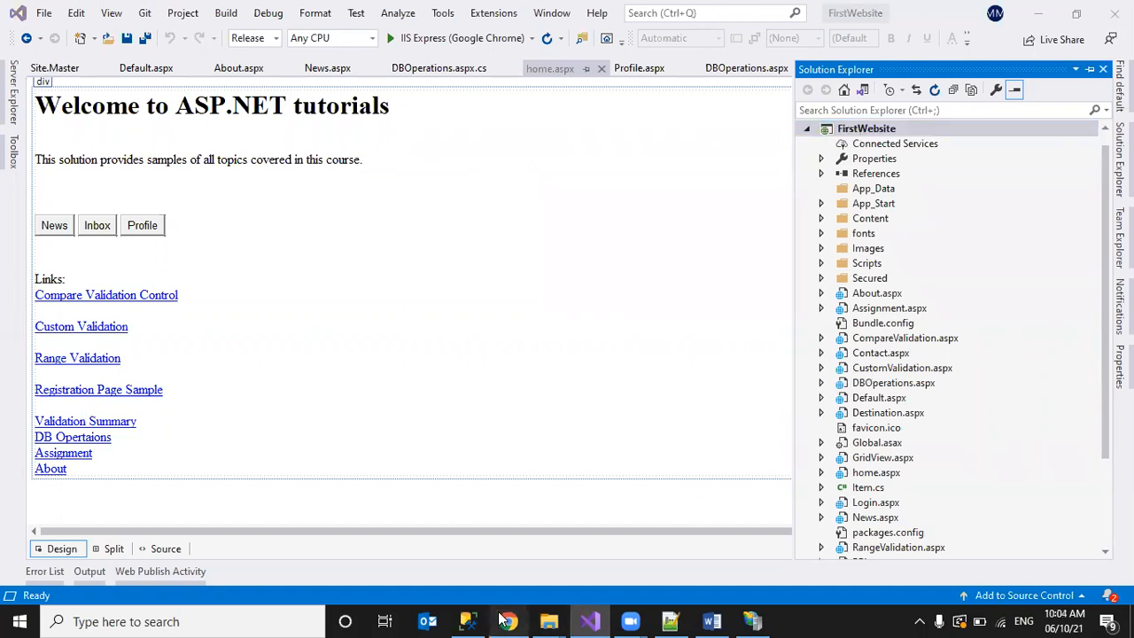
pyautogui.click(17, 43)
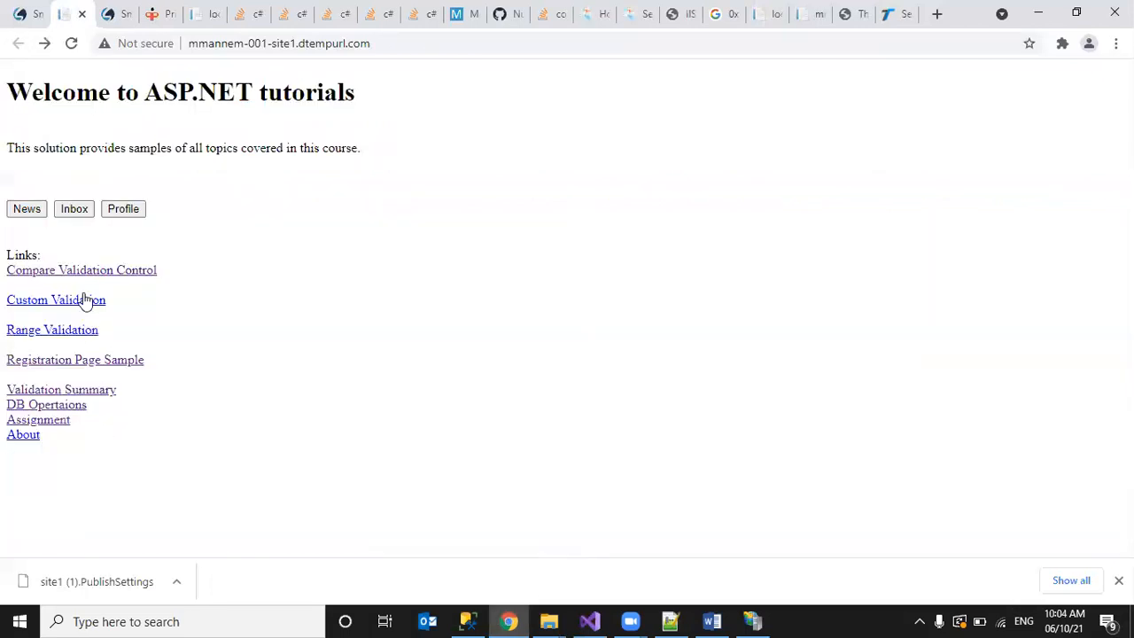
pyautogui.click(19, 420)
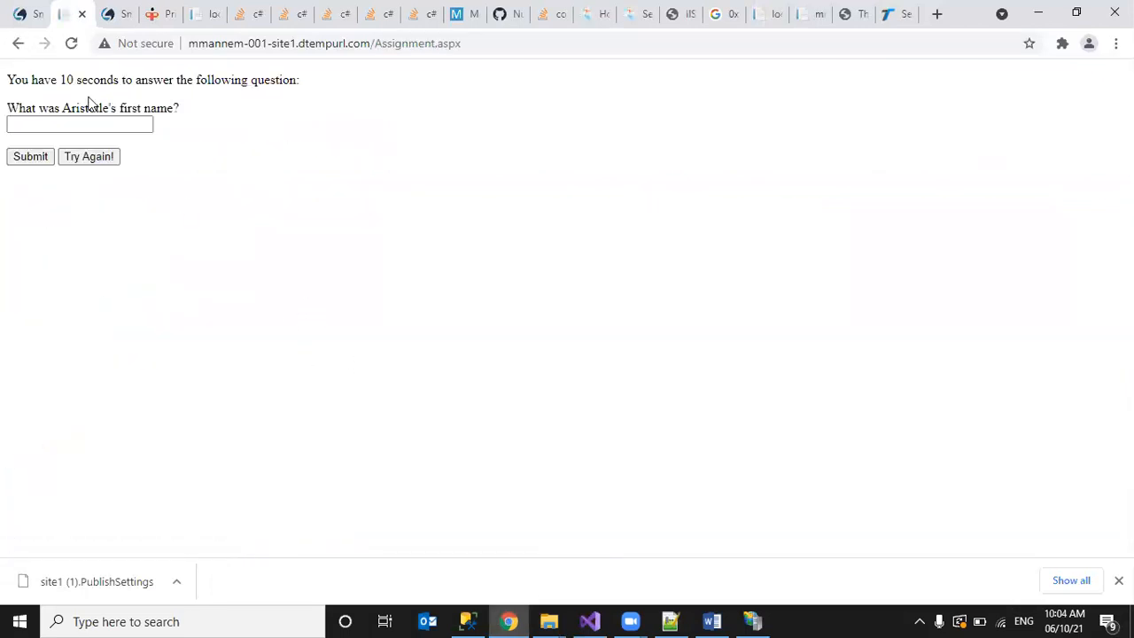
pyautogui.click(18, 44)
pyautogui.click(52, 334)
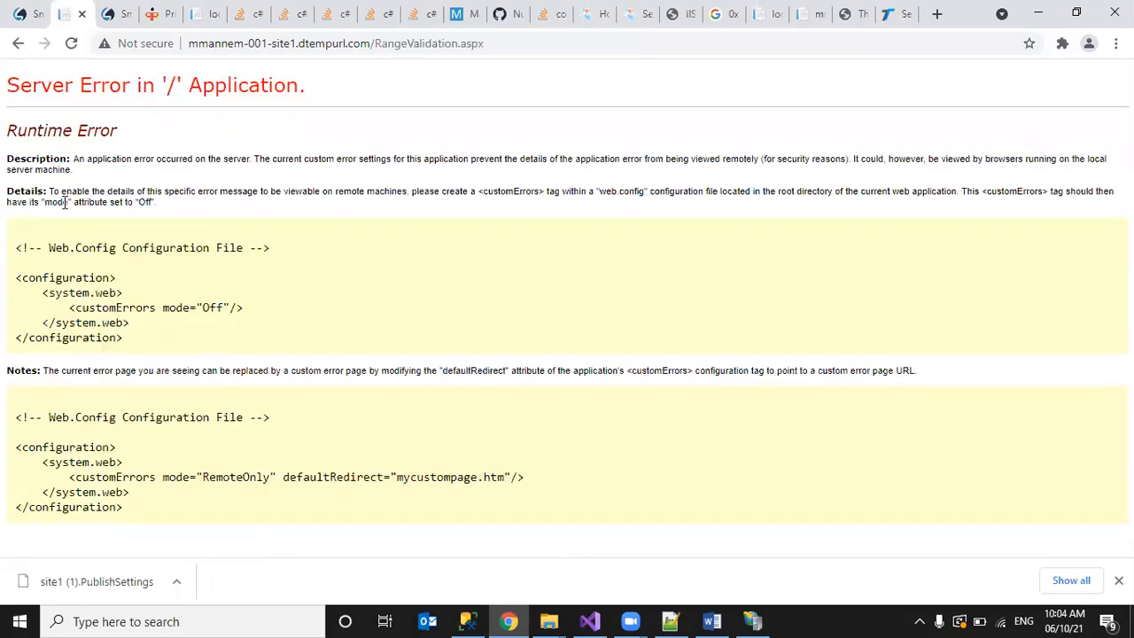
pyautogui.click(18, 43)
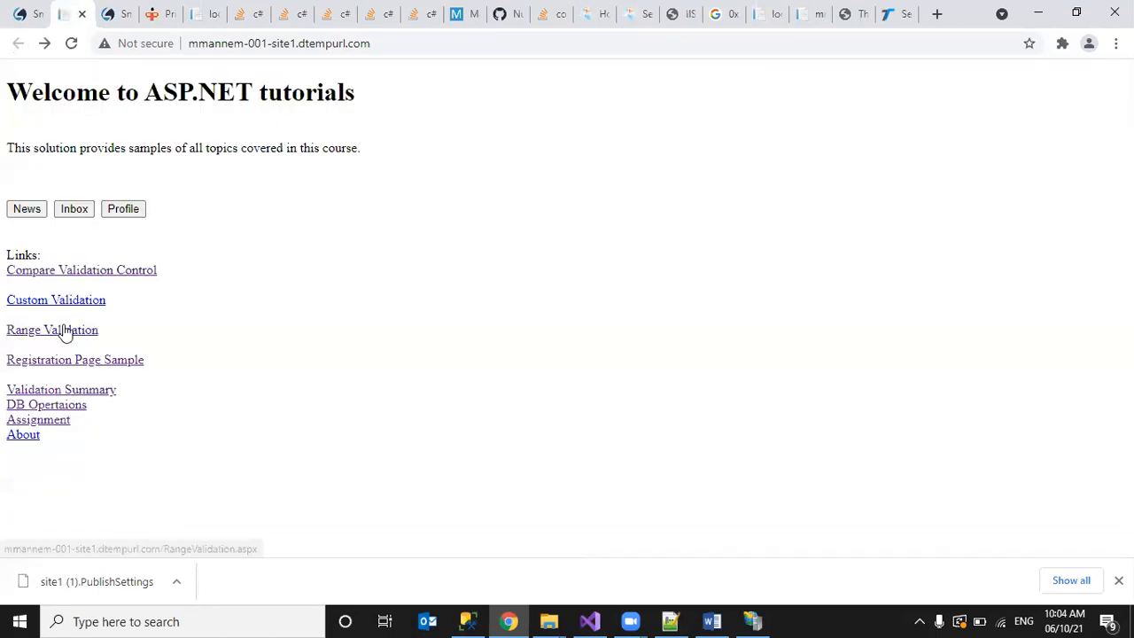
pyautogui.click(51, 273)
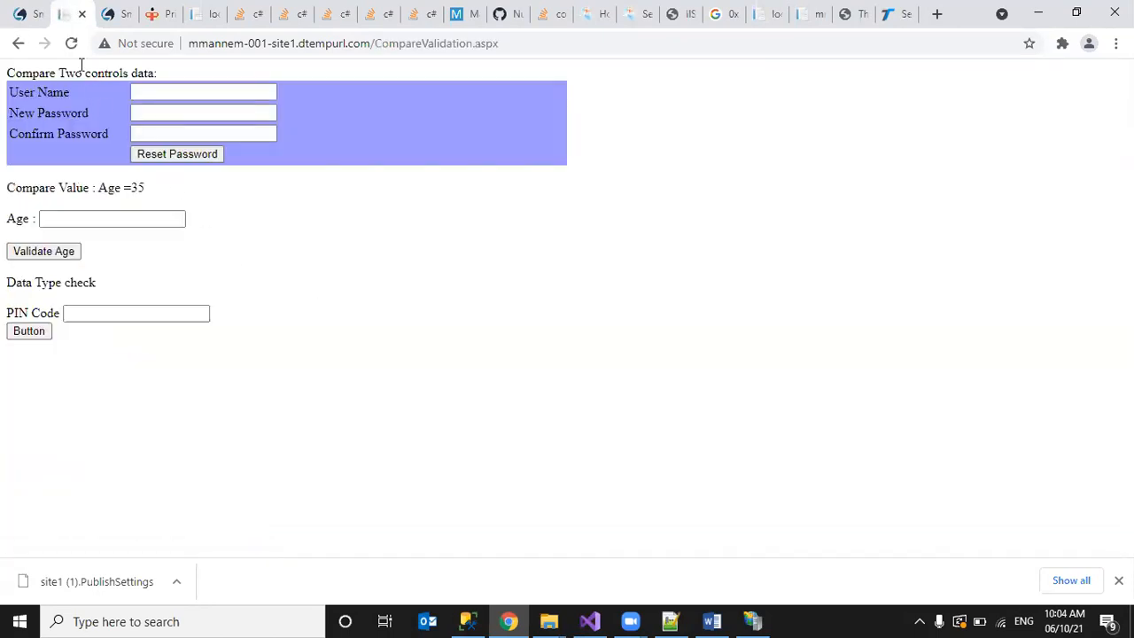
pyautogui.click(16, 44)
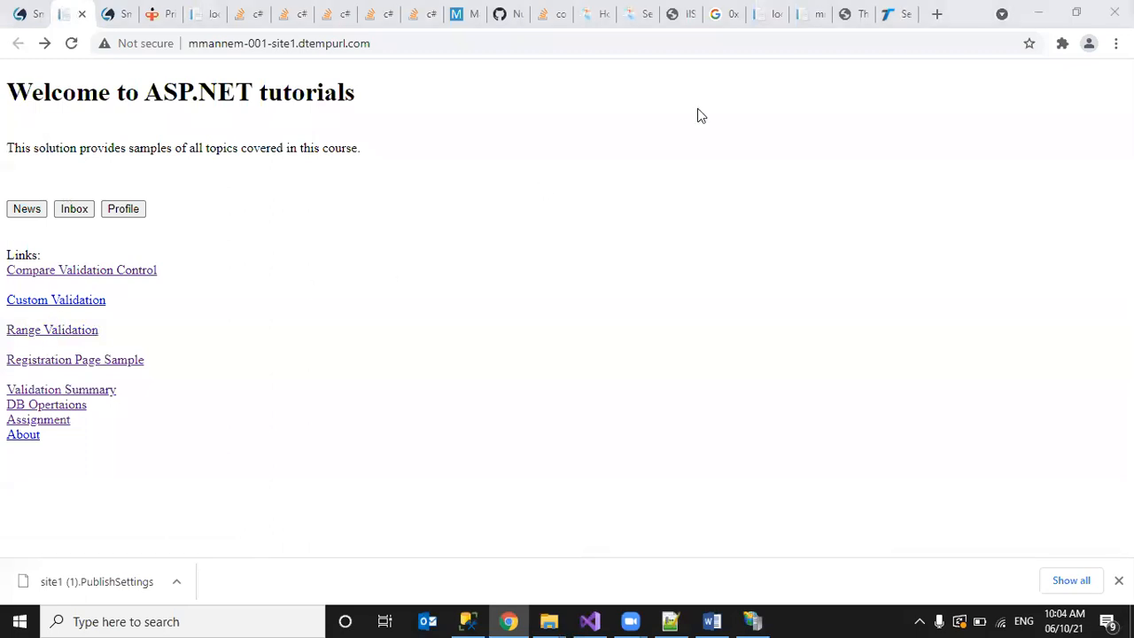
pyautogui.click(866, 49)
pyautogui.click(911, 113)
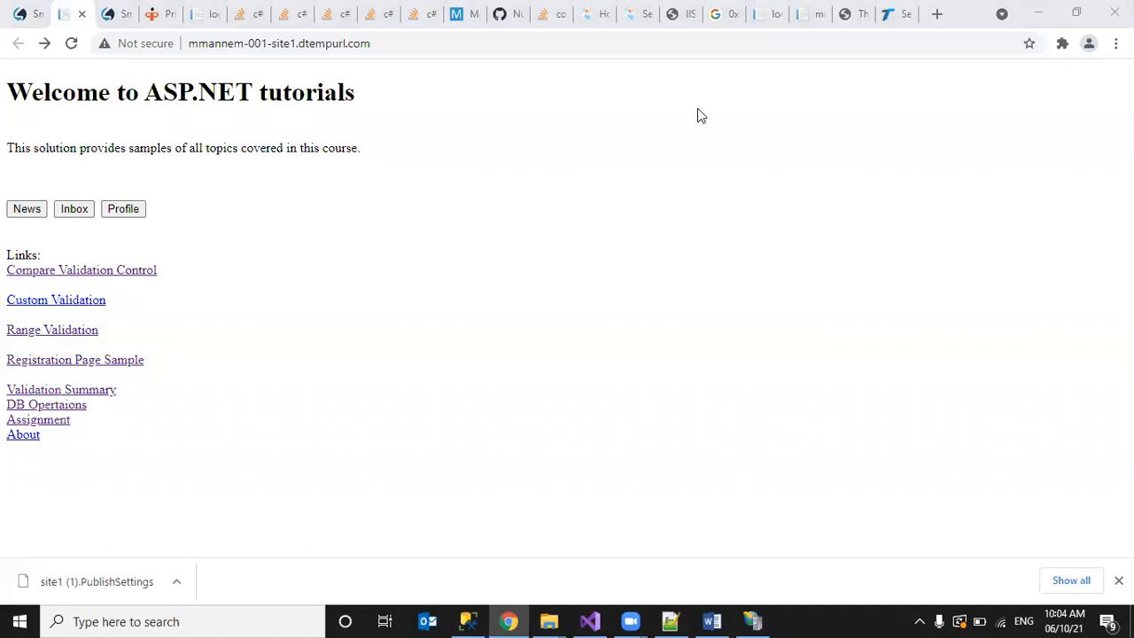